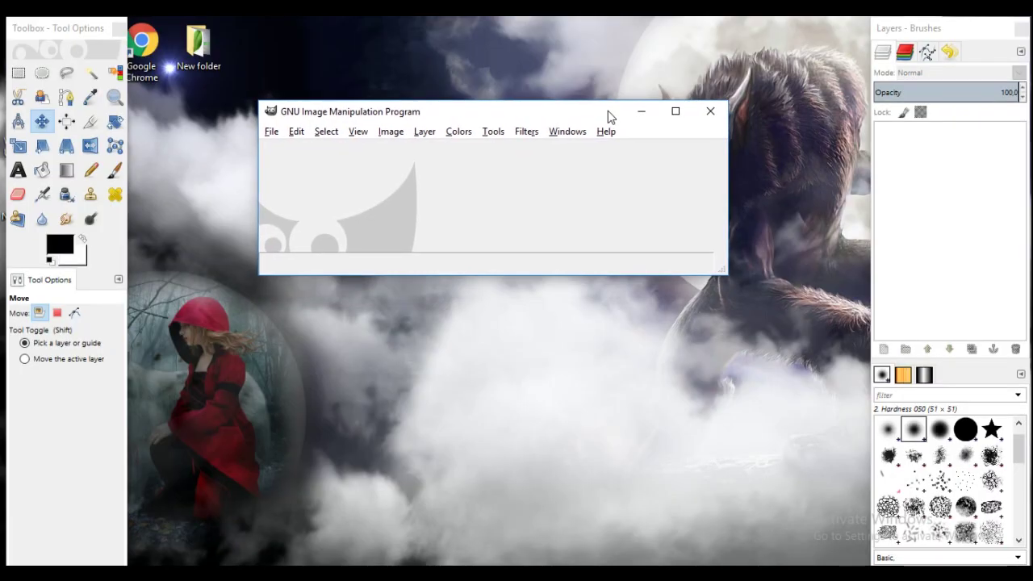
Create a new 3554x2000 pixel image.
{"action": "left_click", "coordinate": [272, 132]}
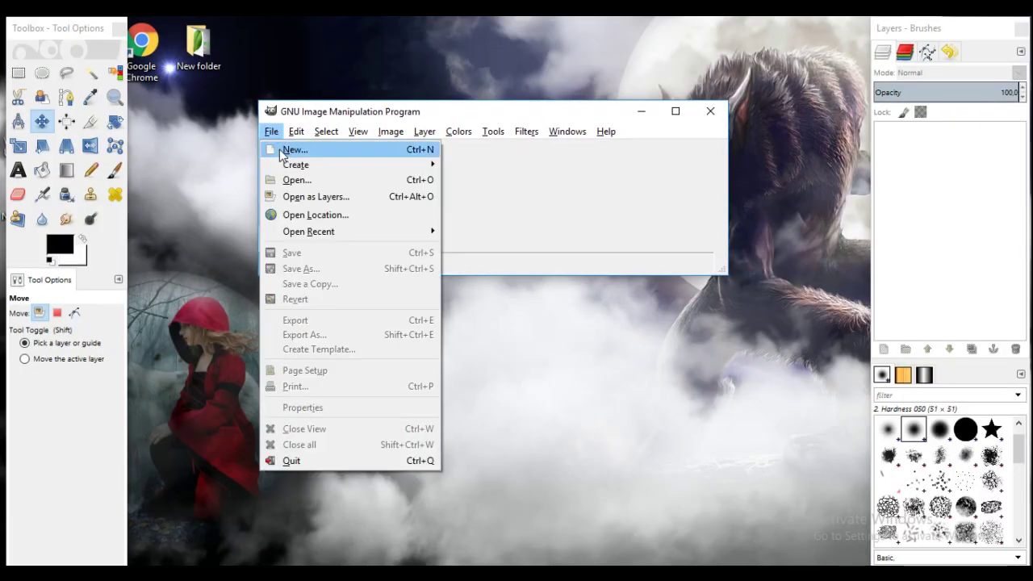
{"action": "left_click", "coordinate": [278, 145]}
{"action": "mouse_move", "coordinate": [218, 156]}
{"action": "left_mouse_down"}
{"action": "mouse_move", "coordinate": [184, 157]}
{"action": "mouse_move", "coordinate": [182, 178]}
{"action": "left_mouse_up"}
{"action": "left_click", "coordinate": [309, 262]}
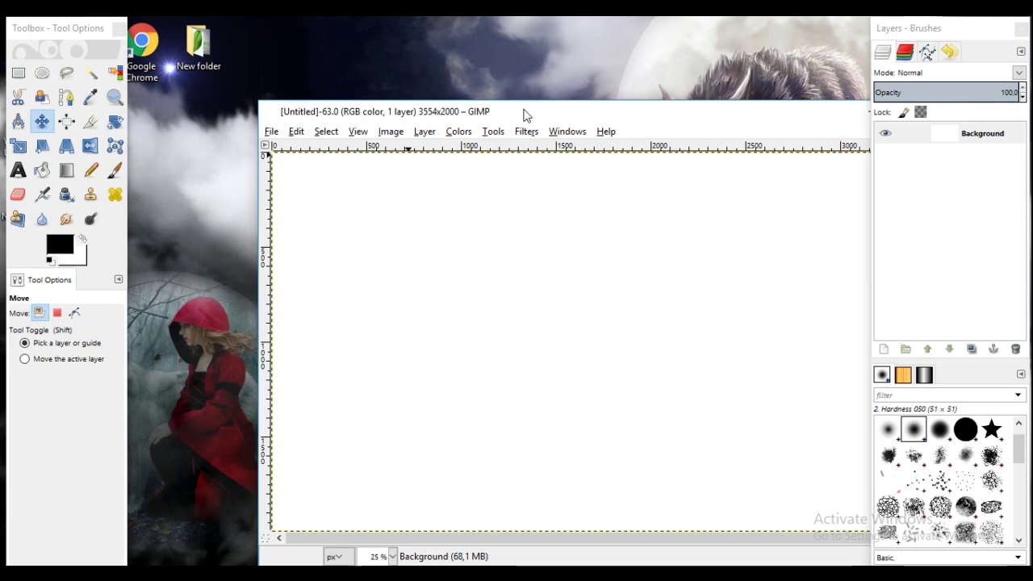
Add a transparent-filled layer named Layer above the white Background.
{"action": "left_click_drag", "start_coordinate": [526, 111], "coordinate": [423, 85]}
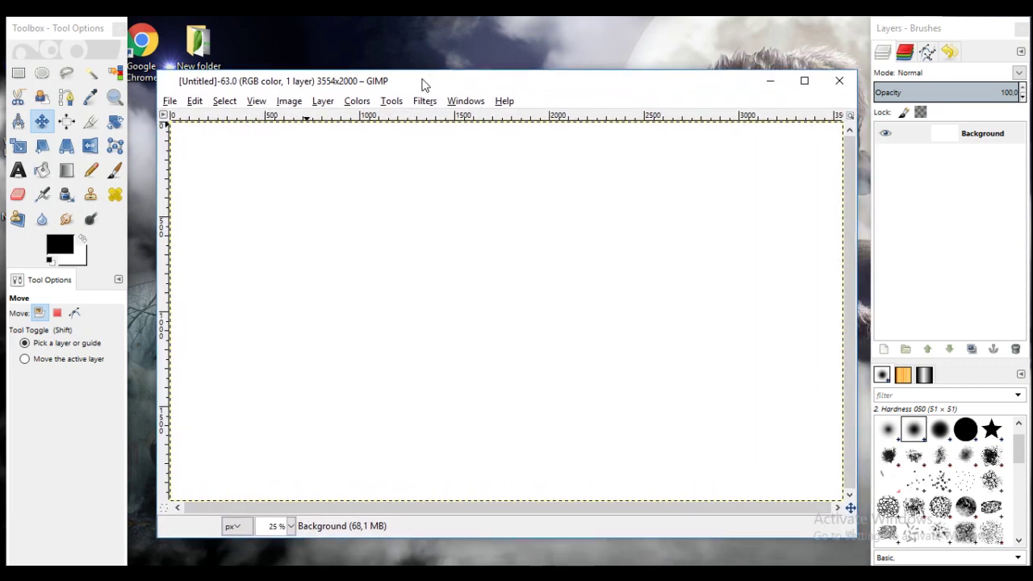
{"action": "left_click", "coordinate": [889, 348]}
{"action": "left_click", "coordinate": [893, 472]}
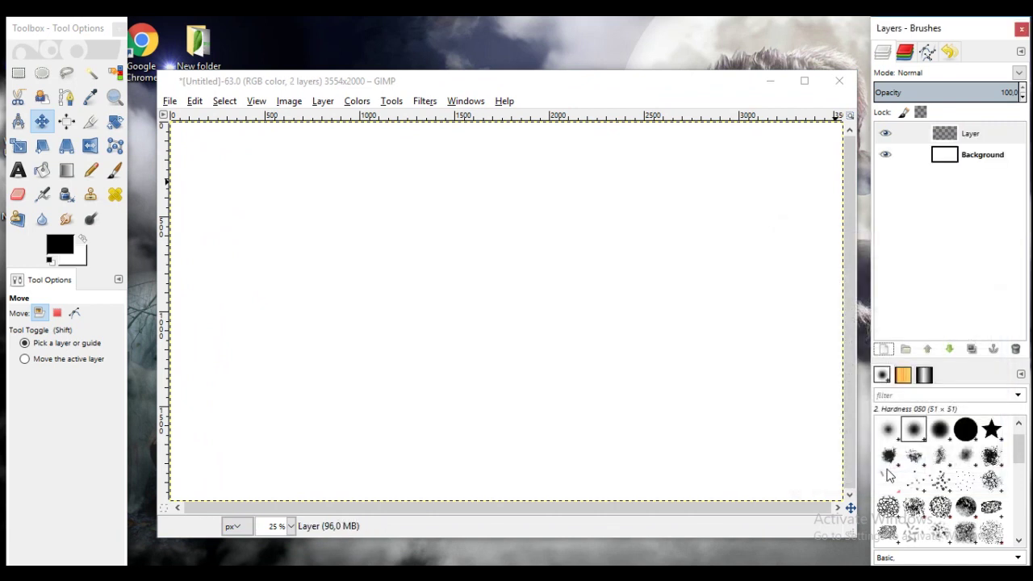
With Background selected, choose the Blend tool's FG to BG gradient.
{"action": "left_click", "coordinate": [978, 158]}
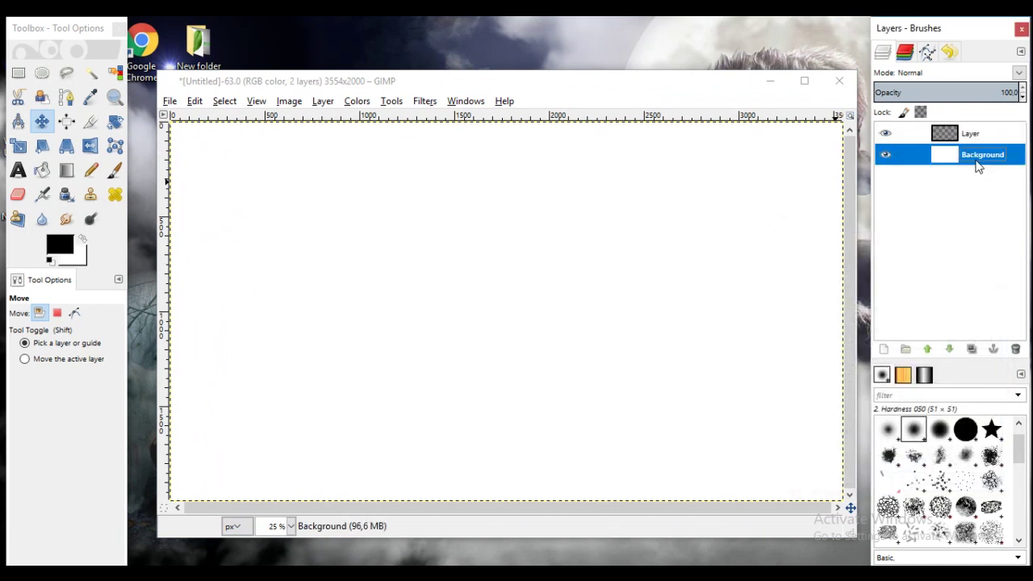
{"action": "left_click", "coordinate": [66, 170]}
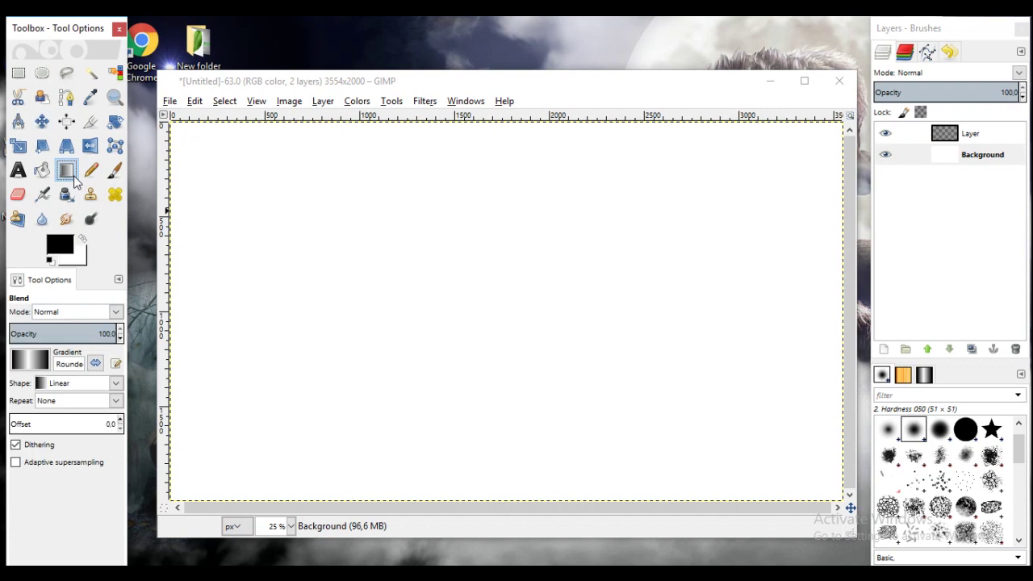
{"action": "left_click", "coordinate": [37, 365]}
{"action": "left_click_drag", "start_coordinate": [143, 267], "coordinate": [143, 135]}
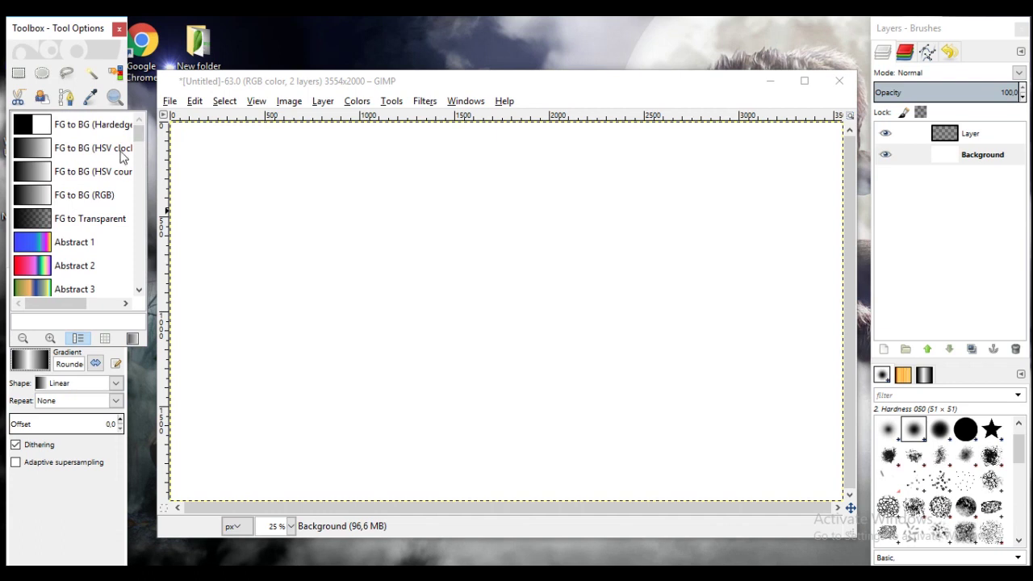
{"action": "left_click", "coordinate": [88, 179]}
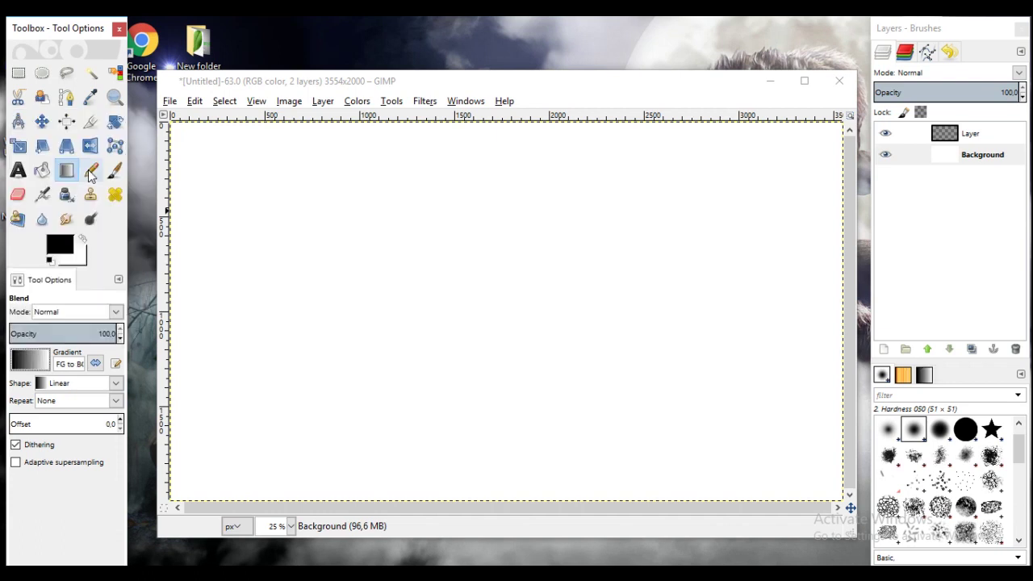
Drag a radial white-to-dark gradient from the canvas centre outward, then reselect Layer.
{"action": "left_click", "coordinate": [117, 384]}
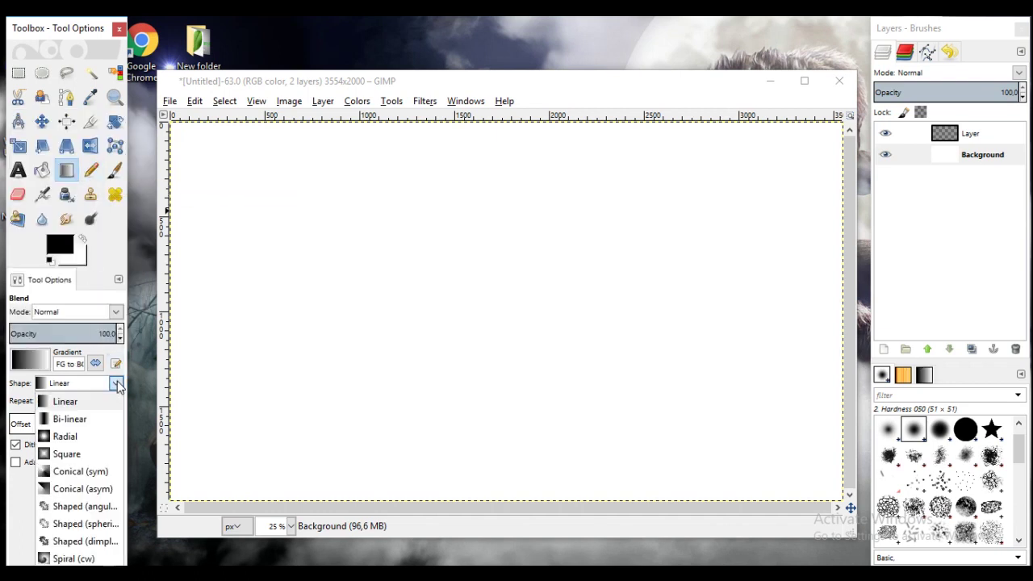
{"action": "left_click", "coordinate": [108, 436]}
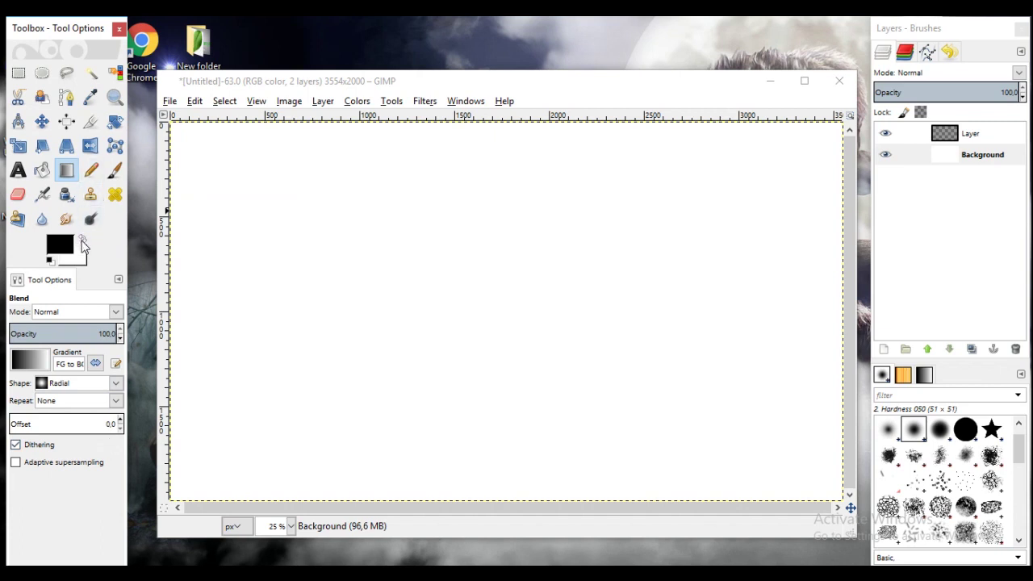
{"action": "left_click", "coordinate": [81, 239]}
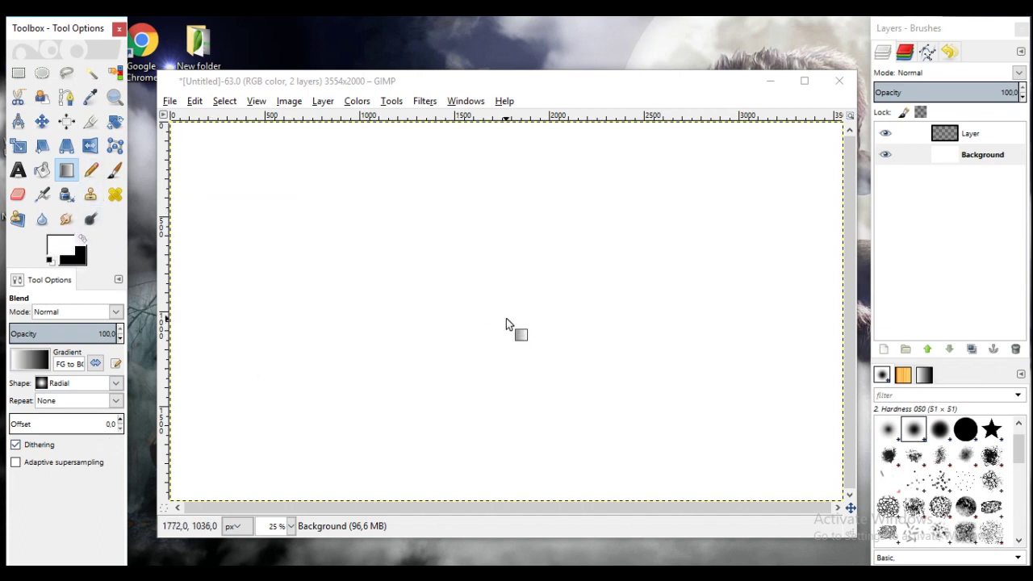
{"action": "left_click_drag", "start_coordinate": [505, 311], "coordinate": [81, 557]}
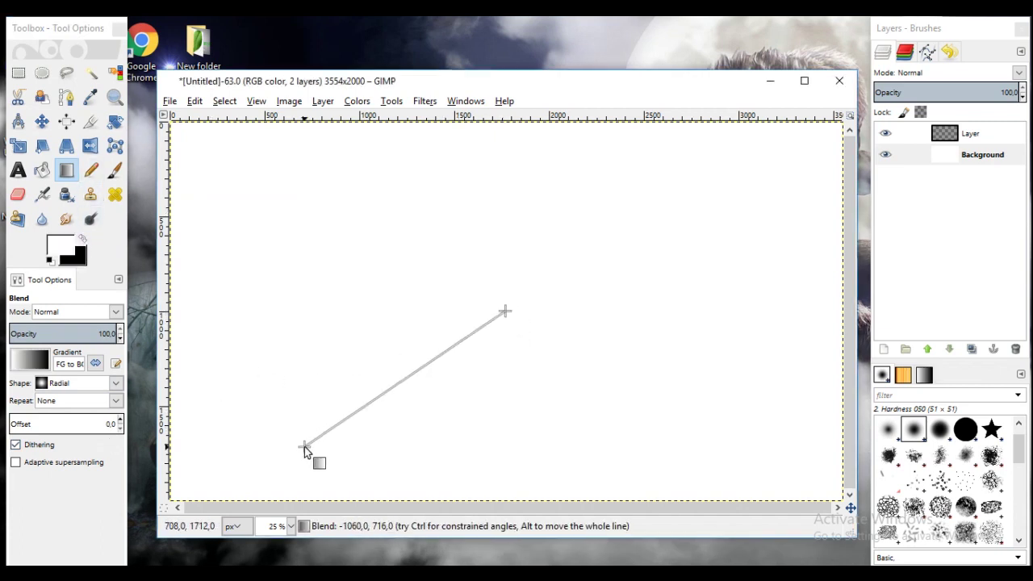
{"action": "left_click_drag", "start_coordinate": [81, 557], "coordinate": [78, 559]}
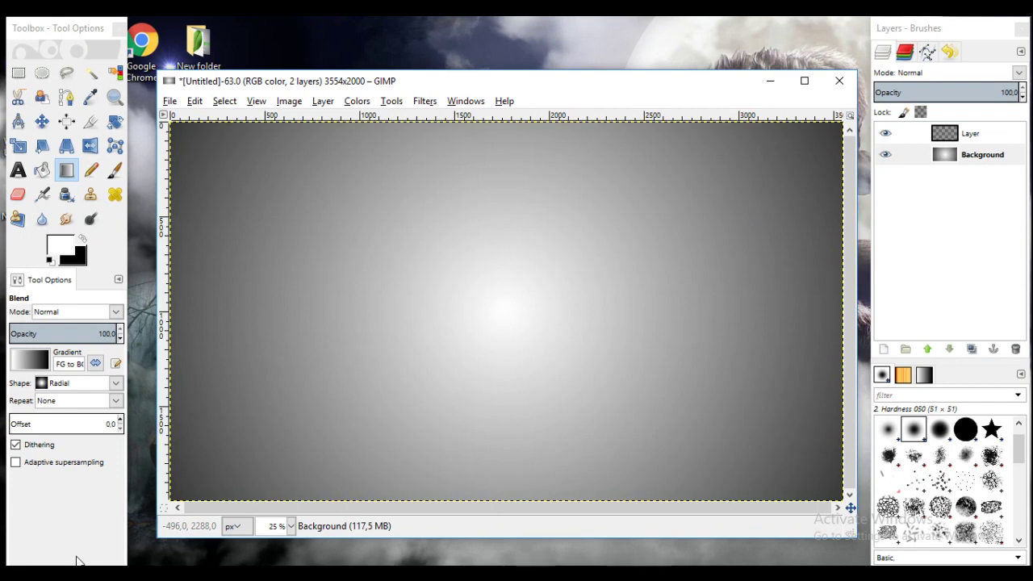
{"action": "left_click", "coordinate": [972, 136]}
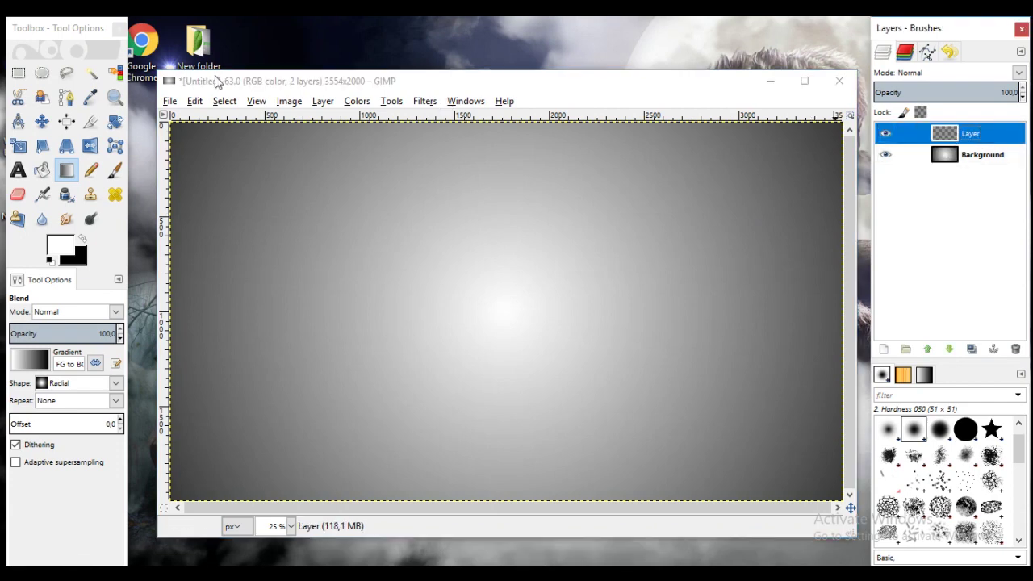
Draw a two-anchor path from lower left to upper centre, bent into a leftward curve.
{"action": "left_click", "coordinate": [72, 103]}
{"action": "left_click", "coordinate": [72, 103]}
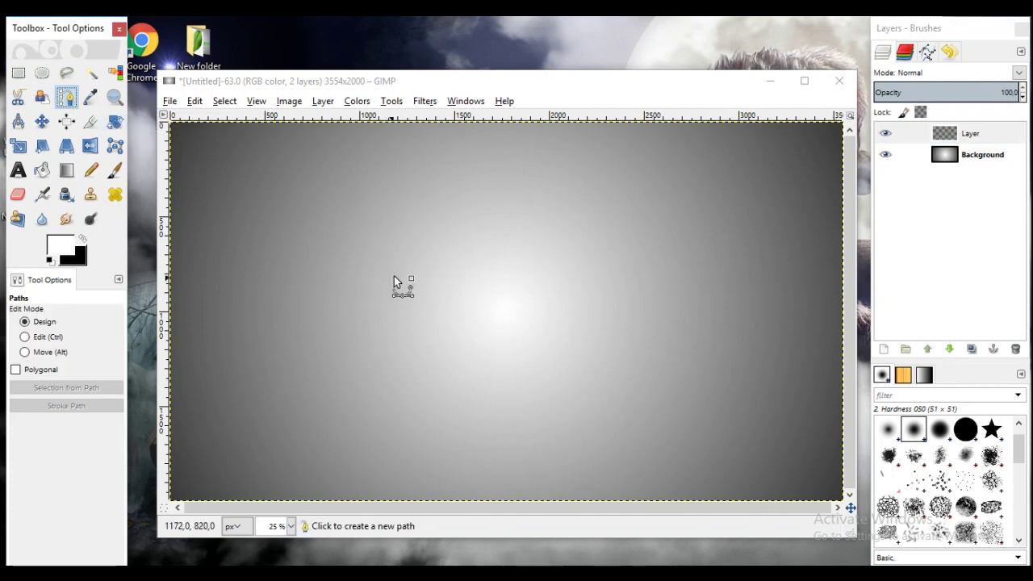
{"action": "left_click", "coordinate": [345, 430]}
{"action": "left_click", "coordinate": [474, 176]}
{"action": "left_click_drag", "start_coordinate": [401, 319], "coordinate": [360, 180]}
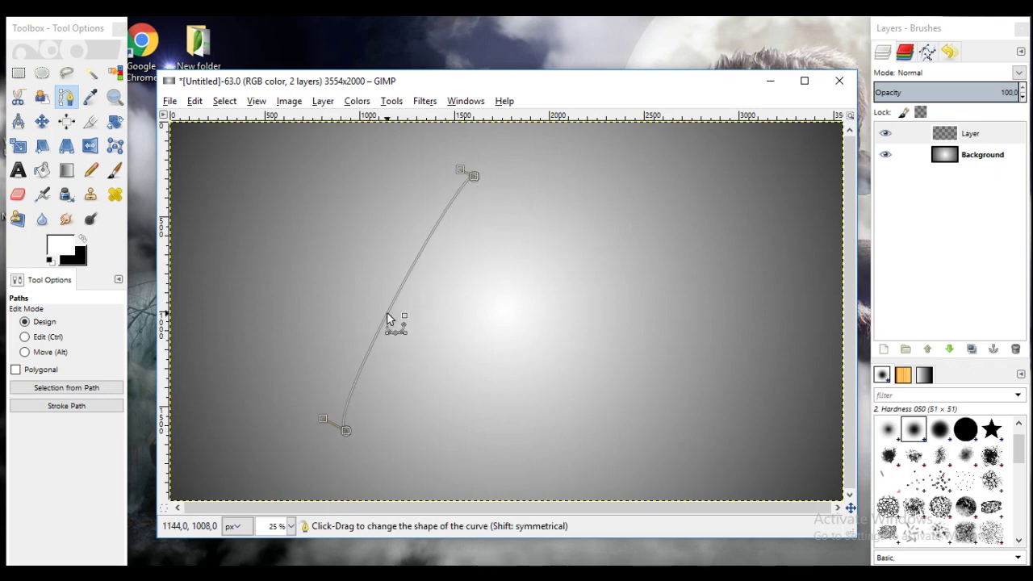
{"action": "left_click_drag", "start_coordinate": [401, 139], "coordinate": [344, 196]}
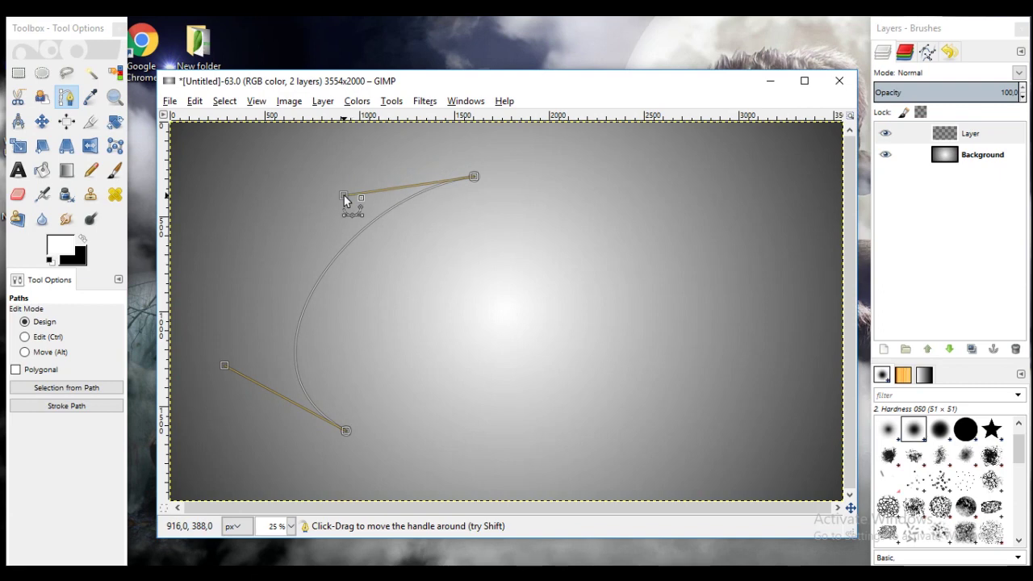
{"action": "left_click_drag", "start_coordinate": [344, 195], "coordinate": [345, 207]}
{"action": "mouse_move", "coordinate": [225, 353]}
{"action": "left_mouse_down"}
{"action": "mouse_move", "coordinate": [253, 317]}
{"action": "mouse_move", "coordinate": [251, 372]}
{"action": "left_mouse_up"}
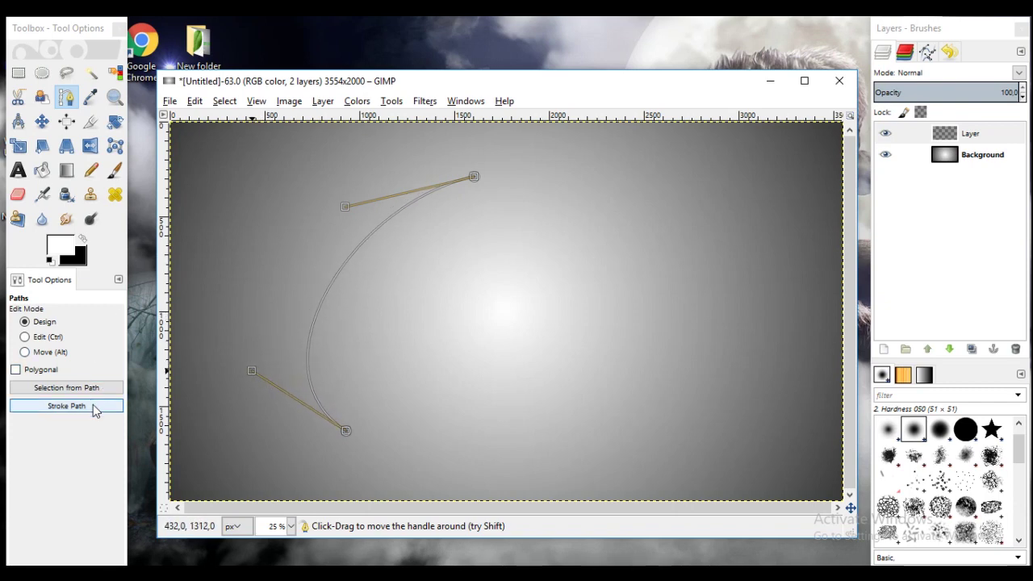
{"action": "left_click", "coordinate": [68, 245]}
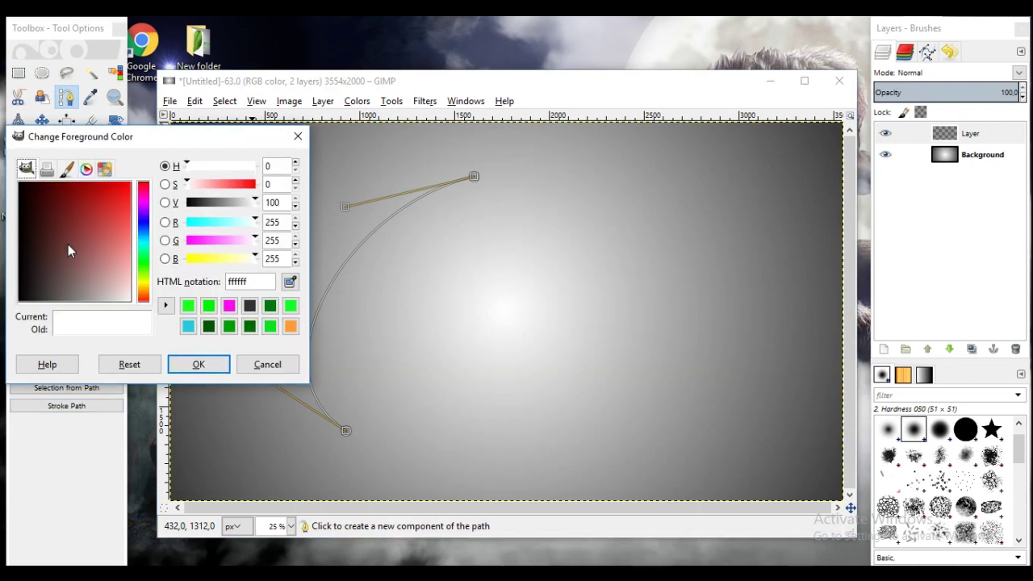
Set the foreground to green 019f01 and stroke the curved path onto Layer.
{"action": "left_click", "coordinate": [229, 326]}
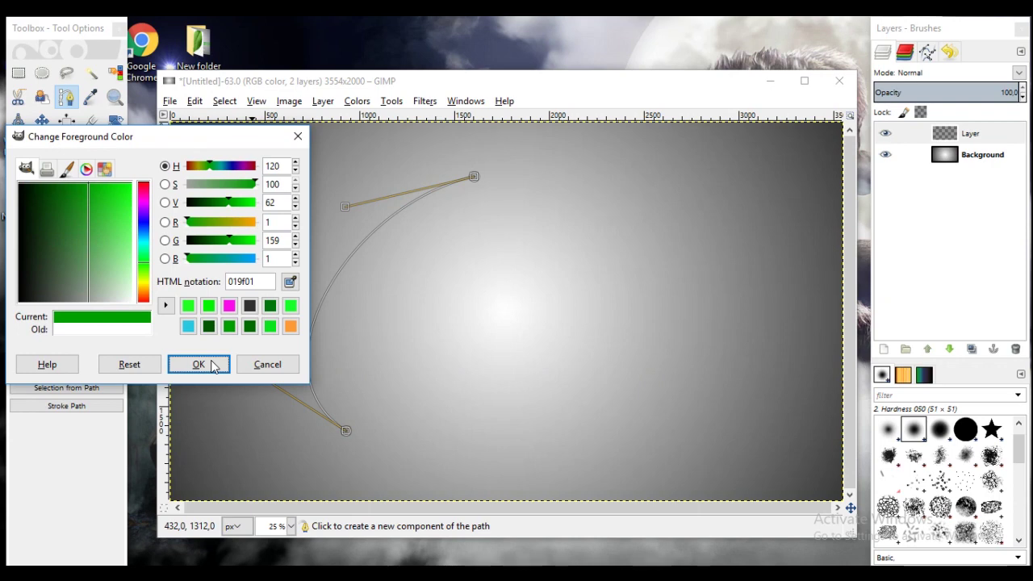
{"action": "left_click", "coordinate": [212, 365]}
{"action": "left_click", "coordinate": [110, 406]}
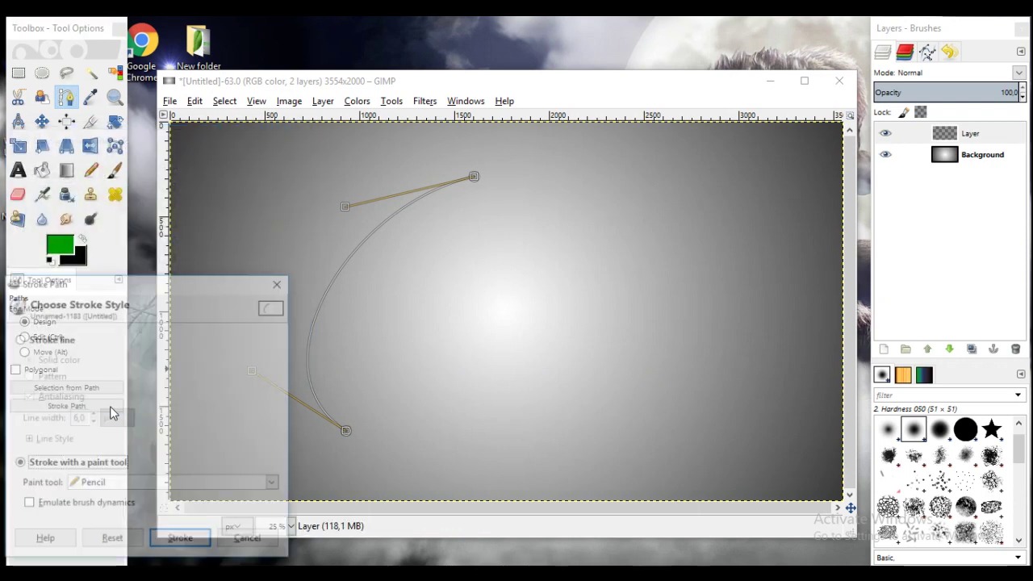
{"action": "left_click", "coordinate": [181, 541]}
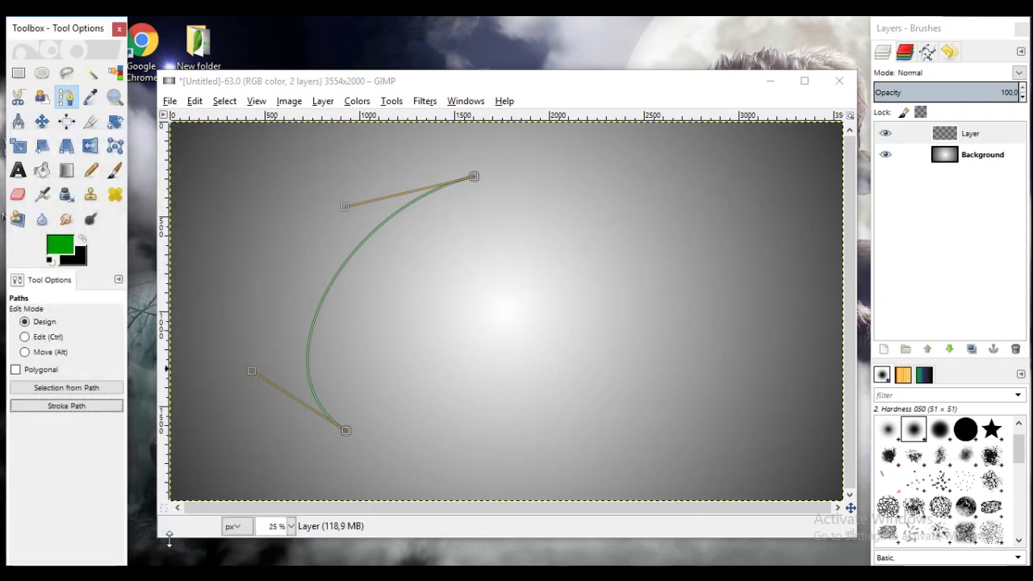
{"action": "left_click_drag", "start_coordinate": [251, 370], "coordinate": [339, 349]}
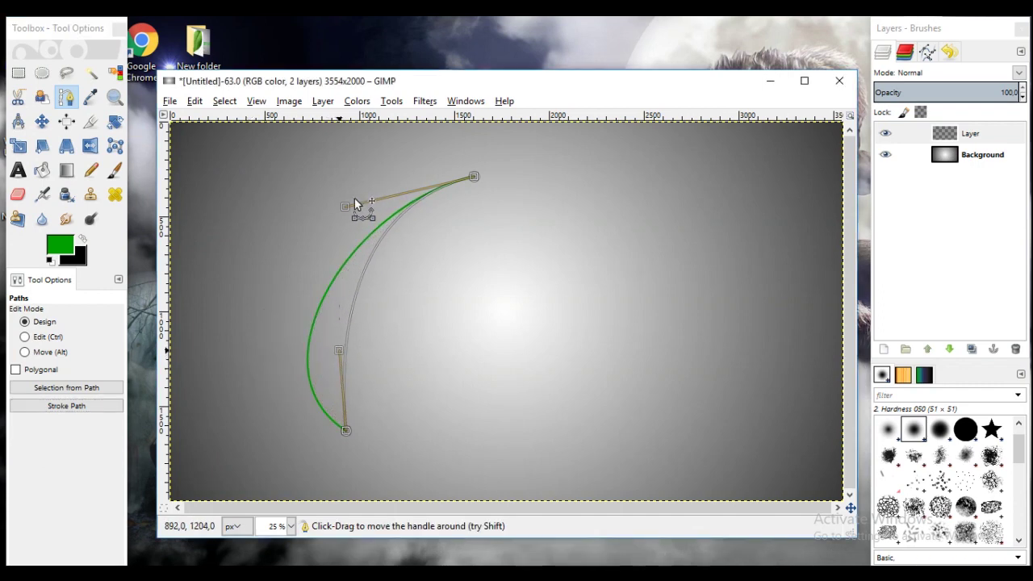
Reshape the path into an inner curve, stroke it green, and toggle Layer's visibility to check.
{"action": "left_click_drag", "start_coordinate": [346, 207], "coordinate": [348, 229]}
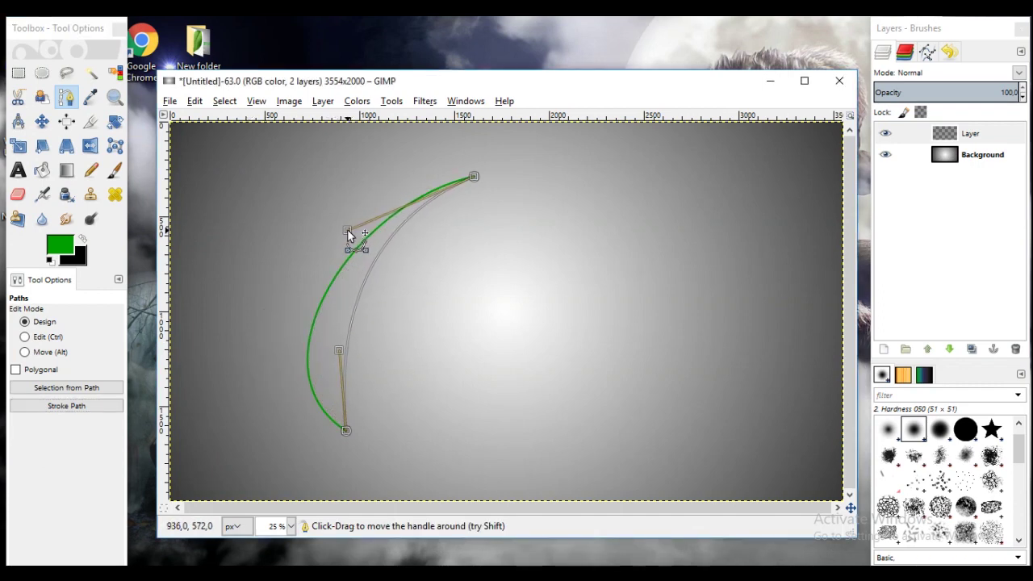
{"action": "mouse_move", "coordinate": [347, 230]}
{"action": "left_mouse_down"}
{"action": "mouse_move", "coordinate": [359, 264]}
{"action": "mouse_move", "coordinate": [343, 264]}
{"action": "left_mouse_up"}
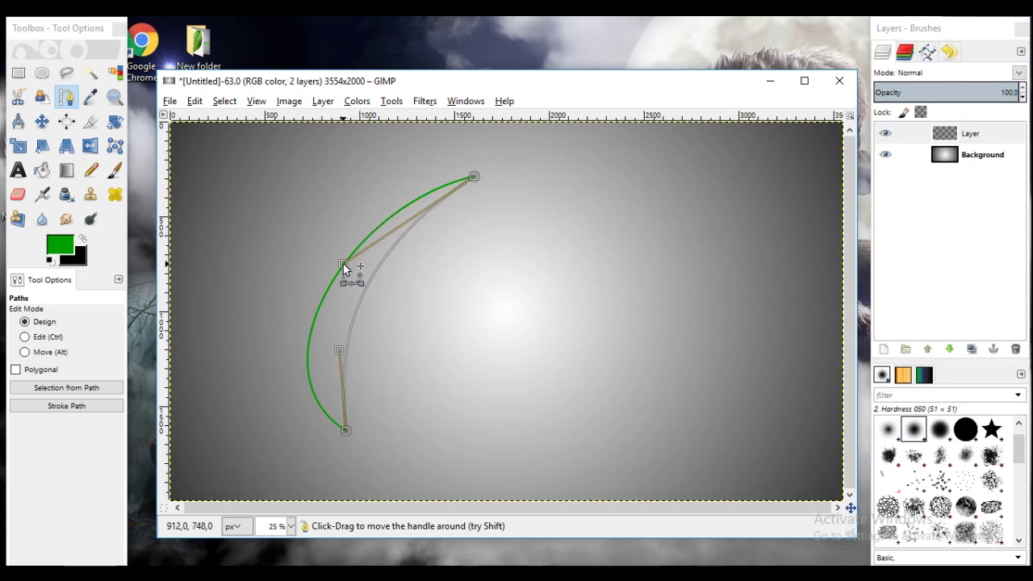
{"action": "mouse_move", "coordinate": [339, 358]}
{"action": "left_mouse_down"}
{"action": "mouse_move", "coordinate": [372, 345]}
{"action": "mouse_move", "coordinate": [369, 319]}
{"action": "mouse_move", "coordinate": [346, 331]}
{"action": "mouse_move", "coordinate": [376, 329]}
{"action": "mouse_move", "coordinate": [394, 353]}
{"action": "mouse_move", "coordinate": [386, 345]}
{"action": "left_mouse_up"}
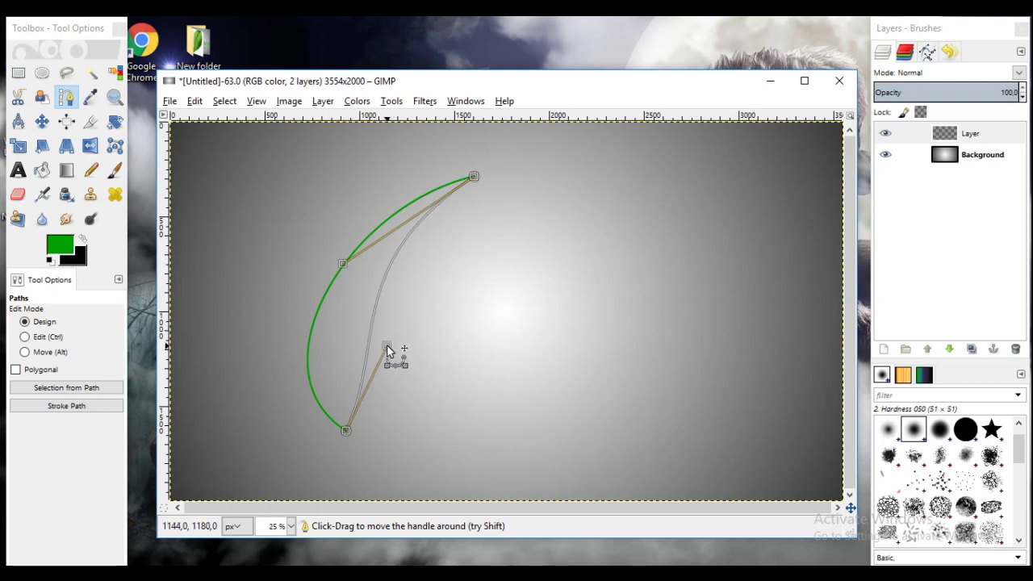
{"action": "left_click_drag", "start_coordinate": [386, 345], "coordinate": [375, 337]}
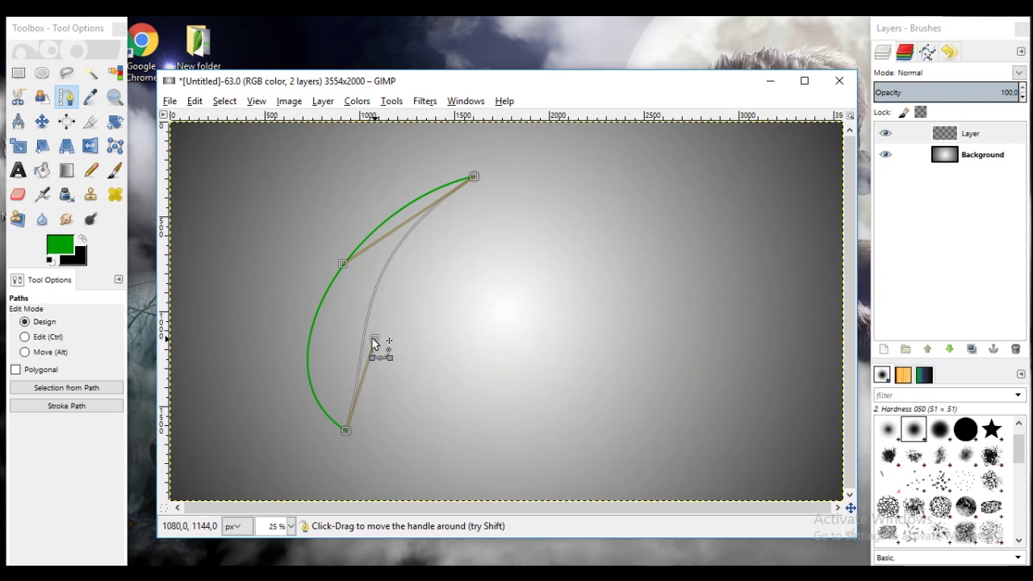
{"action": "left_click", "coordinate": [105, 408]}
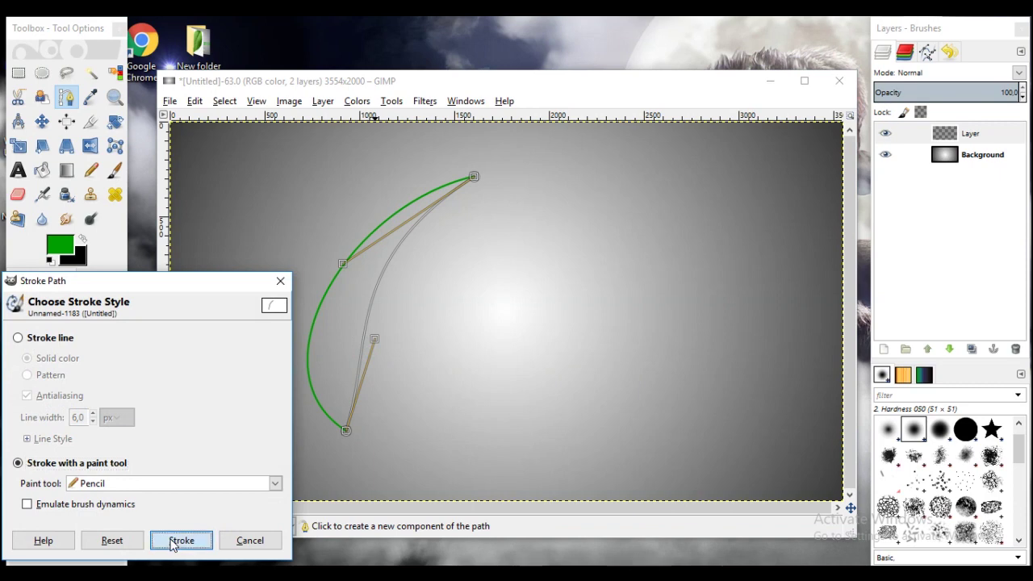
{"action": "left_click", "coordinate": [172, 539]}
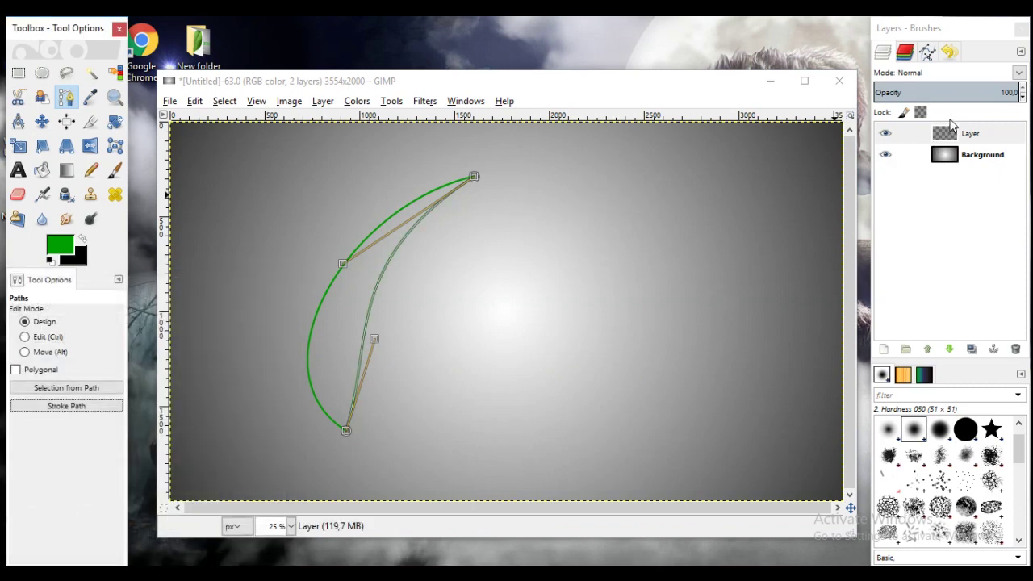
{"action": "left_click", "coordinate": [886, 134]}
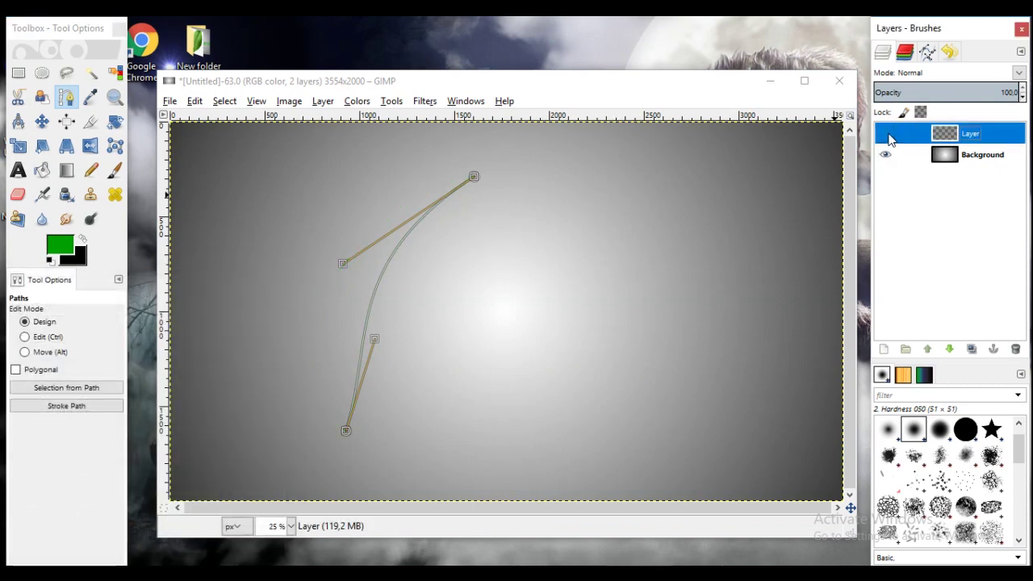
{"action": "left_click", "coordinate": [887, 134]}
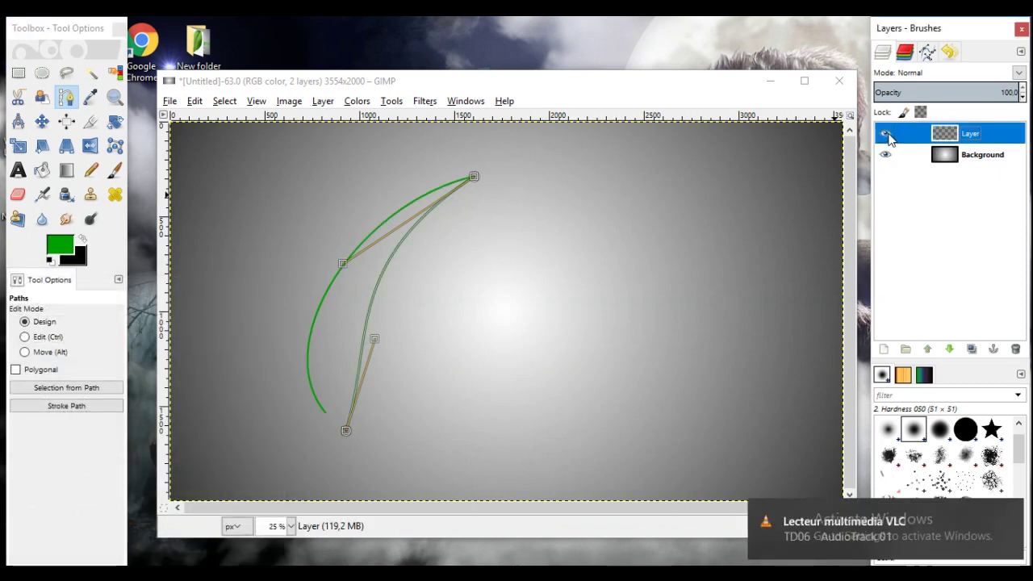
Add a new transparent Layer #1, hide the first outline layer, and stroke the path onto it.
{"action": "left_click", "coordinate": [884, 352]}
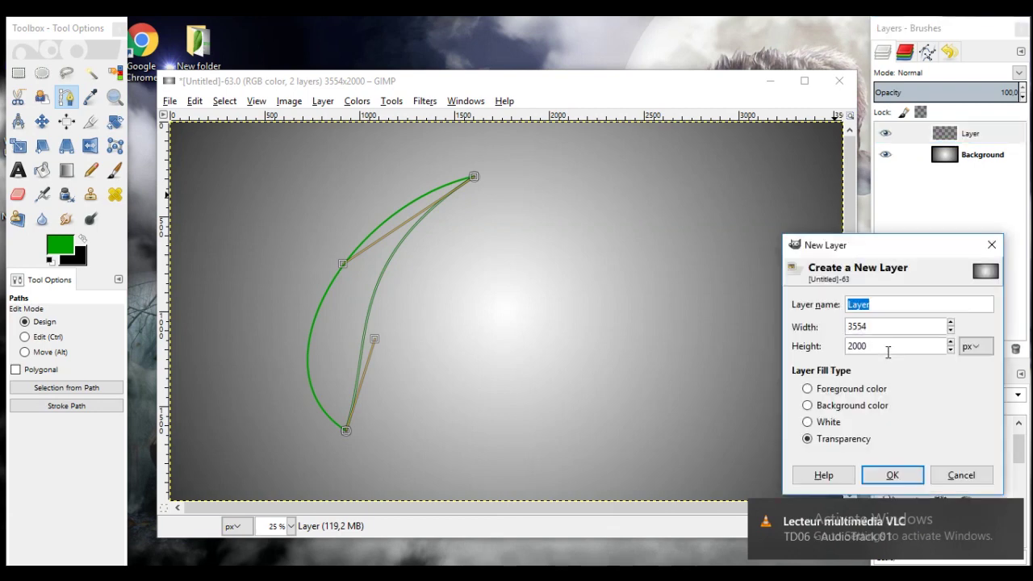
{"action": "left_click", "coordinate": [886, 481]}
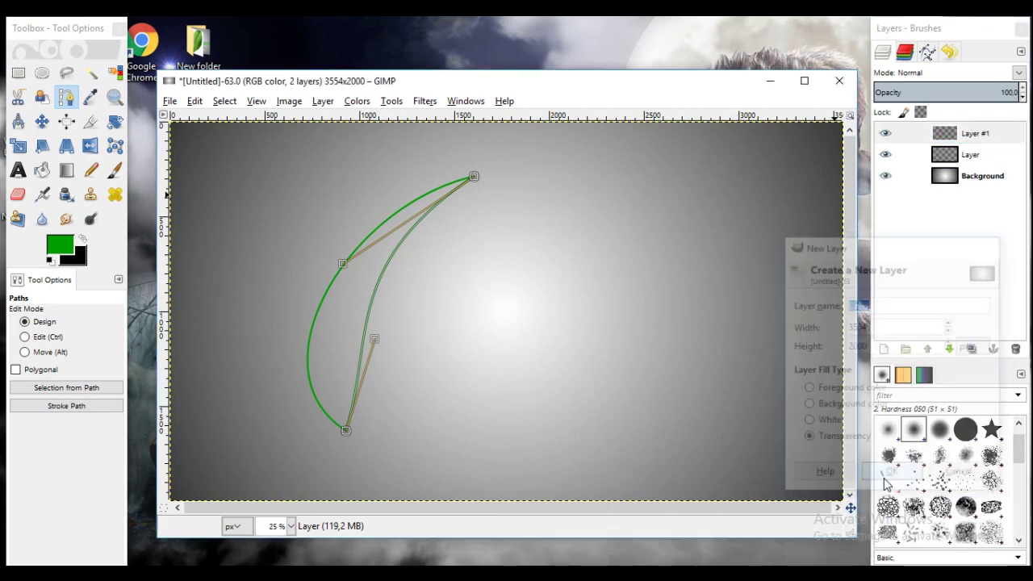
{"action": "left_click", "coordinate": [886, 154]}
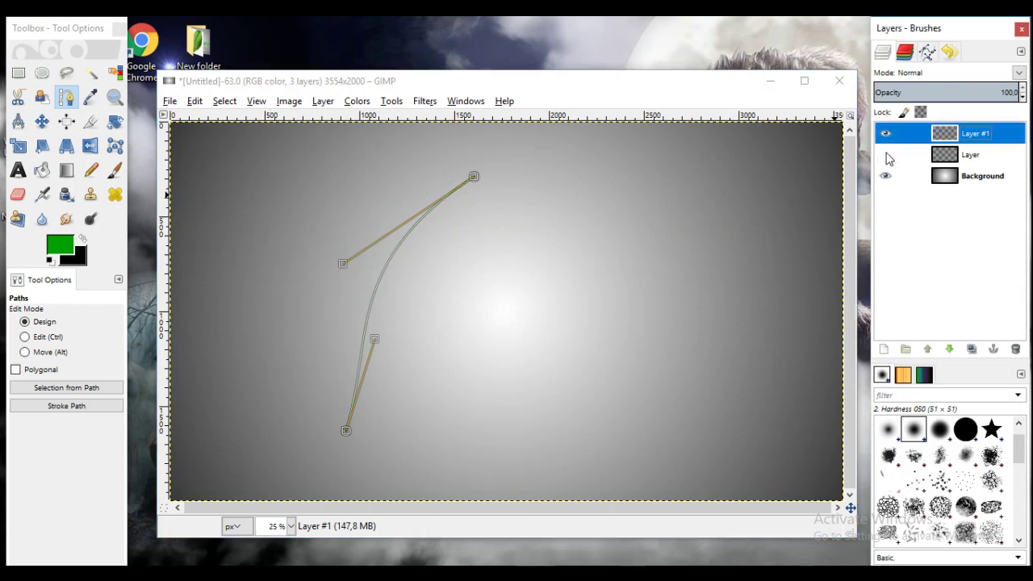
{"action": "left_click", "coordinate": [79, 409]}
{"action": "left_click", "coordinate": [180, 545]}
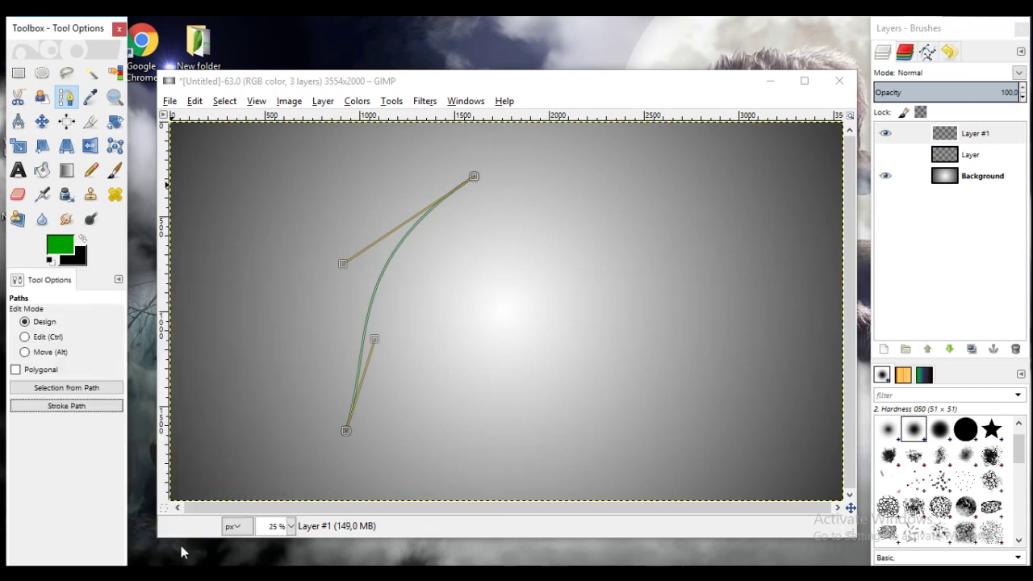
Reshape the path into a right-bowing curve between the tips and stroke it as the right edge.
{"action": "left_click_drag", "start_coordinate": [343, 262], "coordinate": [439, 298]}
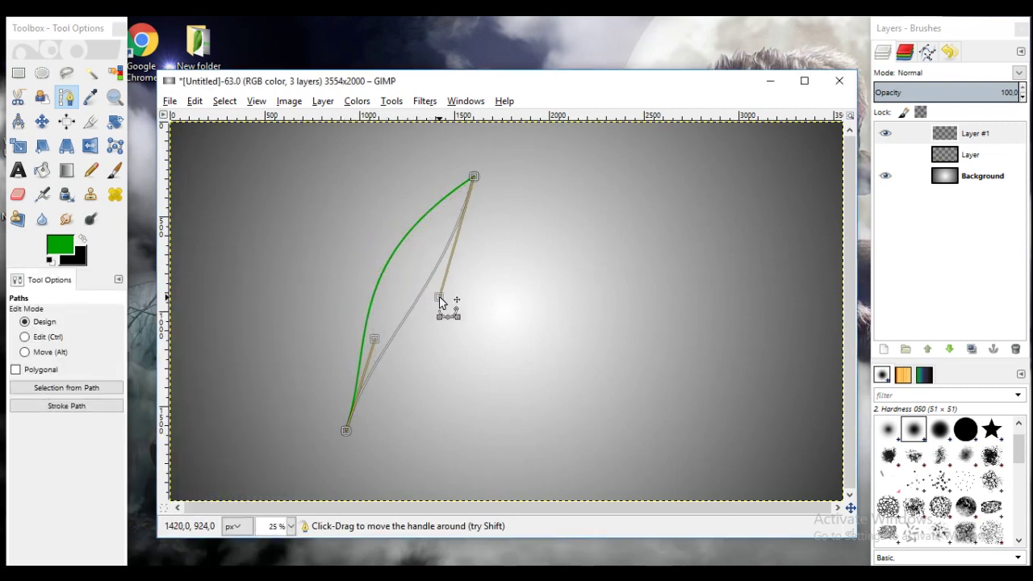
{"action": "mouse_move", "coordinate": [377, 338]}
{"action": "left_mouse_down"}
{"action": "mouse_move", "coordinate": [437, 426]}
{"action": "mouse_move", "coordinate": [432, 363]}
{"action": "mouse_move", "coordinate": [425, 370]}
{"action": "left_mouse_up"}
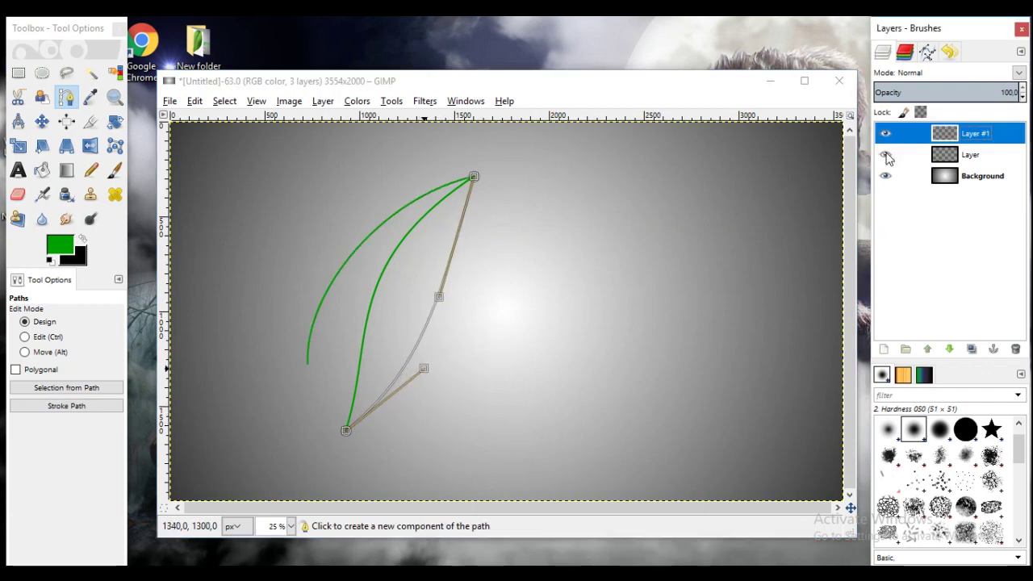
{"action": "left_click_drag", "start_coordinate": [424, 369], "coordinate": [418, 428]}
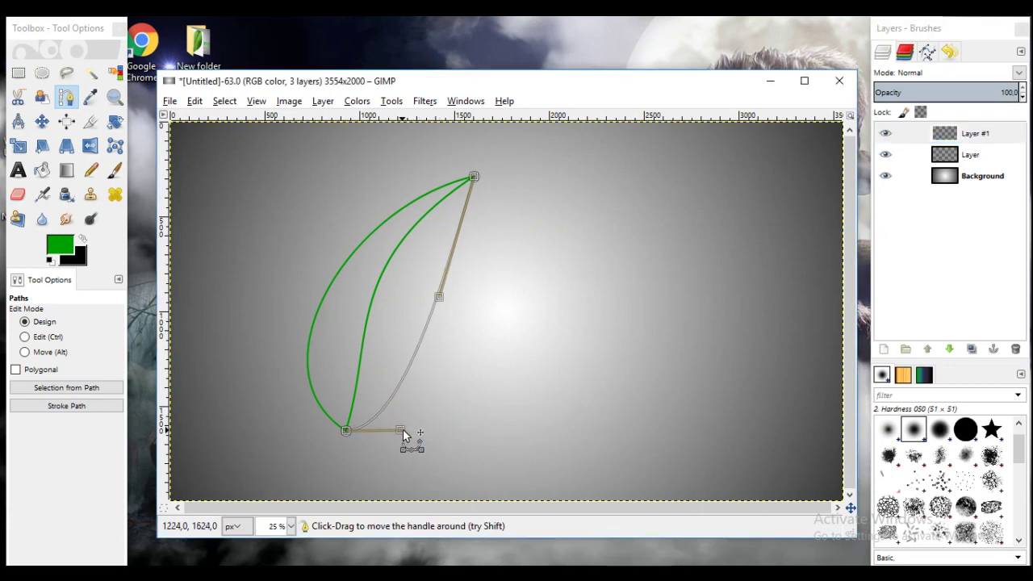
{"action": "mouse_move", "coordinate": [440, 298]}
{"action": "left_mouse_down"}
{"action": "mouse_move", "coordinate": [431, 312]}
{"action": "mouse_move", "coordinate": [394, 312]}
{"action": "mouse_move", "coordinate": [344, 356]}
{"action": "left_mouse_up"}
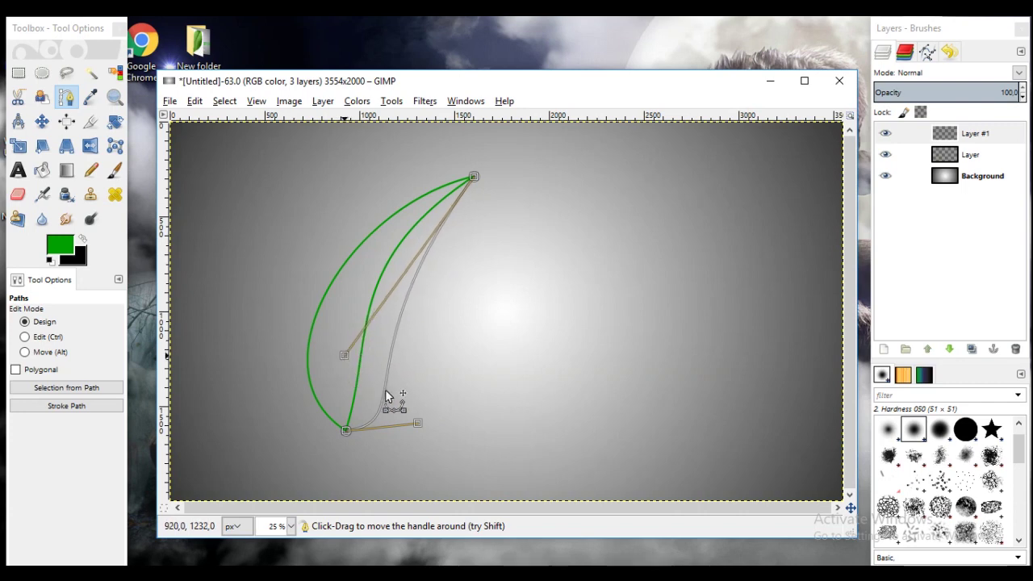
{"action": "mouse_move", "coordinate": [418, 424]}
{"action": "left_mouse_down"}
{"action": "mouse_move", "coordinate": [477, 387]}
{"action": "mouse_move", "coordinate": [471, 376]}
{"action": "left_mouse_up"}
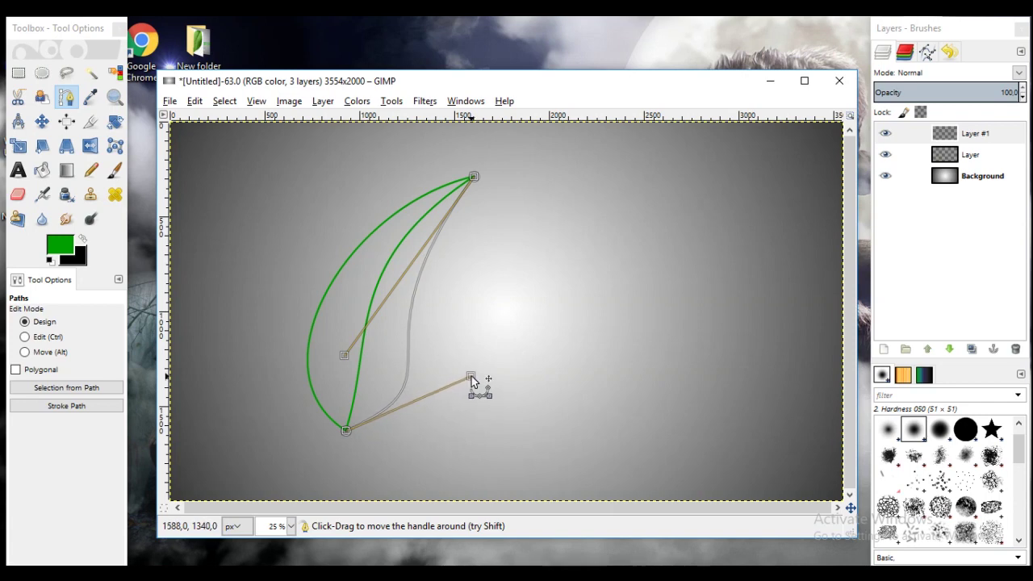
{"action": "left_click", "coordinate": [48, 409]}
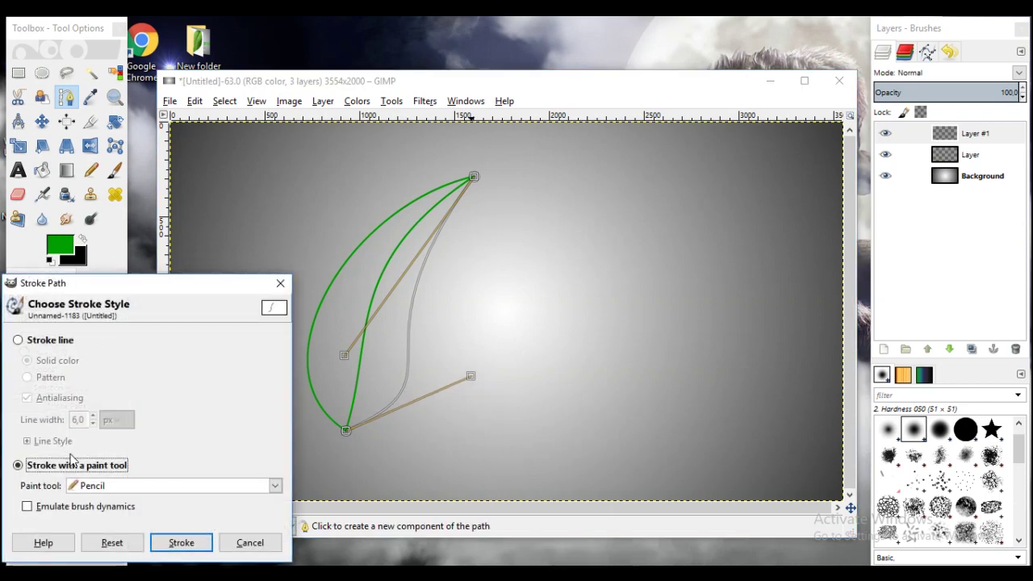
{"action": "left_click", "coordinate": [166, 542]}
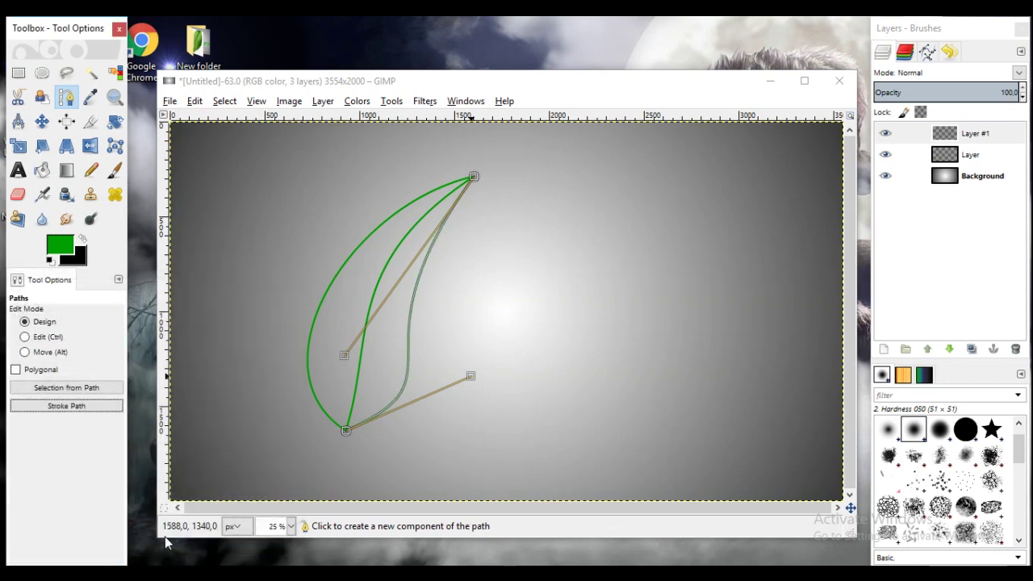
Check both outline layers' visibility and make the first outline layer active.
{"action": "left_click", "coordinate": [42, 121]}
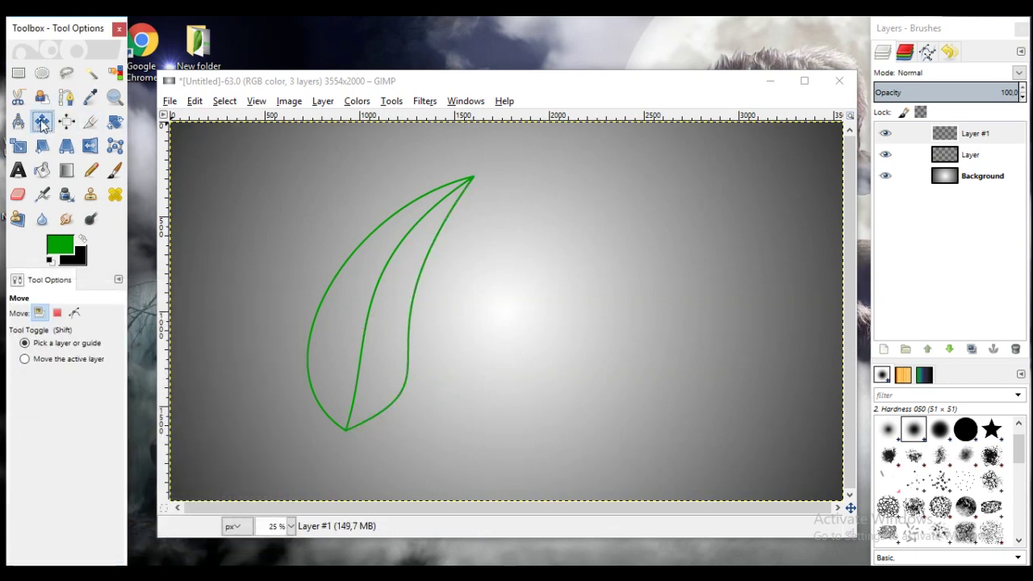
{"action": "left_click", "coordinate": [885, 134]}
{"action": "left_click", "coordinate": [885, 134]}
{"action": "left_click", "coordinate": [885, 154]}
{"action": "left_click", "coordinate": [885, 154]}
{"action": "left_click", "coordinate": [945, 156]}
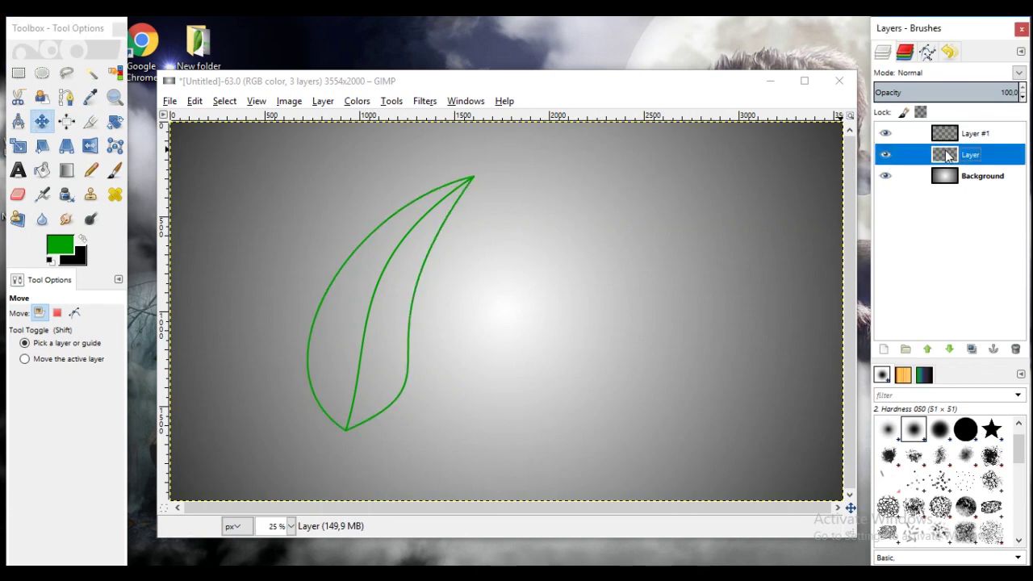
{"action": "left_click", "coordinate": [885, 154]}
{"action": "left_click", "coordinate": [886, 154]}
Set the foreground to dark green 027e02 and bucket-fill the leaf's left half.
{"action": "left_click", "coordinate": [61, 246]}
{"action": "left_click_drag", "start_coordinate": [61, 251], "coordinate": [75, 184]}
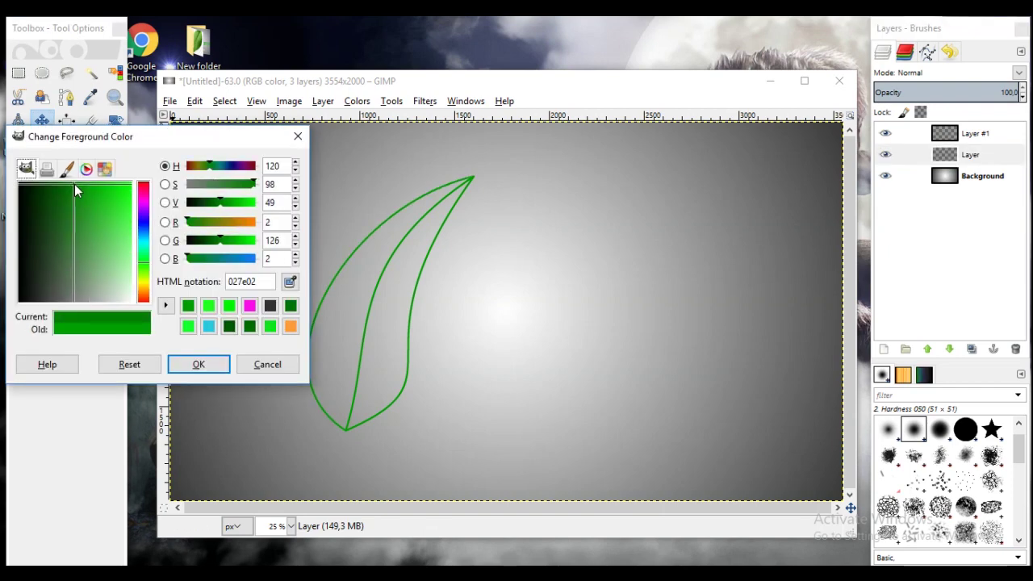
{"action": "left_click", "coordinate": [198, 364]}
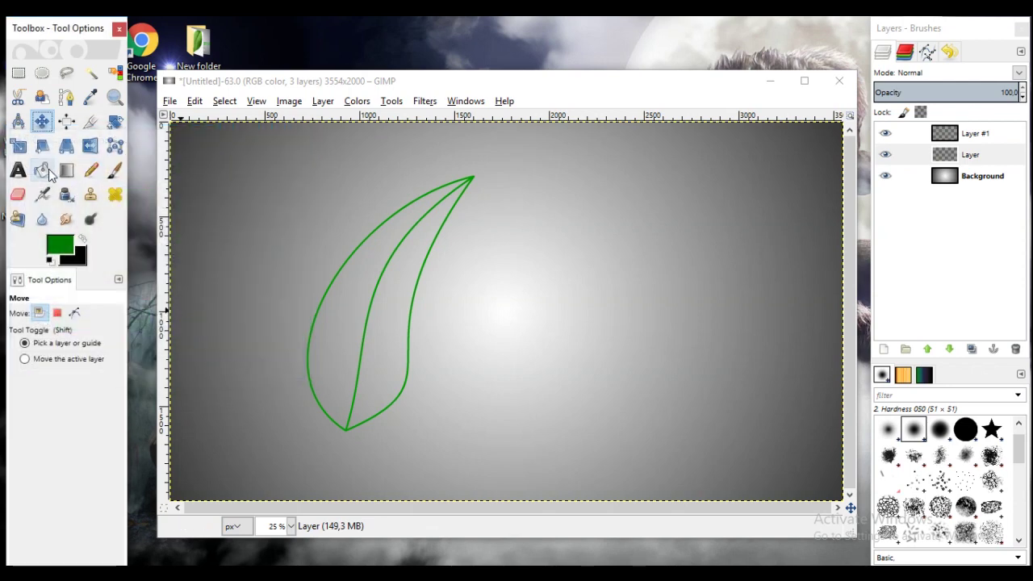
{"action": "left_click", "coordinate": [48, 171]}
{"action": "left_click", "coordinate": [349, 356]}
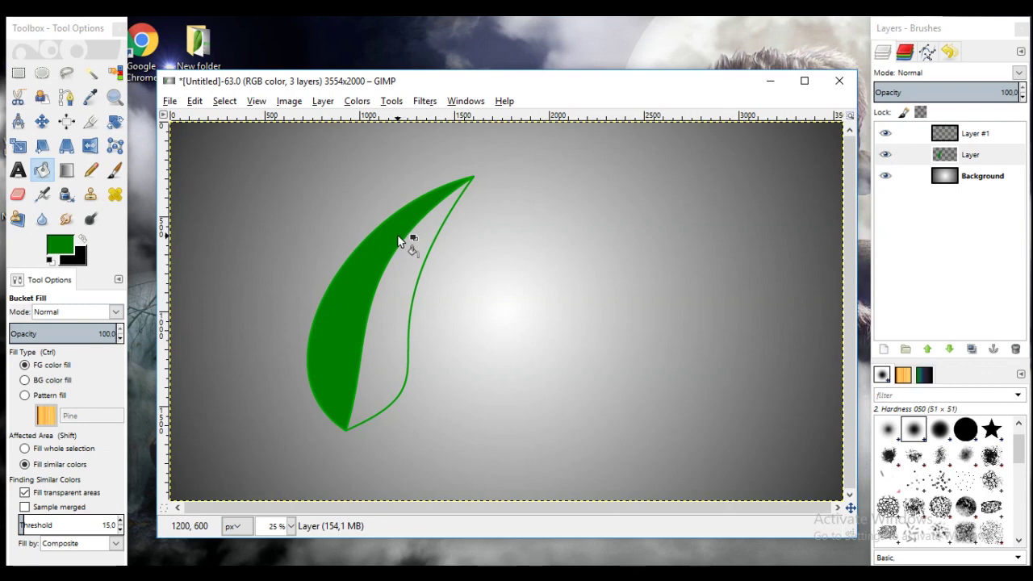
Use Alpha to Selection, fill with FG colour, and deselect to solidify the dark green half.
{"action": "right_click", "coordinate": [930, 155]}
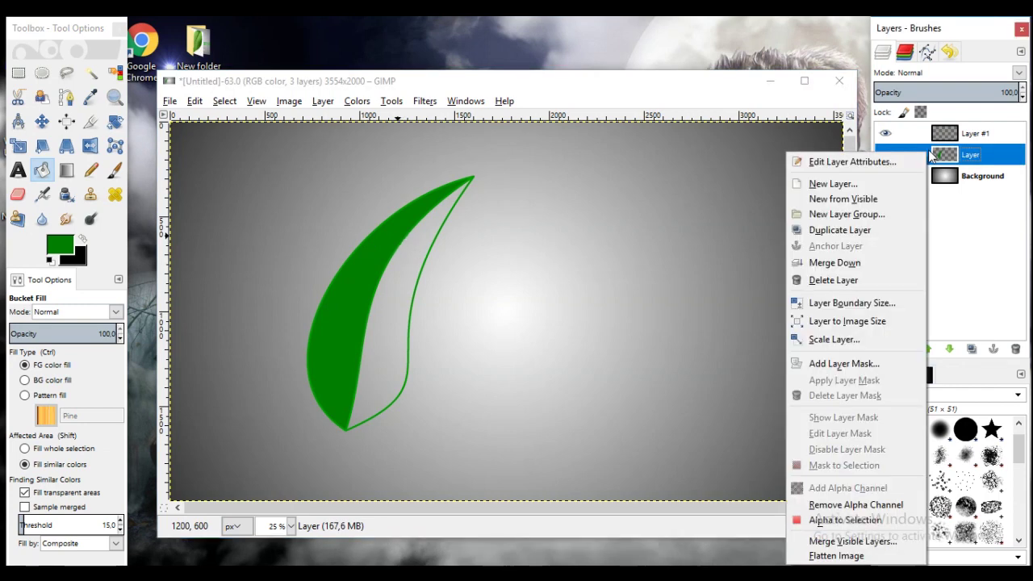
{"action": "left_click", "coordinate": [845, 520]}
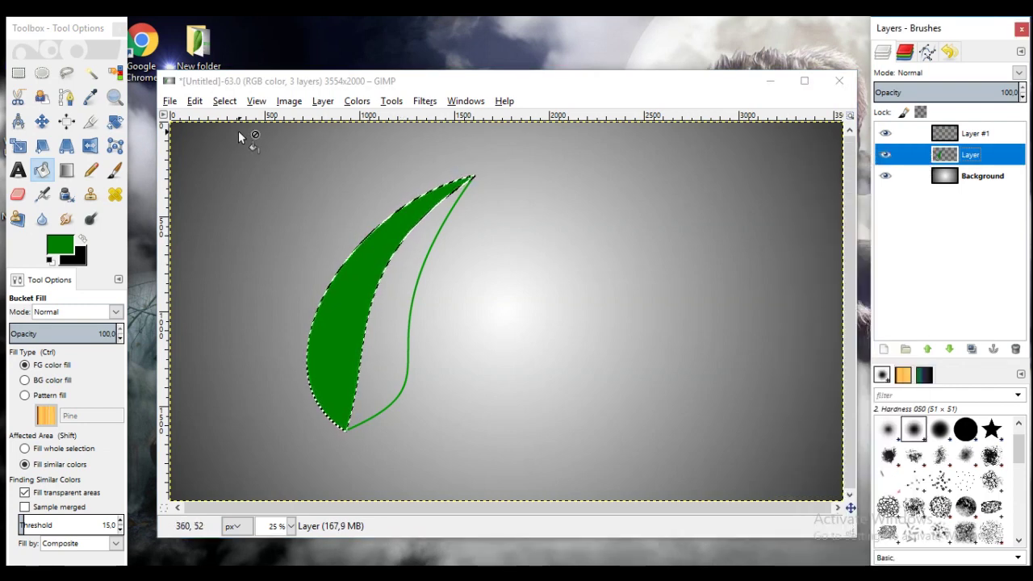
{"action": "left_click", "coordinate": [201, 105]}
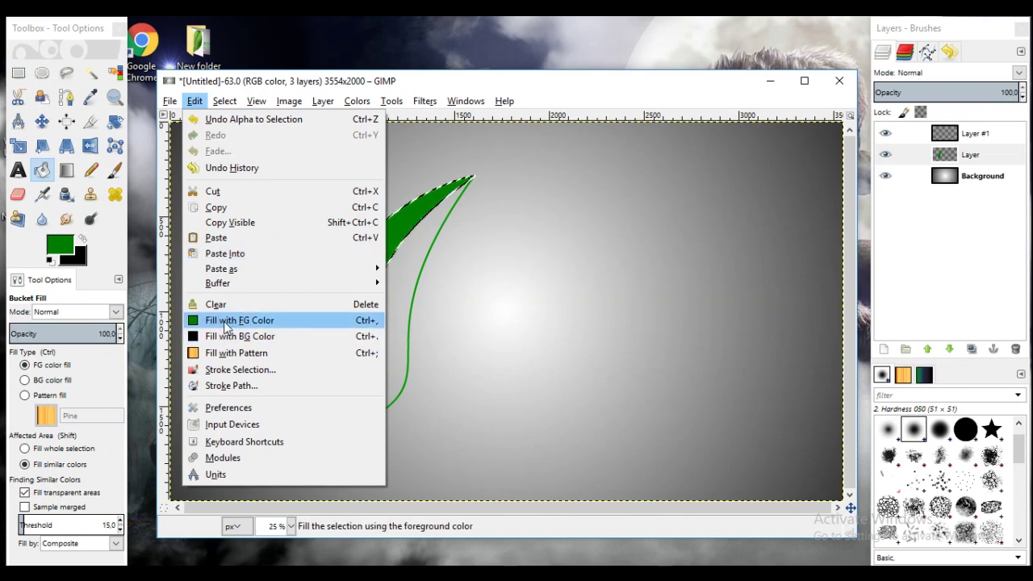
{"action": "left_click", "coordinate": [232, 323]}
{"action": "left_click", "coordinate": [225, 101]}
{"action": "left_click", "coordinate": [225, 137]}
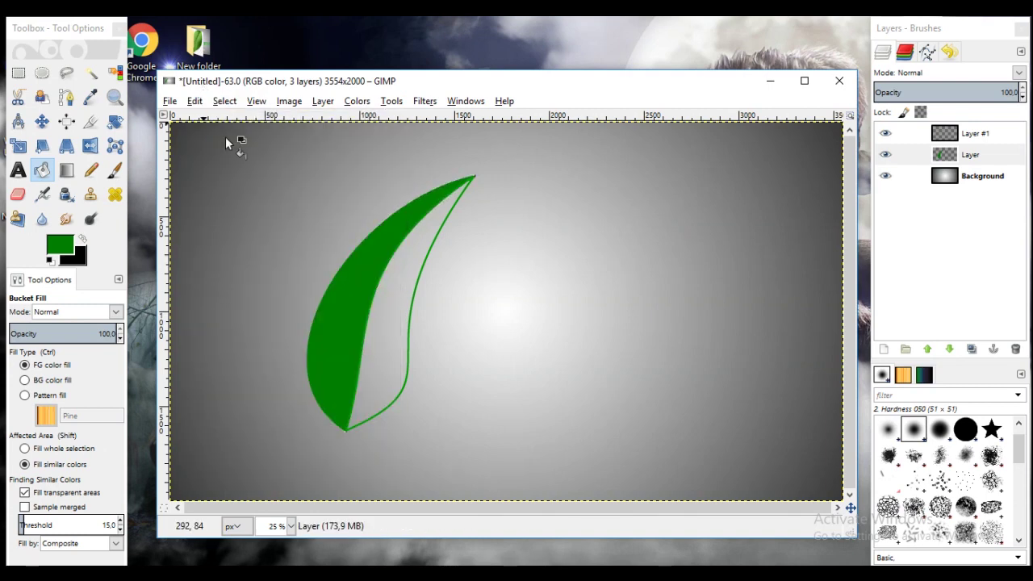
{"action": "left_click", "coordinate": [977, 136]}
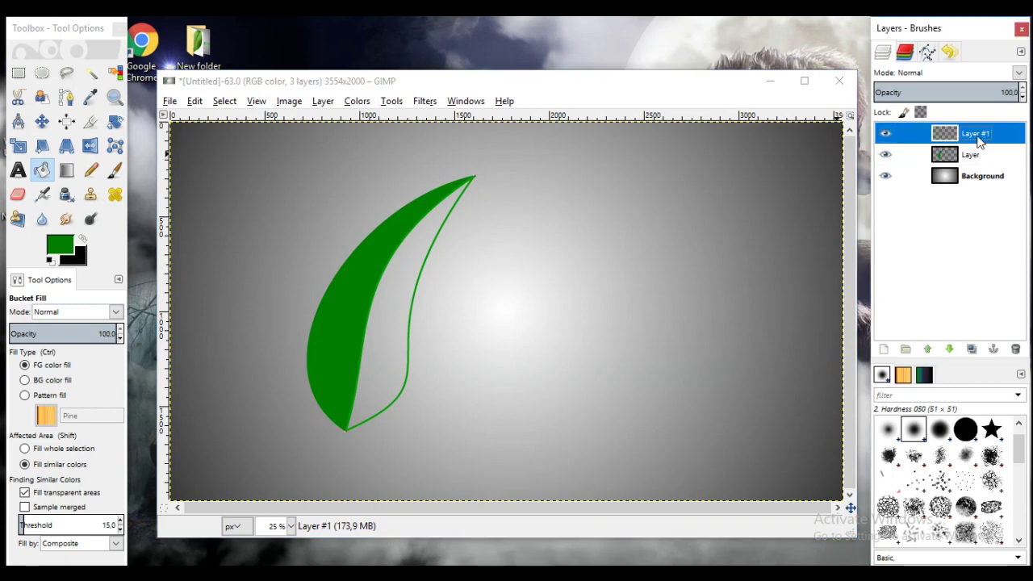
Pick a bright green foreground and bucket-fill the leaf's right half.
{"action": "left_click", "coordinate": [67, 244]}
{"action": "left_click", "coordinate": [111, 202]}
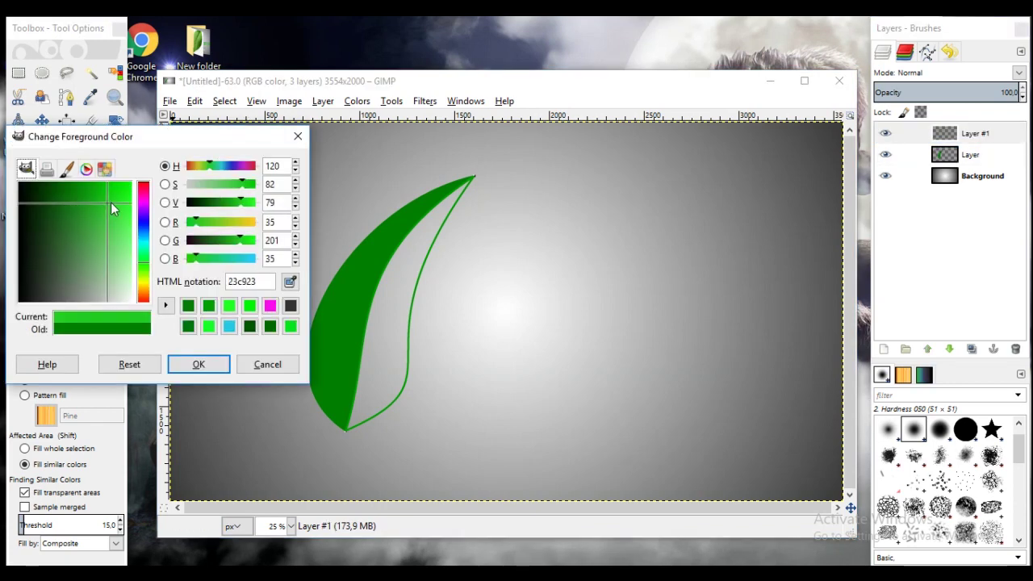
{"action": "left_click_drag", "start_coordinate": [111, 202], "coordinate": [128, 189]}
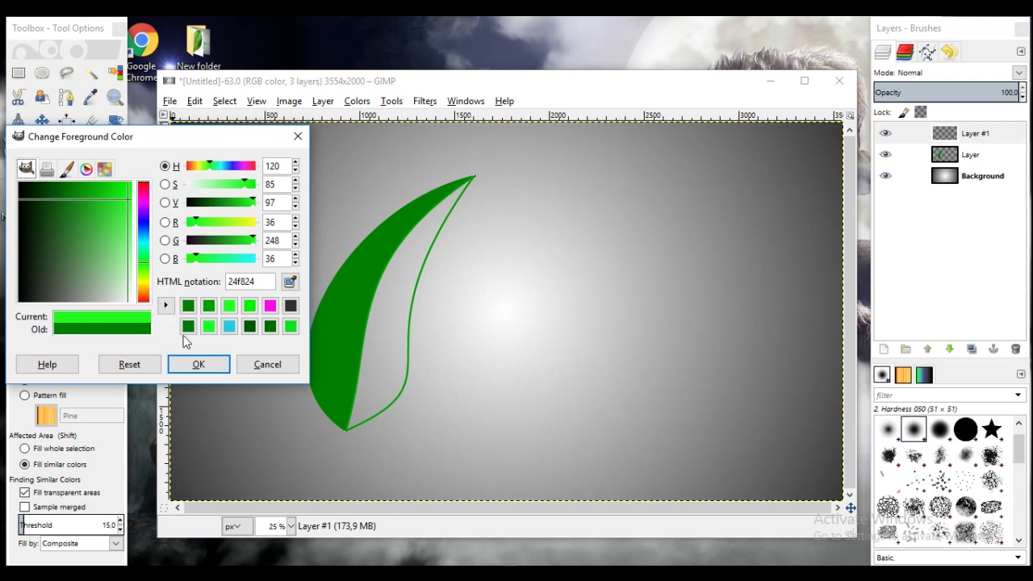
{"action": "left_click", "coordinate": [187, 360]}
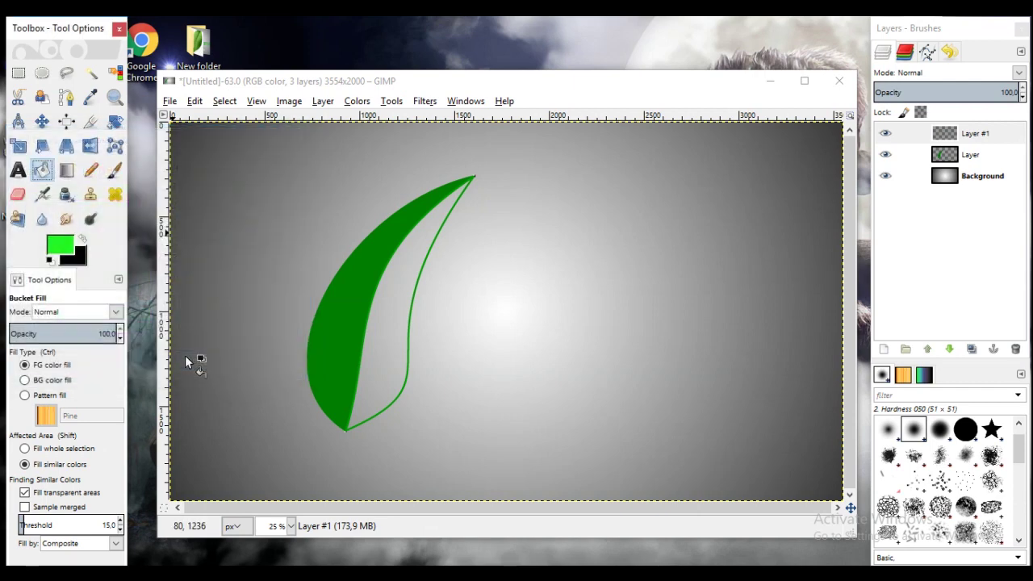
{"action": "left_click", "coordinate": [396, 339]}
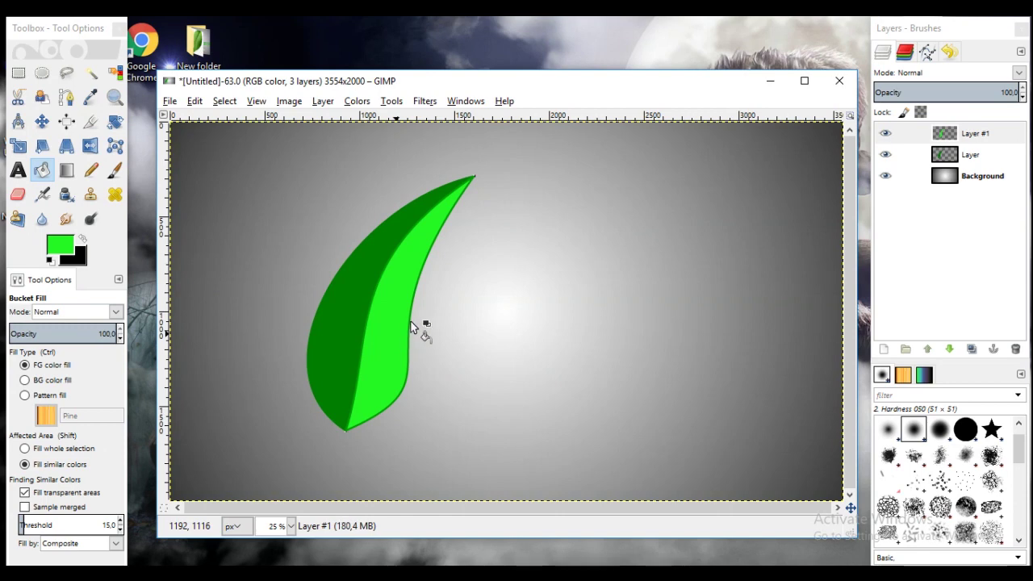
{"action": "left_click", "coordinate": [409, 322]}
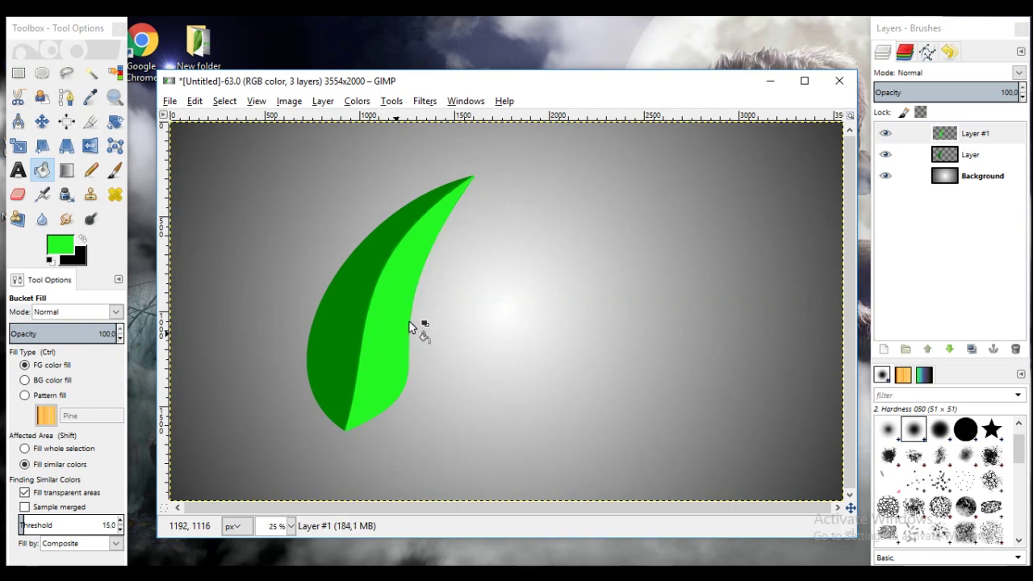
Use Alpha to Selection, fill with FG colour, and deselect to solidify the bright green half.
{"action": "right_click", "coordinate": [938, 137]}
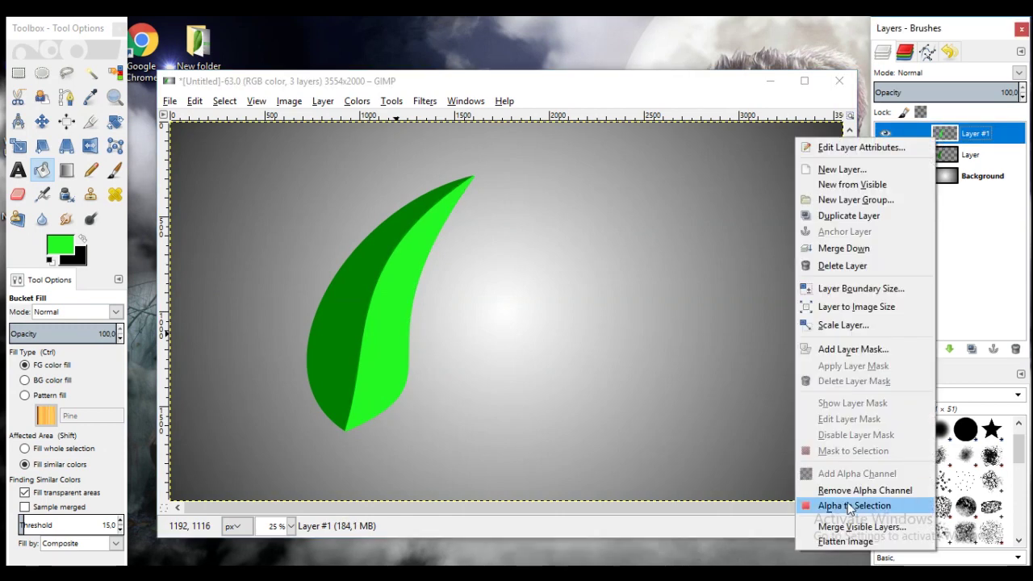
{"action": "left_click", "coordinate": [847, 507]}
{"action": "left_click", "coordinate": [195, 101]}
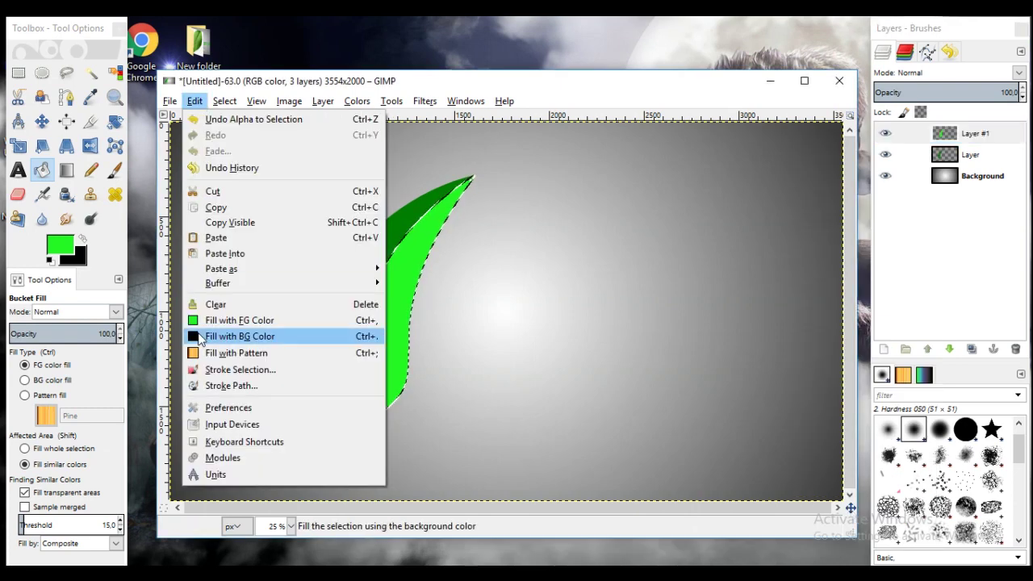
{"action": "left_click", "coordinate": [218, 320]}
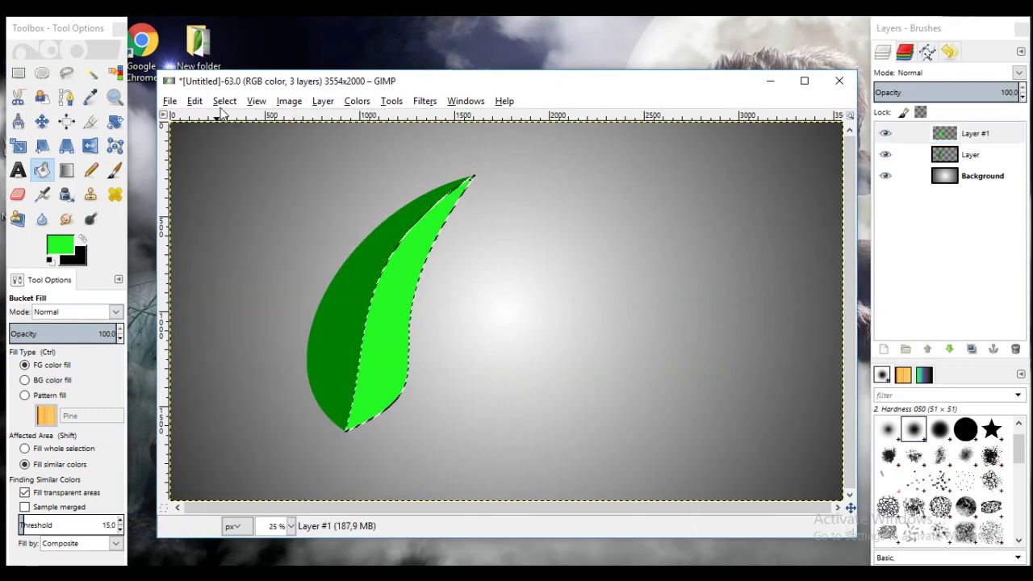
{"action": "left_click", "coordinate": [224, 101]}
{"action": "left_click", "coordinate": [242, 137]}
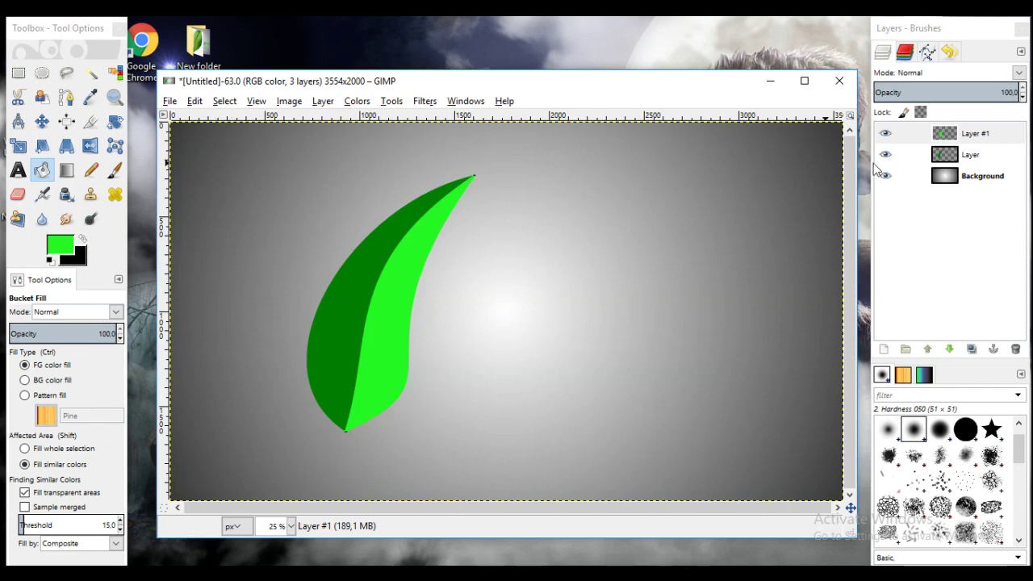
{"action": "left_click", "coordinate": [941, 155]}
{"action": "left_click", "coordinate": [886, 156]}
{"action": "left_click", "coordinate": [886, 156]}
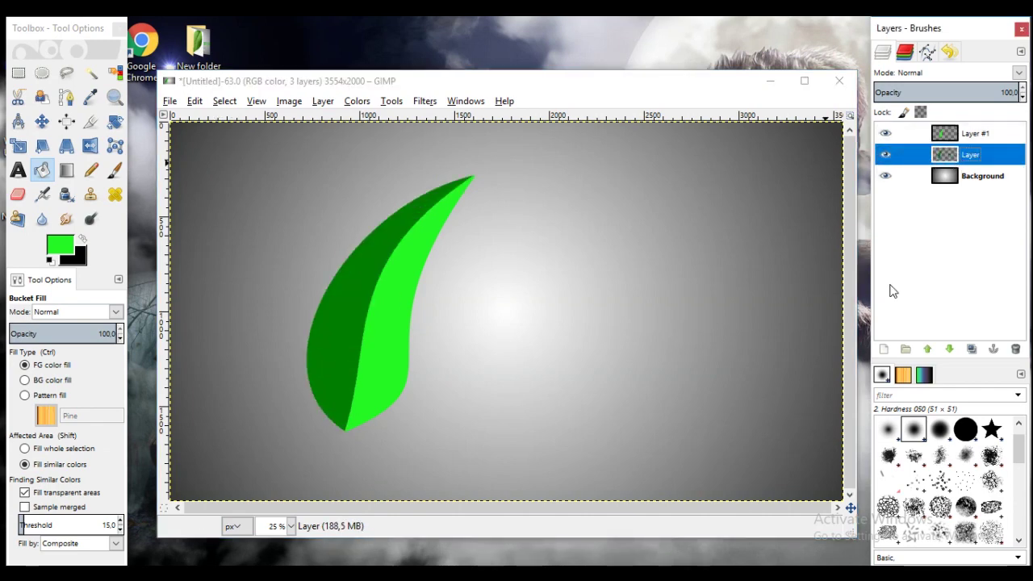
{"action": "left_click", "coordinate": [883, 350]}
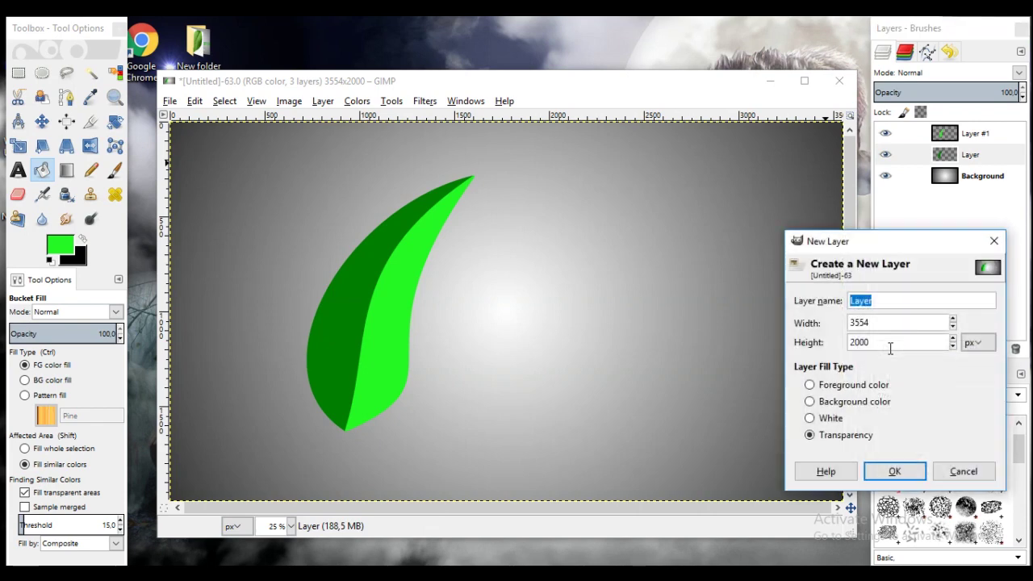
Add transparent Layer #2 and stroke a curved path from the leaf's bottom tip upward.
{"action": "left_click", "coordinate": [895, 471]}
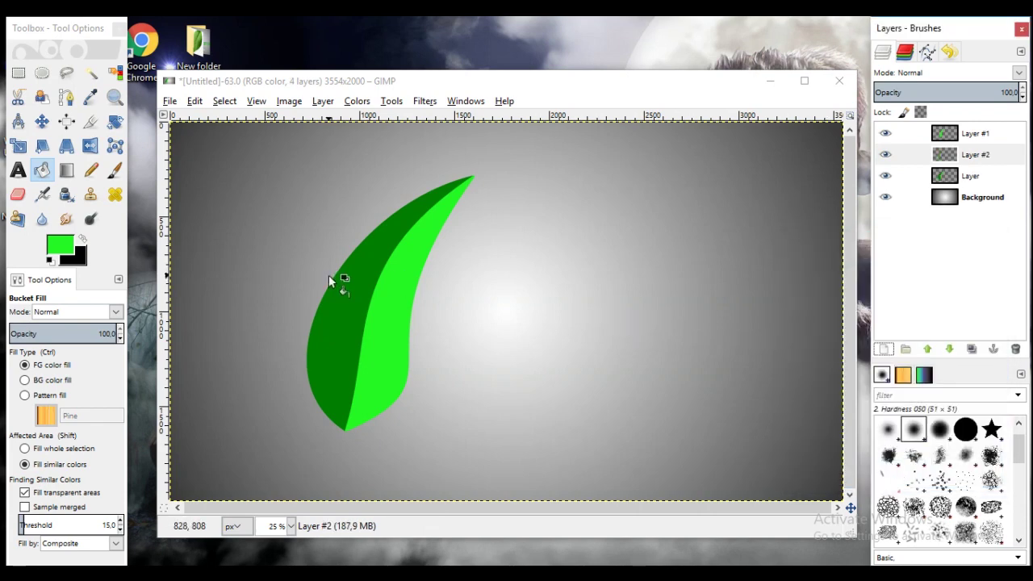
{"action": "left_click", "coordinate": [66, 97]}
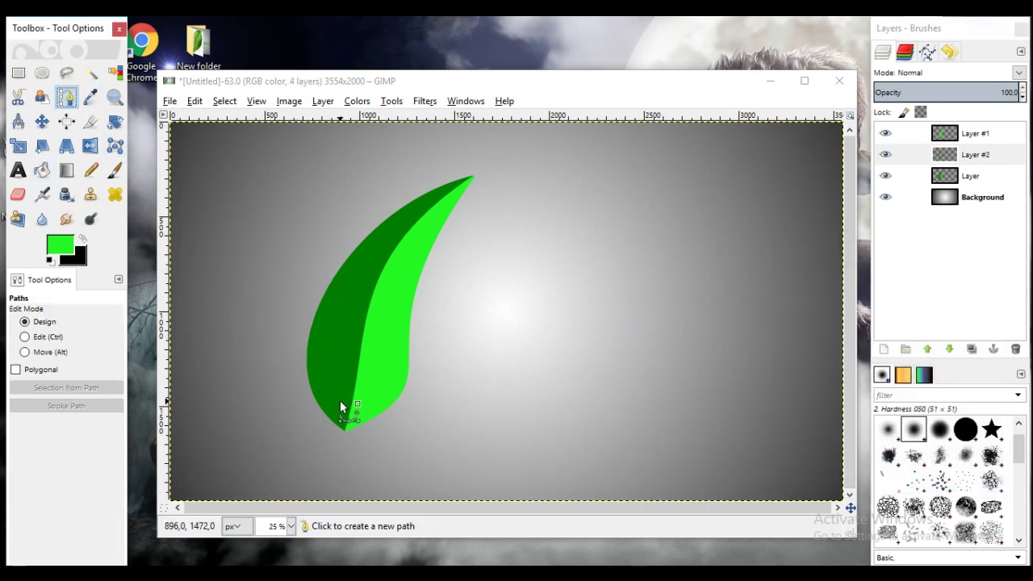
{"action": "left_click", "coordinate": [341, 416]}
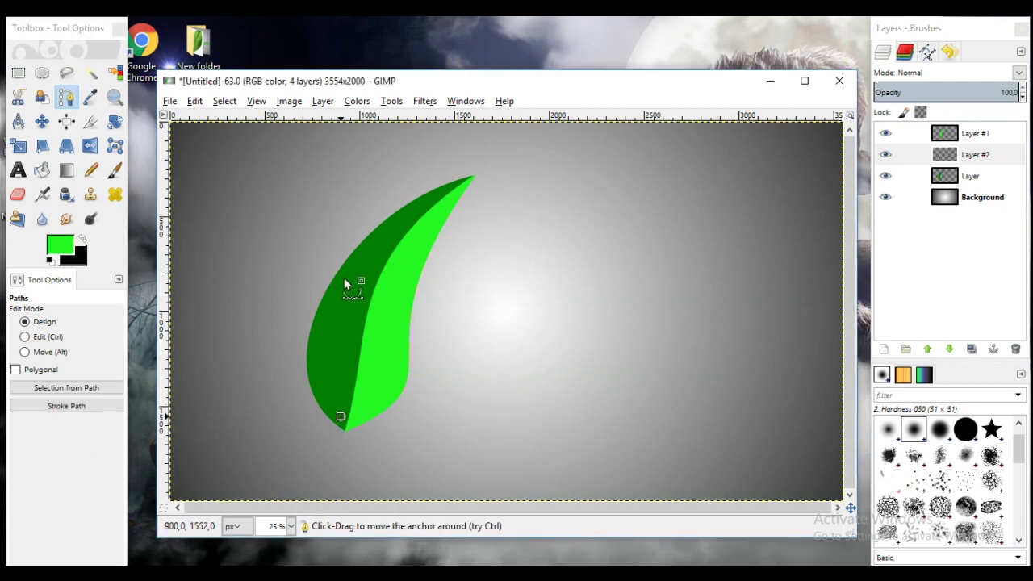
{"action": "left_click", "coordinate": [397, 224]}
{"action": "mouse_move", "coordinate": [350, 379]}
{"action": "left_mouse_down"}
{"action": "mouse_move", "coordinate": [338, 380]}
{"action": "mouse_move", "coordinate": [316, 341]}
{"action": "left_mouse_up"}
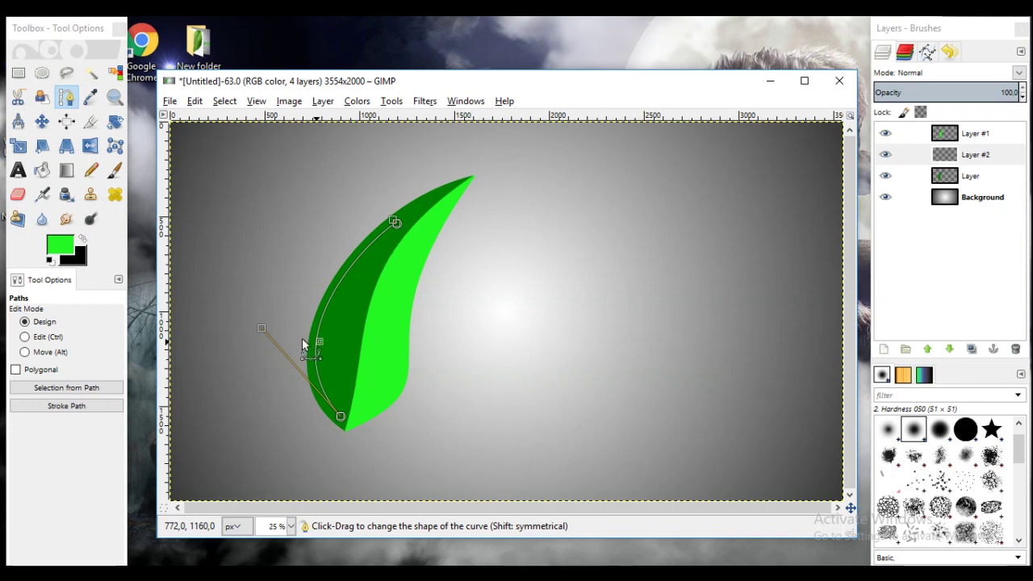
{"action": "left_click_drag", "start_coordinate": [265, 334], "coordinate": [268, 330]}
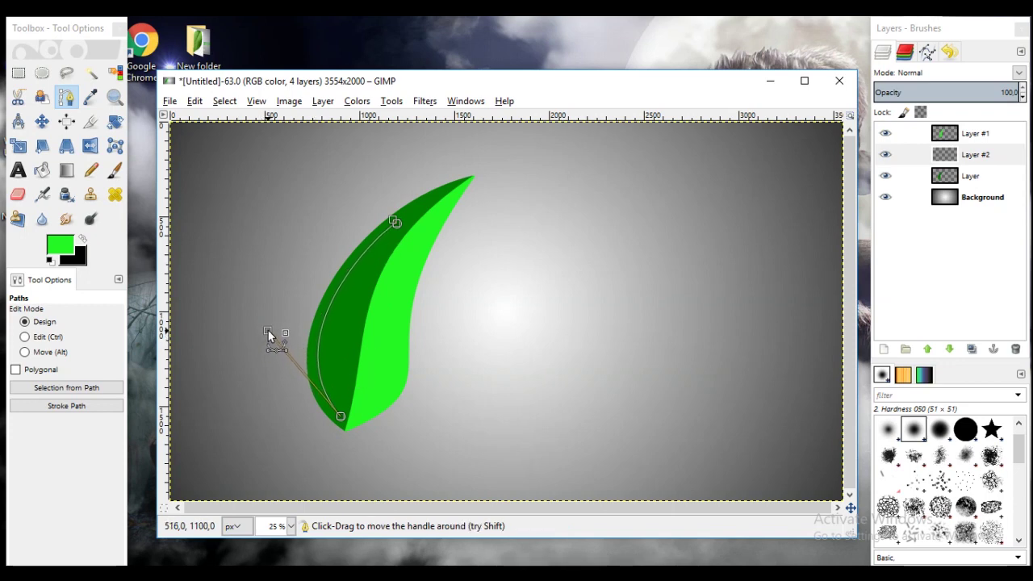
{"action": "left_click_drag", "start_coordinate": [393, 222], "coordinate": [386, 223]}
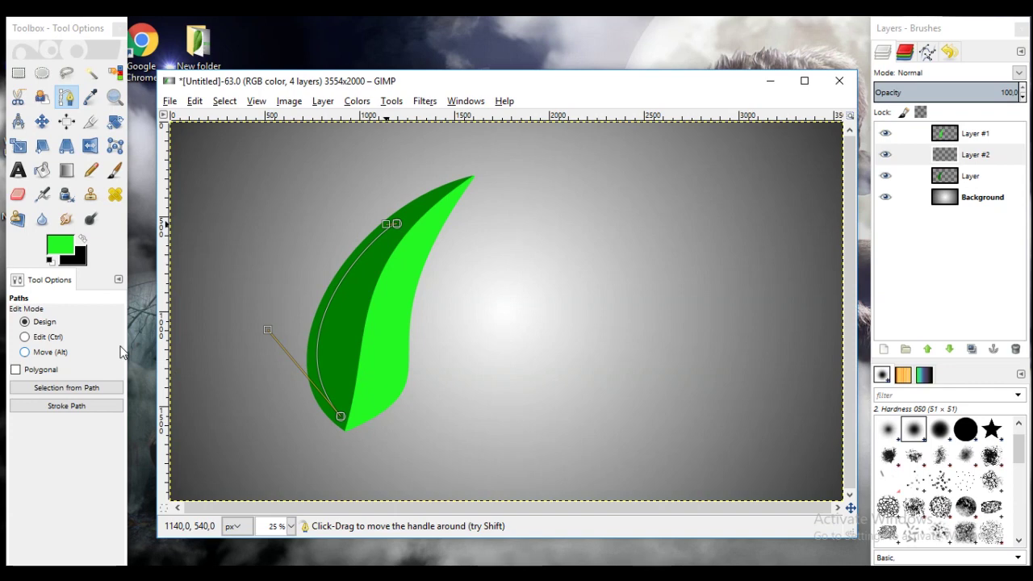
{"action": "left_click", "coordinate": [116, 408]}
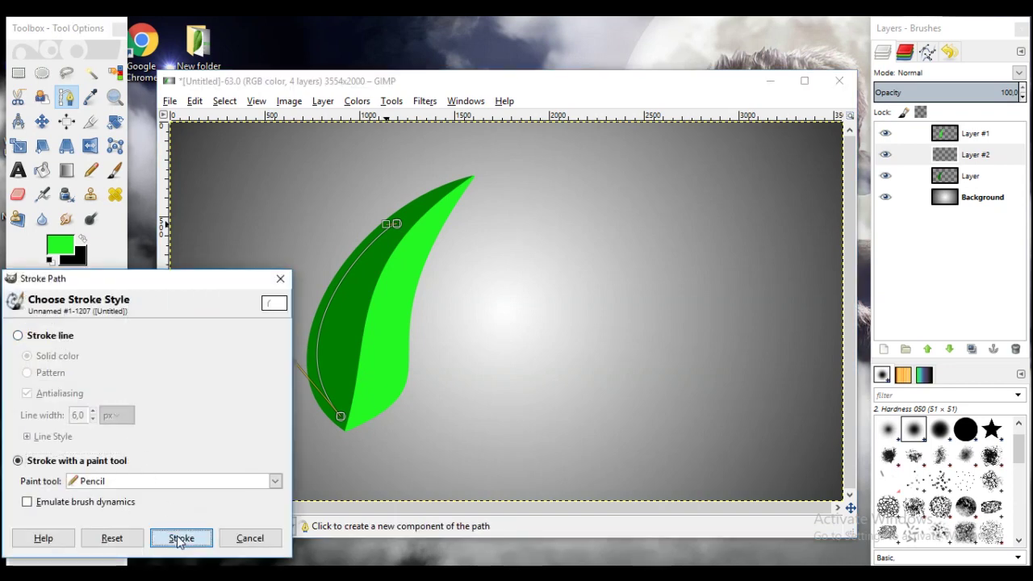
{"action": "left_click", "coordinate": [179, 535]}
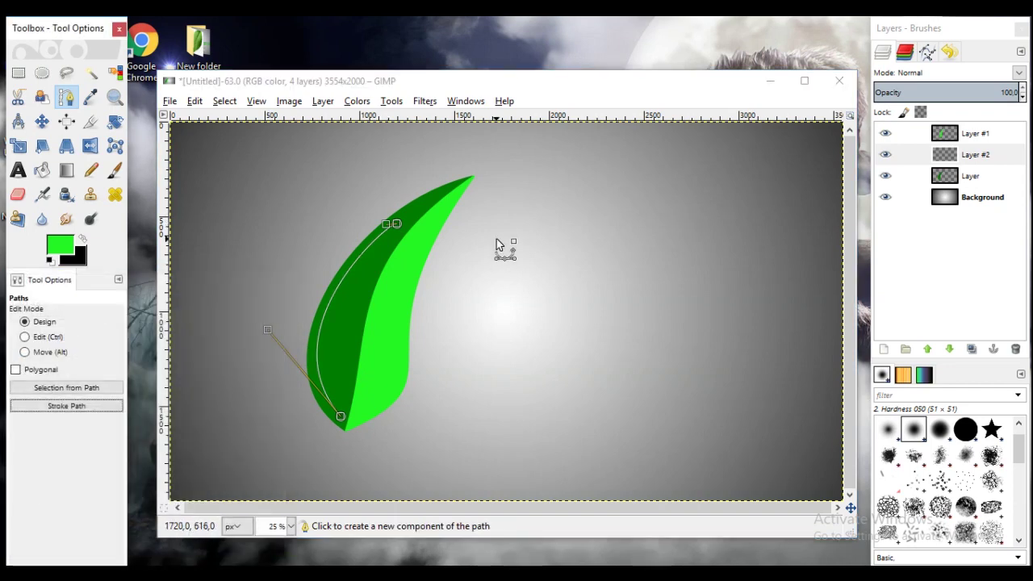
Reshape the path toward the leaf's centre vein and stroke it again.
{"action": "mouse_move", "coordinate": [266, 332]}
{"action": "left_mouse_down"}
{"action": "mouse_move", "coordinate": [343, 347]}
{"action": "mouse_move", "coordinate": [331, 337]}
{"action": "mouse_move", "coordinate": [341, 332]}
{"action": "left_mouse_up"}
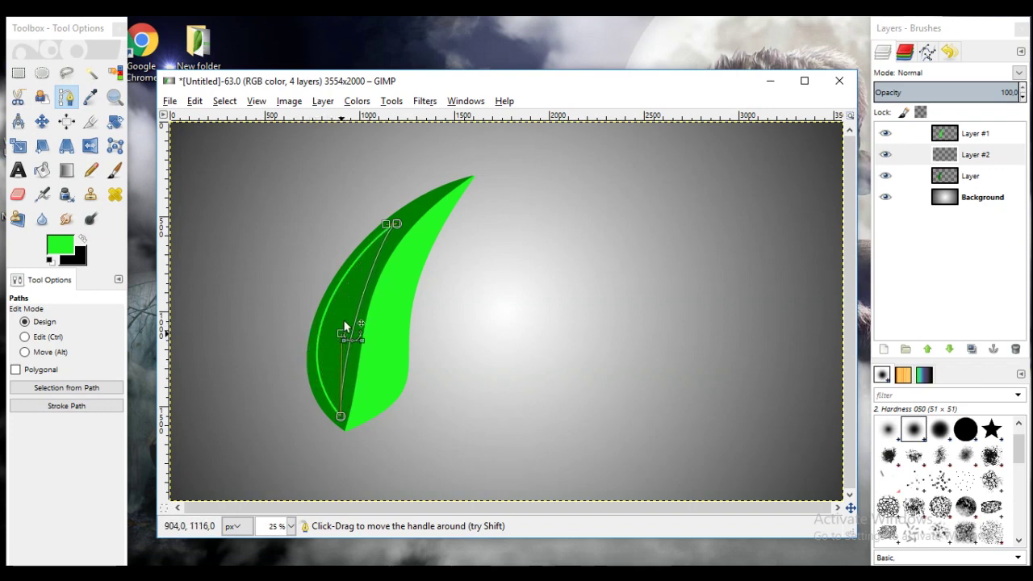
{"action": "mouse_move", "coordinate": [387, 222]}
{"action": "left_mouse_down"}
{"action": "mouse_move", "coordinate": [347, 300]}
{"action": "mouse_move", "coordinate": [360, 340]}
{"action": "mouse_move", "coordinate": [361, 329]}
{"action": "mouse_move", "coordinate": [336, 317]}
{"action": "mouse_move", "coordinate": [345, 321]}
{"action": "left_mouse_up"}
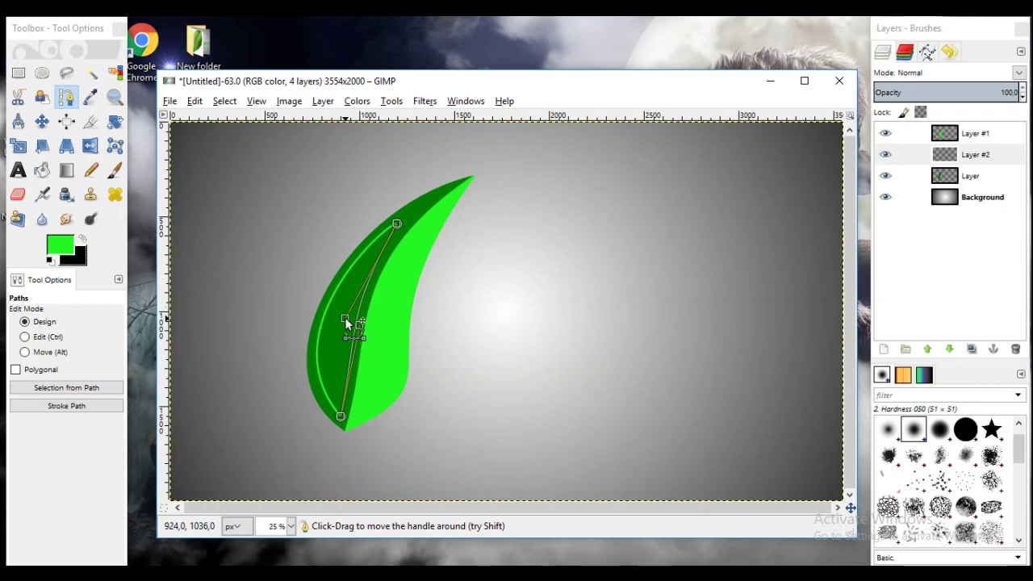
{"action": "left_click", "coordinate": [113, 407]}
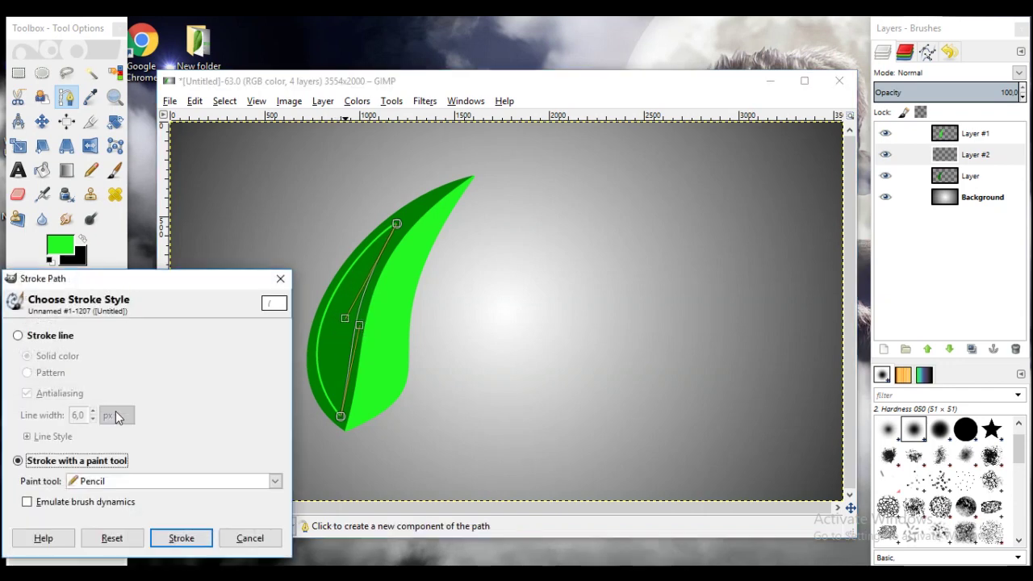
{"action": "left_click", "coordinate": [180, 534]}
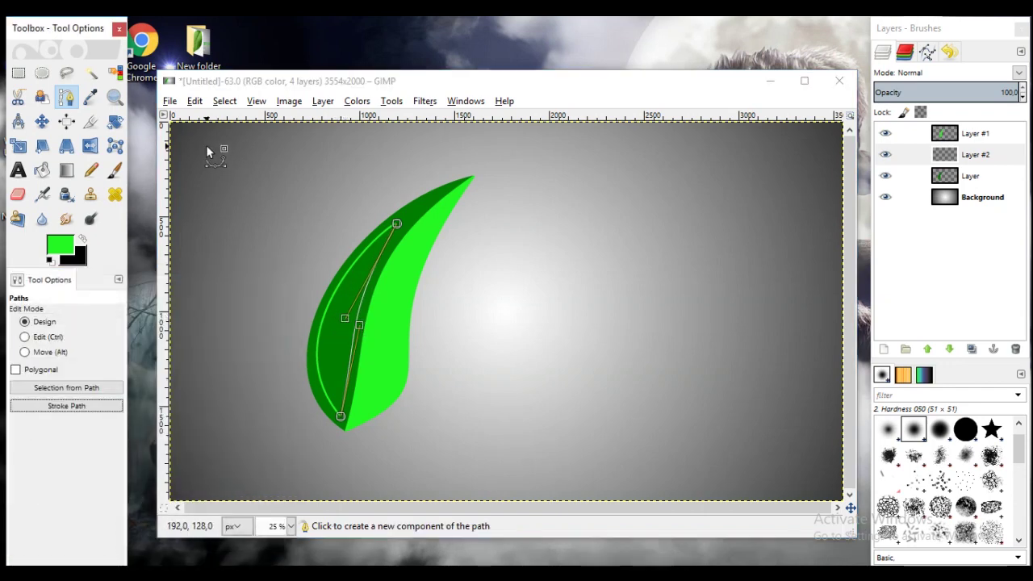
{"action": "left_click", "coordinate": [42, 121]}
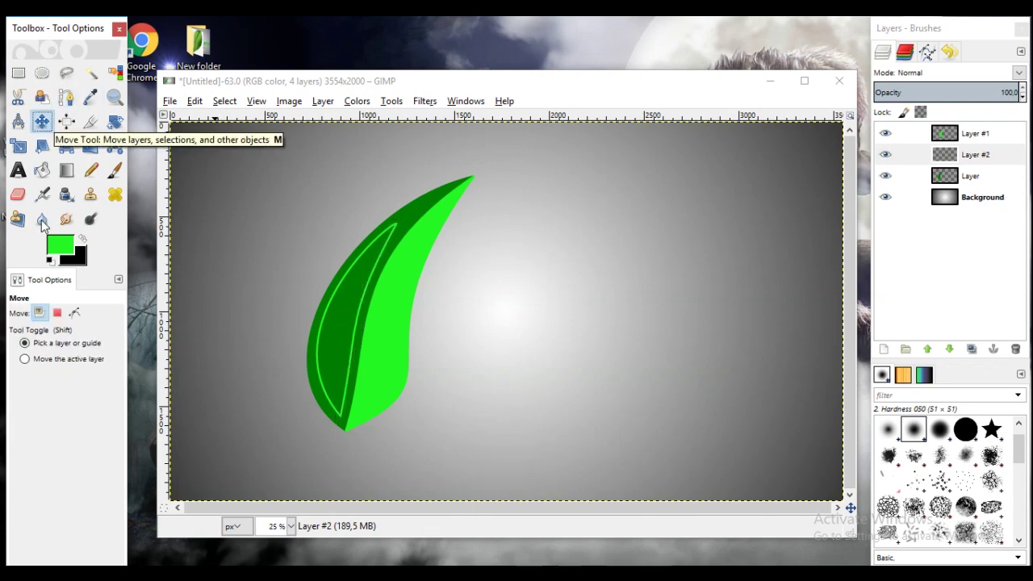
Bucket-fill the area inside the traced vein loop with bright green.
{"action": "left_click", "coordinate": [356, 294]}
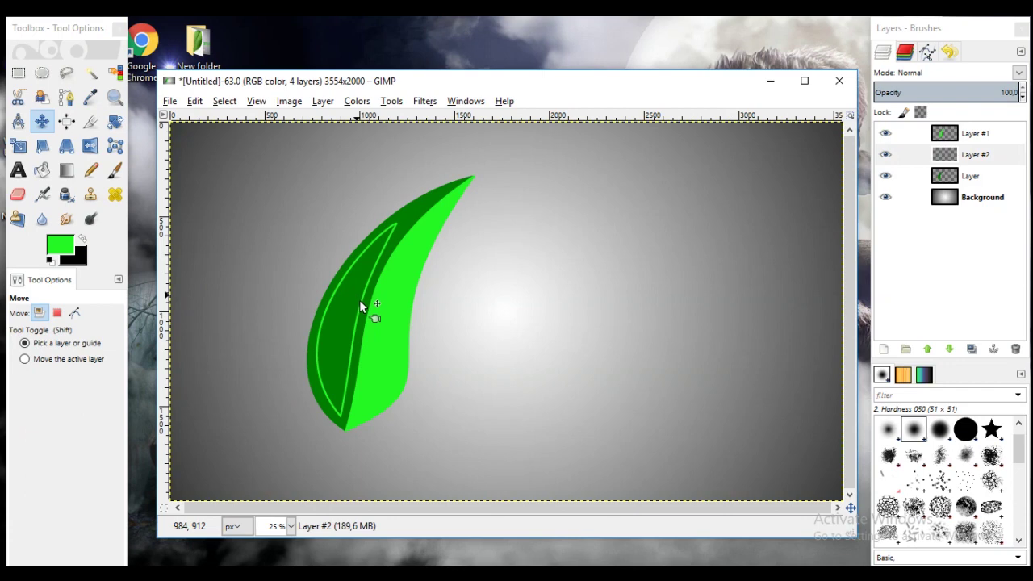
{"action": "left_click", "coordinate": [347, 302]}
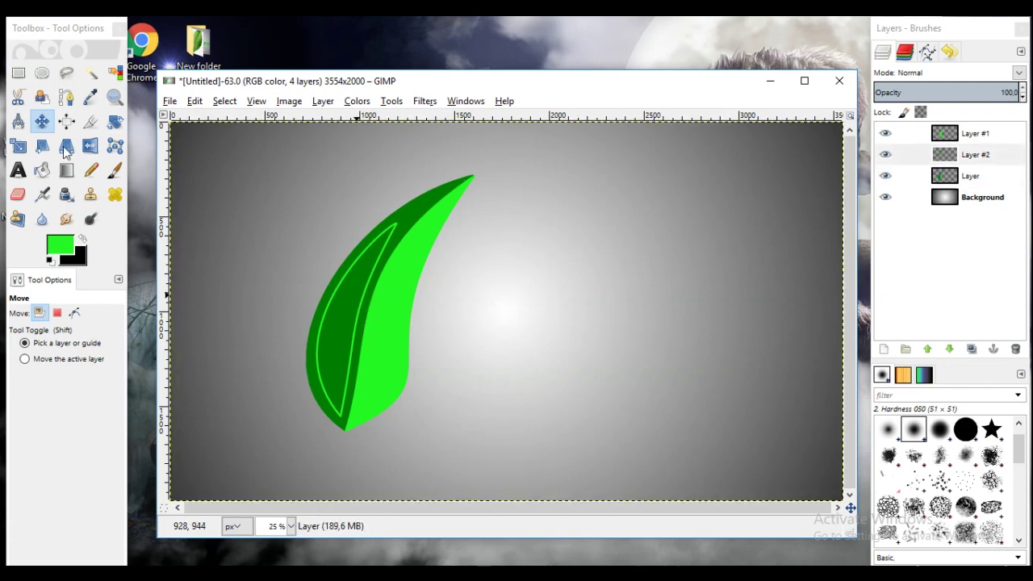
{"action": "left_click", "coordinate": [42, 170]}
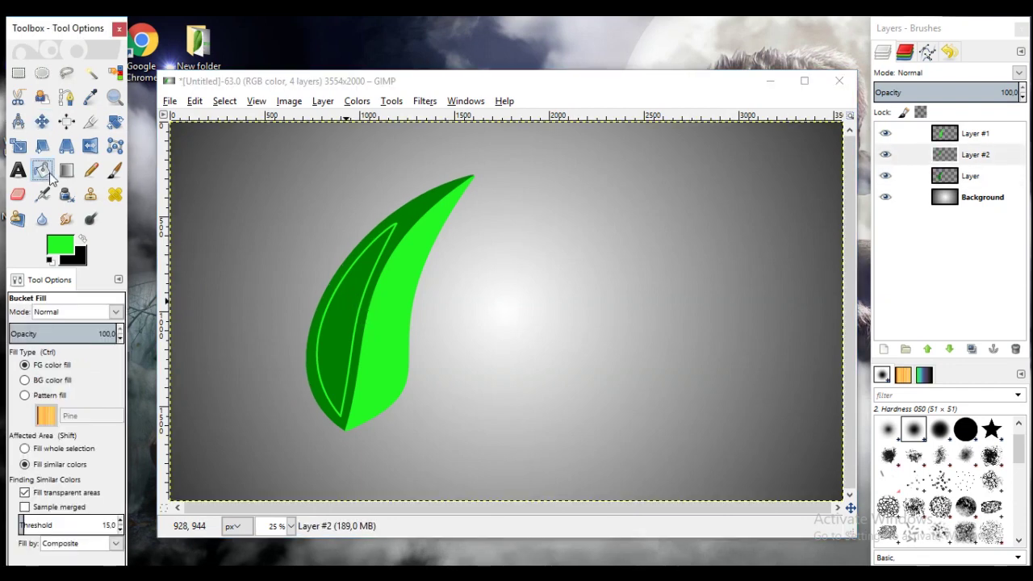
{"action": "left_click", "coordinate": [339, 325]}
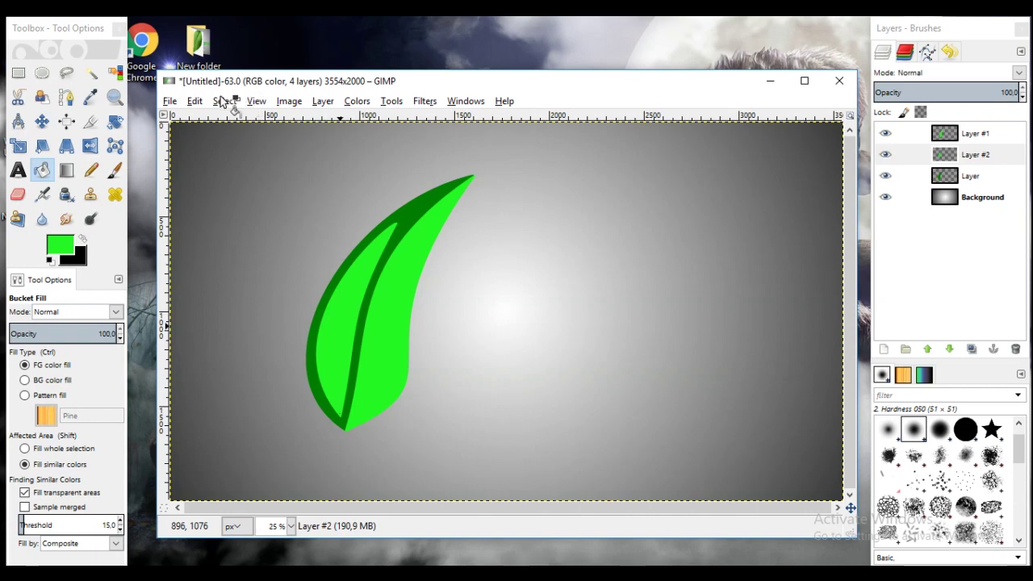
On Layer #2, use Alpha to Selection, fill with FG colour, and deselect.
{"action": "left_click", "coordinate": [892, 161]}
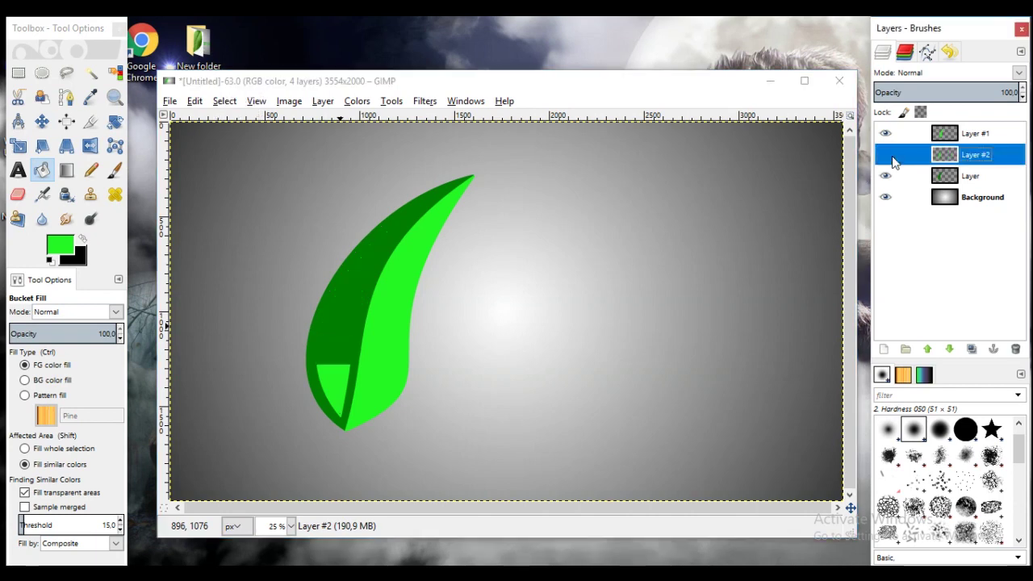
{"action": "right_click", "coordinate": [944, 162]}
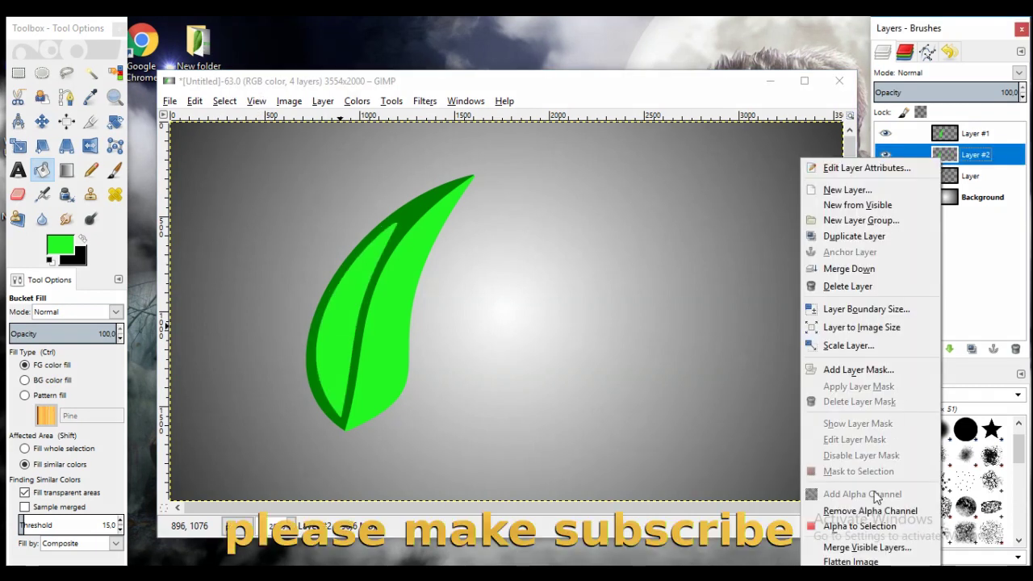
{"action": "left_click", "coordinate": [871, 525]}
{"action": "left_click", "coordinate": [195, 101]}
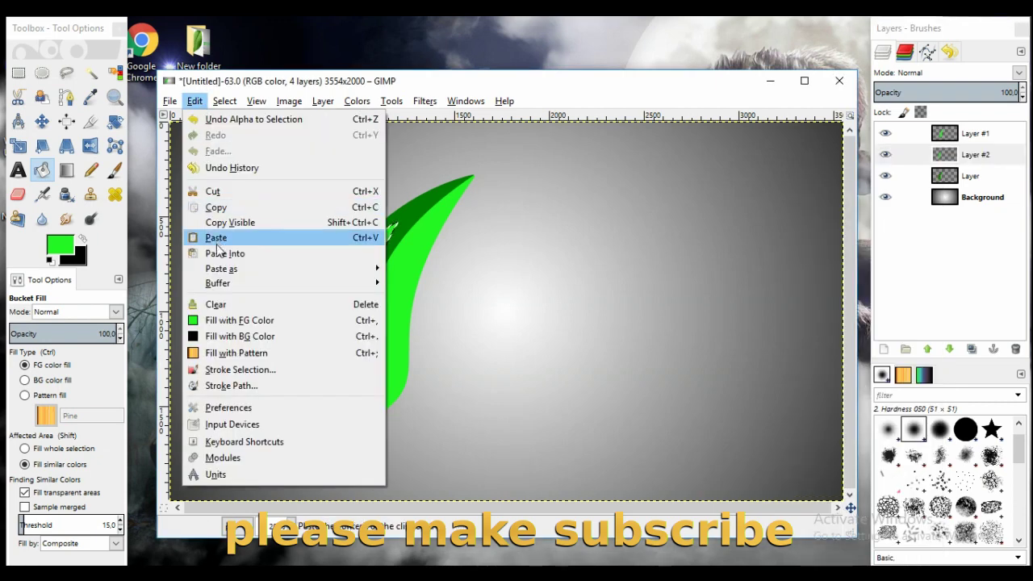
{"action": "left_click", "coordinate": [229, 325]}
{"action": "left_click", "coordinate": [224, 101]}
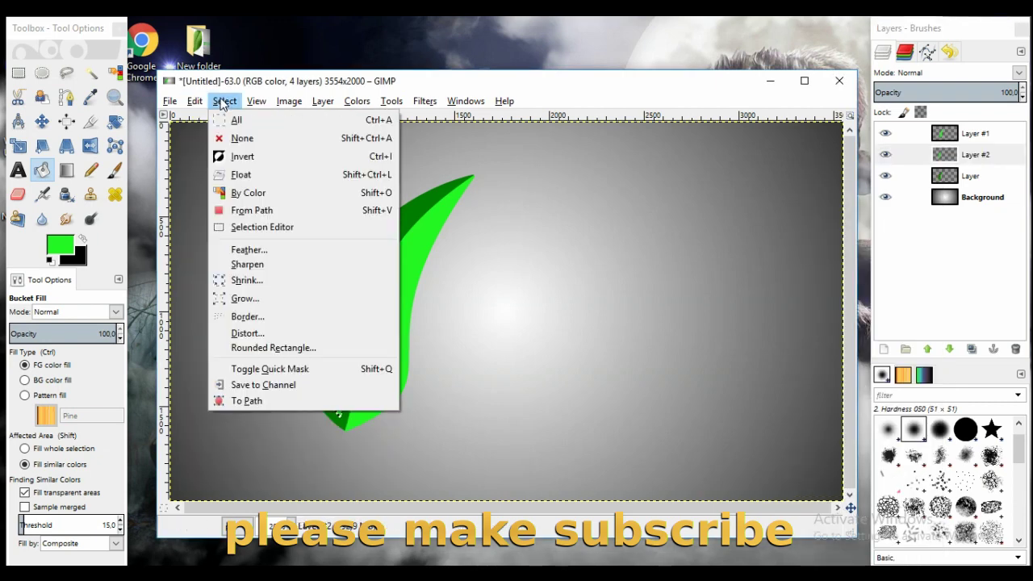
{"action": "left_click", "coordinate": [230, 138]}
{"action": "left_click", "coordinate": [423, 102]}
{"action": "mouse_move", "coordinate": [440, 189]}
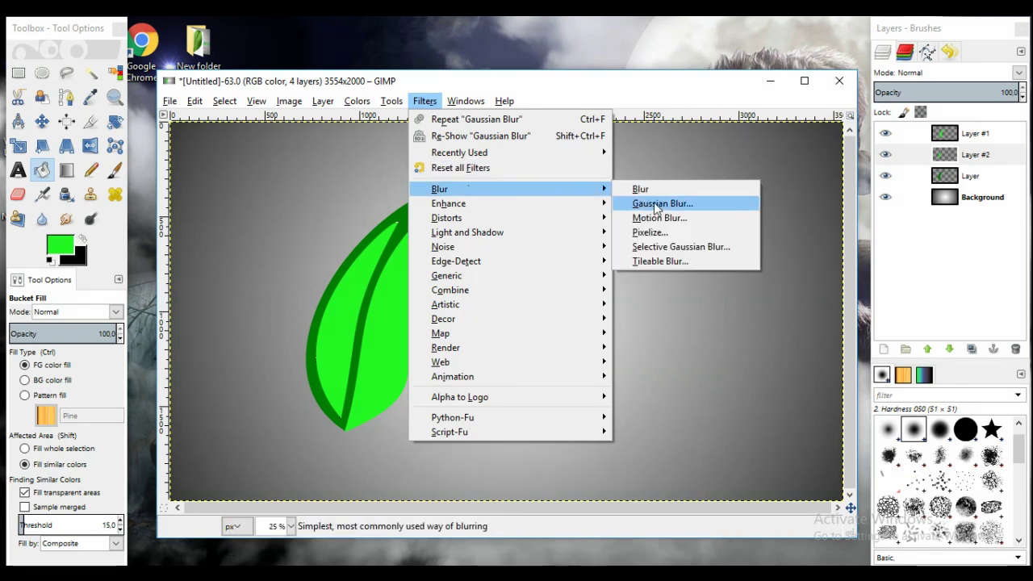
Apply a 162 px Gaussian blur to Layer #2's bright green highlight.
{"action": "left_click", "coordinate": [656, 206]}
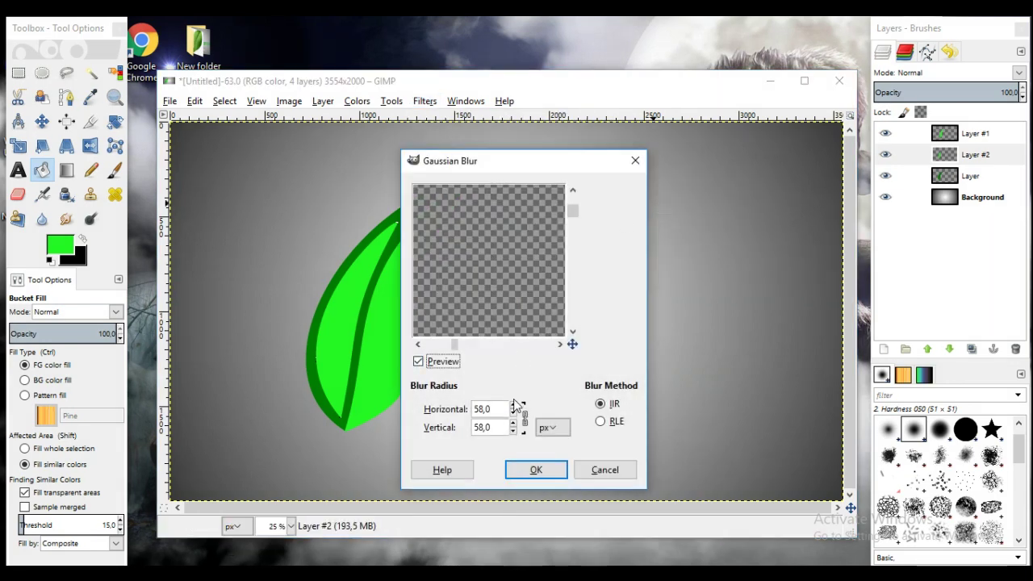
{"action": "left_click_drag", "start_coordinate": [495, 301], "coordinate": [537, 295]}
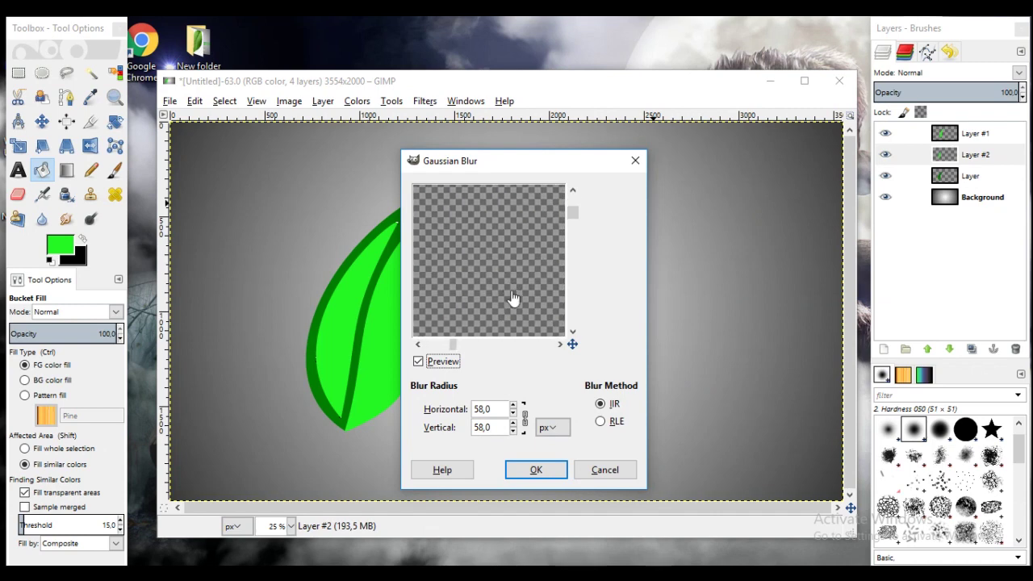
{"action": "left_click", "coordinate": [511, 408]}
{"action": "left_click", "coordinate": [523, 471]}
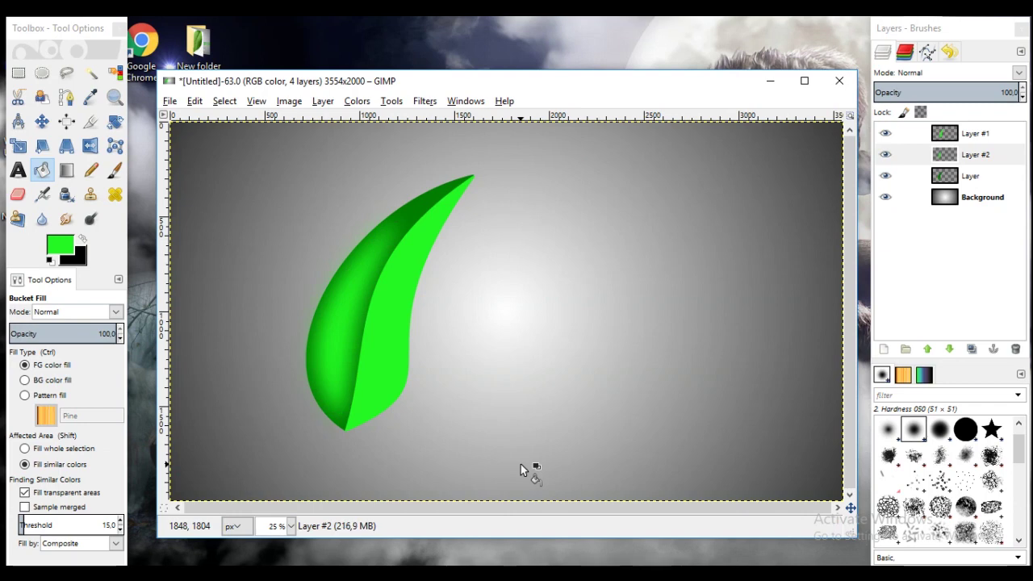
Select the base leaf's outline with Alpha to Selection, then make Layer #2 active.
{"action": "left_click", "coordinate": [892, 154]}
{"action": "left_click", "coordinate": [886, 154]}
{"action": "left_click", "coordinate": [885, 154]}
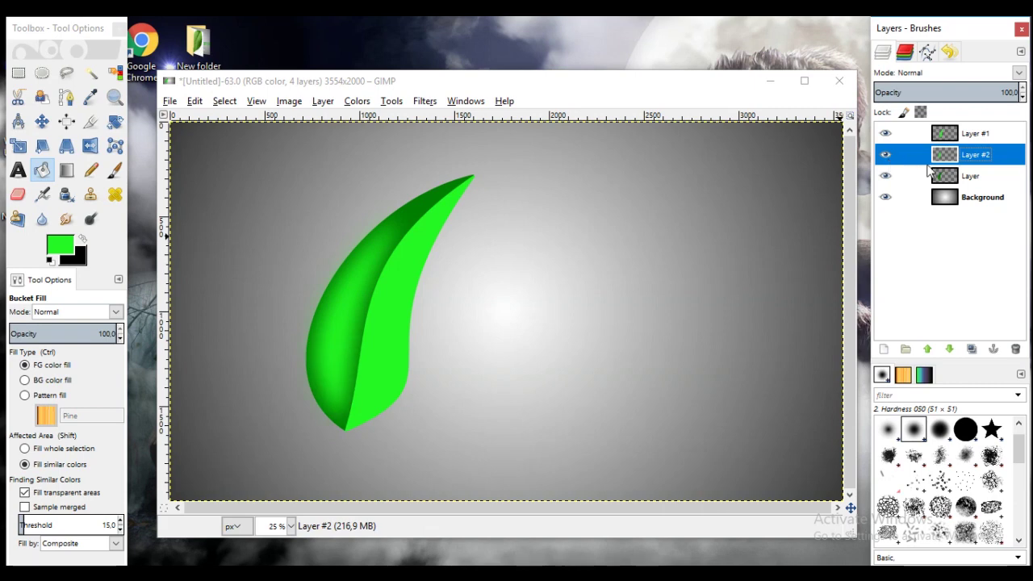
{"action": "left_click", "coordinate": [906, 175]}
{"action": "left_click", "coordinate": [886, 175]}
{"action": "left_click", "coordinate": [886, 175]}
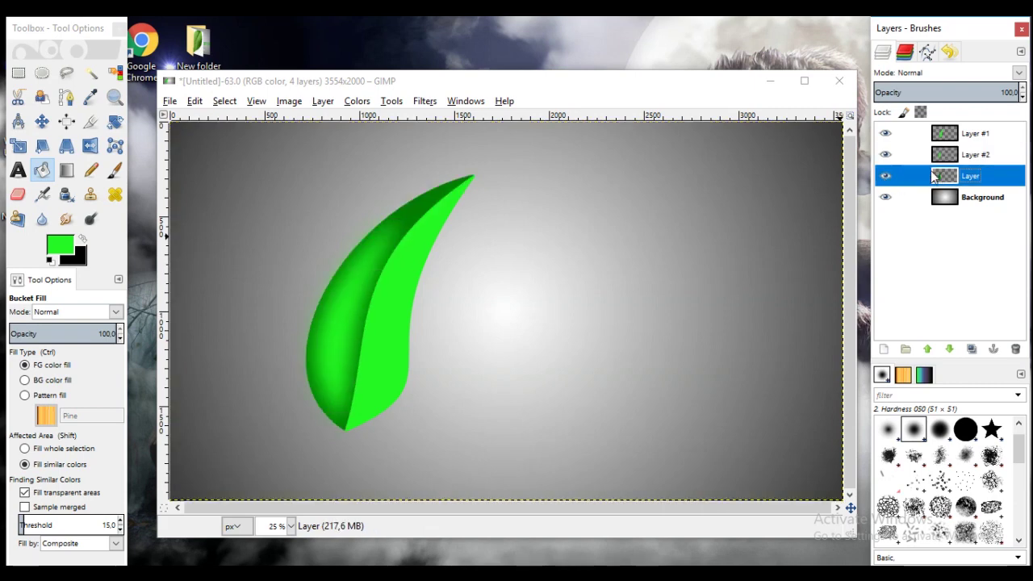
{"action": "right_click", "coordinate": [944, 175]}
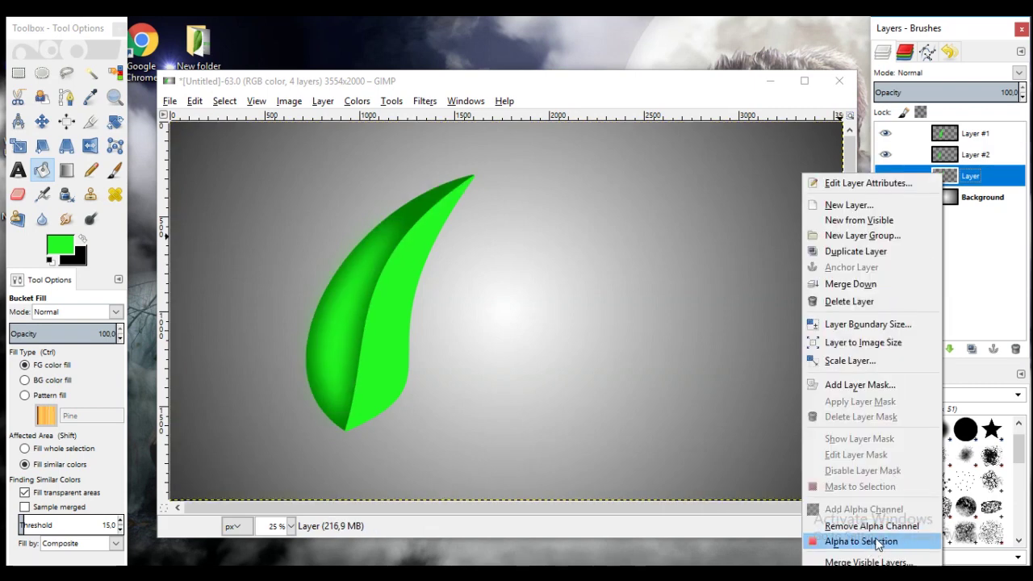
{"action": "left_click", "coordinate": [896, 542]}
{"action": "left_click", "coordinate": [965, 160]}
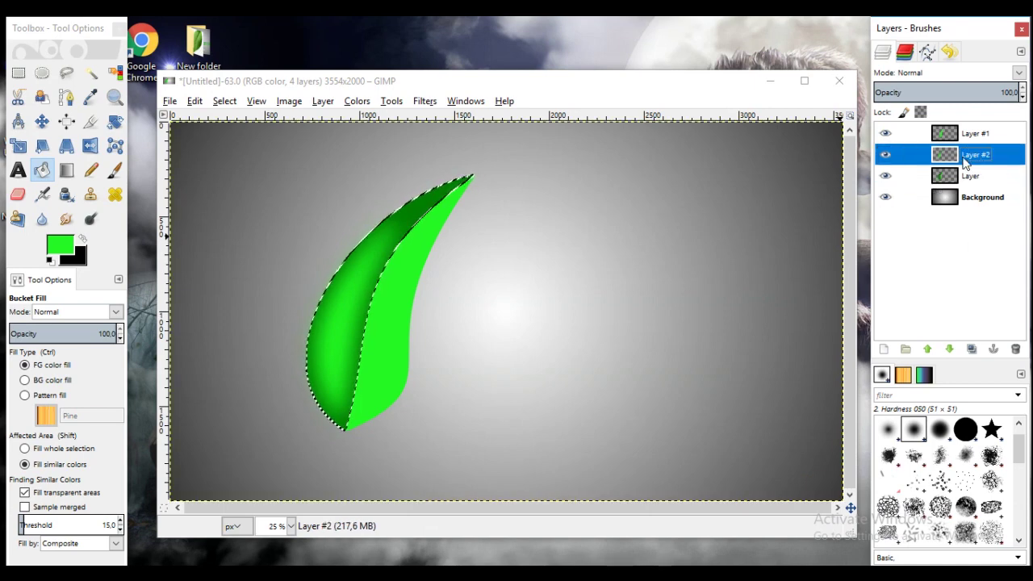
Invert the selection, cut the spilled blur from Layer #2, and clear the selection.
{"action": "left_click", "coordinate": [225, 101]}
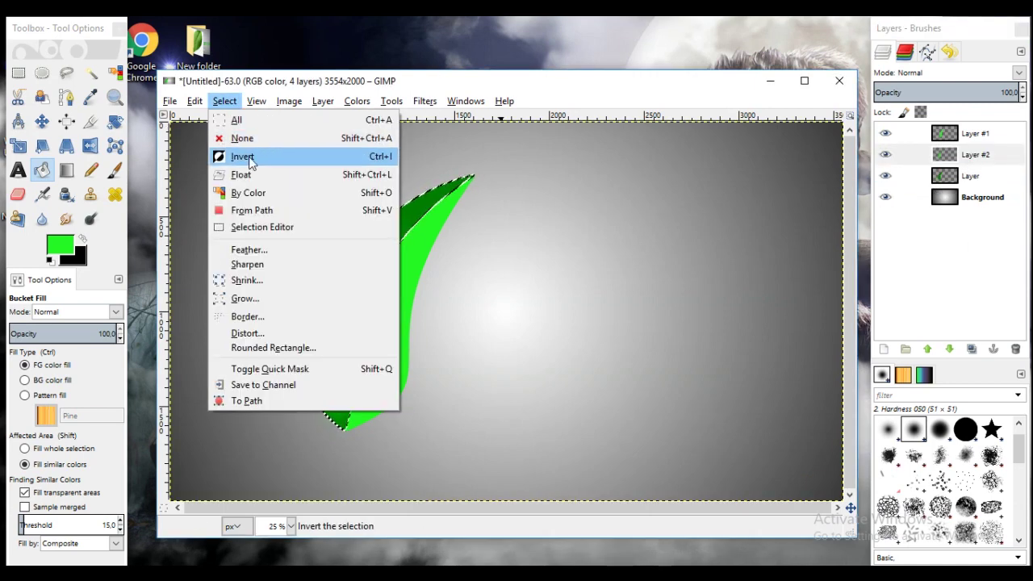
{"action": "left_click", "coordinate": [249, 158]}
{"action": "left_click", "coordinate": [194, 101]}
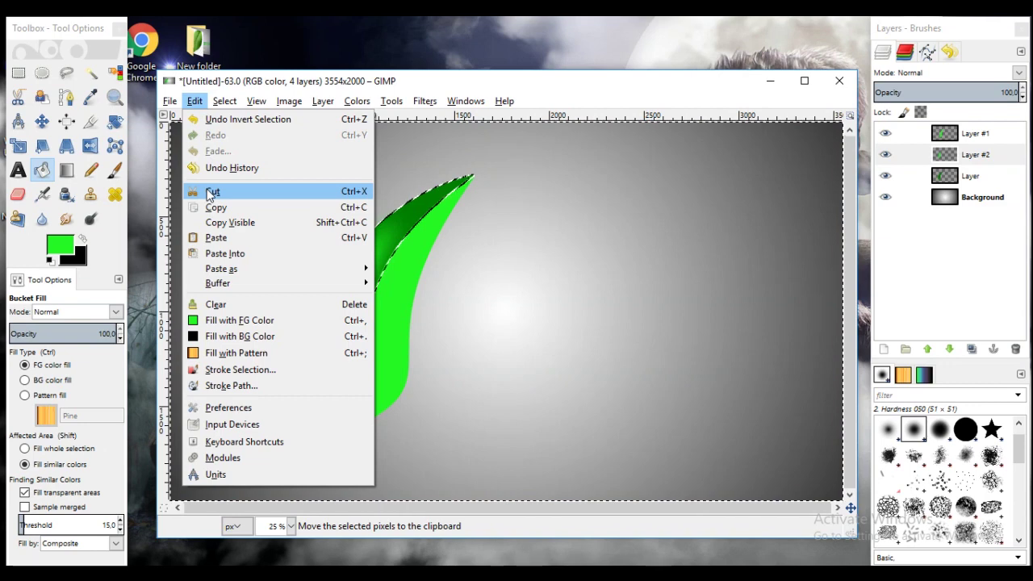
{"action": "left_click", "coordinate": [207, 194]}
{"action": "left_click", "coordinate": [224, 100]}
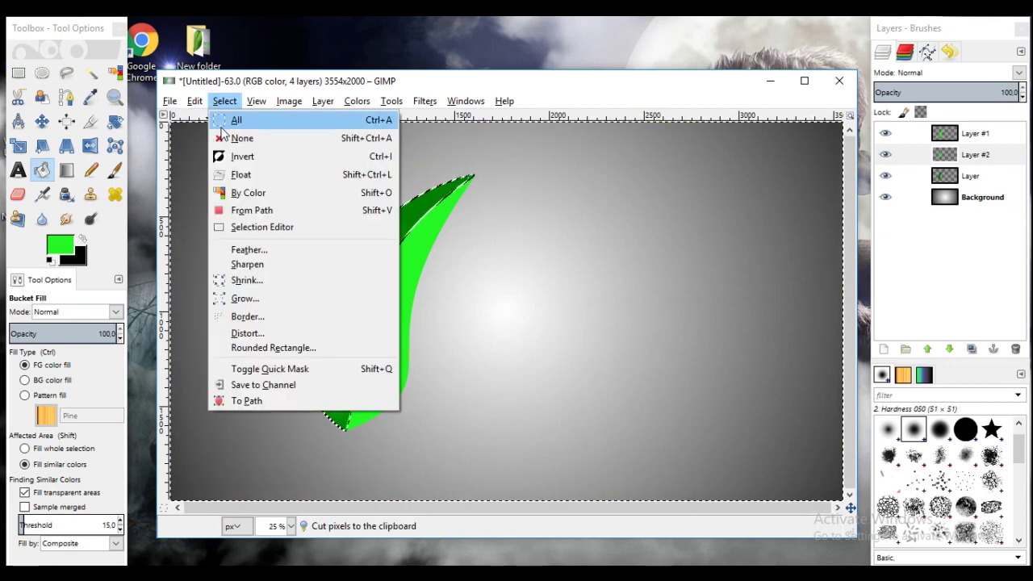
{"action": "left_click", "coordinate": [224, 141]}
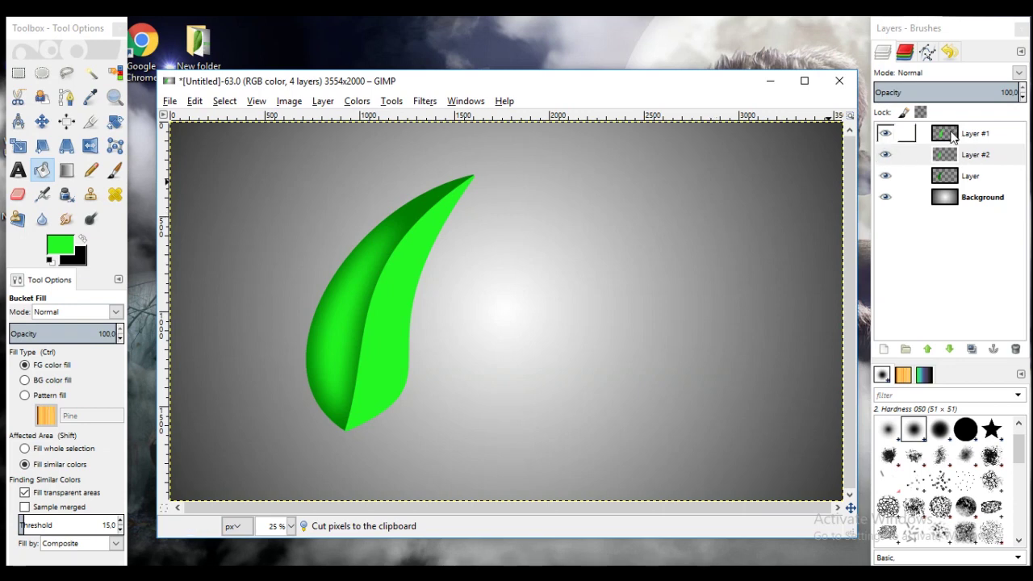
{"action": "left_click", "coordinate": [898, 134]}
{"action": "left_click", "coordinate": [885, 134]}
Merge Layer #2's shading down into the base leaf Layer.
{"action": "left_click", "coordinate": [886, 134]}
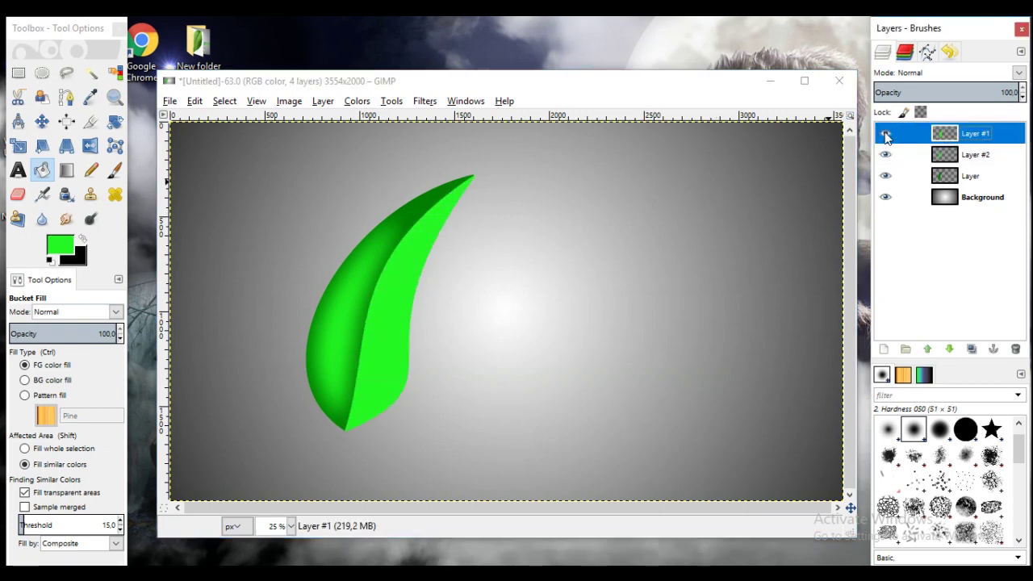
{"action": "left_click", "coordinate": [885, 154]}
{"action": "left_click", "coordinate": [885, 154]}
{"action": "left_click", "coordinate": [886, 175]}
{"action": "left_click", "coordinate": [886, 175]}
{"action": "right_click", "coordinate": [939, 158]}
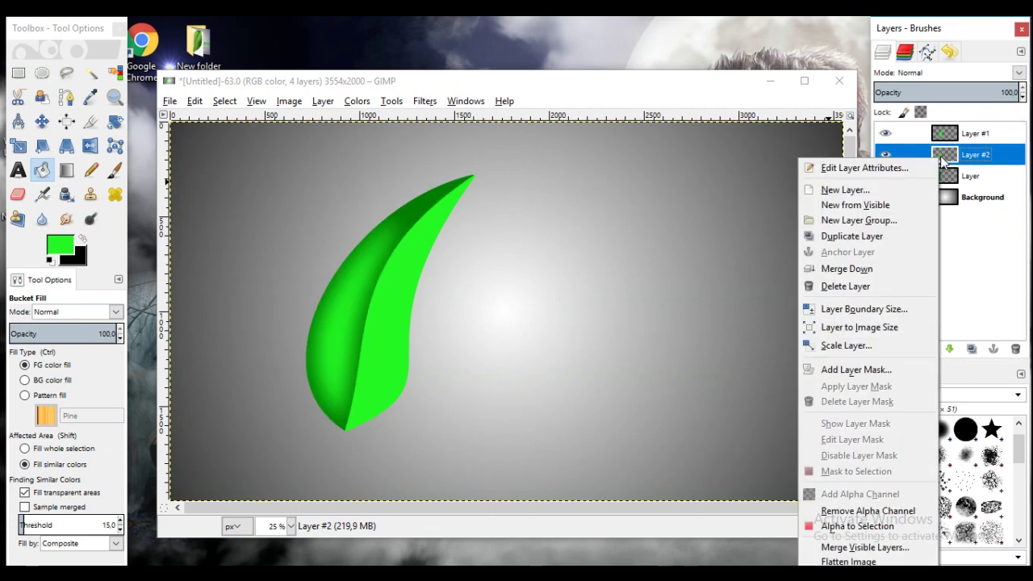
{"action": "left_click", "coordinate": [909, 268]}
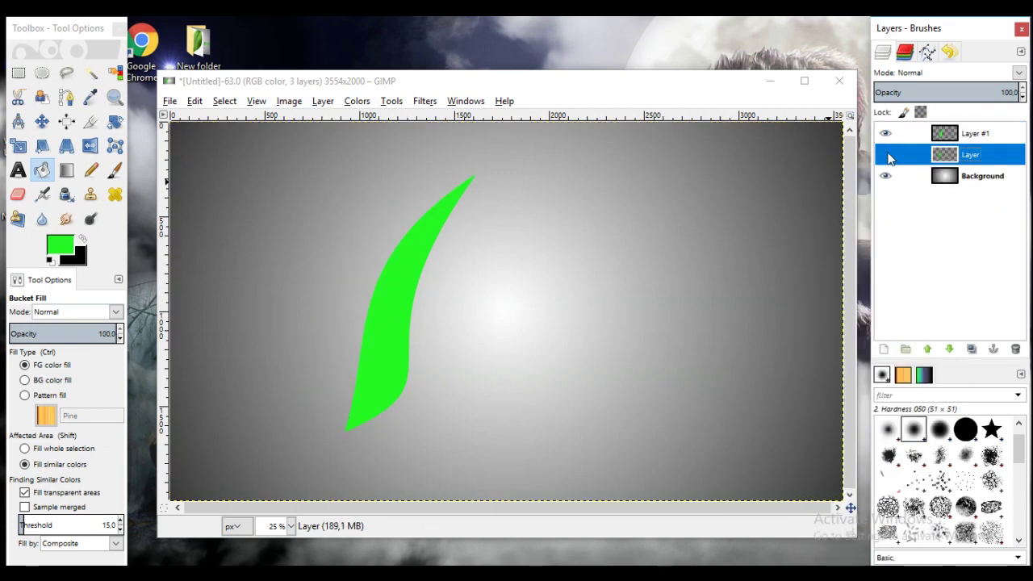
Add a new layer with Transparency fill at the top of the stack.
{"action": "left_click", "coordinate": [885, 155]}
{"action": "left_click", "coordinate": [949, 134]}
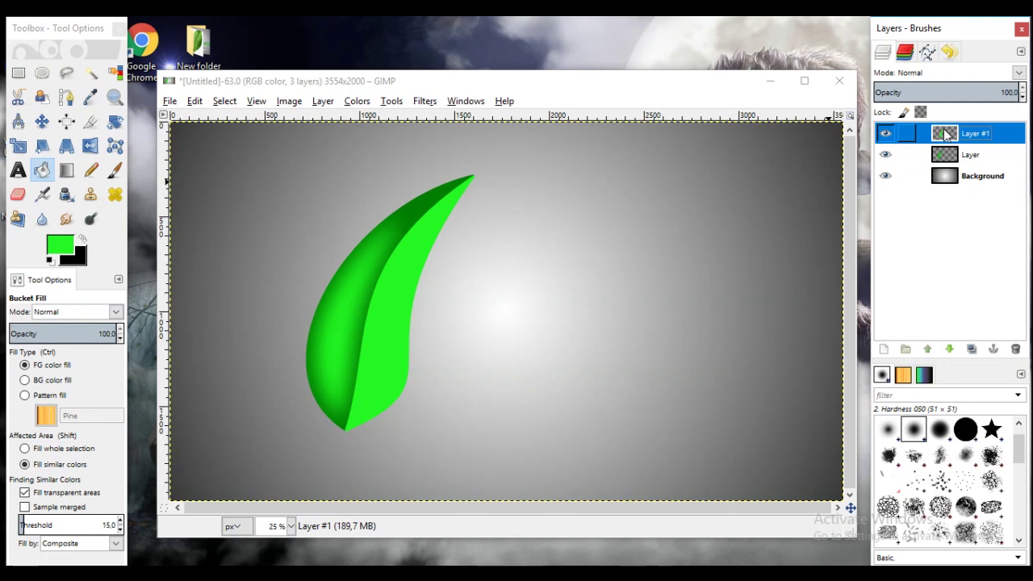
{"action": "left_click", "coordinate": [886, 135]}
{"action": "left_click", "coordinate": [885, 134]}
{"action": "left_click", "coordinate": [883, 350]}
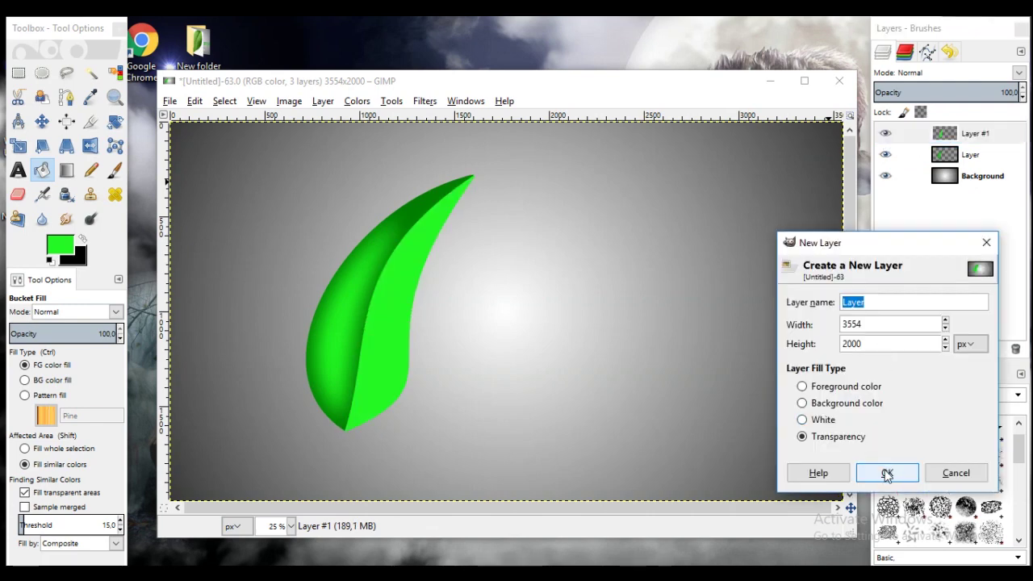
{"action": "left_click", "coordinate": [885, 473]}
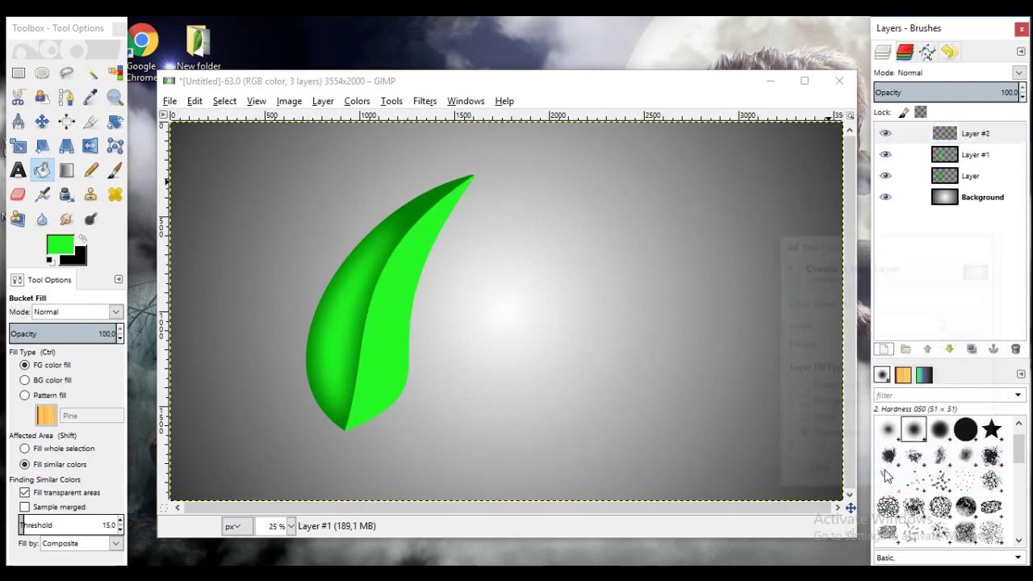
Draw a two-point path from the leaf tip to its base, bent along the midrib.
{"action": "left_click", "coordinate": [66, 97]}
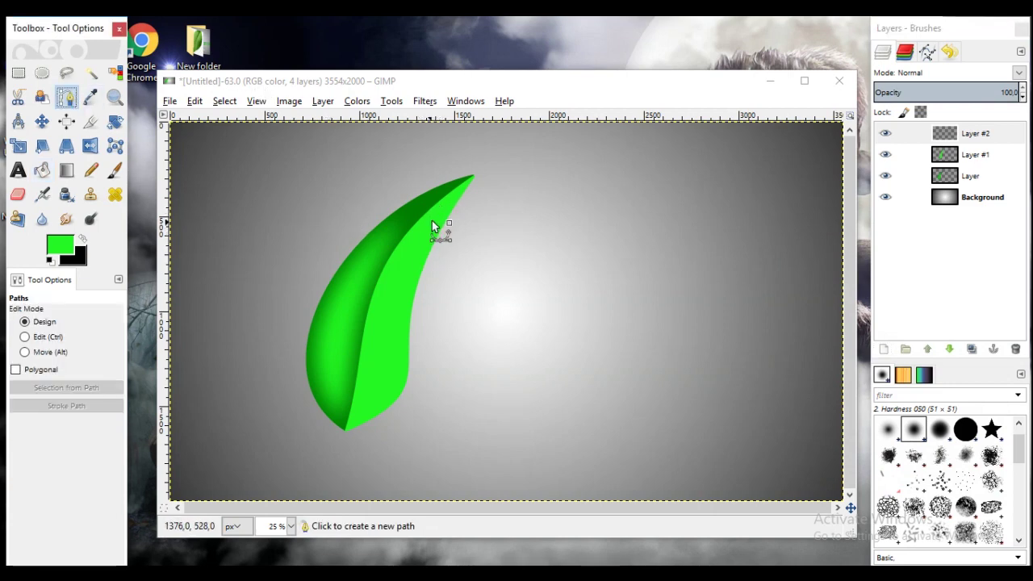
{"action": "left_click", "coordinate": [452, 199]}
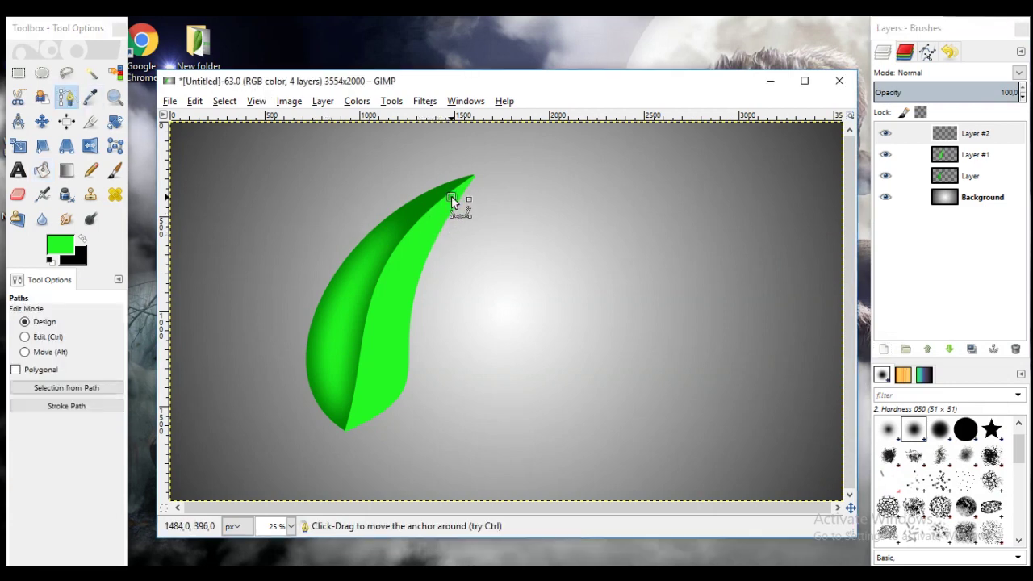
{"action": "left_click", "coordinate": [373, 395]}
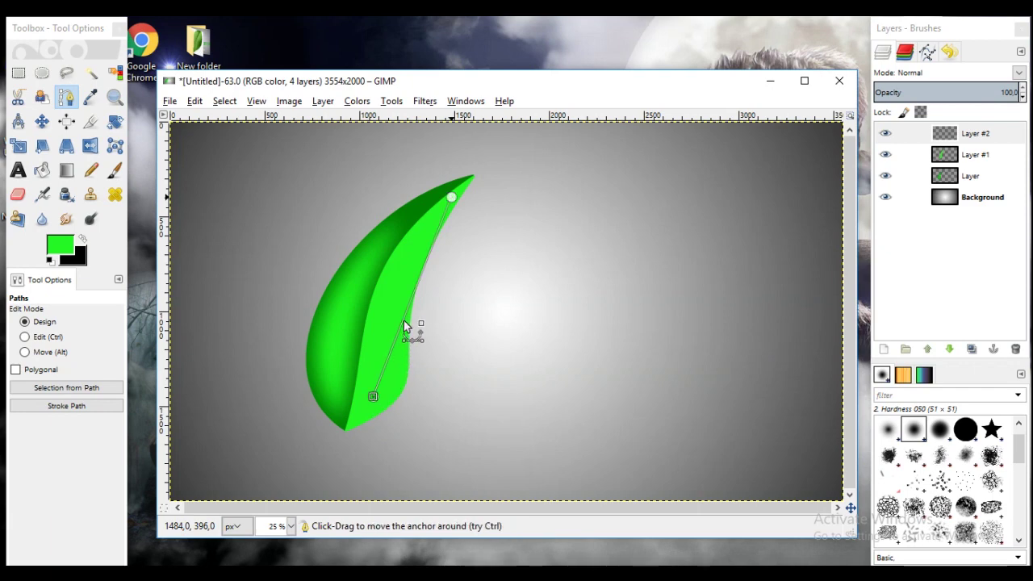
{"action": "left_click_drag", "start_coordinate": [397, 336], "coordinate": [410, 350]}
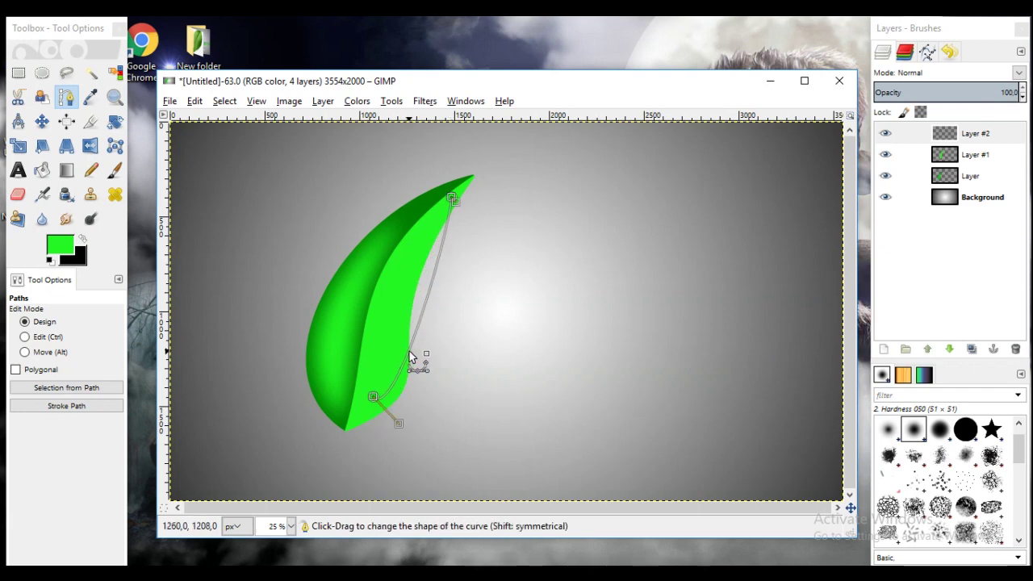
{"action": "left_click_drag", "start_coordinate": [397, 423], "coordinate": [420, 419]}
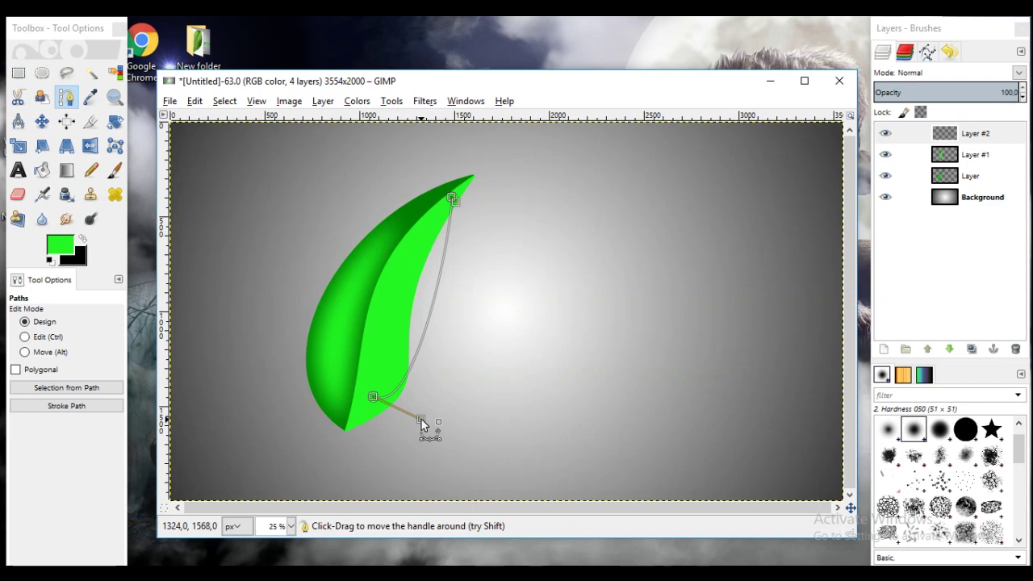
{"action": "left_click_drag", "start_coordinate": [455, 200], "coordinate": [369, 301]}
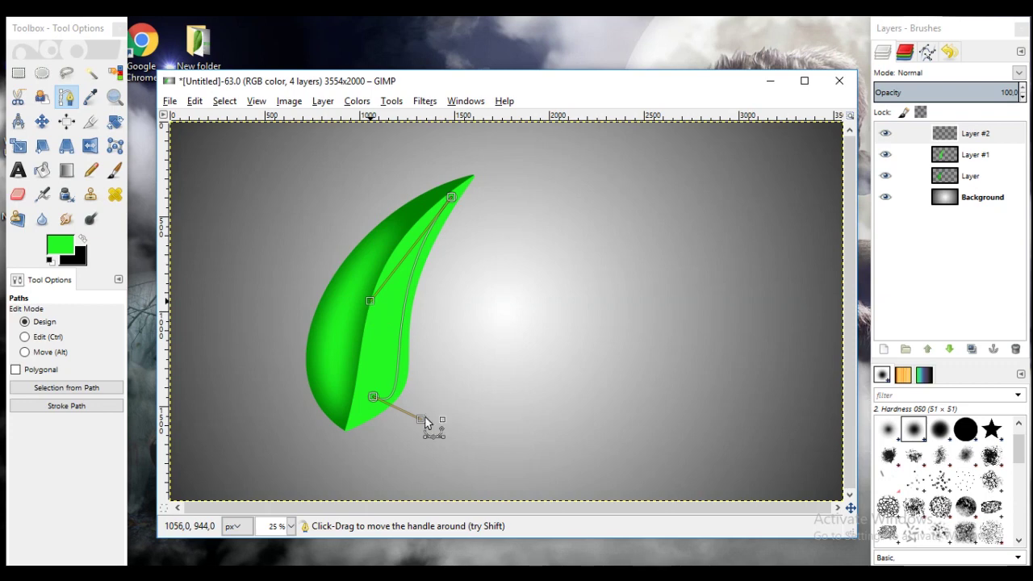
{"action": "left_click_drag", "start_coordinate": [421, 419], "coordinate": [429, 397]}
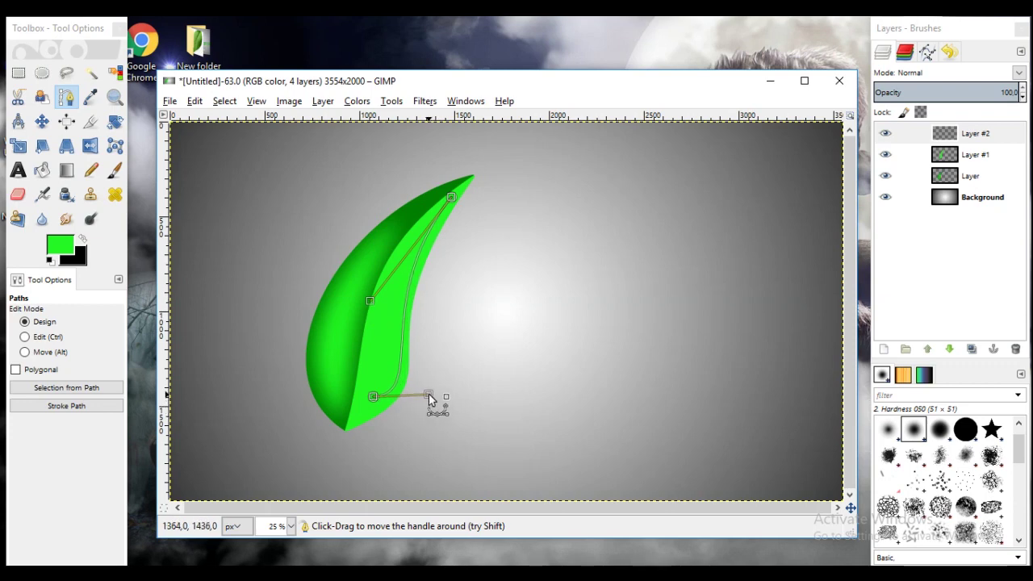
Set the foreground to dark green 00760b and stroke the path on Layer #2.
{"action": "left_click", "coordinate": [72, 248]}
{"action": "left_click", "coordinate": [209, 326]}
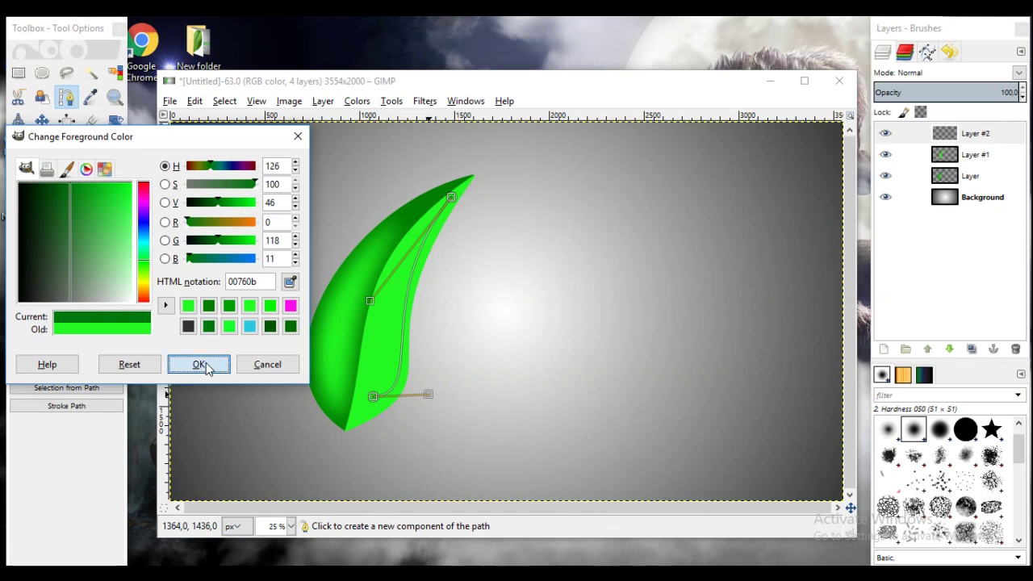
{"action": "left_click", "coordinate": [205, 366]}
{"action": "left_click", "coordinate": [97, 406]}
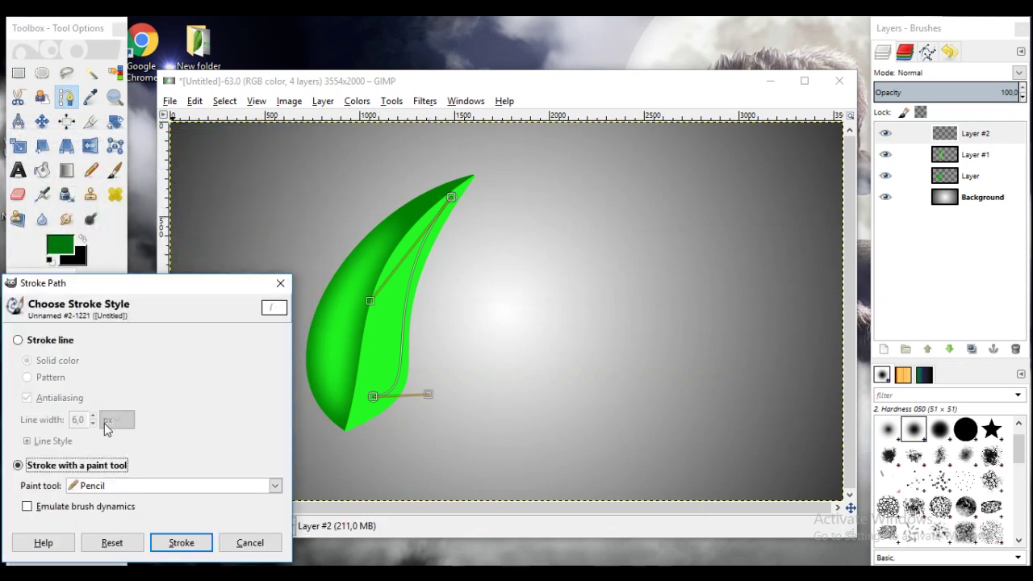
{"action": "left_click", "coordinate": [179, 541]}
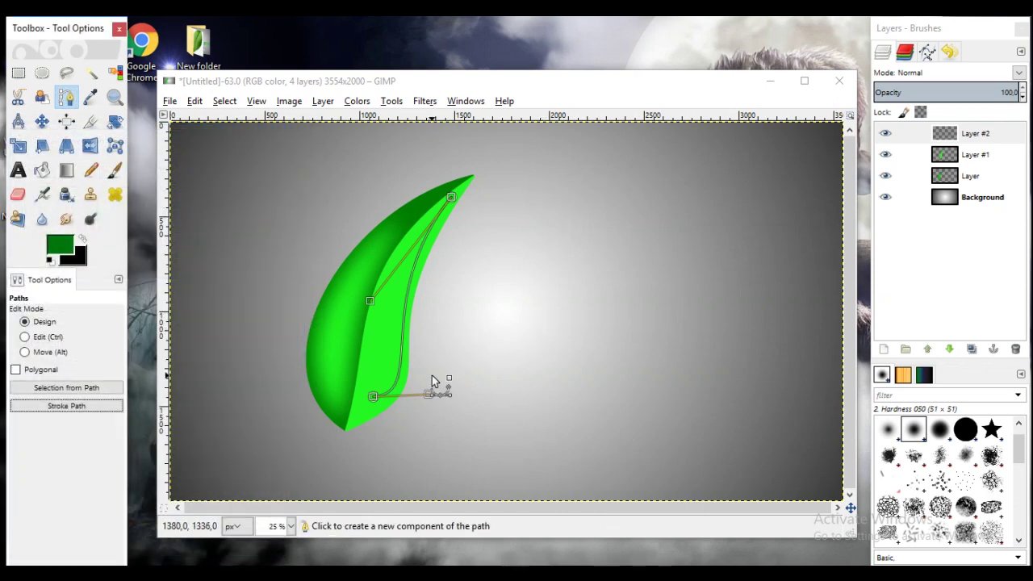
Reshape the path into a narrow inner loop and stroke it again in dark green.
{"action": "left_click_drag", "start_coordinate": [428, 394], "coordinate": [372, 334]}
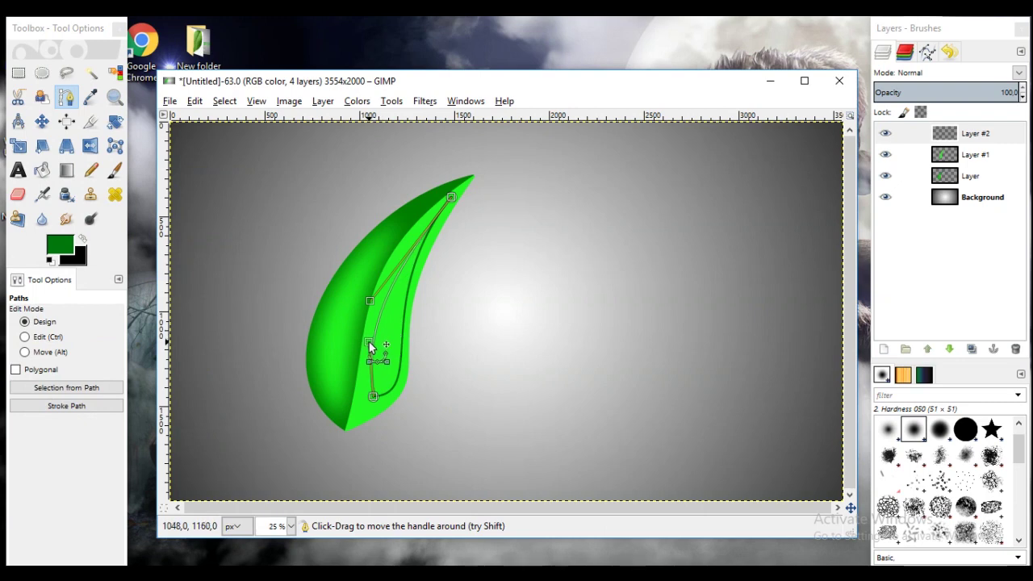
{"action": "left_click_drag", "start_coordinate": [370, 319], "coordinate": [374, 263]}
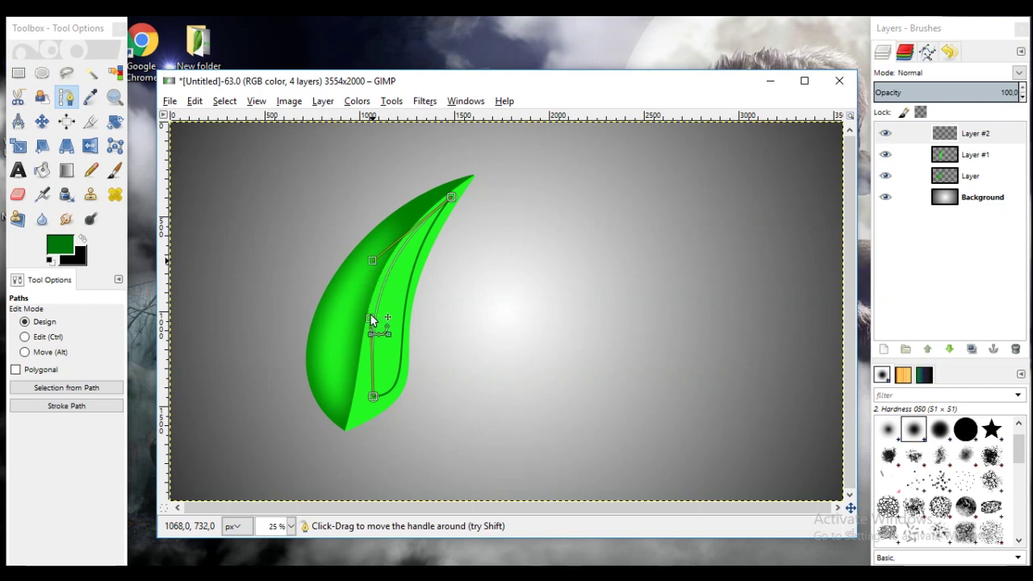
{"action": "left_click", "coordinate": [373, 396]}
{"action": "left_click", "coordinate": [66, 405]}
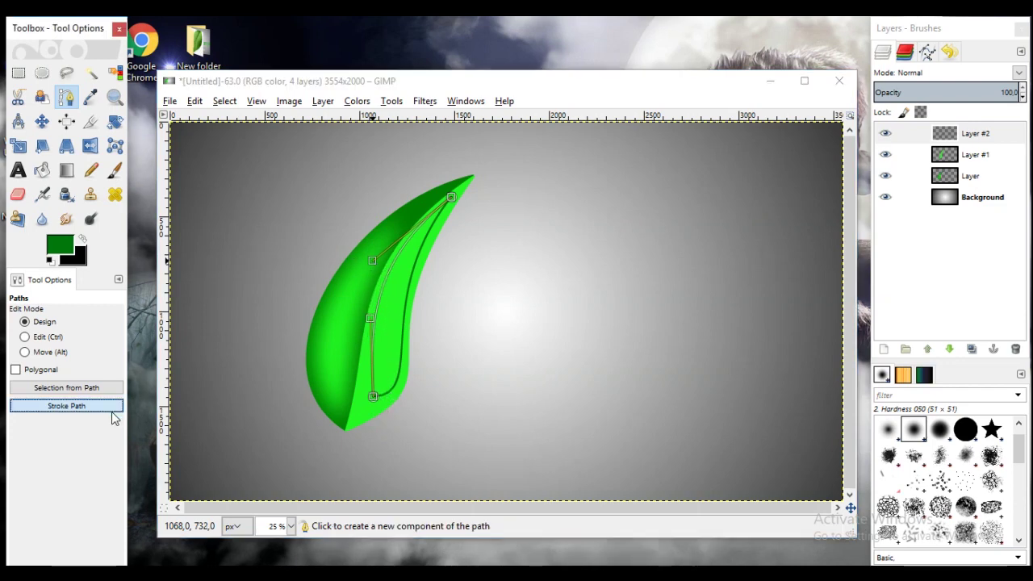
{"action": "left_click", "coordinate": [182, 547]}
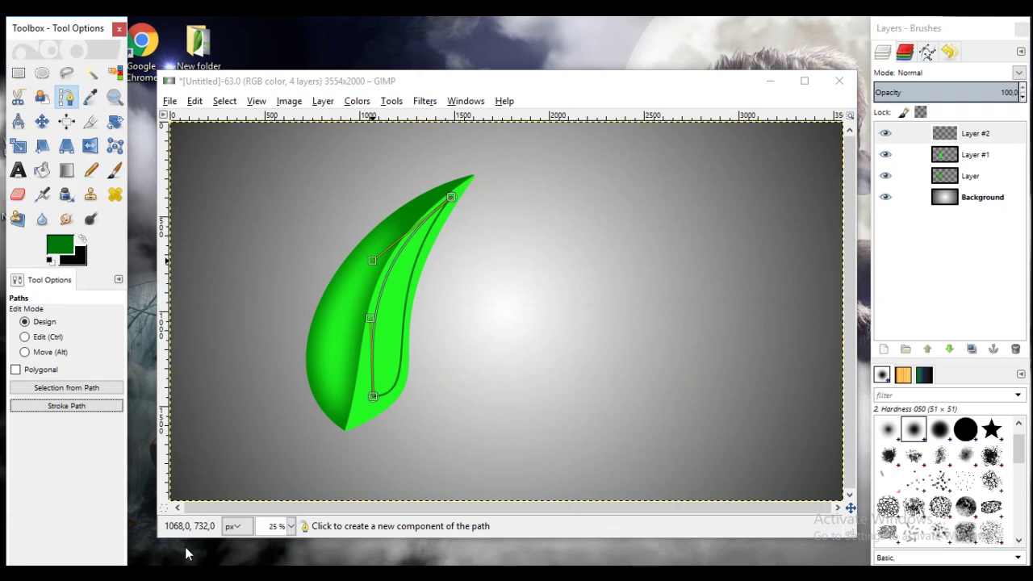
{"action": "left_click", "coordinate": [45, 122]}
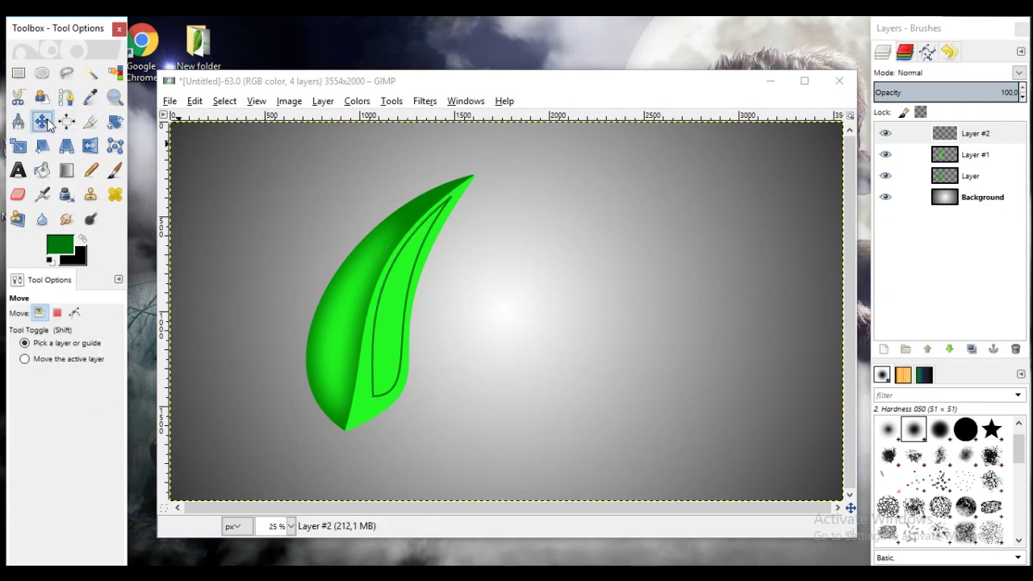
{"action": "left_click", "coordinate": [42, 170]}
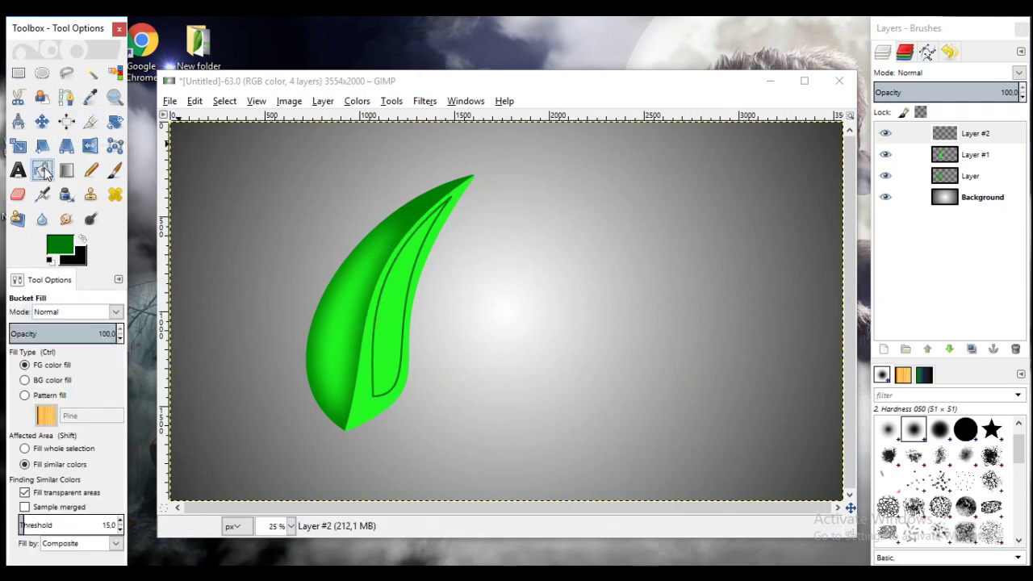
Fill the inner leaf loop with dark green and apply a Gaussian blur to Layer #2.
{"action": "left_click", "coordinate": [384, 365]}
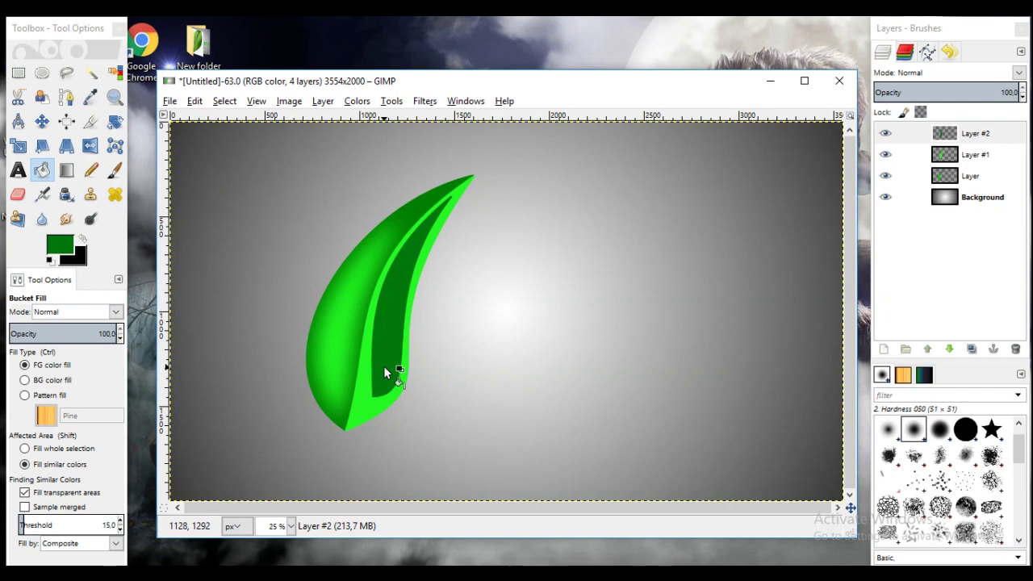
{"action": "left_click", "coordinate": [908, 133]}
{"action": "left_click", "coordinate": [885, 133]}
{"action": "left_click", "coordinate": [885, 134]}
{"action": "left_click", "coordinate": [420, 101]}
{"action": "mouse_move", "coordinate": [440, 189]}
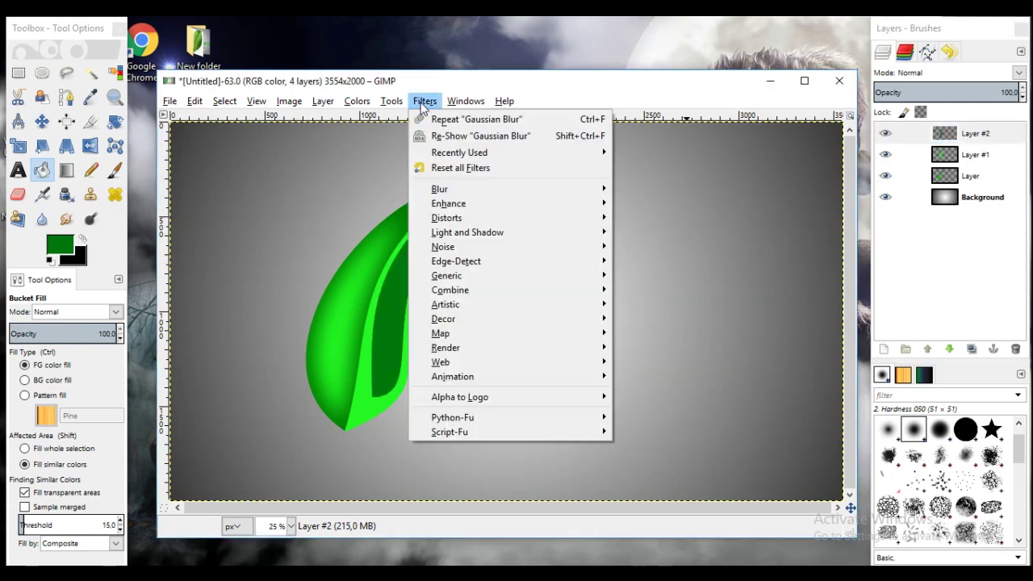
{"action": "left_click", "coordinate": [654, 204]}
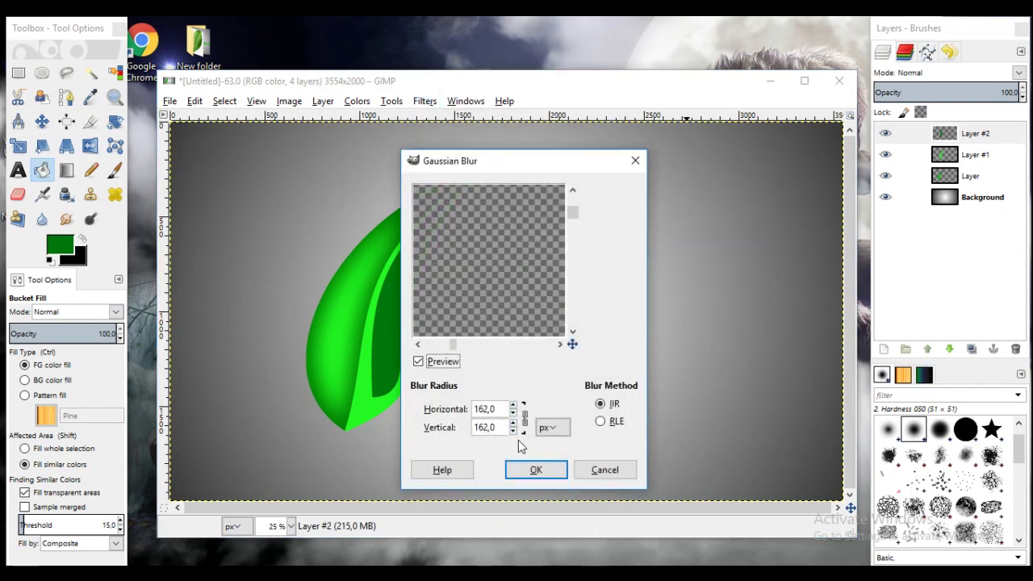
{"action": "left_click", "coordinate": [533, 468]}
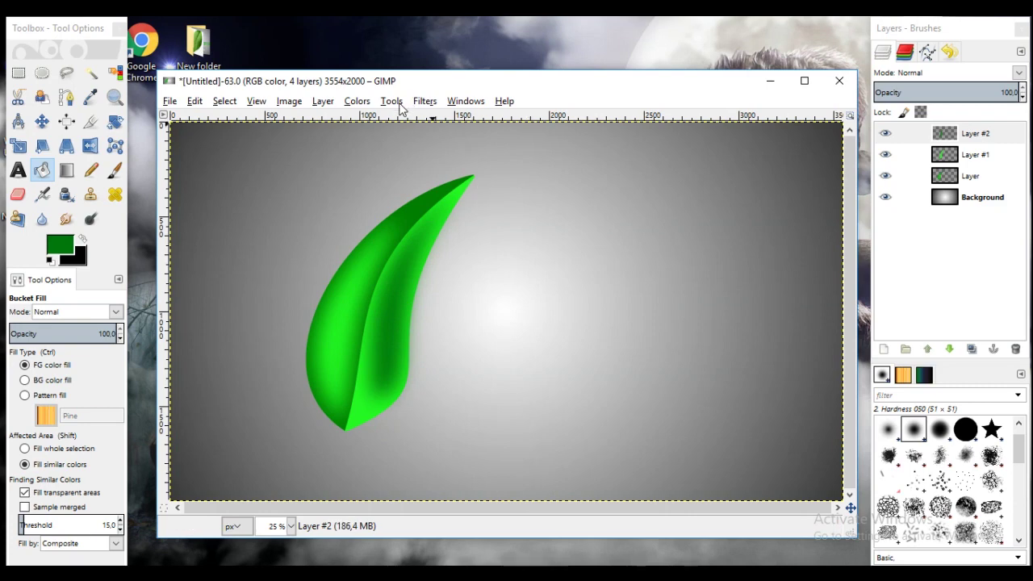
Blur Layer #2's shading again with a lower Gaussian blur radius.
{"action": "left_click", "coordinate": [425, 103]}
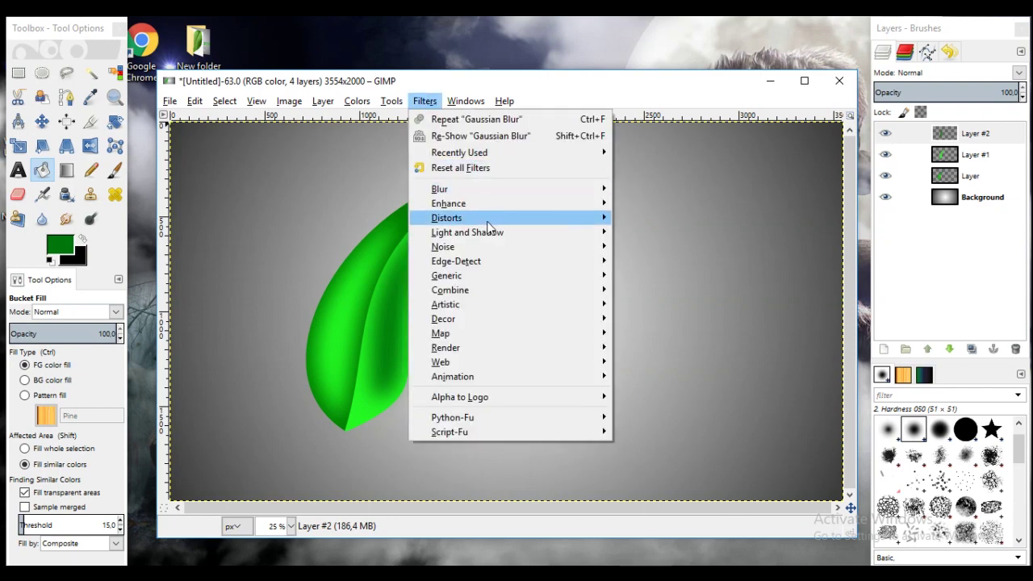
{"action": "mouse_move", "coordinate": [440, 189]}
{"action": "left_click", "coordinate": [639, 204]}
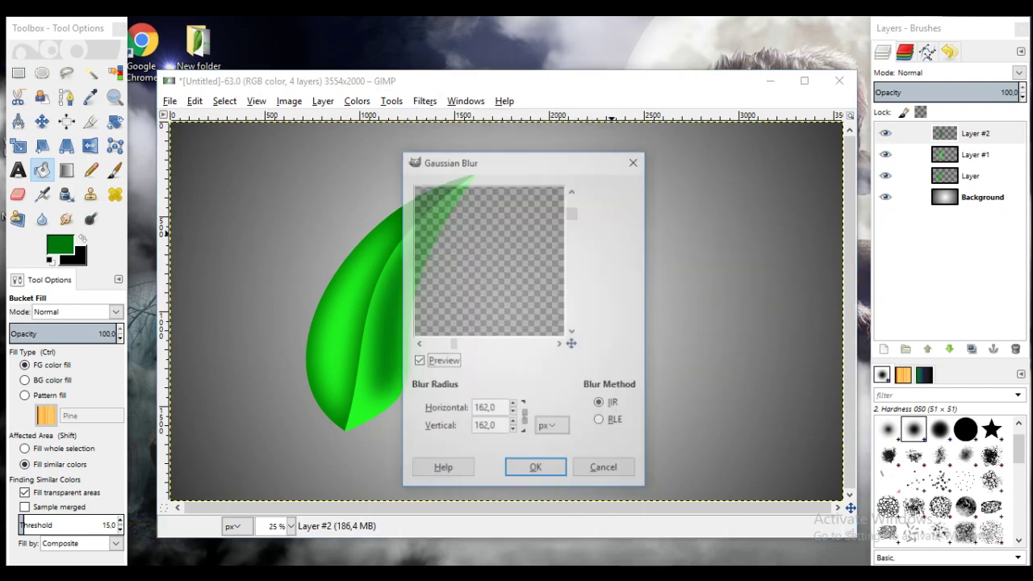
{"action": "left_click", "coordinate": [510, 432]}
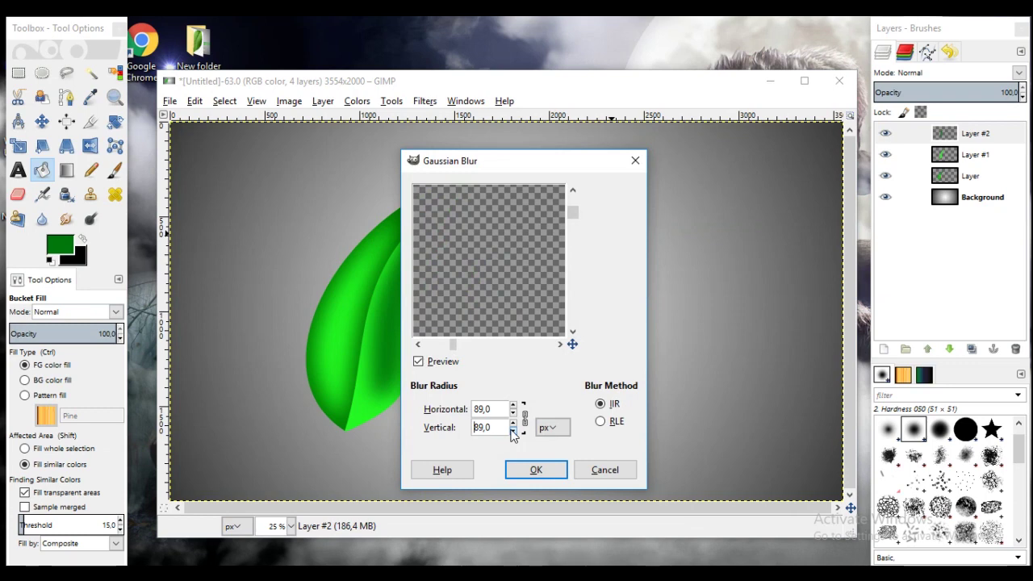
{"action": "left_click", "coordinate": [526, 470]}
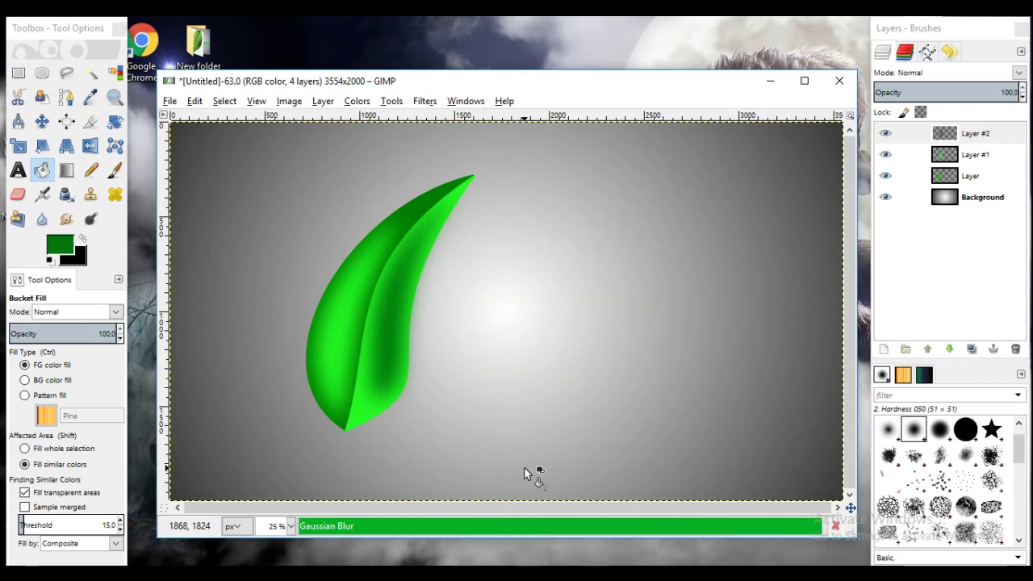
Load Layer #1's leaf-half shape as a selection and make Layer #2 active.
{"action": "left_click", "coordinate": [887, 136]}
{"action": "left_click", "coordinate": [886, 134]}
{"action": "left_click", "coordinate": [888, 156]}
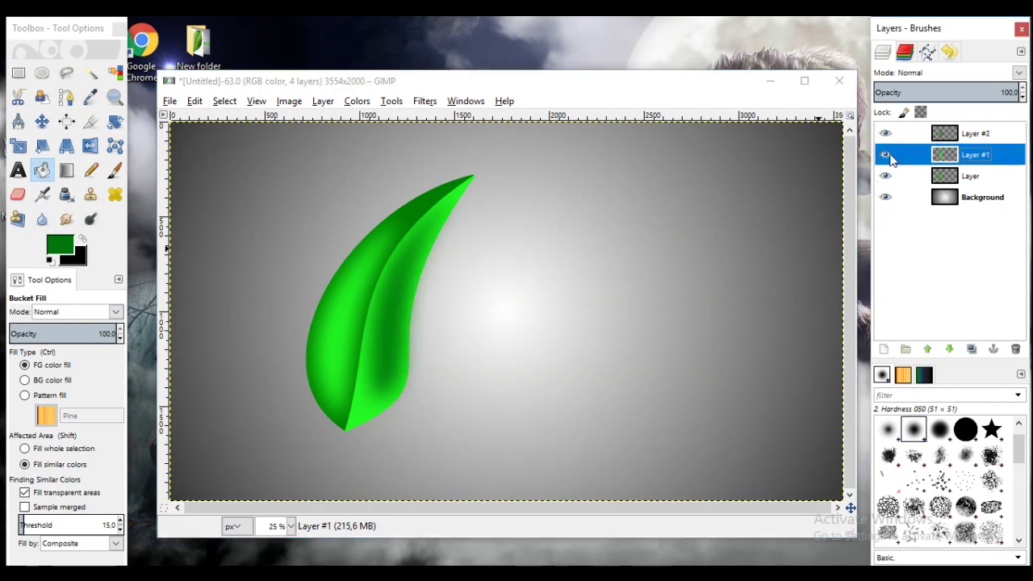
{"action": "left_click", "coordinate": [888, 156]}
{"action": "right_click", "coordinate": [943, 162]}
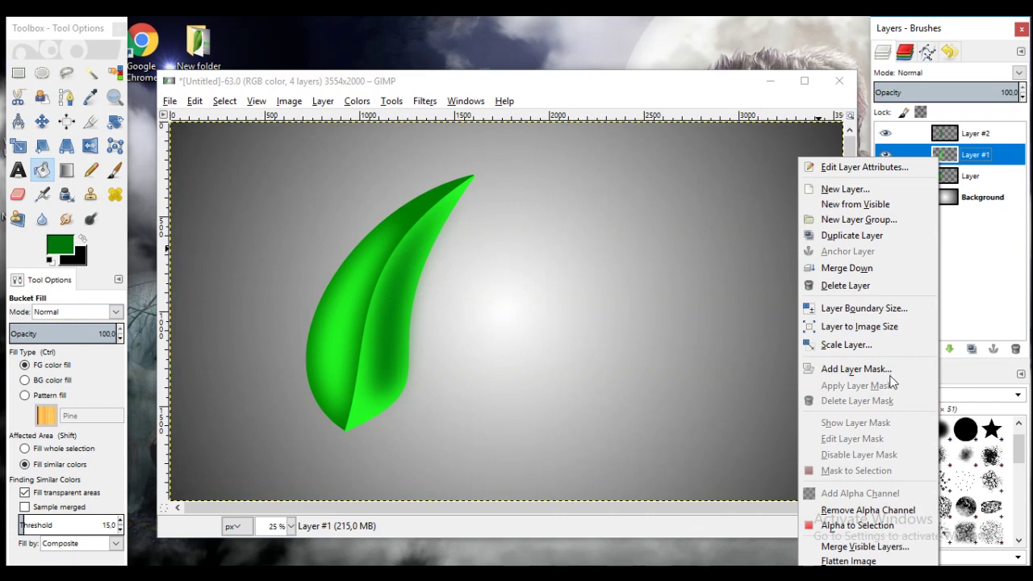
{"action": "left_click", "coordinate": [870, 525]}
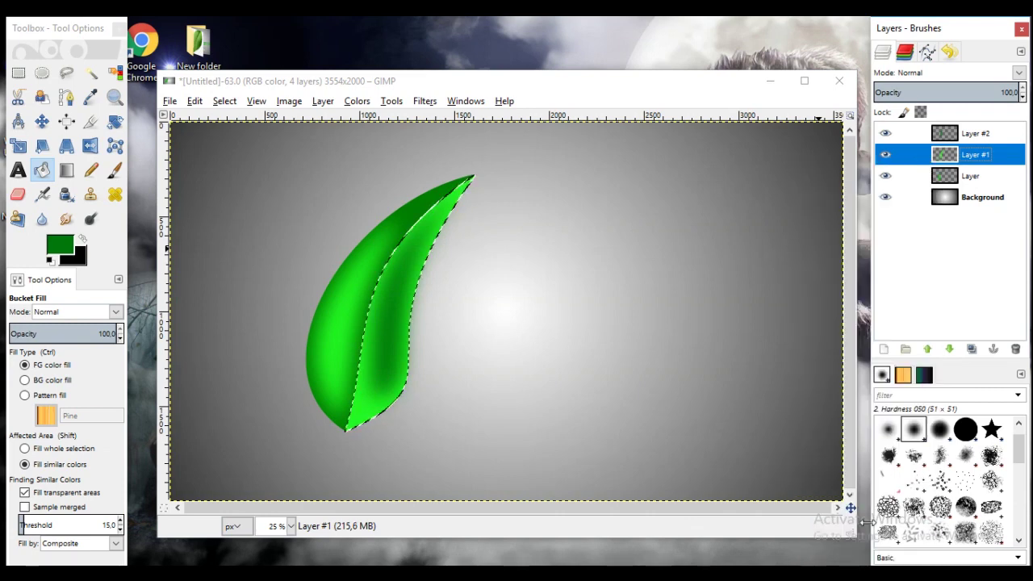
{"action": "left_click", "coordinate": [937, 136]}
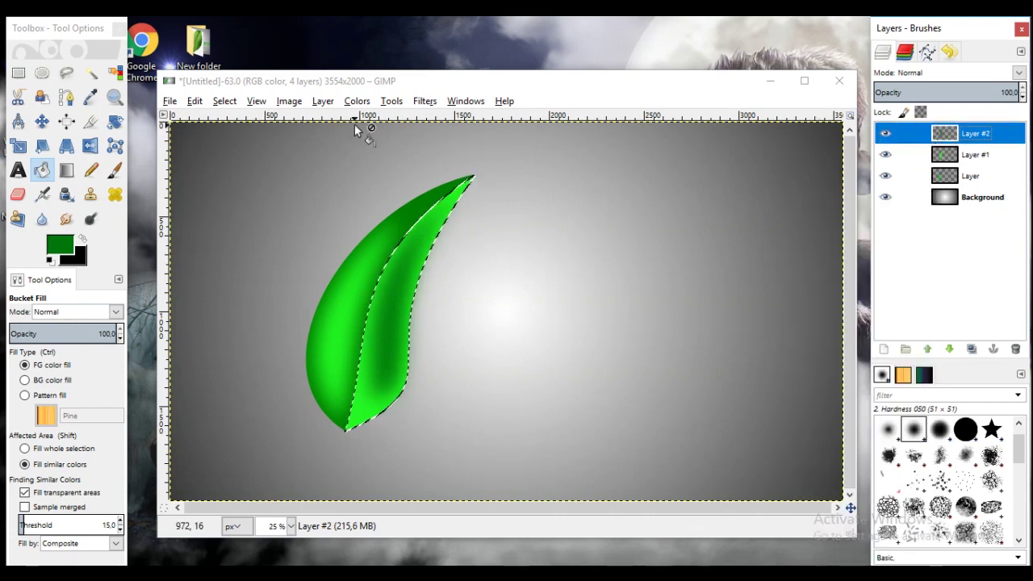
Invert the selection, cut the shading outside the leaf half, and clear the selection.
{"action": "left_click", "coordinate": [224, 101]}
{"action": "left_click", "coordinate": [240, 156]}
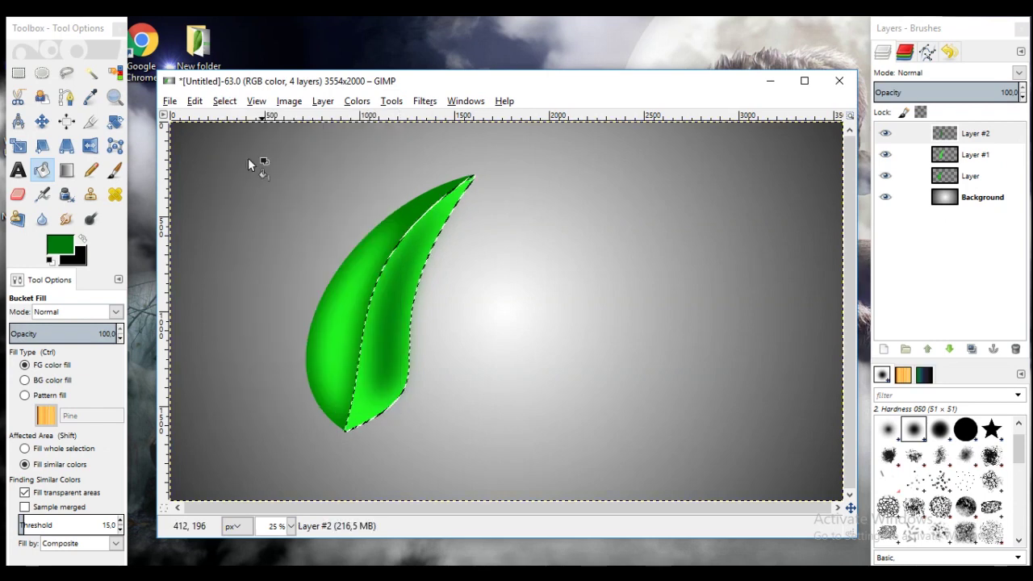
{"action": "left_click", "coordinate": [194, 101]}
{"action": "left_click", "coordinate": [207, 182]}
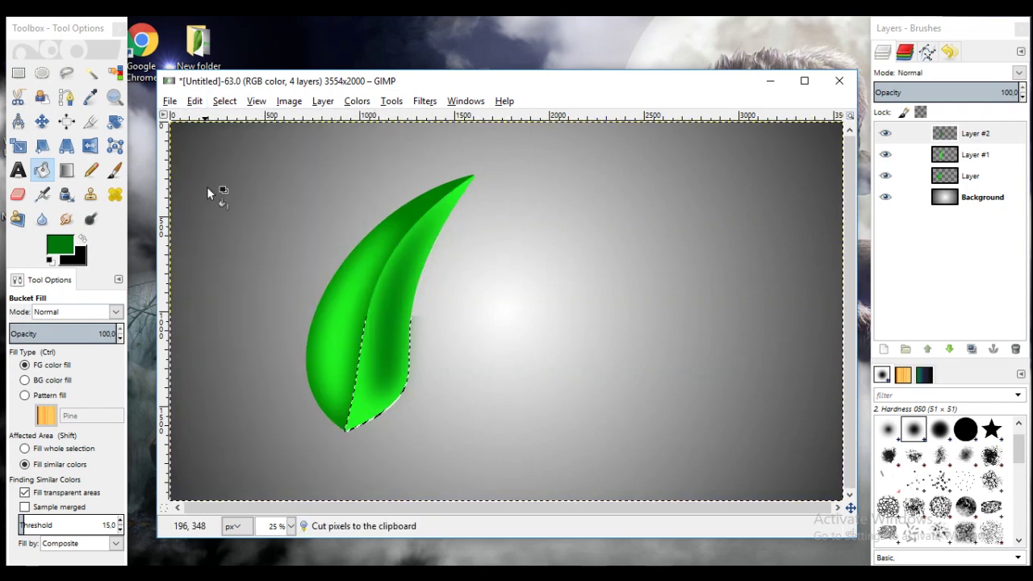
{"action": "left_click", "coordinate": [224, 101]}
{"action": "left_click", "coordinate": [234, 139]}
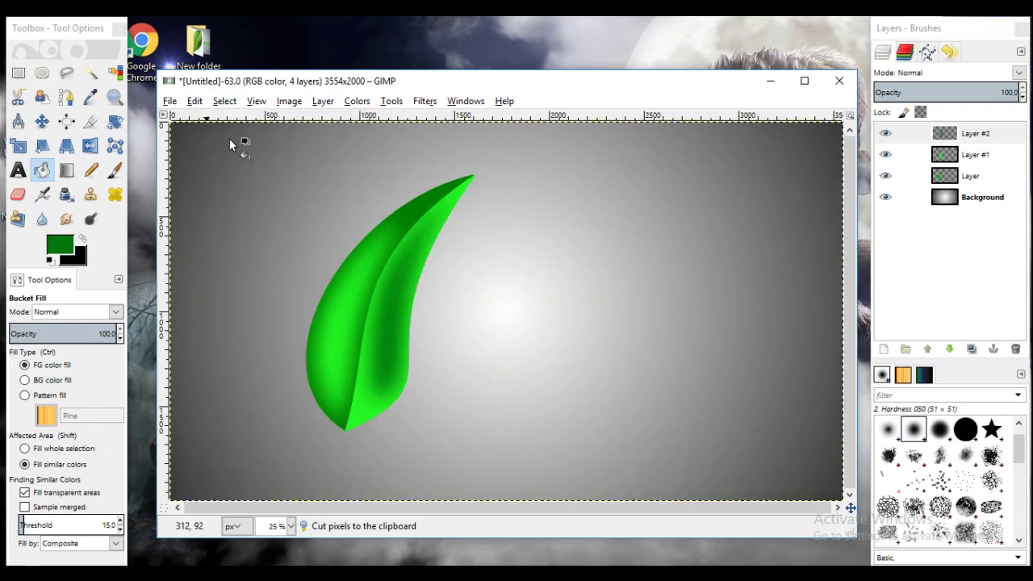
{"action": "left_click", "coordinate": [900, 135]}
Lower Layer #2's opacity to about 66 and merge it down into Layer #1.
{"action": "left_click_drag", "start_coordinate": [992, 98], "coordinate": [968, 95]}
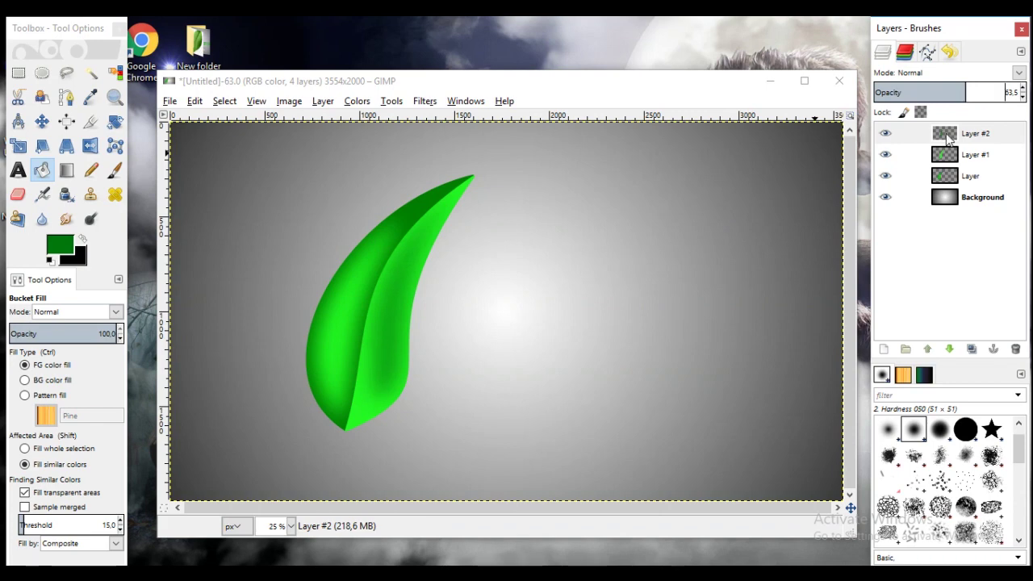
{"action": "right_click", "coordinate": [949, 139]}
{"action": "left_click", "coordinate": [928, 246]}
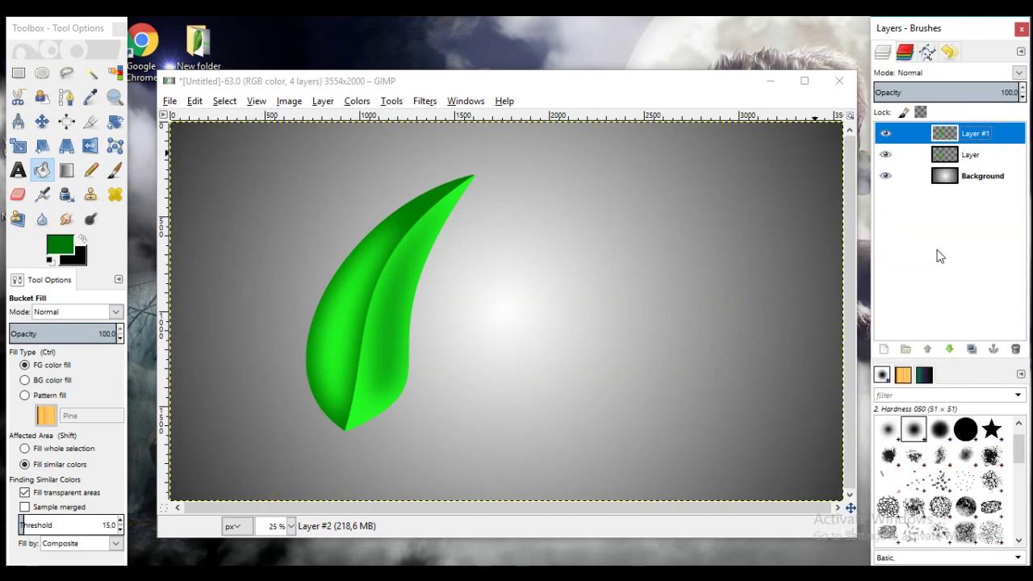
{"action": "left_click", "coordinate": [885, 133]}
{"action": "left_click", "coordinate": [885, 154]}
{"action": "left_click", "coordinate": [885, 155], "text": "shift"}
{"action": "left_click", "coordinate": [885, 155]}
{"action": "left_click", "coordinate": [886, 159]}
Nudge the leaf half a few pixels downward with the Move tool.
{"action": "left_click", "coordinate": [42, 119]}
{"action": "left_click_drag", "start_coordinate": [401, 353], "coordinate": [402, 354]}
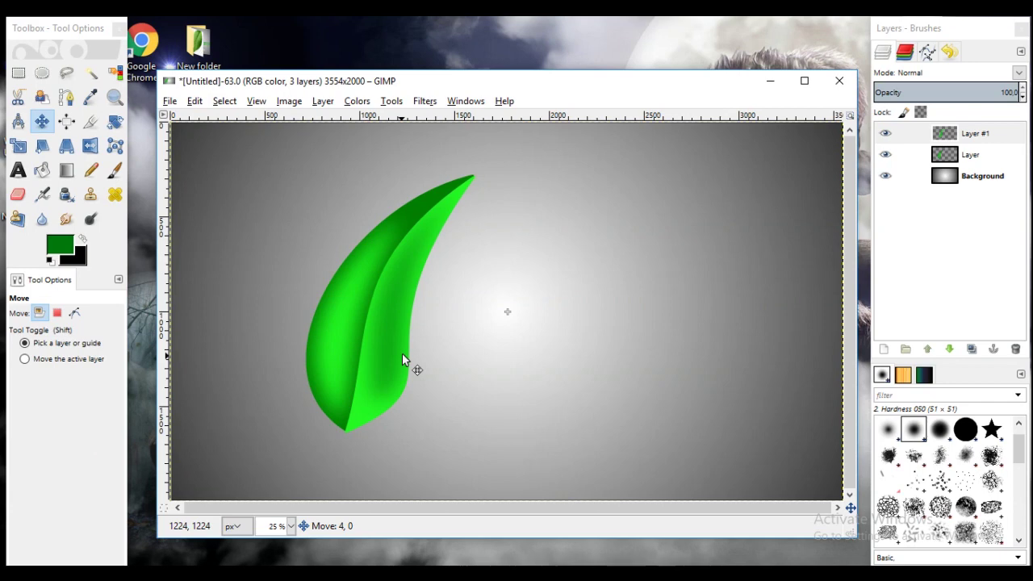
{"action": "left_click_drag", "start_coordinate": [401, 355], "coordinate": [401, 357]}
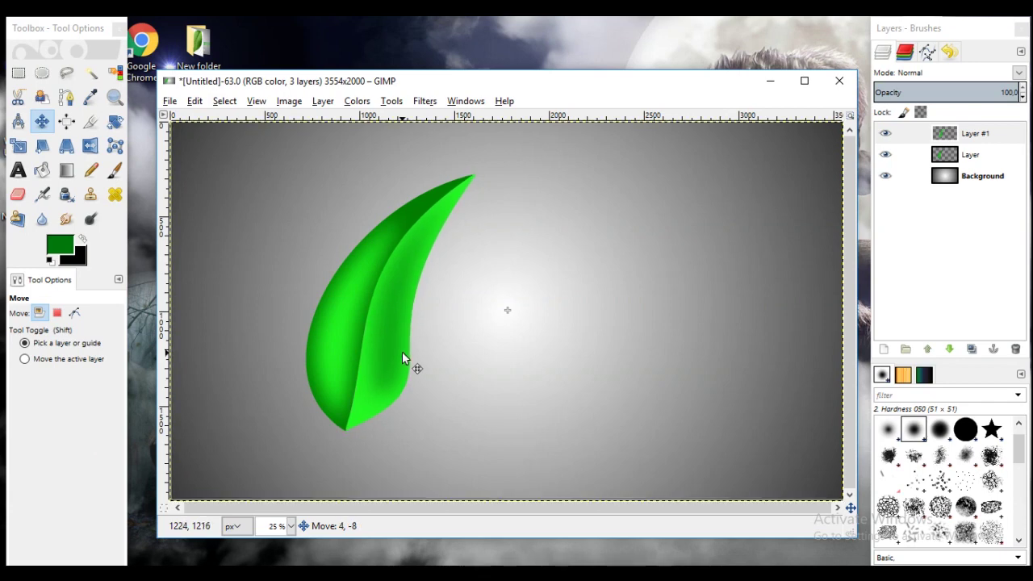
Finish aligning the leaf halves and merge Layer #1 down into Layer.
{"action": "left_click_drag", "start_coordinate": [401, 356], "coordinate": [402, 356]}
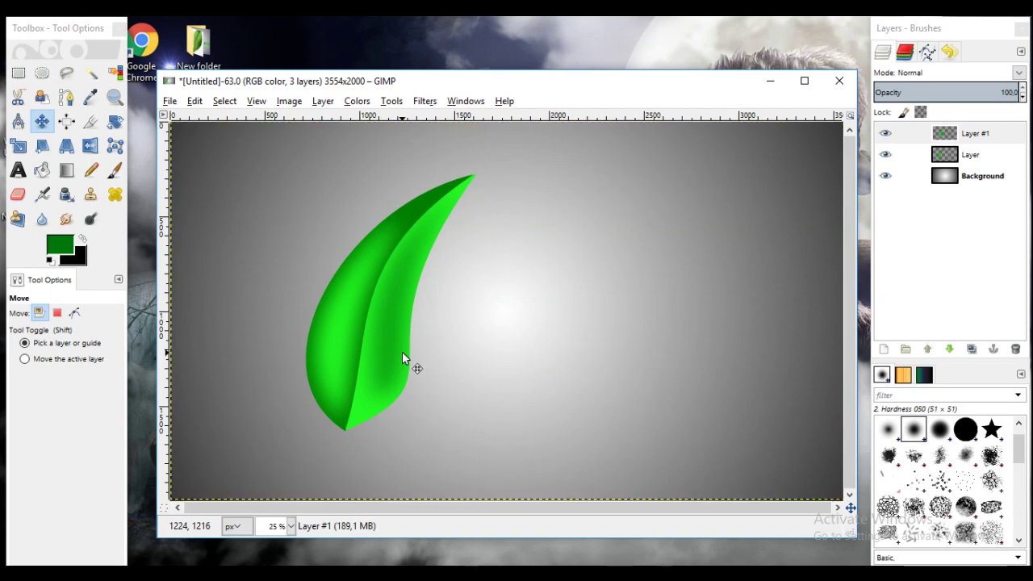
{"action": "right_click", "coordinate": [962, 142]}
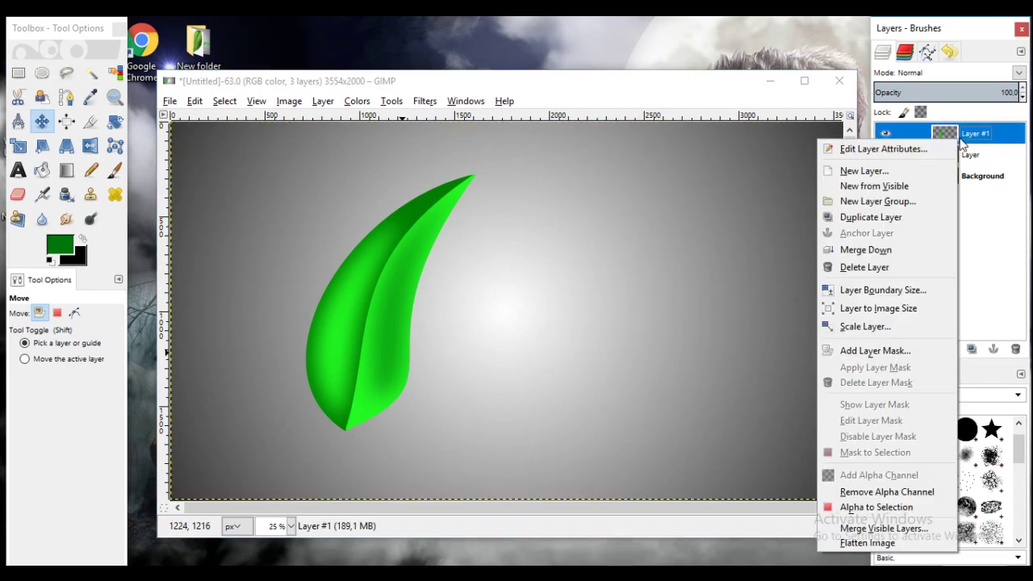
{"action": "left_click", "coordinate": [913, 250]}
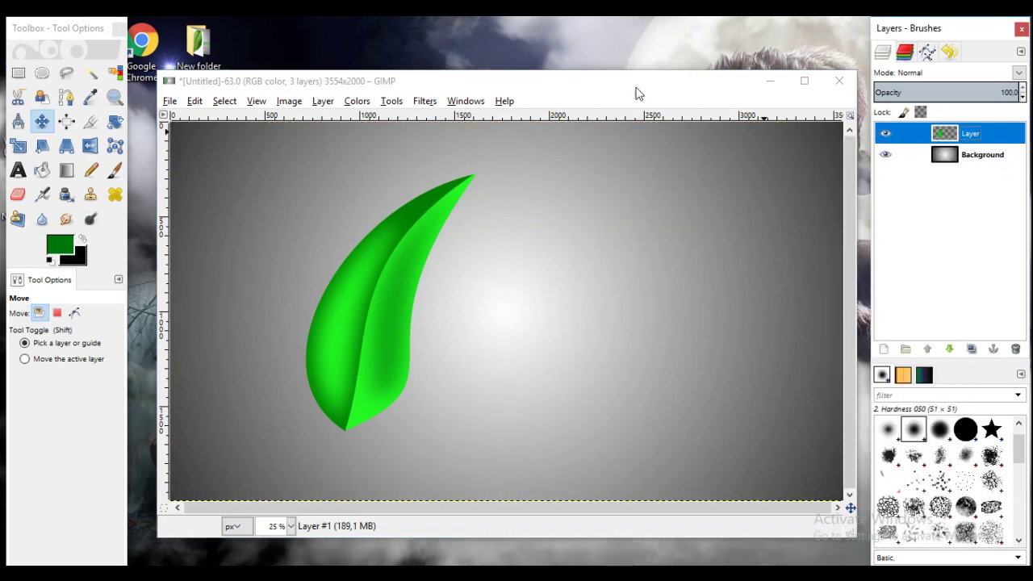
Try scaling the leaf layer to 1448×816 and moving it, then undo both.
{"action": "left_click", "coordinate": [323, 101]}
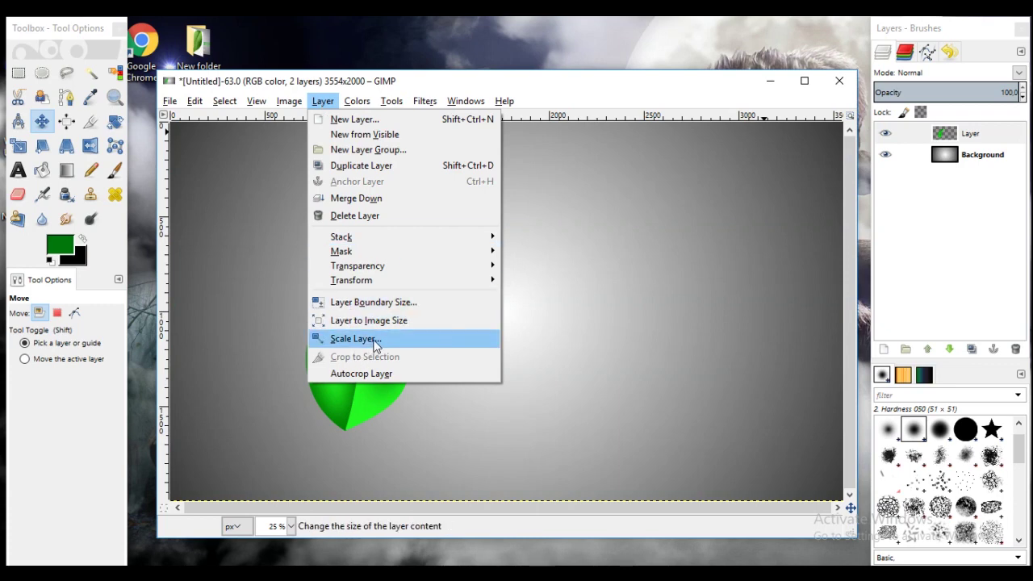
{"action": "left_click", "coordinate": [381, 339]}
{"action": "left_click", "coordinate": [487, 320]}
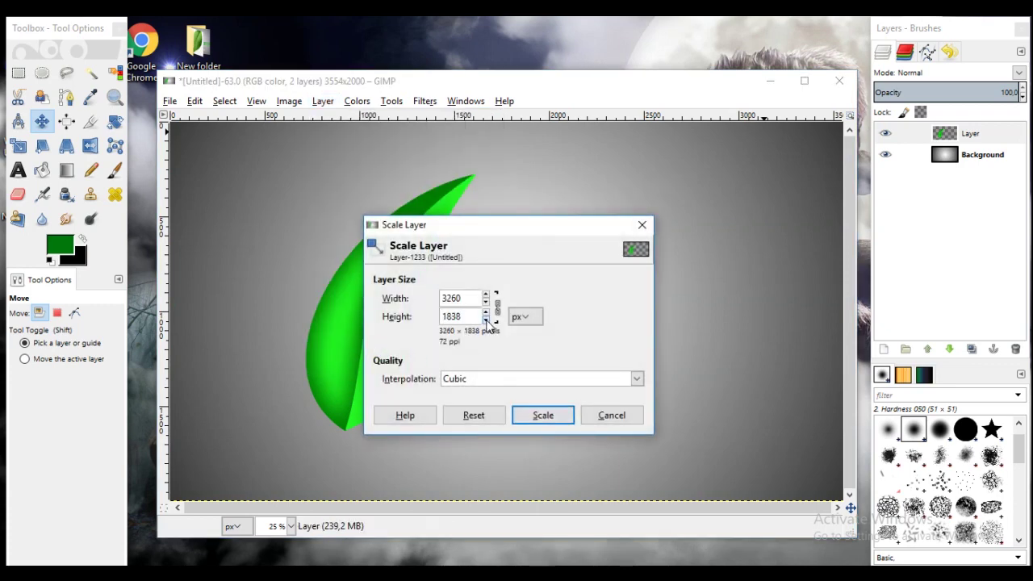
{"action": "left_click", "coordinate": [487, 320]}
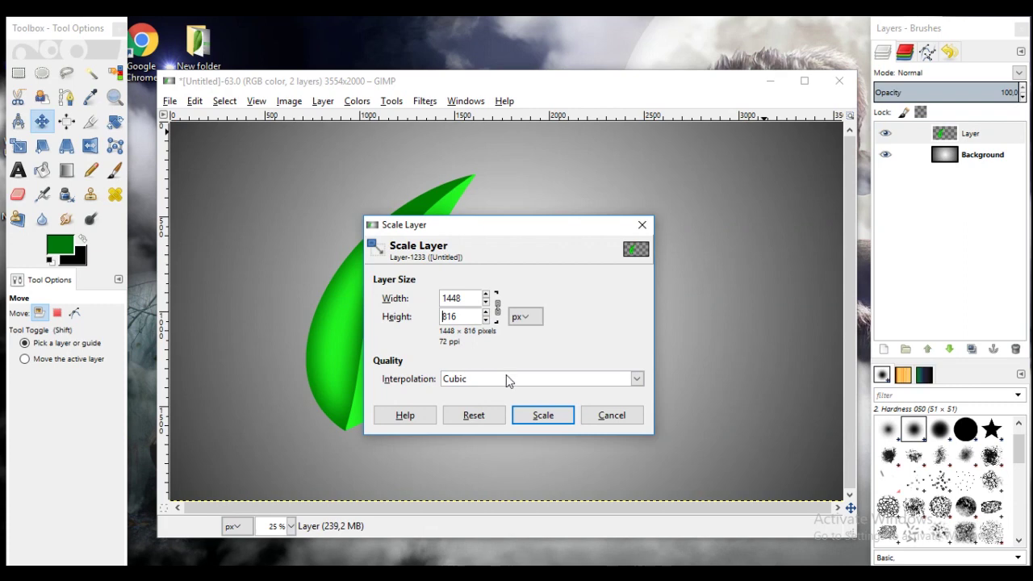
{"action": "left_click", "coordinate": [525, 415]}
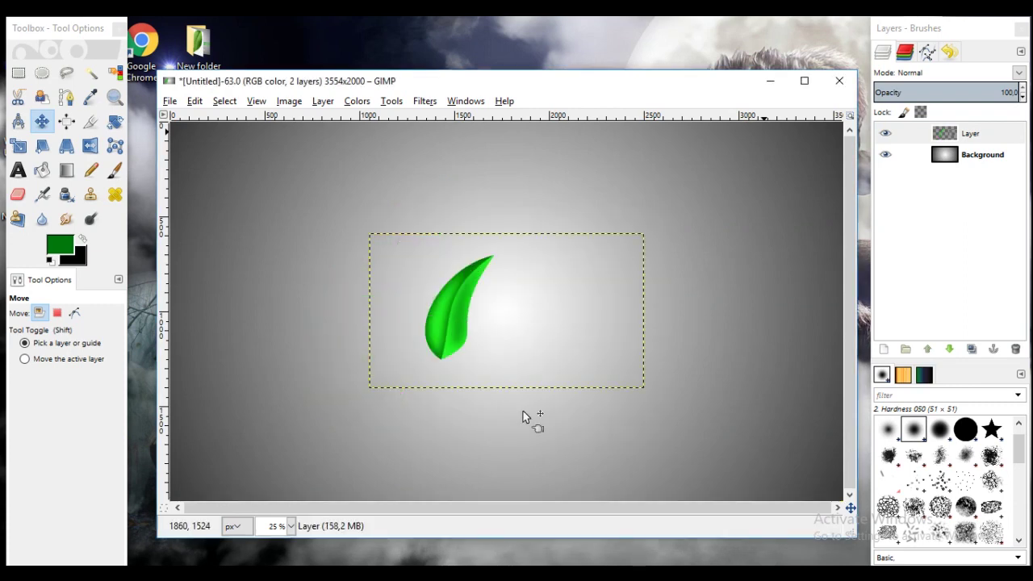
{"action": "left_click_drag", "start_coordinate": [446, 349], "coordinate": [473, 277]}
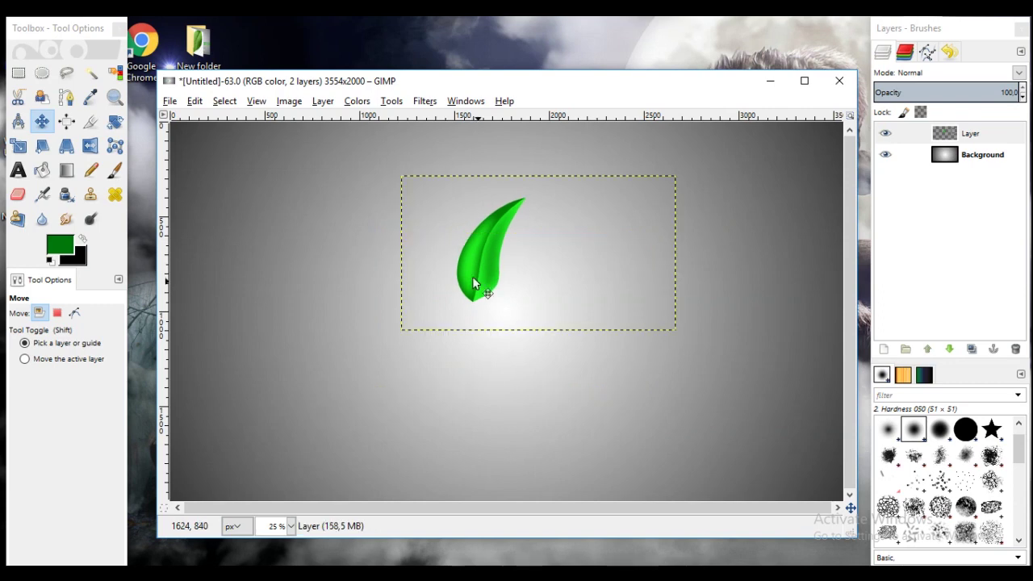
{"action": "left_click", "coordinate": [194, 101]}
{"action": "left_click", "coordinate": [204, 119]}
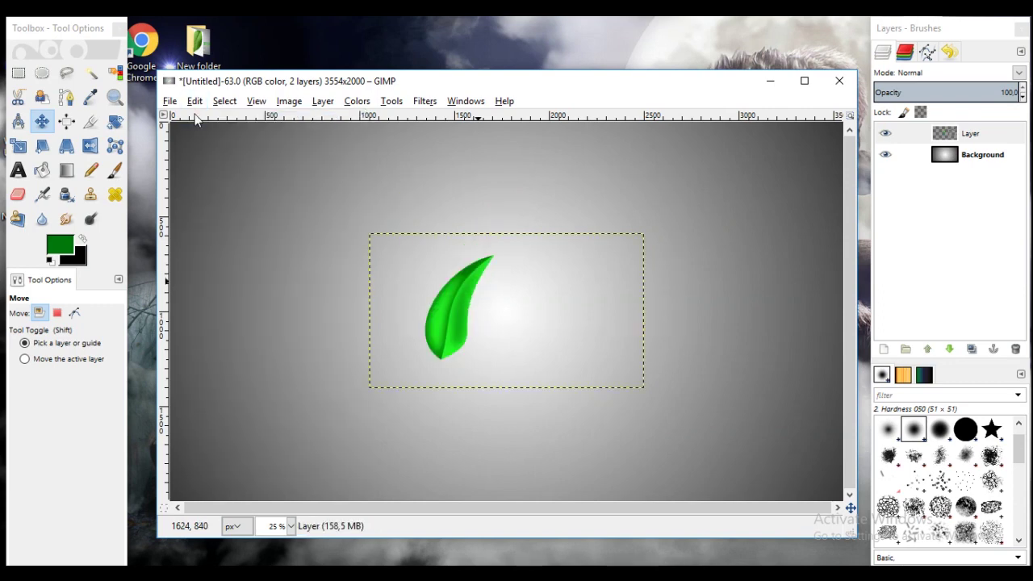
{"action": "left_click", "coordinate": [195, 101]}
{"action": "left_click", "coordinate": [203, 119]}
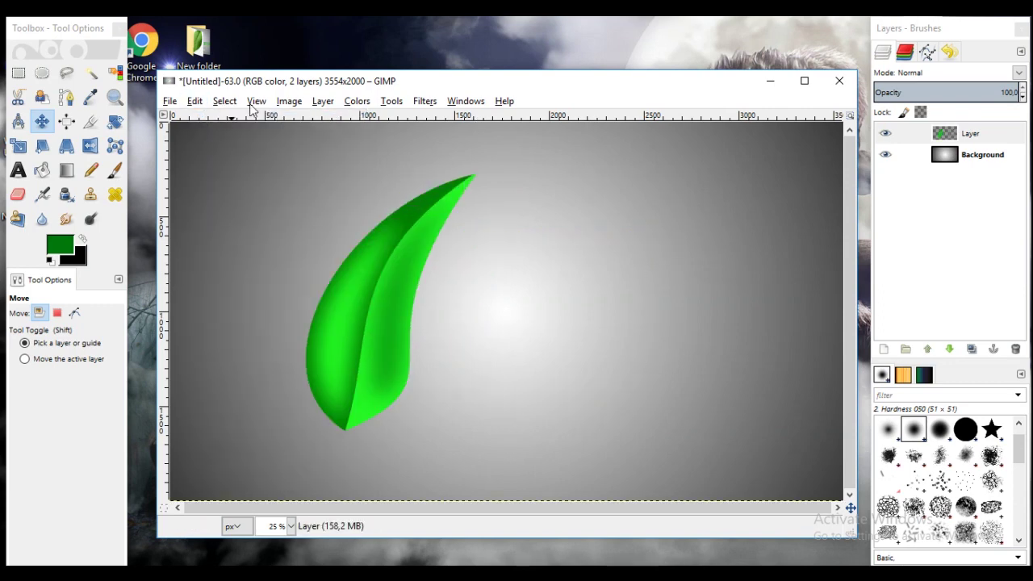
Scale the leaf layer to 2457×1385 px in two passes, move it right, and start a new layer.
{"action": "left_click", "coordinate": [323, 100]}
{"action": "left_click", "coordinate": [359, 339]}
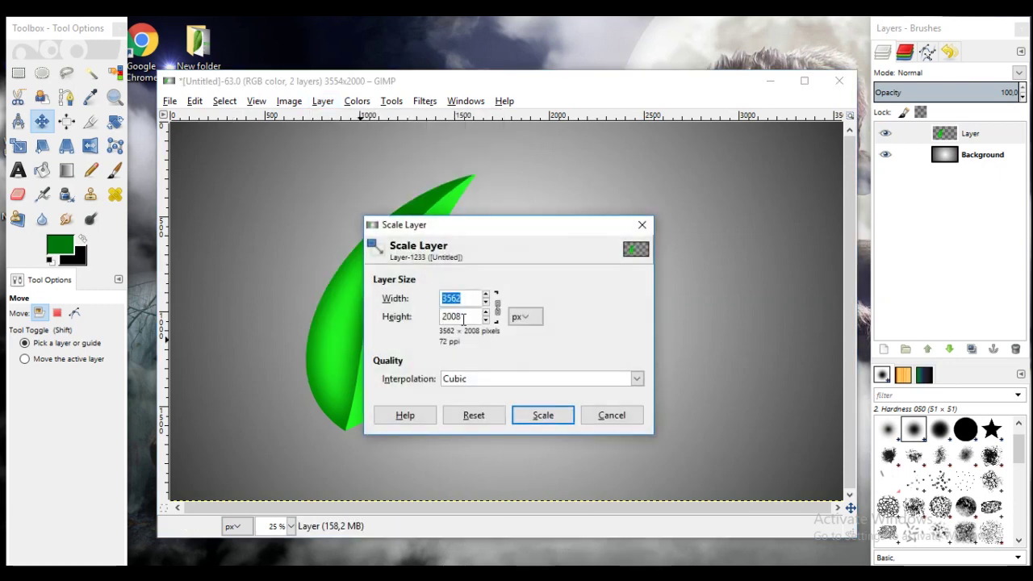
{"action": "left_click", "coordinate": [485, 320]}
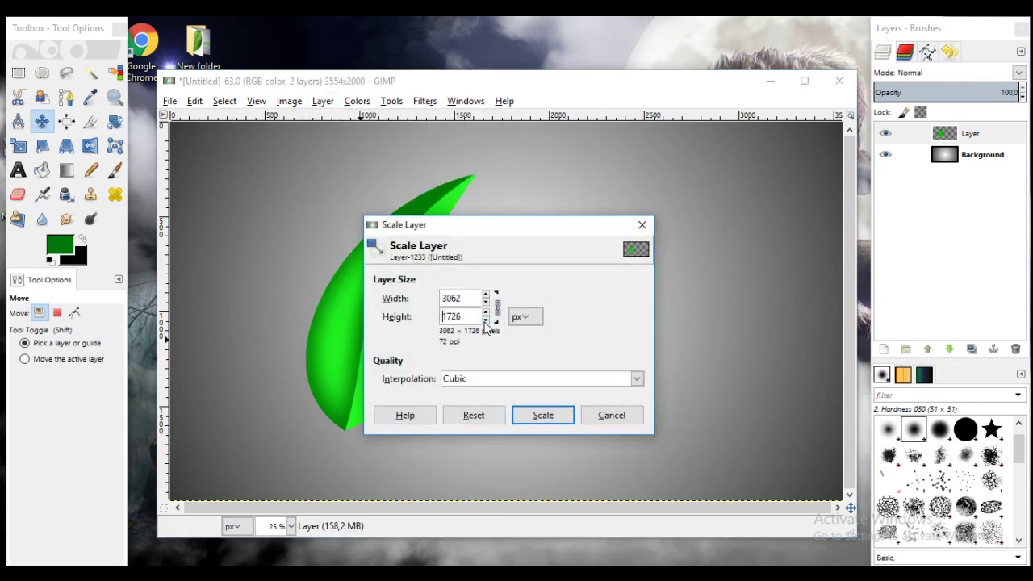
{"action": "left_click", "coordinate": [543, 411]}
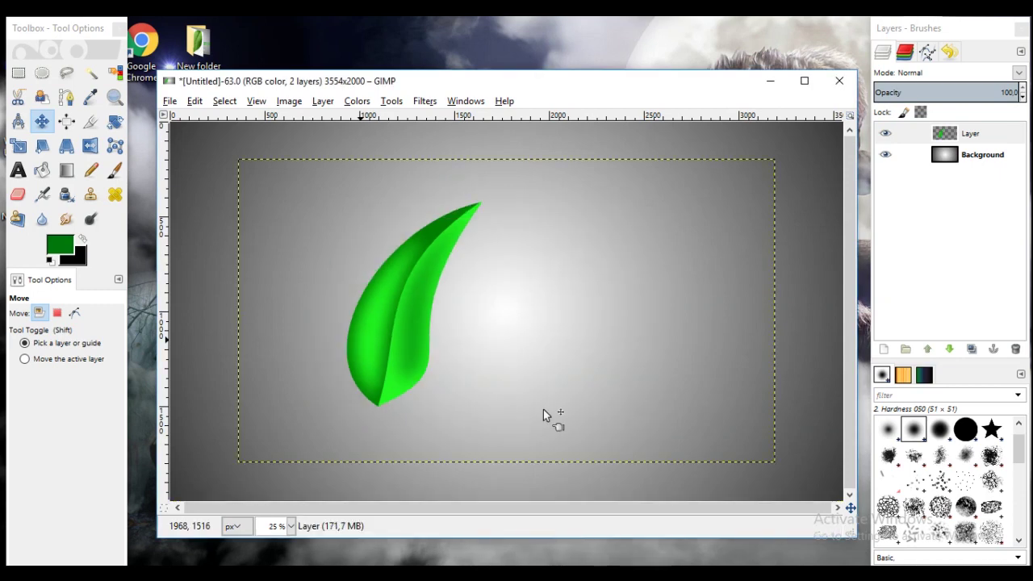
{"action": "left_click", "coordinate": [323, 100]}
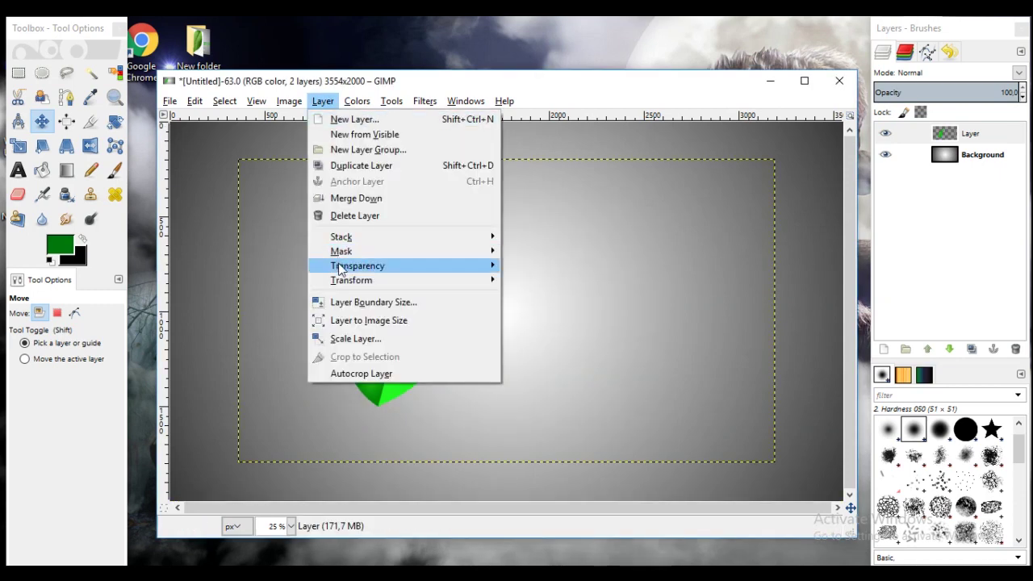
{"action": "left_click", "coordinate": [355, 338]}
{"action": "left_click", "coordinate": [486, 321]}
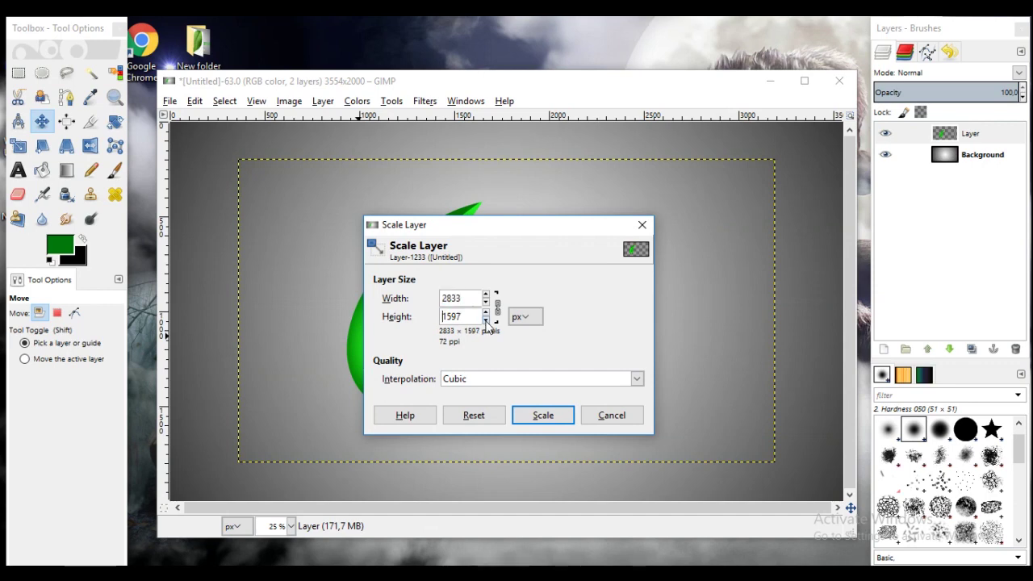
{"action": "left_click", "coordinate": [486, 322]}
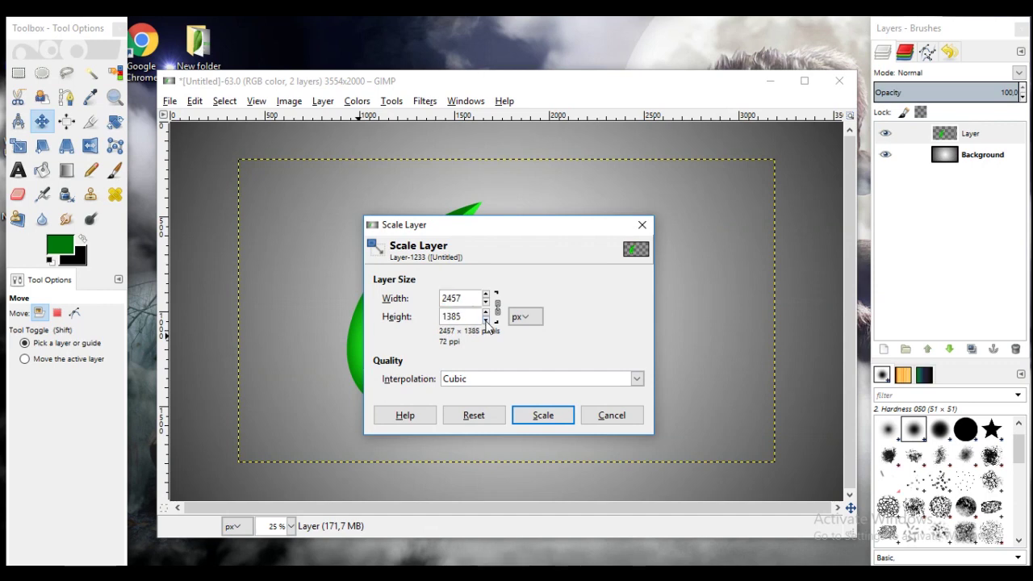
{"action": "left_click", "coordinate": [541, 420]}
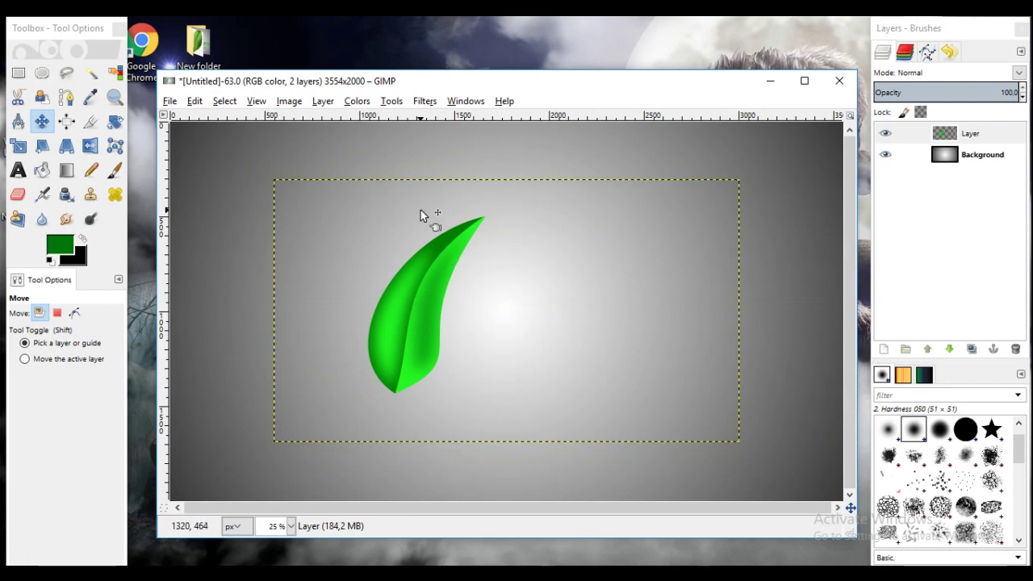
{"action": "left_click_drag", "start_coordinate": [422, 292], "coordinate": [553, 256]}
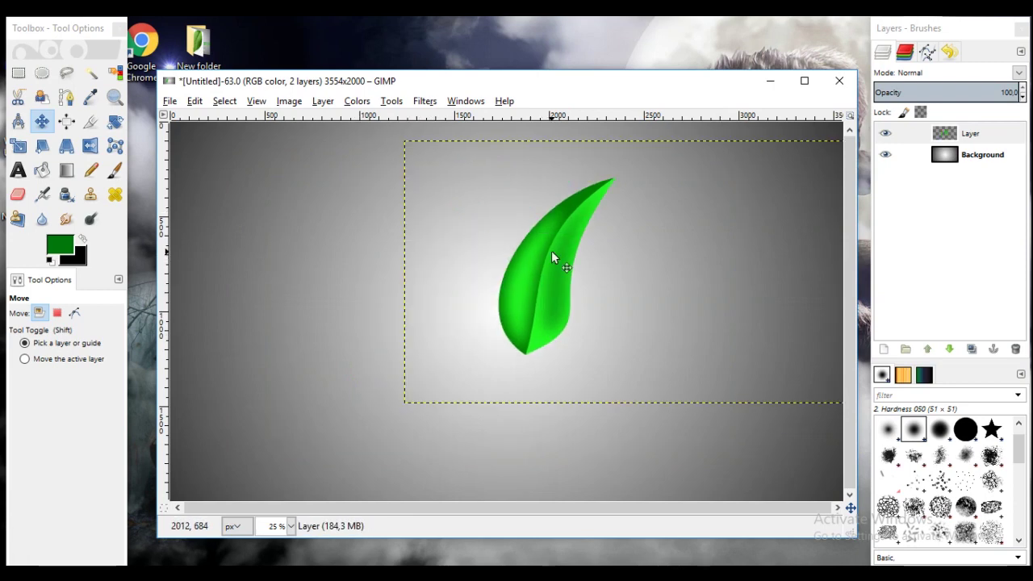
{"action": "left_click", "coordinate": [883, 349]}
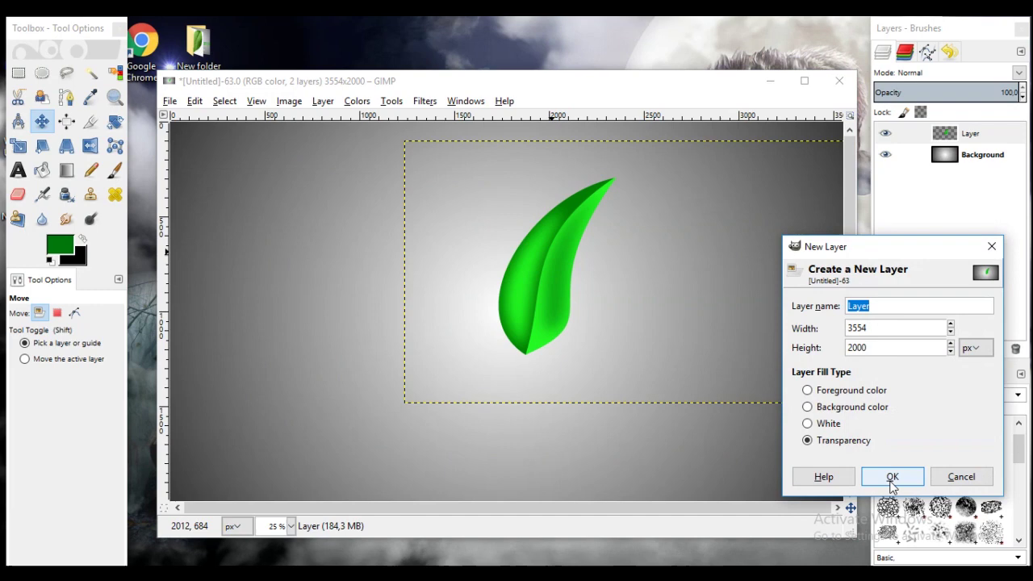
Create transparent Layer #1 and draw a leftward-curving path for the second leaf's left edge.
{"action": "left_click", "coordinate": [890, 476]}
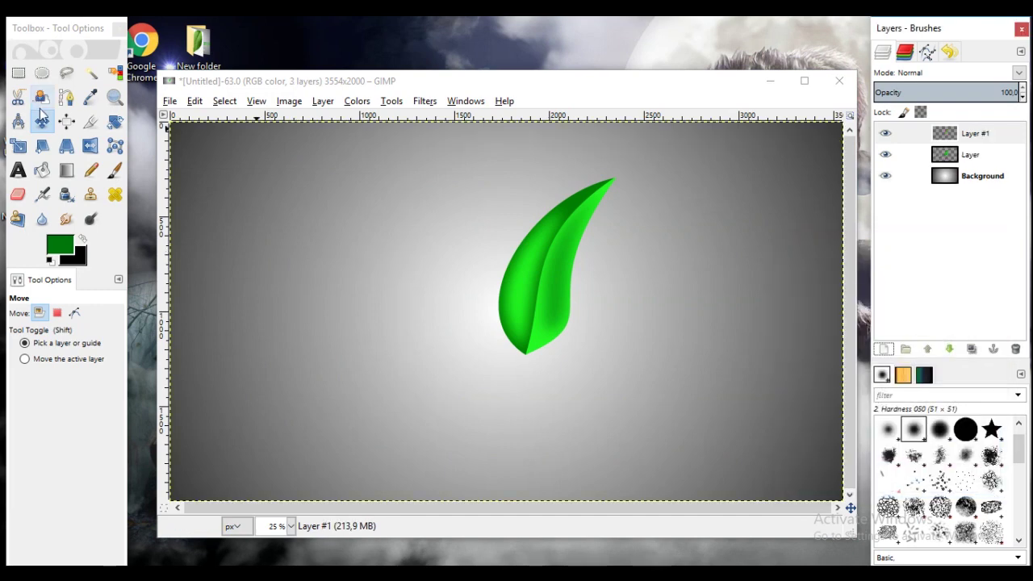
{"action": "left_click", "coordinate": [67, 97]}
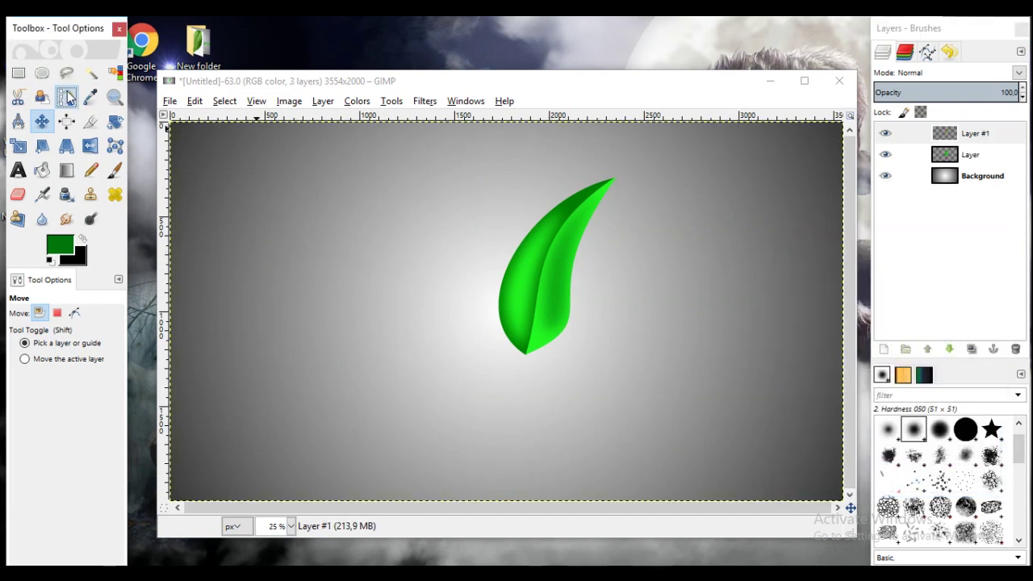
{"action": "left_click", "coordinate": [339, 387]}
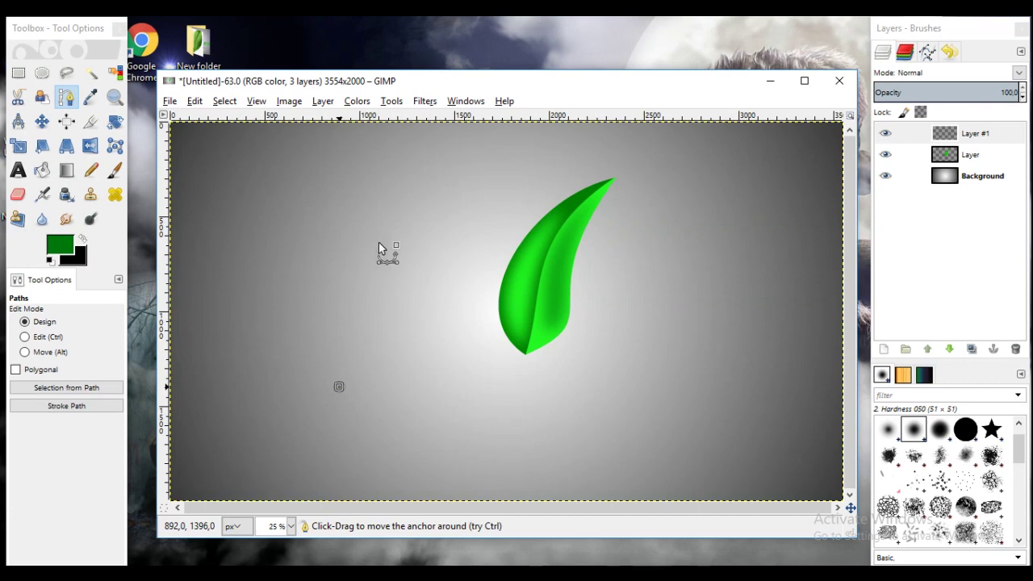
{"action": "left_click", "coordinate": [351, 236]}
{"action": "left_click_drag", "start_coordinate": [345, 334], "coordinate": [287, 333]}
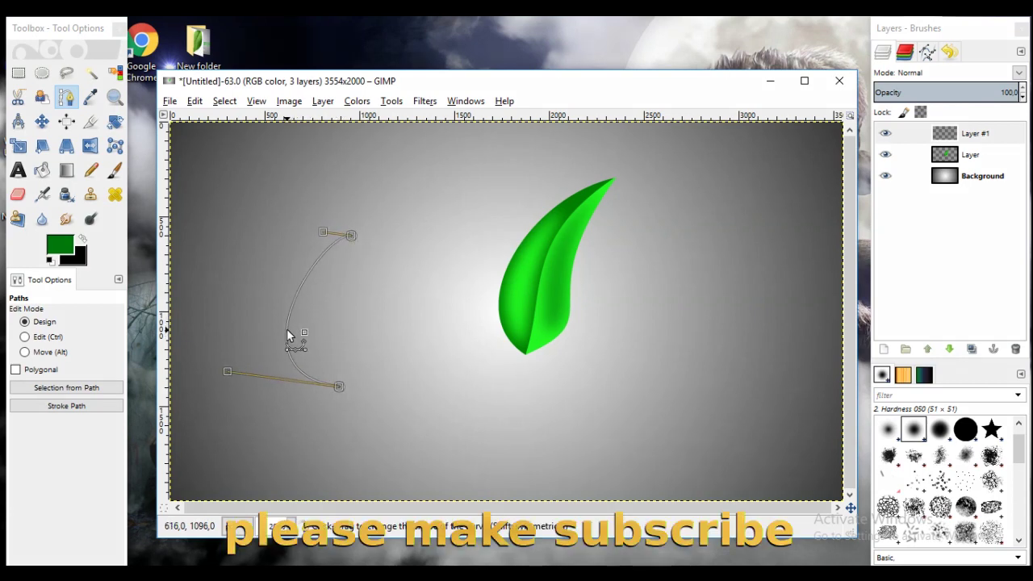
{"action": "mouse_move", "coordinate": [322, 232]}
{"action": "left_mouse_down"}
{"action": "mouse_move", "coordinate": [321, 279]}
{"action": "mouse_move", "coordinate": [340, 279]}
{"action": "left_mouse_up"}
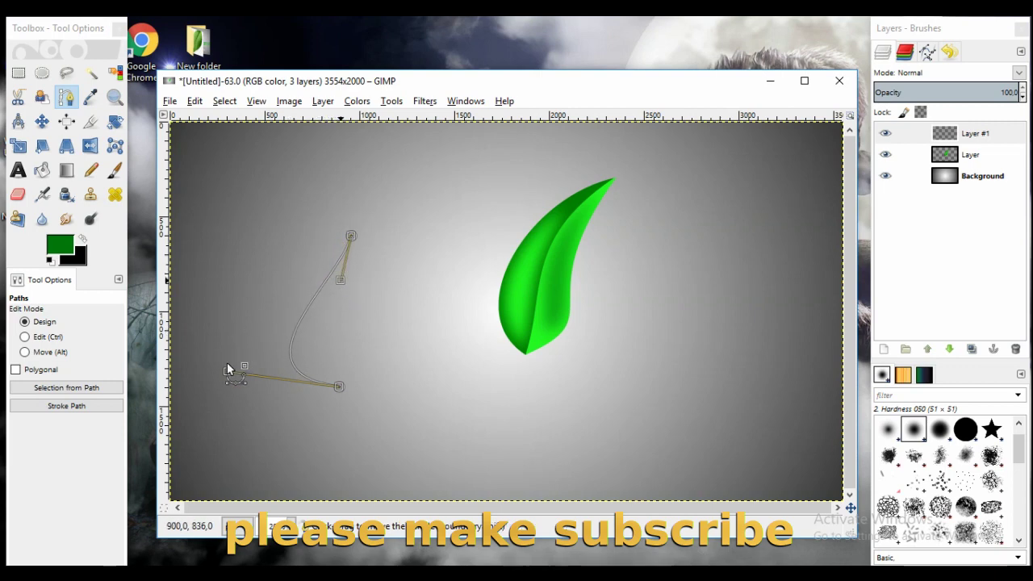
{"action": "left_click_drag", "start_coordinate": [227, 370], "coordinate": [239, 340]}
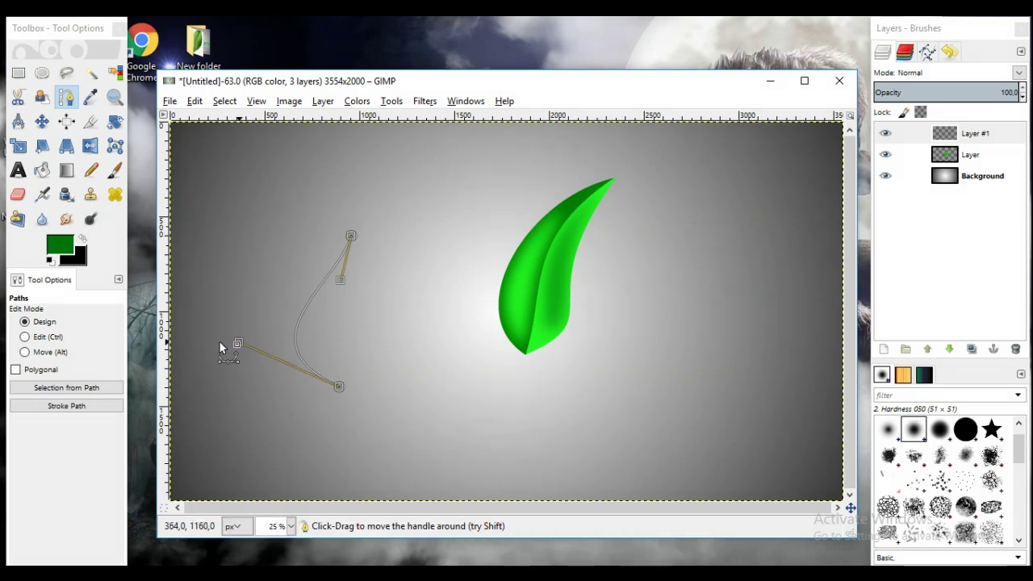
Stroke the curve as a green pencil line, reshaping and restroking its lower part.
{"action": "left_click", "coordinate": [77, 405]}
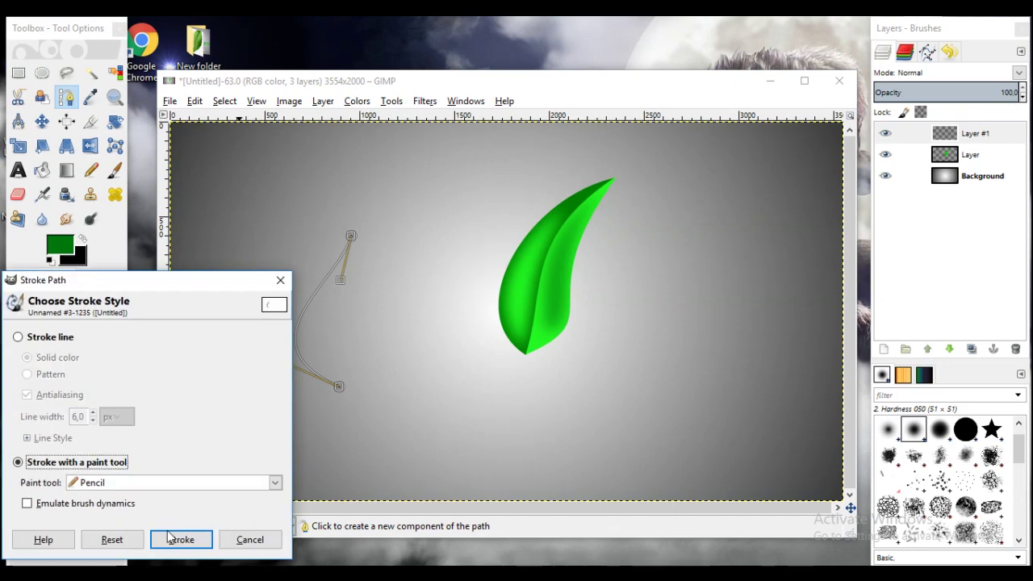
{"action": "left_click", "coordinate": [181, 539]}
{"action": "left_click_drag", "start_coordinate": [239, 341], "coordinate": [315, 323]}
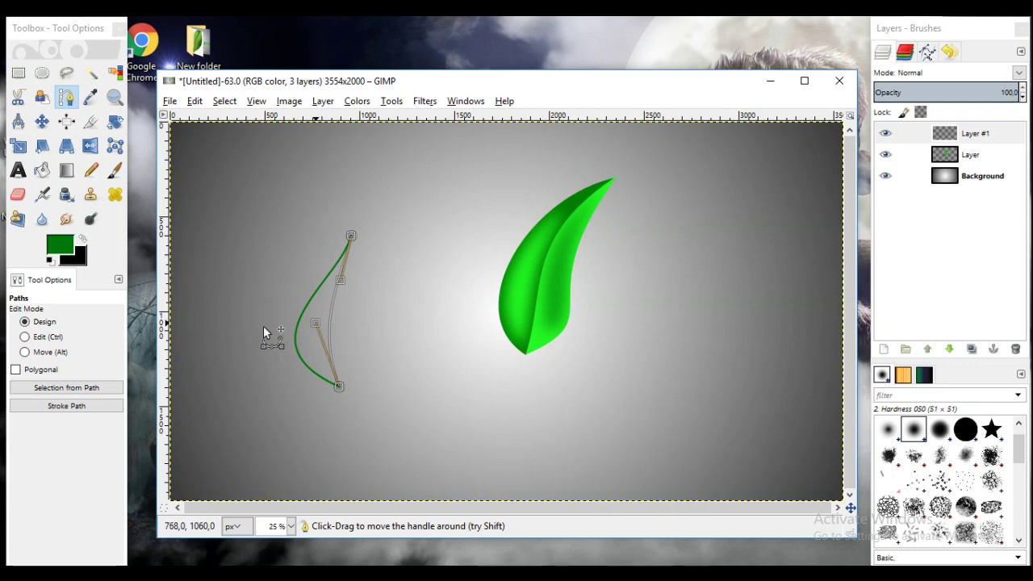
{"action": "left_click", "coordinate": [66, 406]}
{"action": "left_click", "coordinate": [173, 536]}
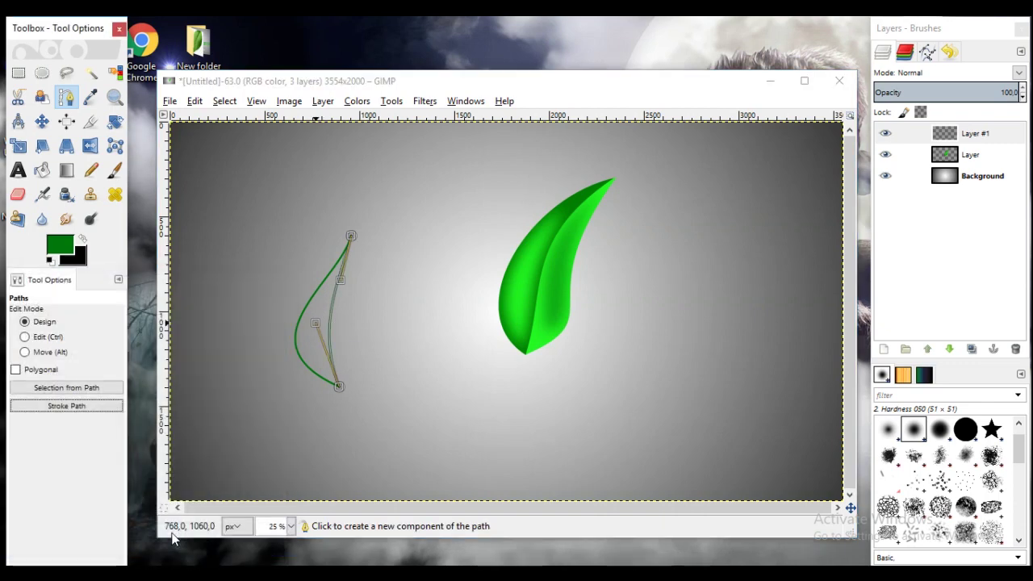
Add an empty Layer #2 above Layer #1.
{"action": "left_click", "coordinate": [888, 136]}
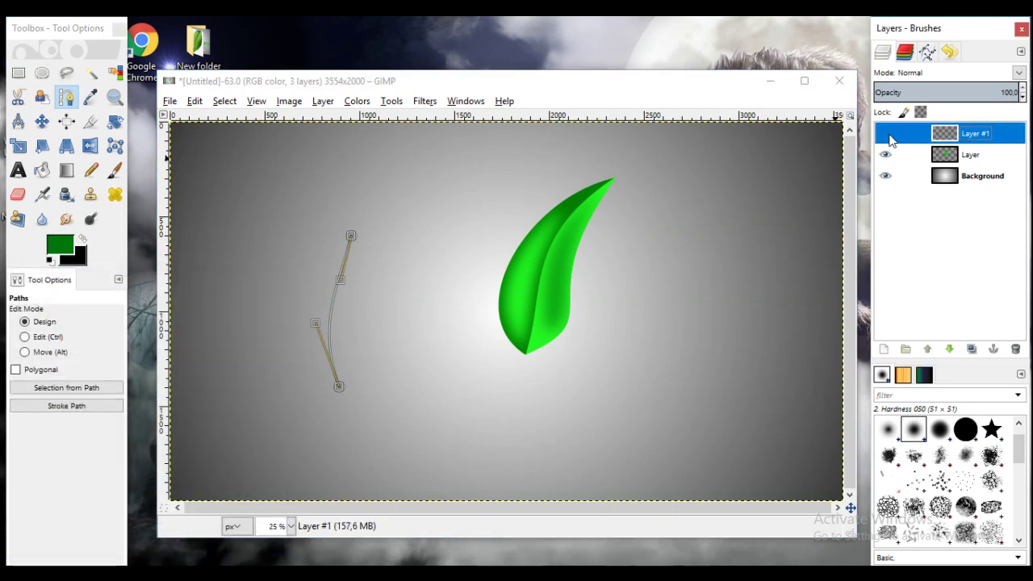
{"action": "left_click", "coordinate": [884, 349]}
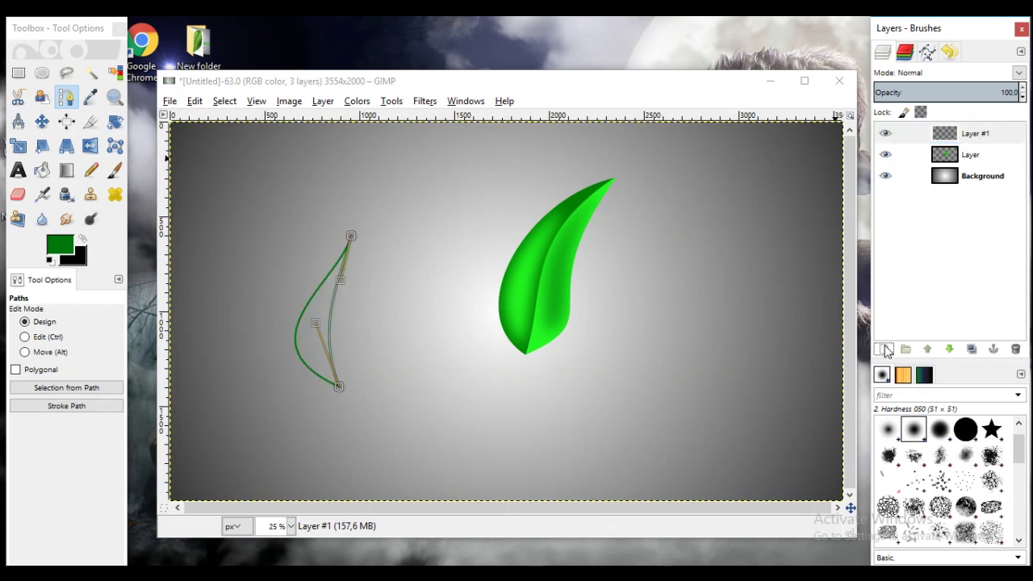
{"action": "left_click", "coordinate": [891, 468]}
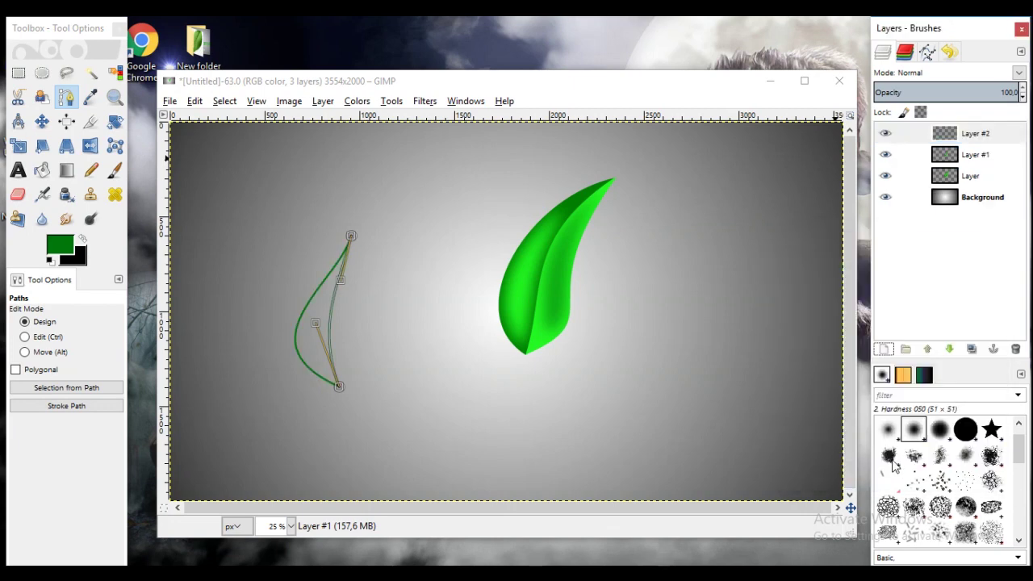
Reshape the path into a rightward curve and stroke it in green on Layer #2.
{"action": "left_click", "coordinate": [885, 154]}
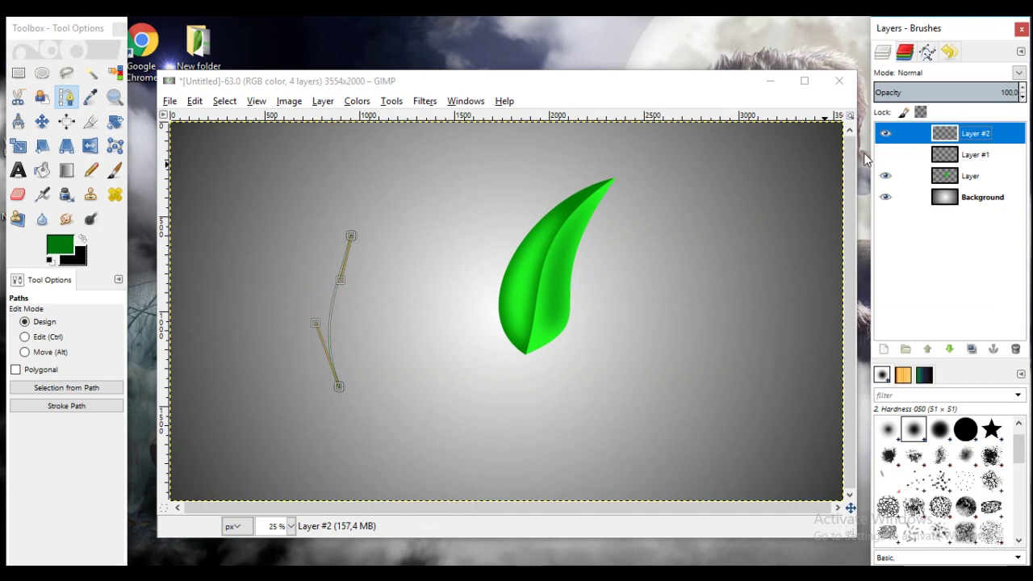
{"action": "left_click", "coordinate": [48, 406]}
{"action": "left_click", "coordinate": [179, 539]}
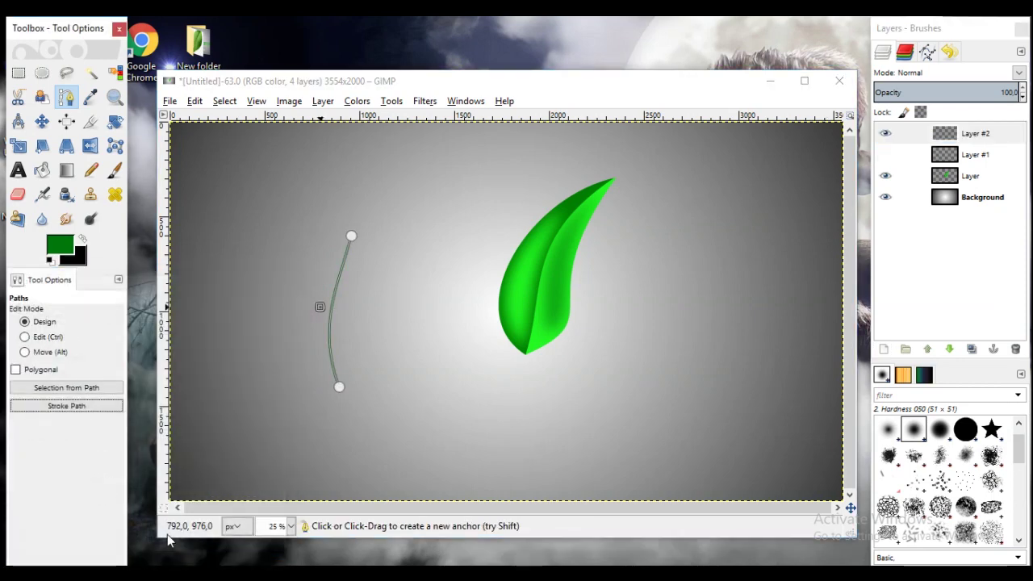
{"action": "left_click_drag", "start_coordinate": [329, 351], "coordinate": [379, 358]}
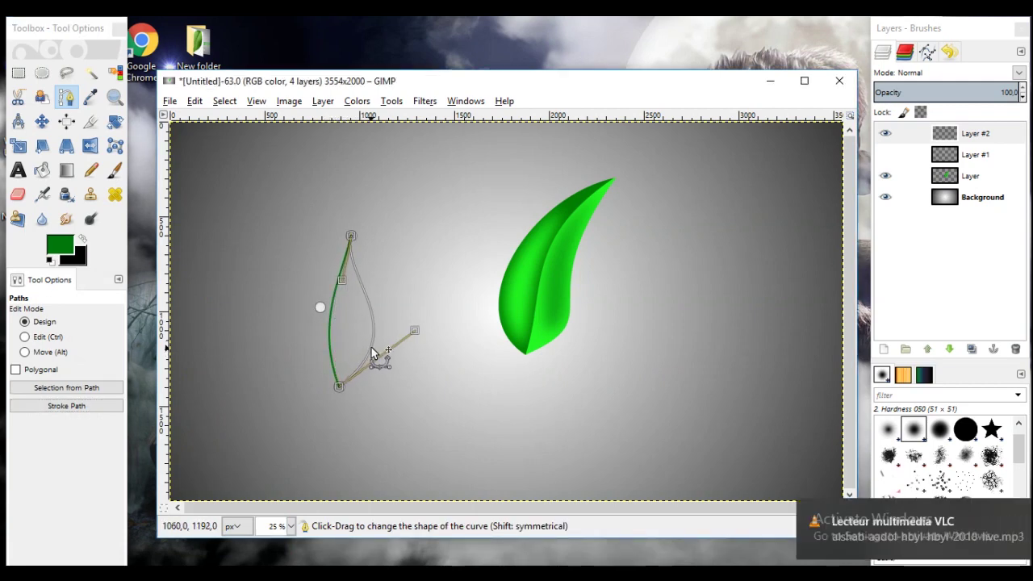
{"action": "left_click", "coordinate": [886, 155]}
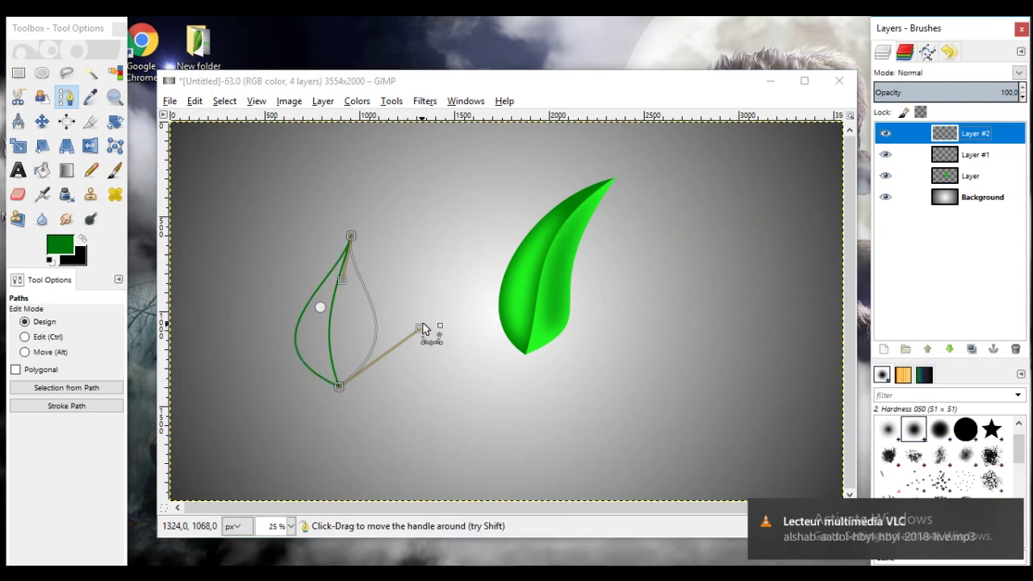
{"action": "left_click_drag", "start_coordinate": [420, 334], "coordinate": [415, 369]}
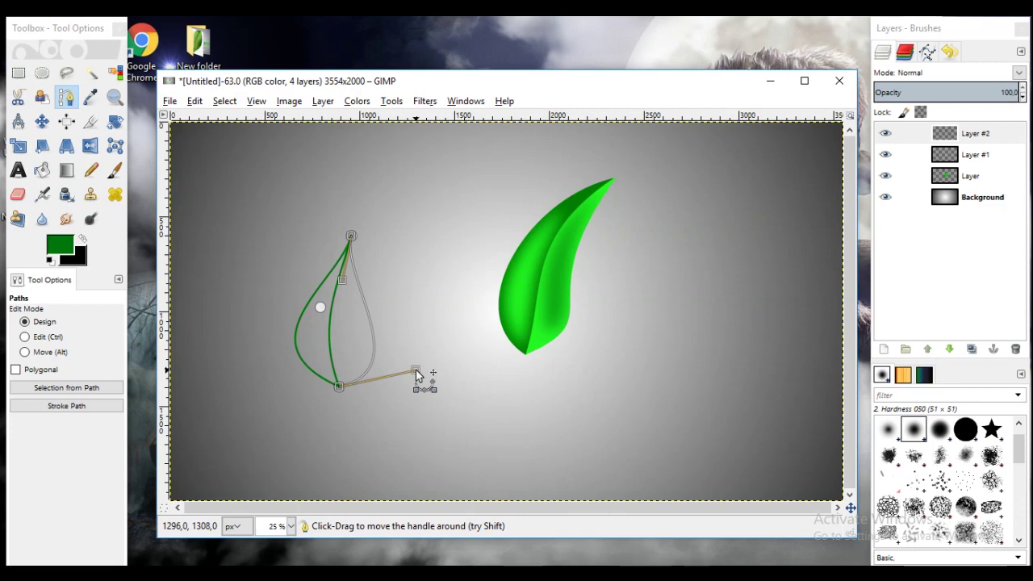
{"action": "left_click_drag", "start_coordinate": [416, 373], "coordinate": [419, 373]}
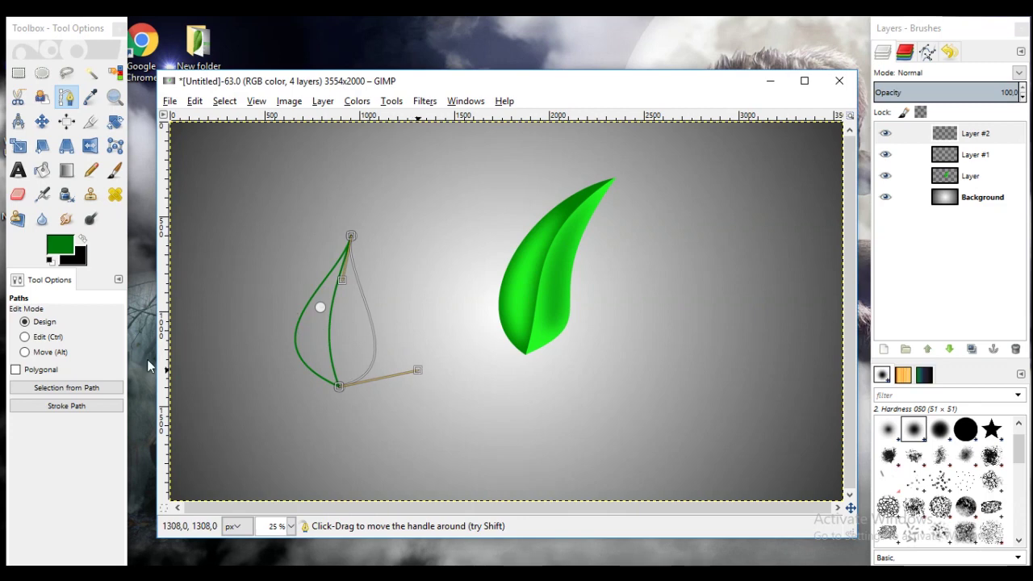
{"action": "left_click", "coordinate": [76, 406]}
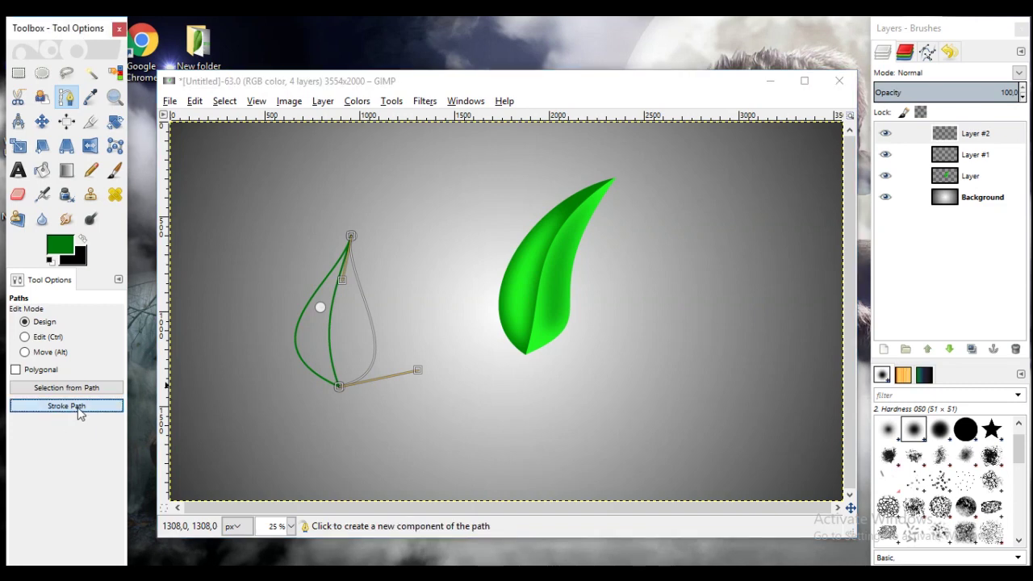
{"action": "left_click", "coordinate": [177, 543]}
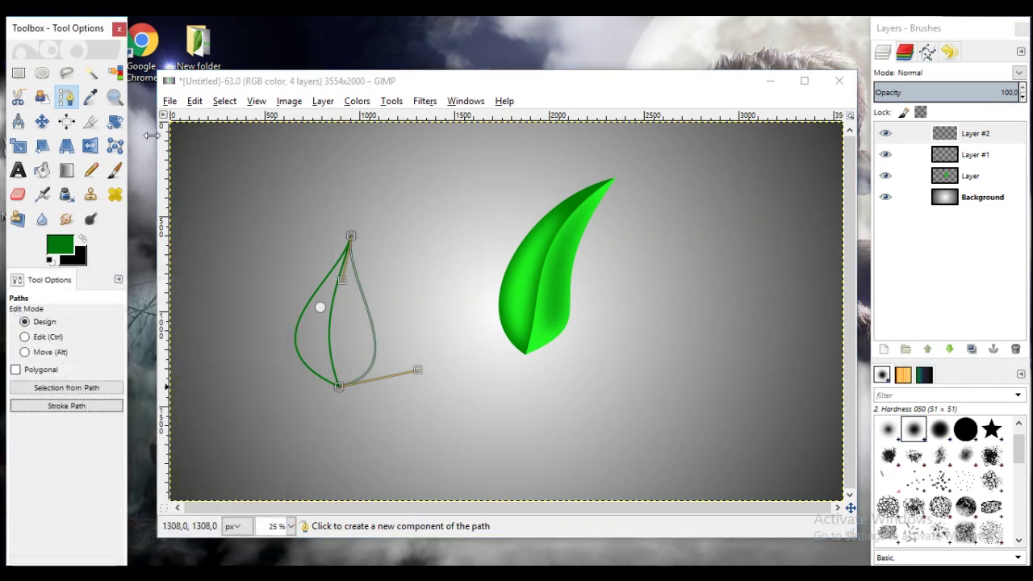
Hide Layer #2's right-half outline and make Layer #1 the active layer.
{"action": "left_click", "coordinate": [42, 121]}
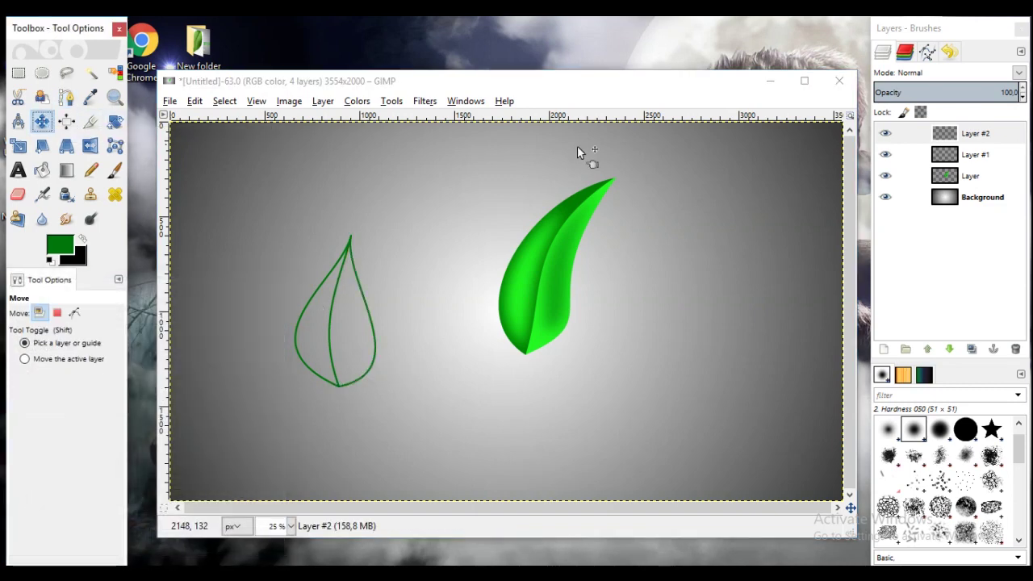
{"action": "left_click", "coordinate": [885, 133]}
{"action": "left_click", "coordinate": [885, 133]}
{"action": "left_click", "coordinate": [886, 133]}
{"action": "left_click", "coordinate": [942, 155]}
{"action": "left_click", "coordinate": [885, 155]}
{"action": "left_click", "coordinate": [885, 155]}
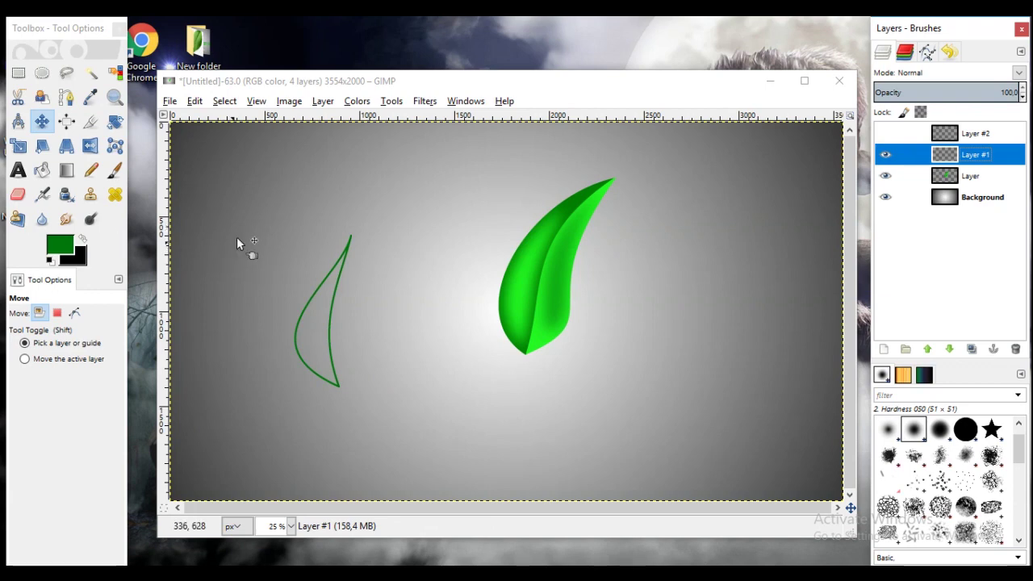
Bucket-fill the leaf's left half with bright green 24f824.
{"action": "left_click", "coordinate": [60, 243]}
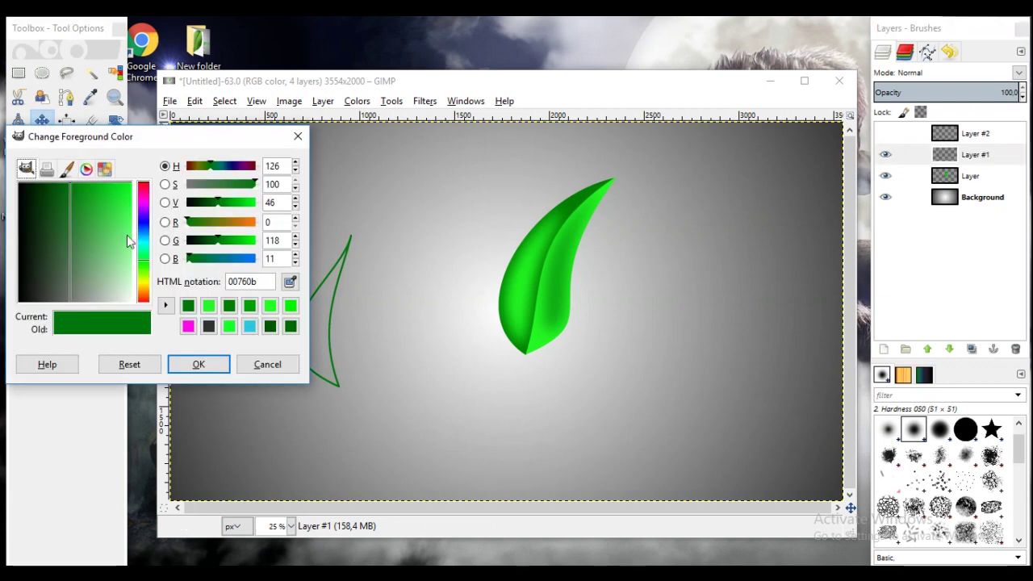
{"action": "left_click", "coordinate": [208, 306]}
{"action": "left_click", "coordinate": [198, 360]}
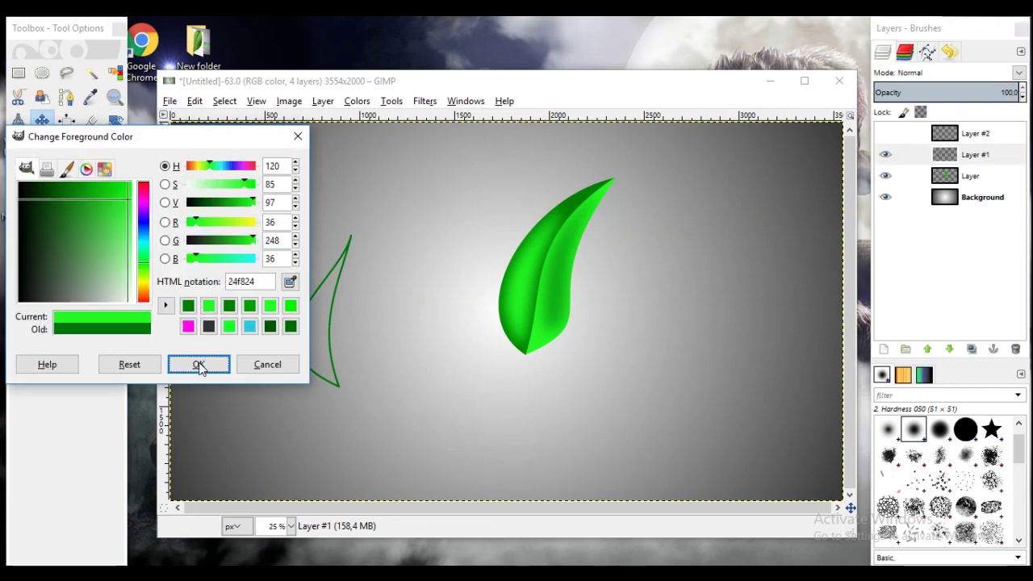
{"action": "left_click", "coordinate": [42, 168]}
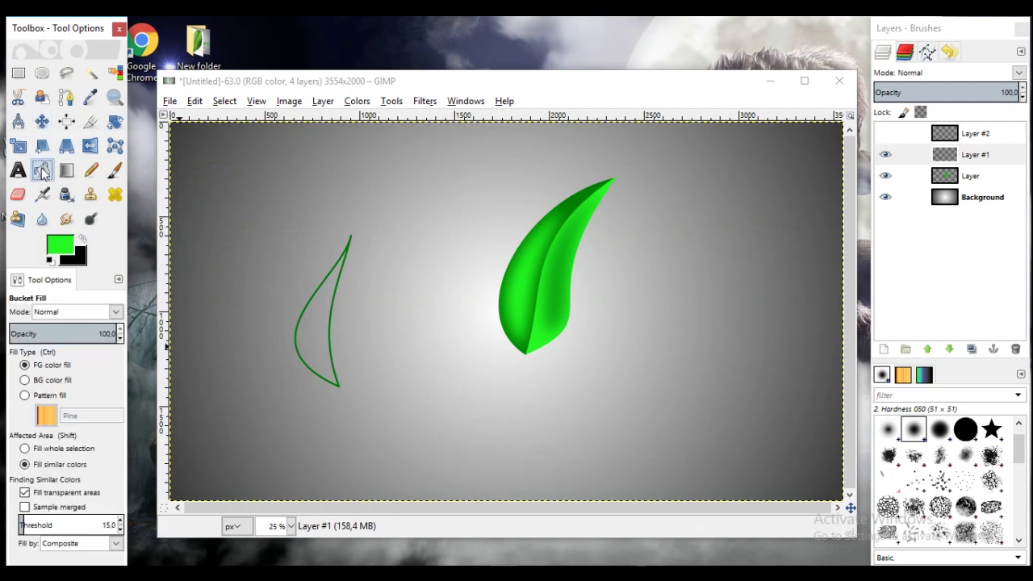
{"action": "left_click", "coordinate": [321, 342]}
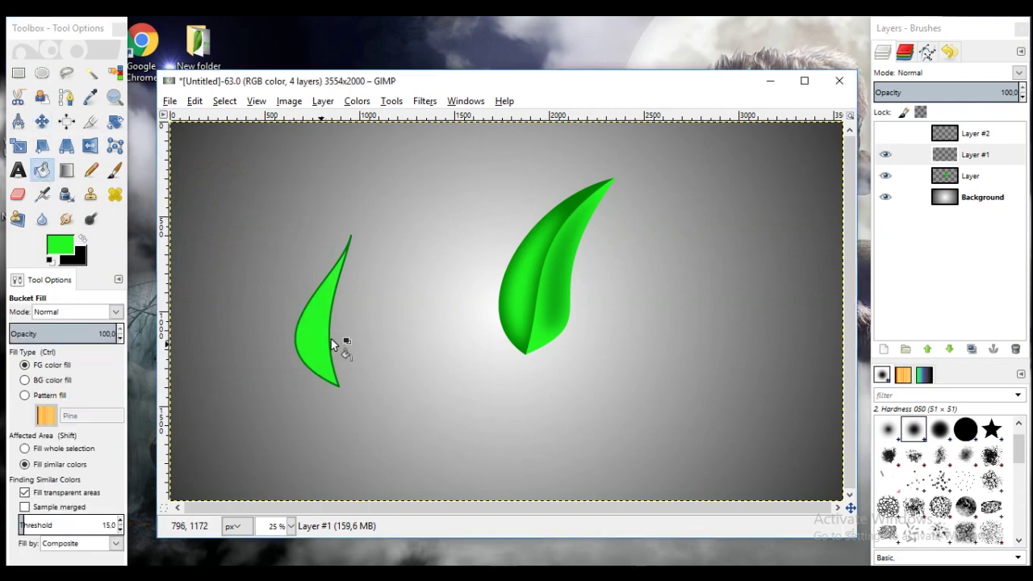
{"action": "left_click", "coordinate": [329, 339]}
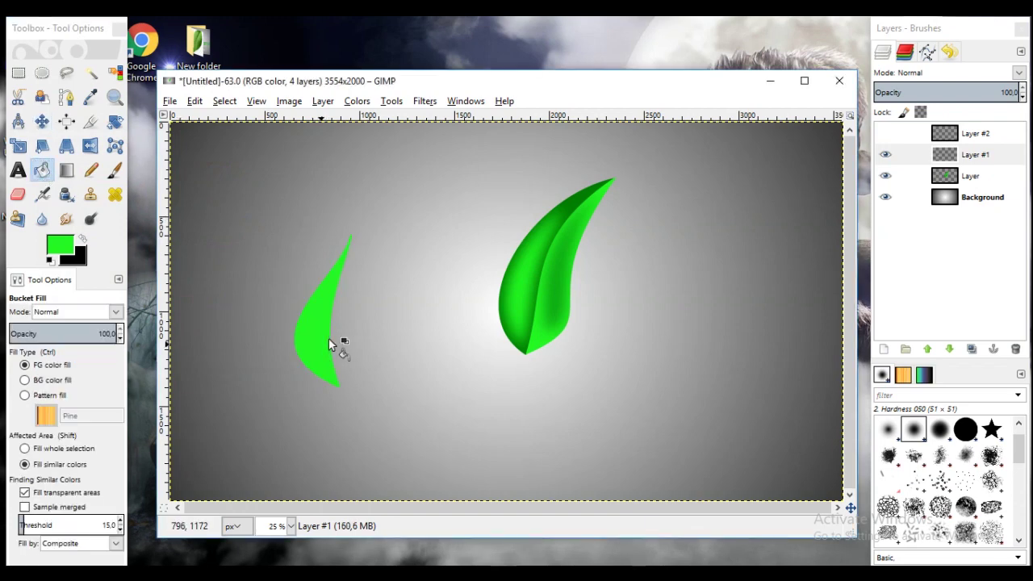
On Layer #2, bucket-fill the leaf's empty right half with dark green.
{"action": "left_click", "coordinate": [886, 135]}
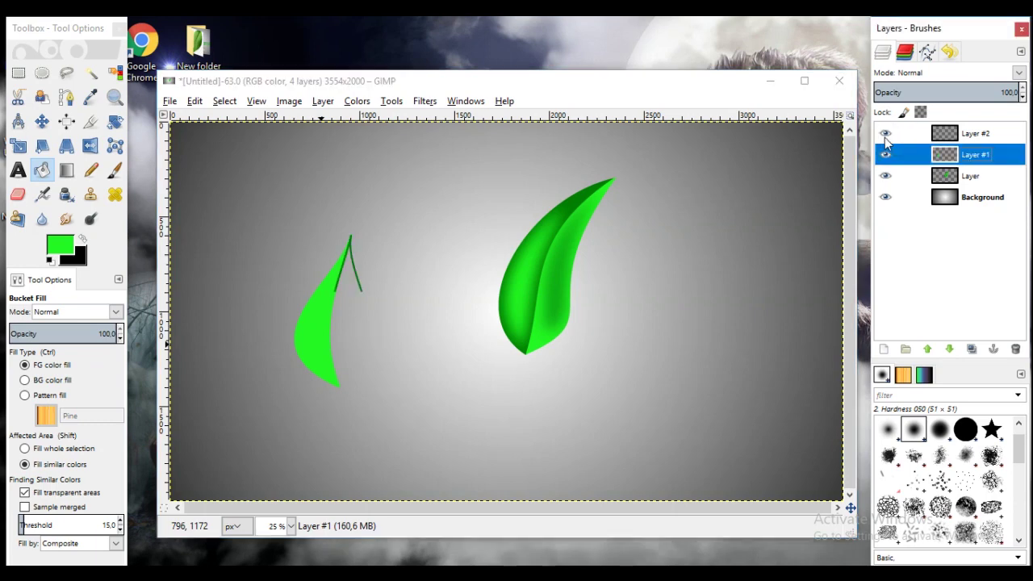
{"action": "left_click", "coordinate": [941, 134]}
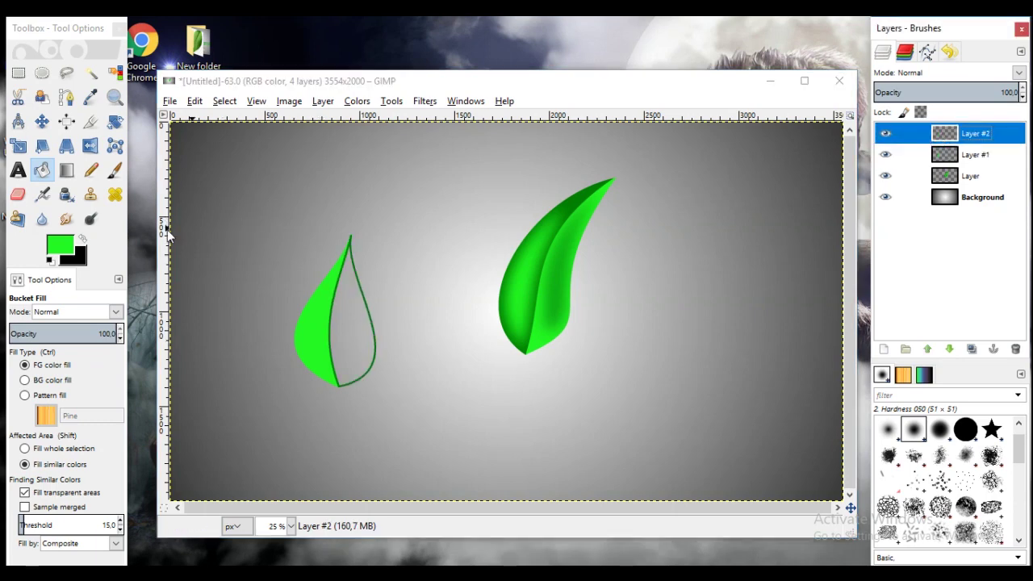
{"action": "left_click", "coordinate": [69, 243]}
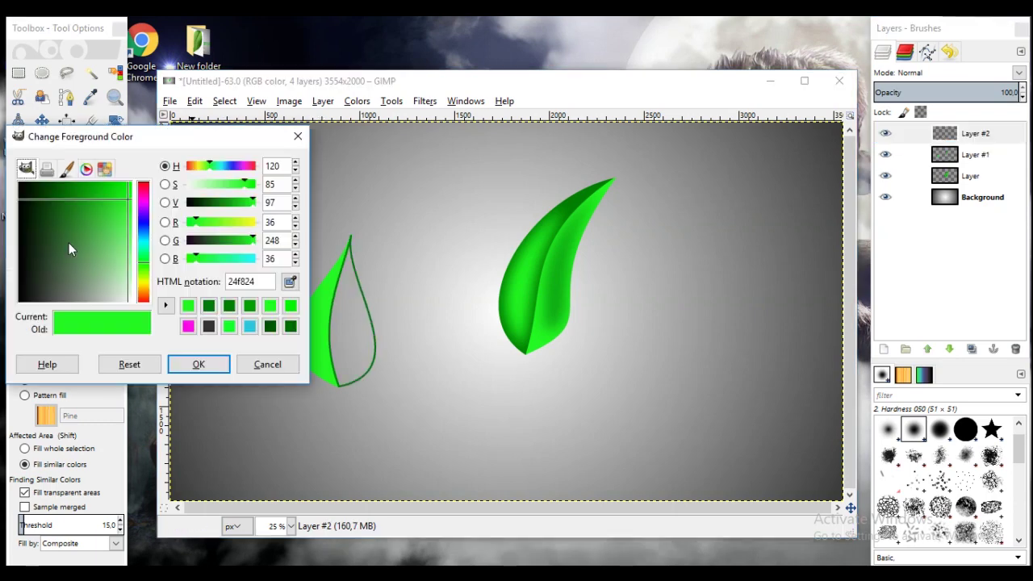
{"action": "left_click", "coordinate": [229, 305]}
{"action": "left_click", "coordinate": [183, 368]}
{"action": "left_click", "coordinate": [197, 364]}
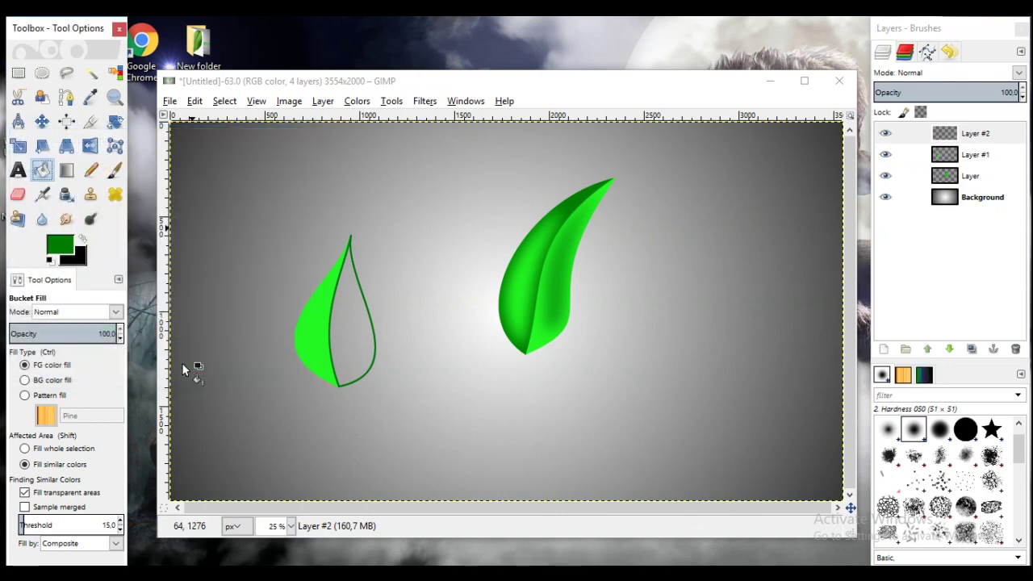
{"action": "left_click", "coordinate": [363, 339]}
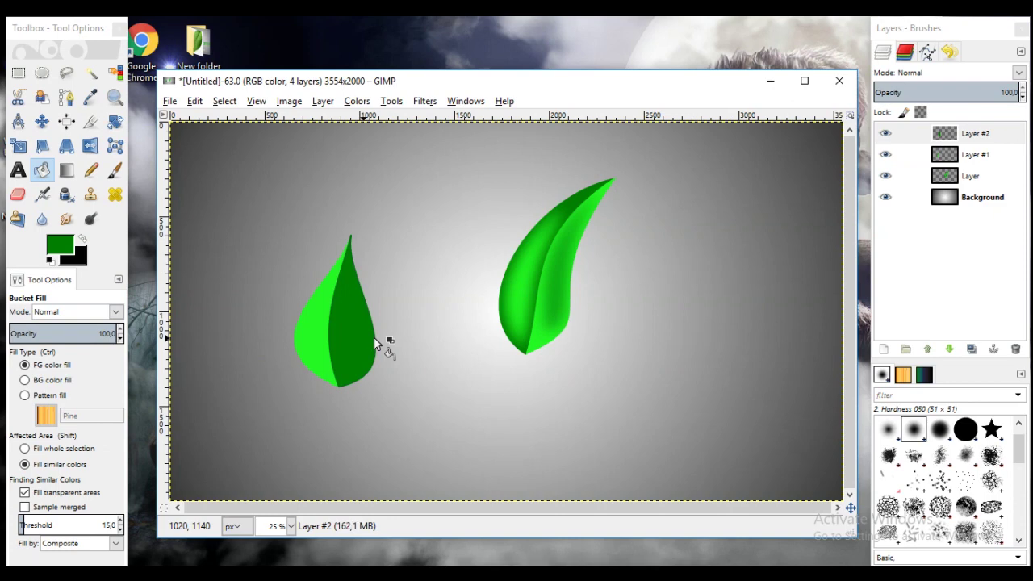
Open the Select menu, make Layer #1 active, and begin adding a new layer.
{"action": "left_click", "coordinate": [224, 102]}
{"action": "left_click", "coordinate": [227, 104]}
{"action": "left_click", "coordinate": [944, 157]}
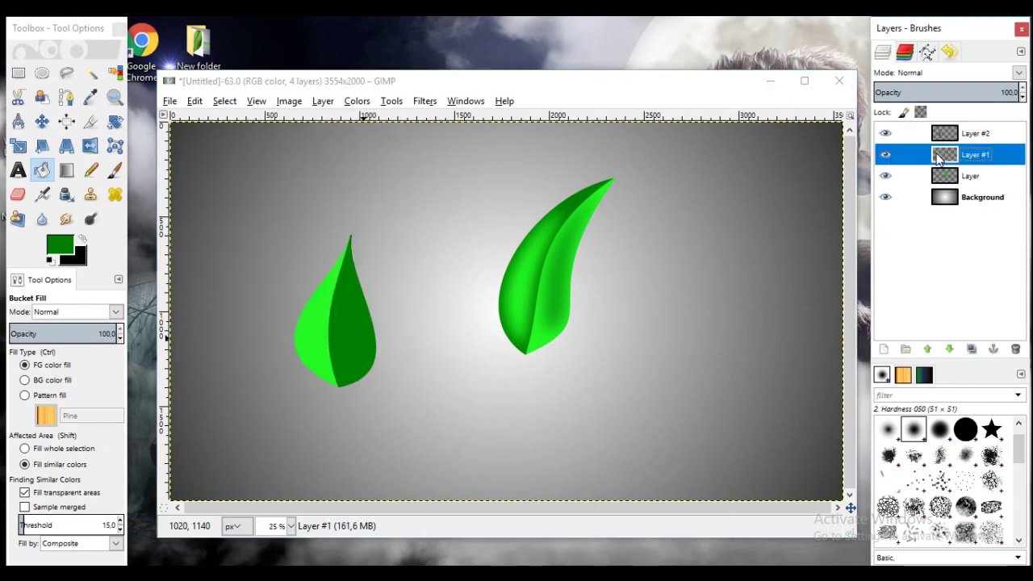
{"action": "left_click", "coordinate": [885, 350]}
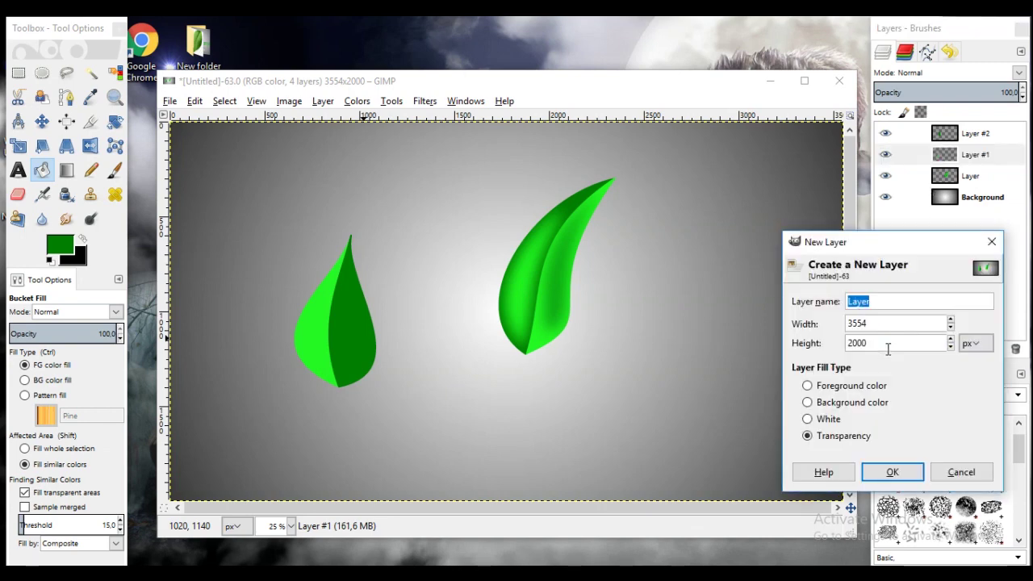
Add transparent Layer #3 and draw a curved path from the leaf's left edge to its bottom tip.
{"action": "left_click", "coordinate": [893, 471]}
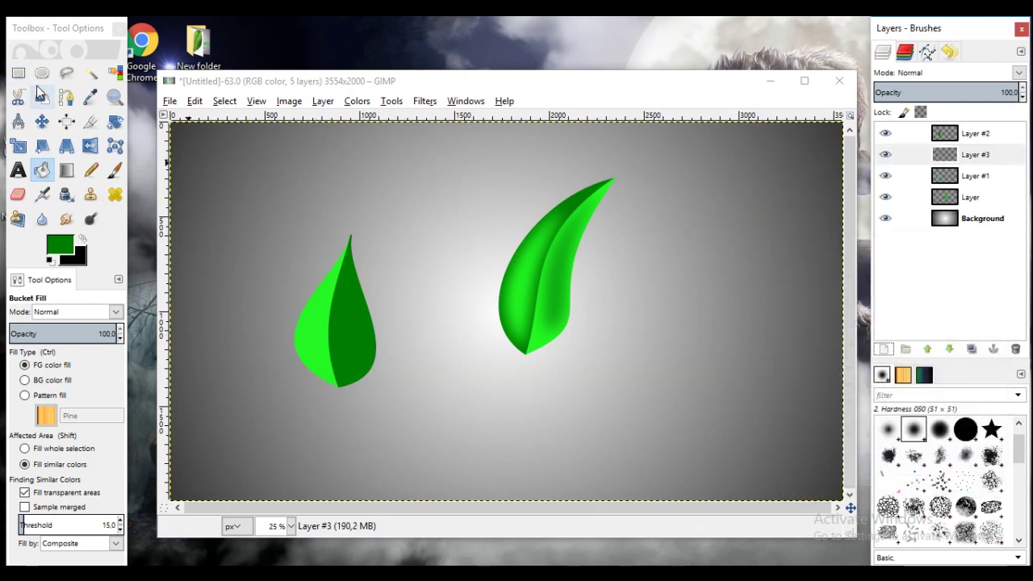
{"action": "left_click", "coordinate": [66, 97]}
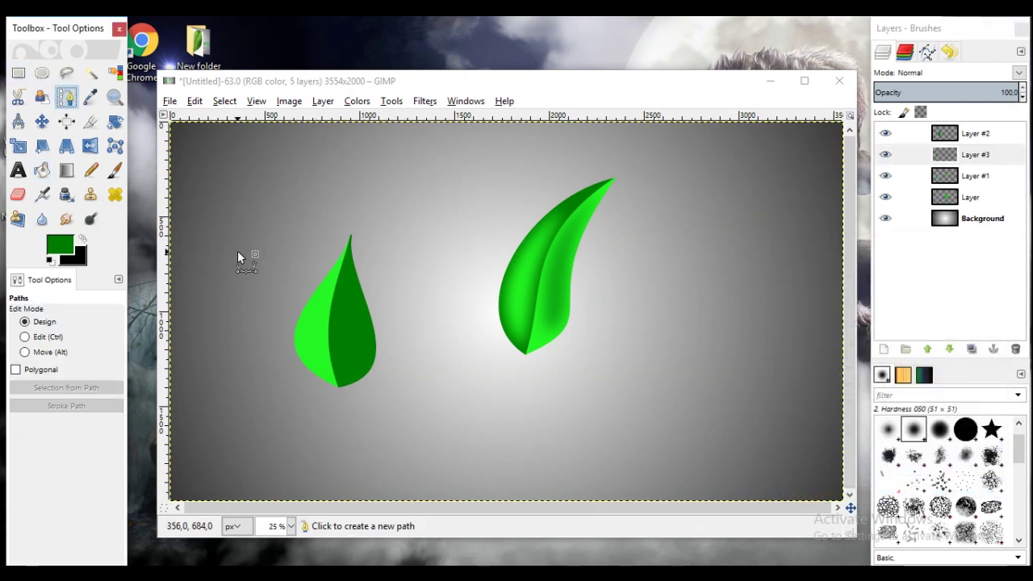
{"action": "left_click", "coordinate": [325, 295]}
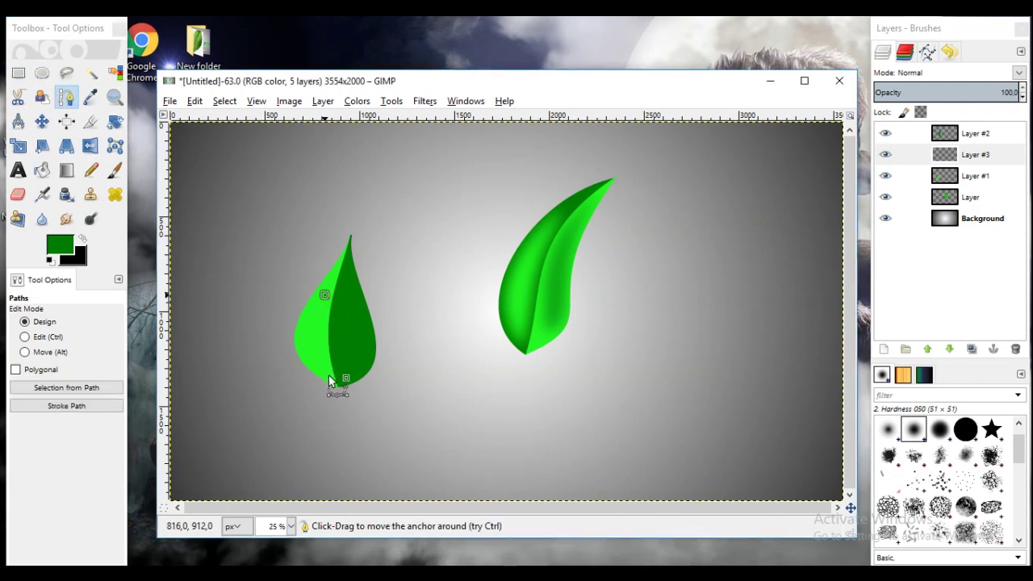
{"action": "left_click", "coordinate": [329, 380]}
{"action": "left_click_drag", "start_coordinate": [326, 356], "coordinate": [322, 345]}
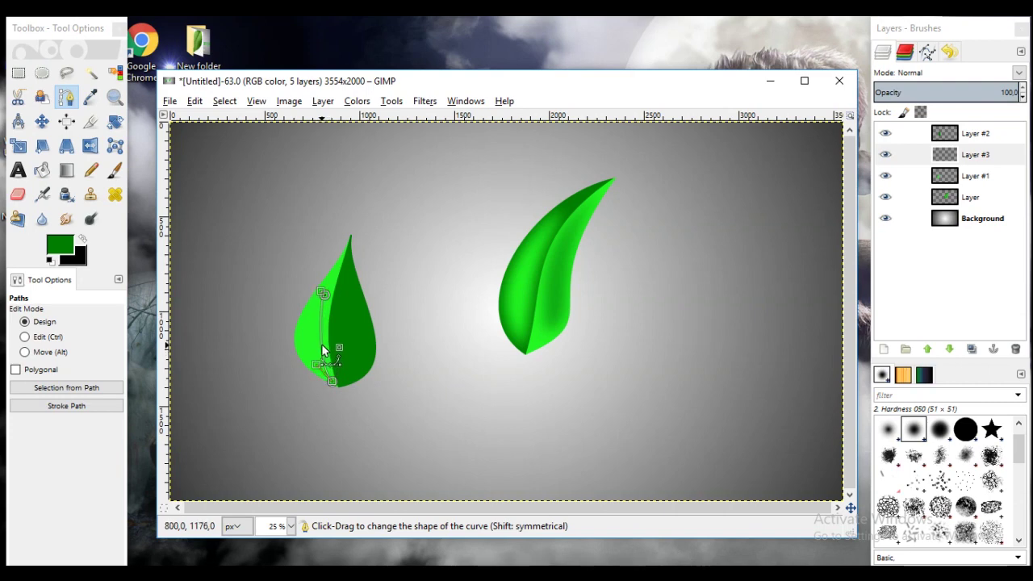
{"action": "left_click_drag", "start_coordinate": [323, 297], "coordinate": [324, 300]}
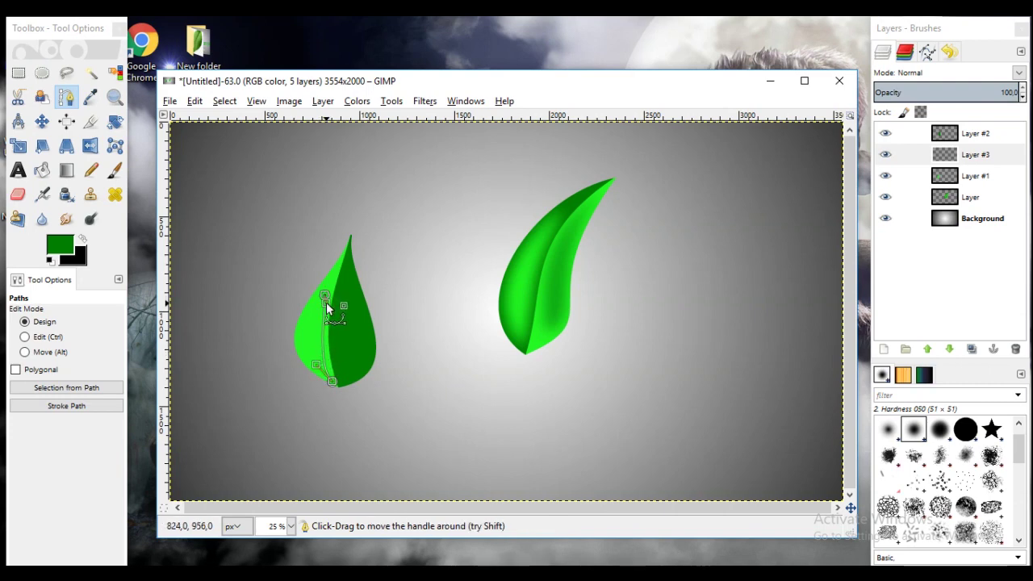
{"action": "left_click_drag", "start_coordinate": [326, 375], "coordinate": [316, 349]}
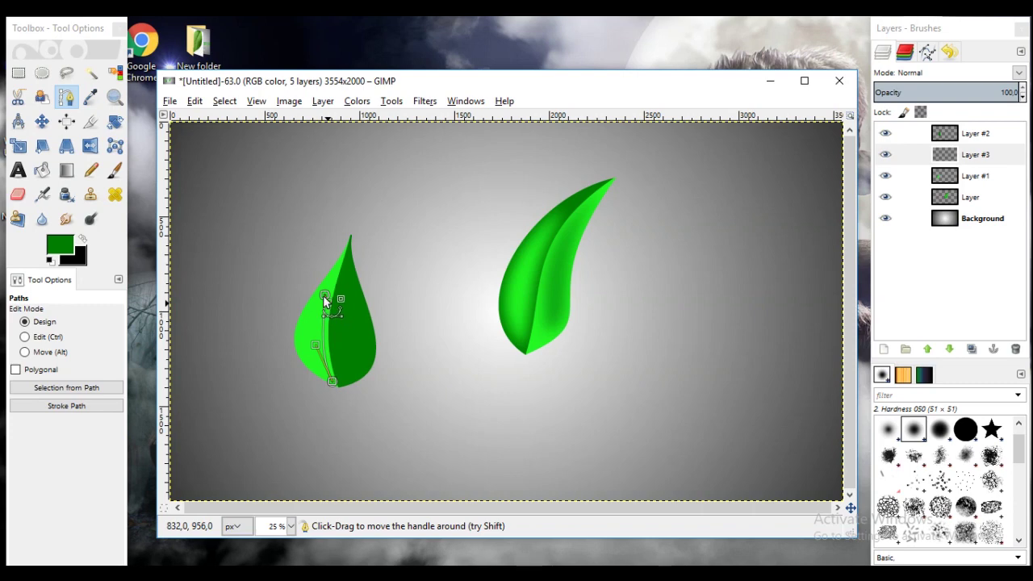
{"action": "left_click", "coordinate": [382, 271]}
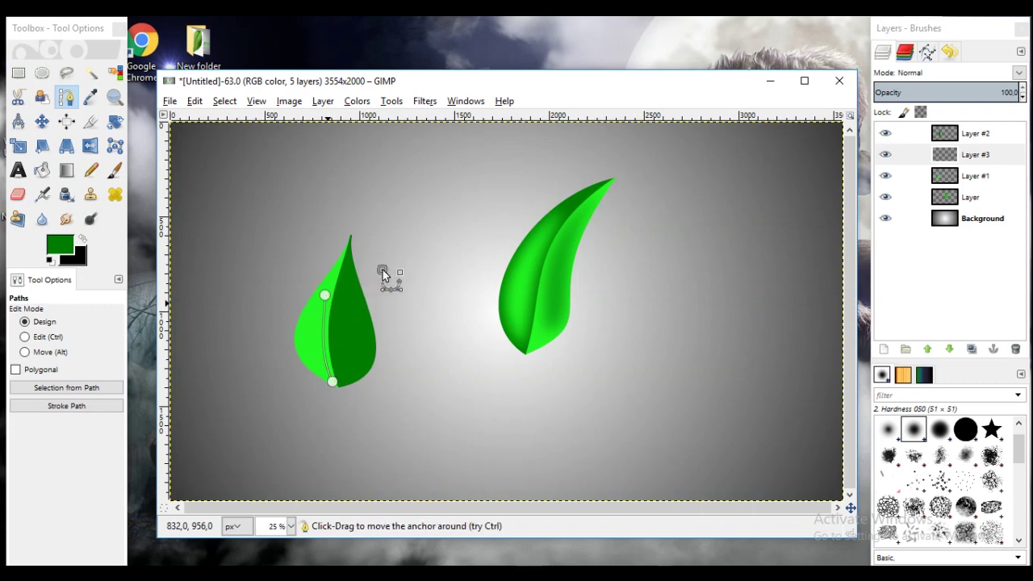
{"action": "left_click_drag", "start_coordinate": [328, 288], "coordinate": [331, 277]}
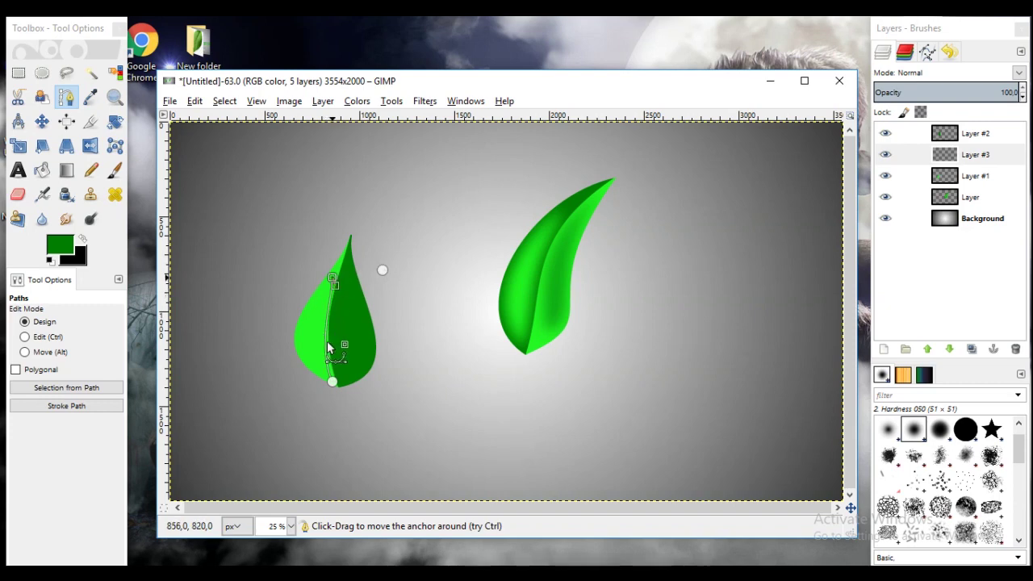
{"action": "left_click_drag", "start_coordinate": [325, 341], "coordinate": [322, 335]}
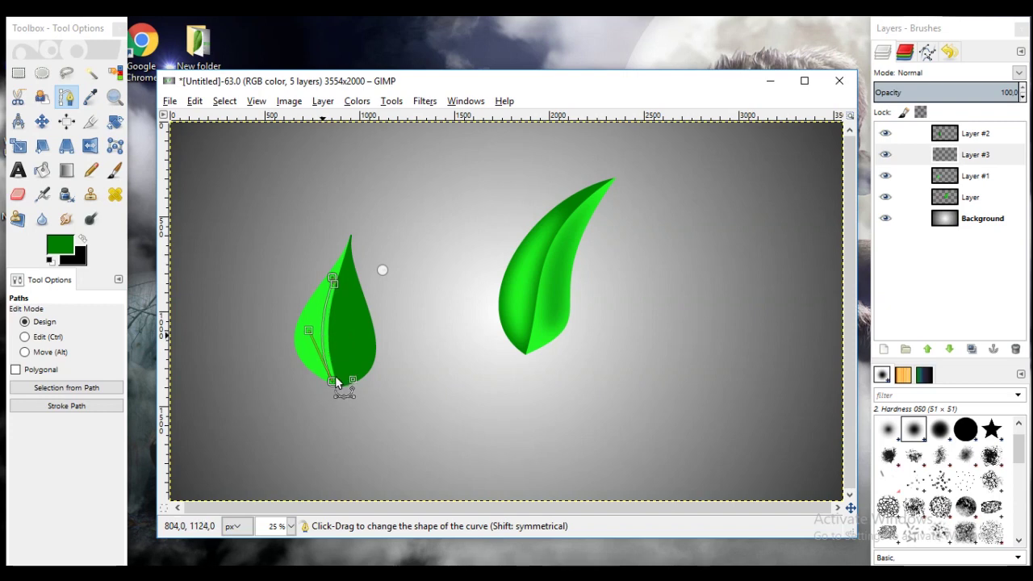
Stroke the curve as a thin dark green line, adjusting and restroking it.
{"action": "left_click", "coordinate": [110, 406]}
{"action": "left_click", "coordinate": [182, 542]}
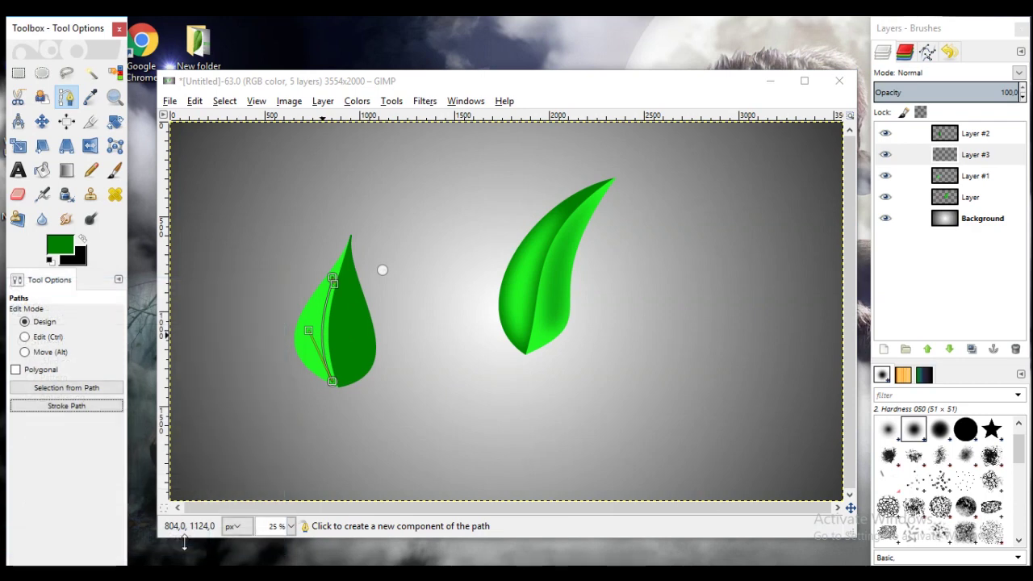
{"action": "left_click_drag", "start_coordinate": [299, 335], "coordinate": [262, 345]}
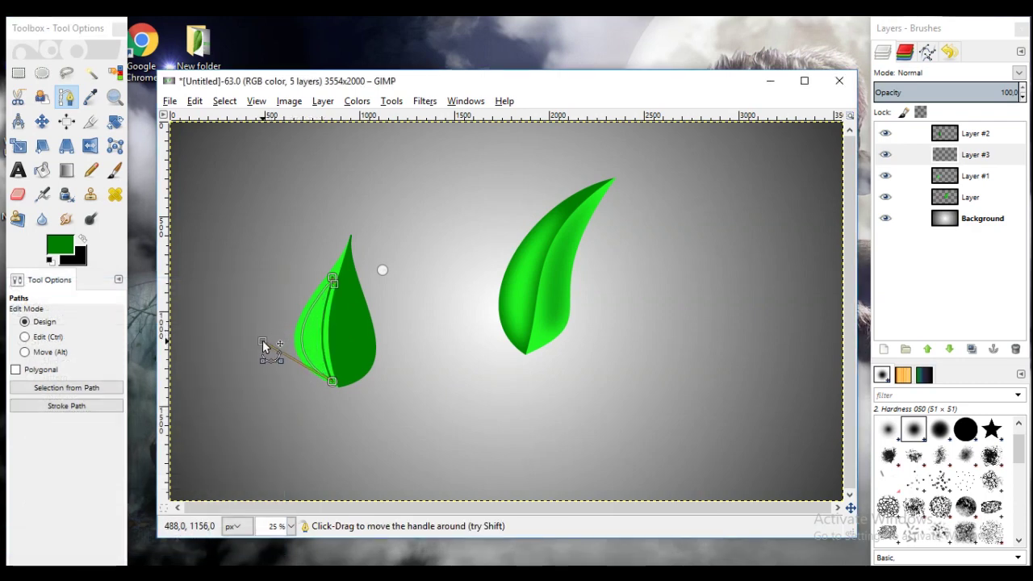
{"action": "left_click", "coordinate": [113, 405]}
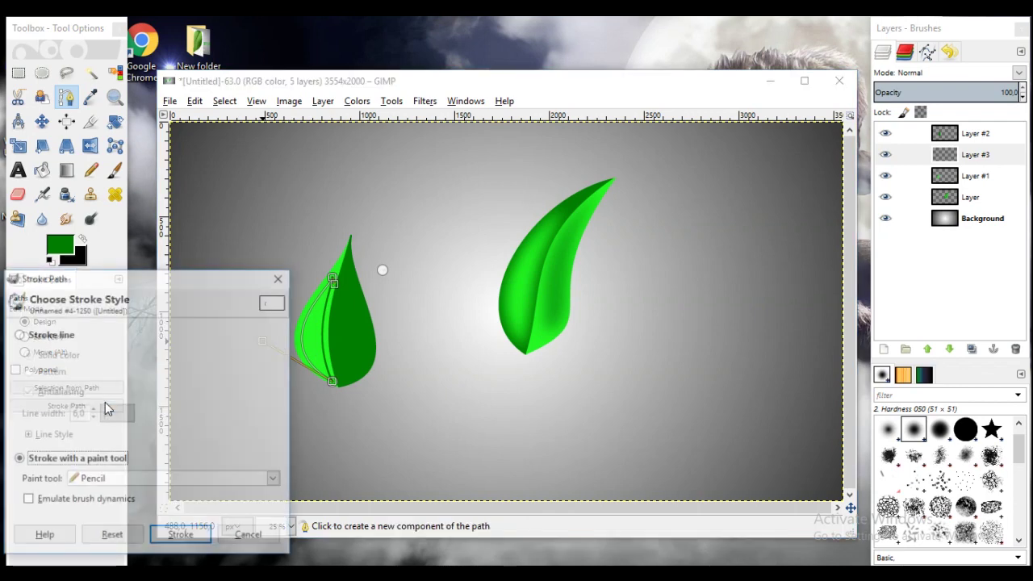
{"action": "left_click", "coordinate": [179, 537]}
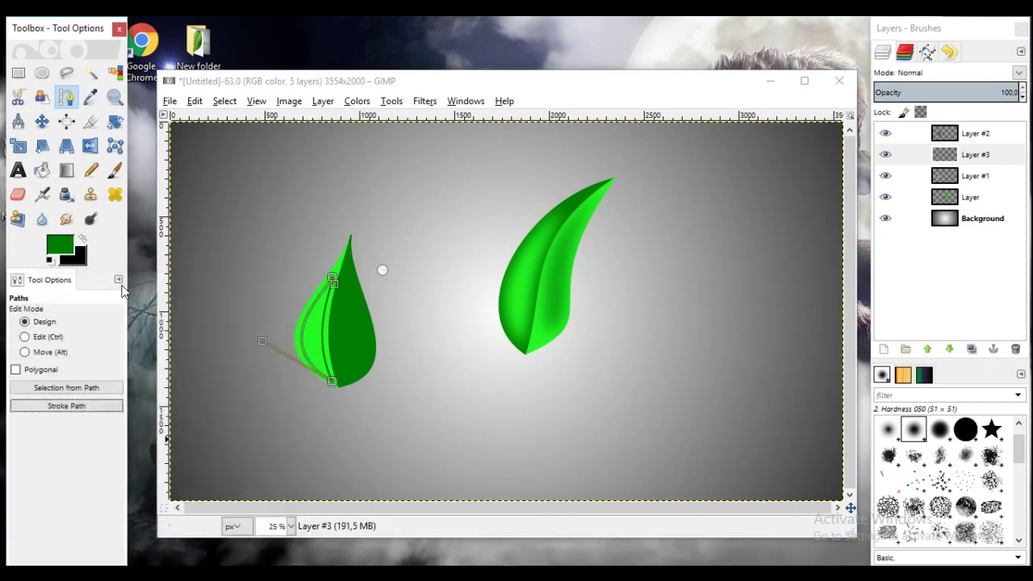
{"action": "left_click", "coordinate": [41, 120]}
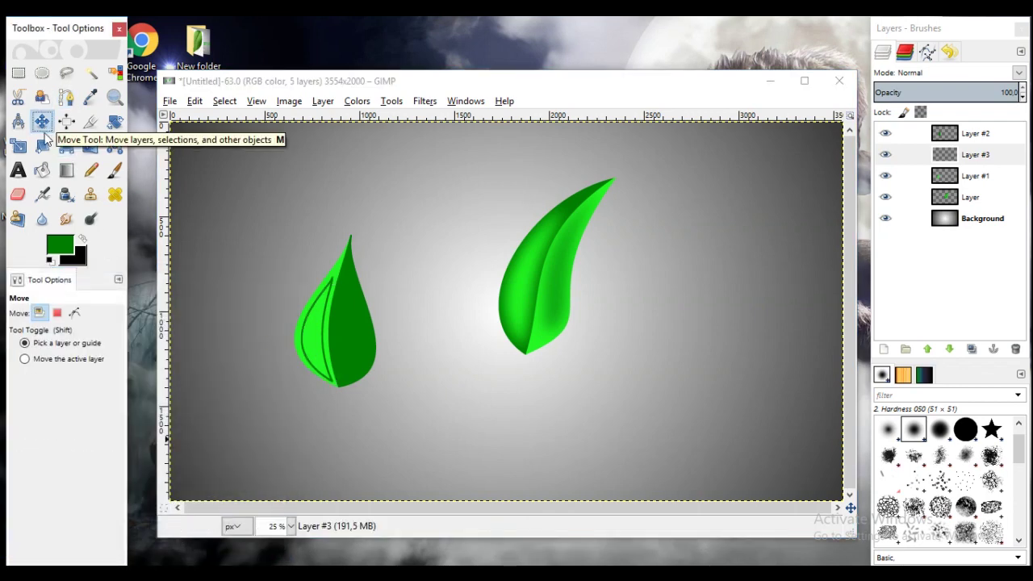
Fill the sliver beside the new line dark green and Gaussian-blur Layer #3 by 152 px.
{"action": "left_click", "coordinate": [327, 360]}
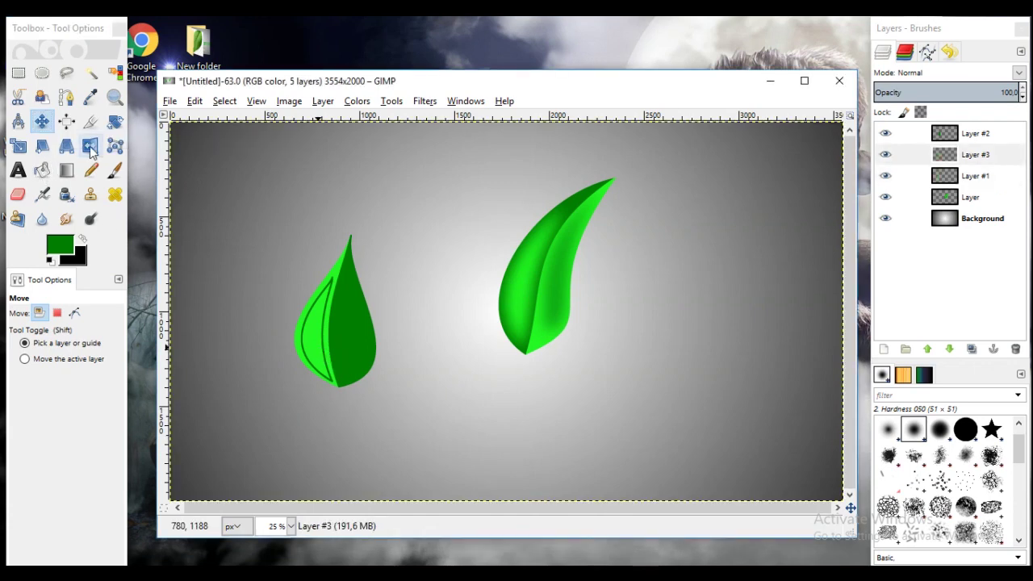
{"action": "left_click", "coordinate": [42, 171]}
{"action": "left_click", "coordinate": [308, 331]}
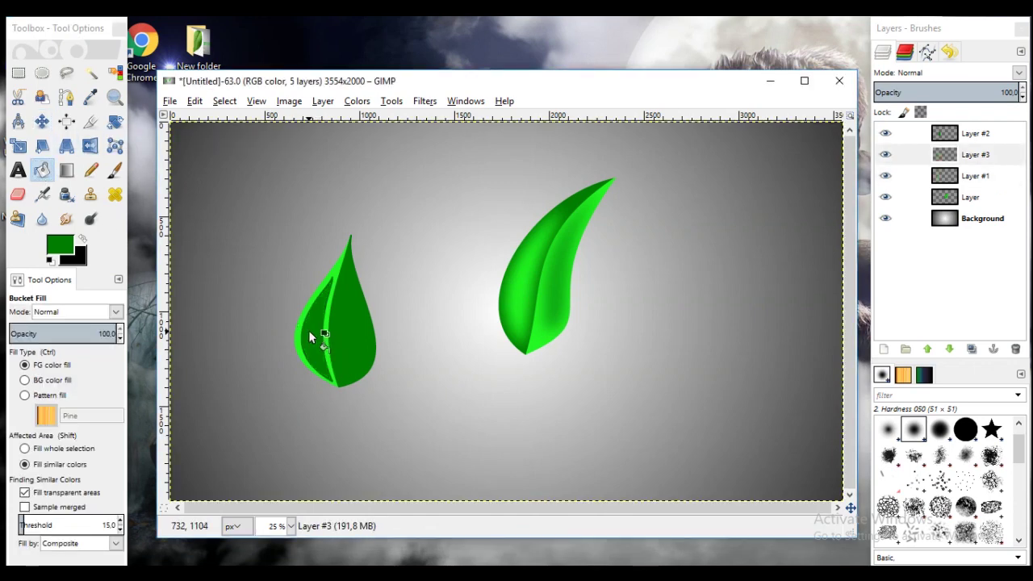
{"action": "left_click", "coordinate": [892, 156]}
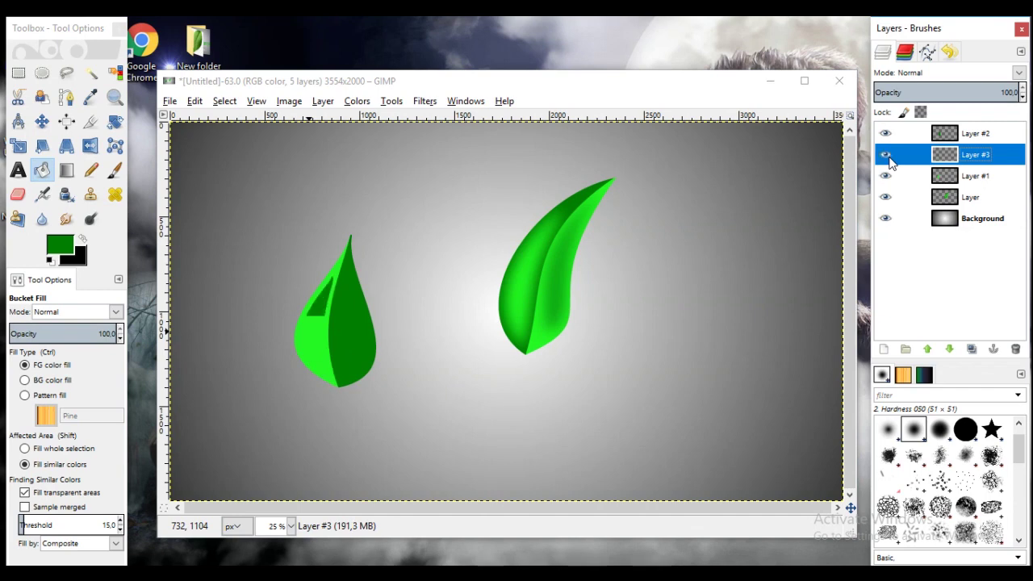
{"action": "left_click", "coordinate": [424, 101]}
{"action": "mouse_move", "coordinate": [439, 188]}
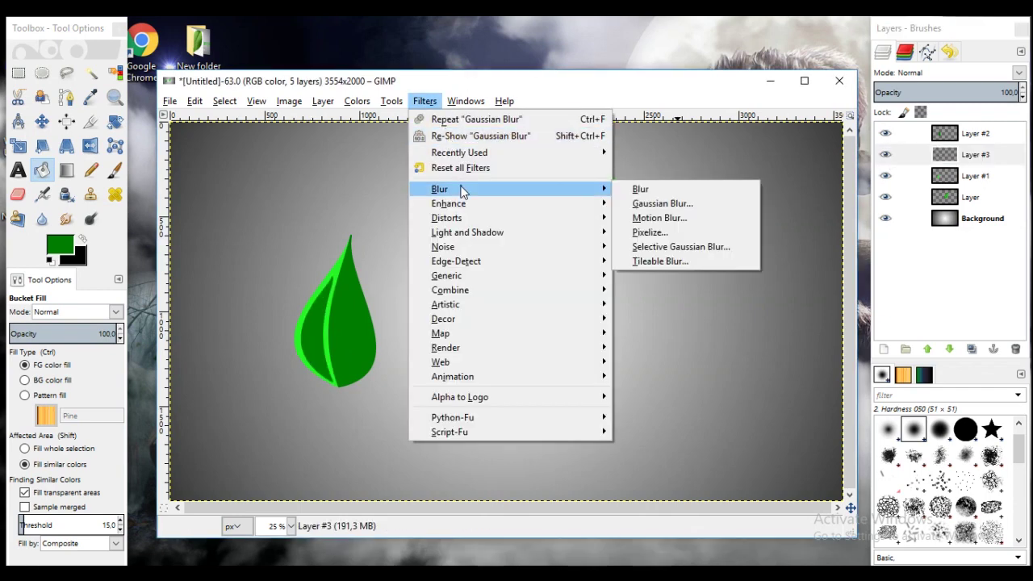
{"action": "left_click", "coordinate": [631, 203]}
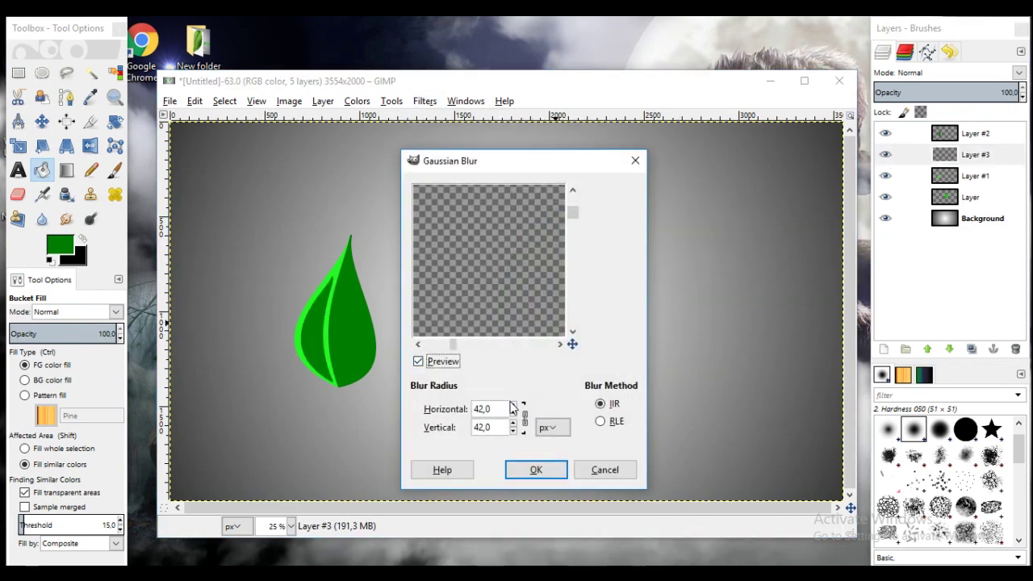
{"action": "scroll", "coordinate": [511, 409], "scroll_direction": "up", "scroll_amount": 5}
{"action": "scroll", "coordinate": [514, 410], "scroll_direction": "up", "scroll_amount": 6}
{"action": "left_click", "coordinate": [518, 468]}
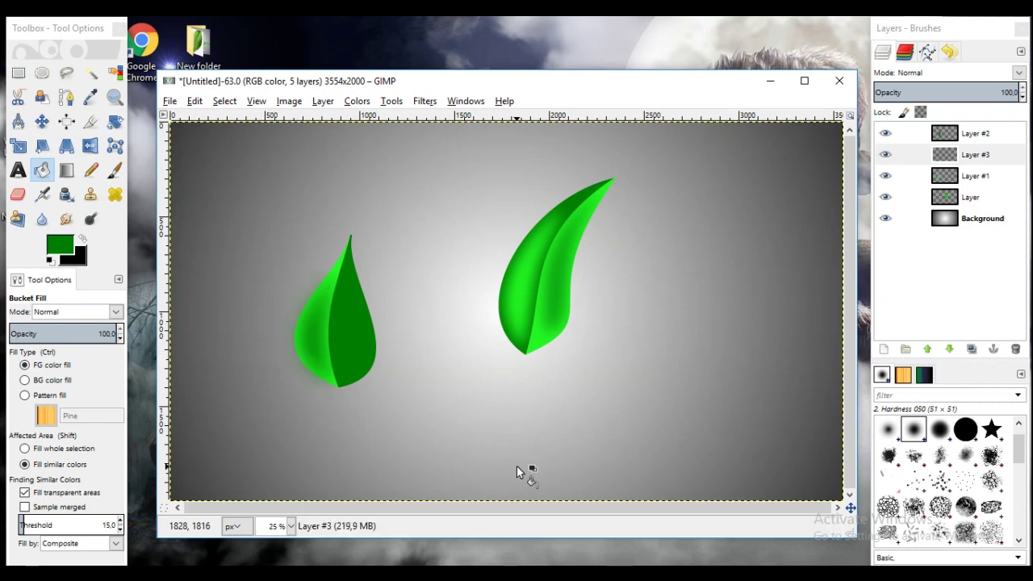
Trim Layer #3's blur to the leaf shape using Layer #1's alpha, inverted and cut.
{"action": "right_click", "coordinate": [942, 176]}
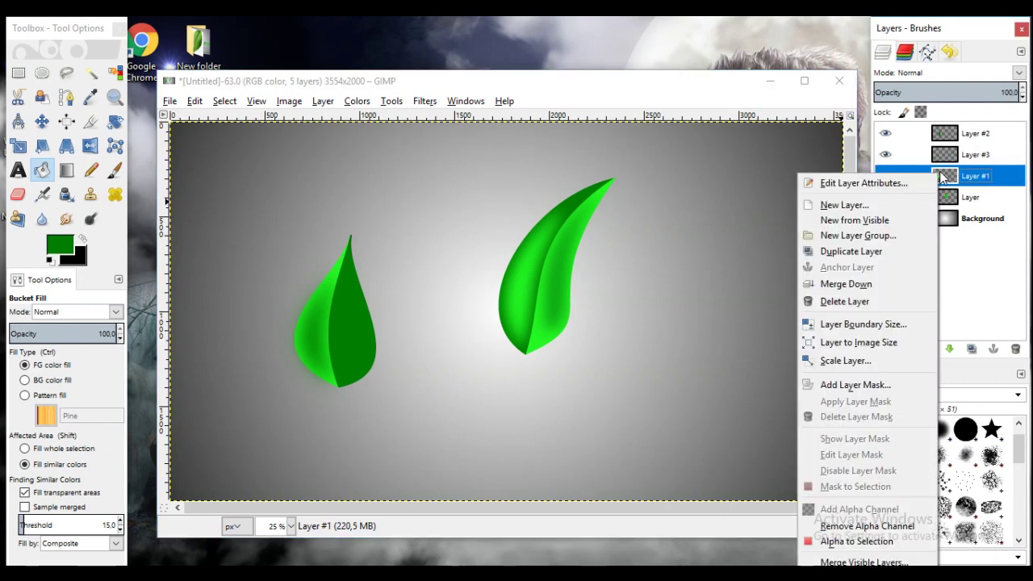
{"action": "left_click", "coordinate": [851, 547]}
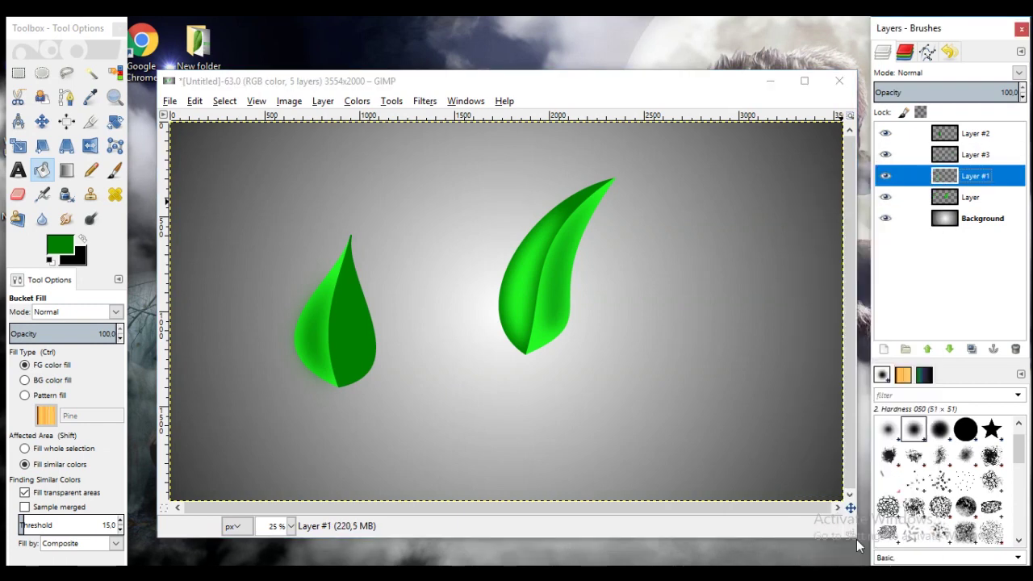
{"action": "left_click", "coordinate": [953, 161]}
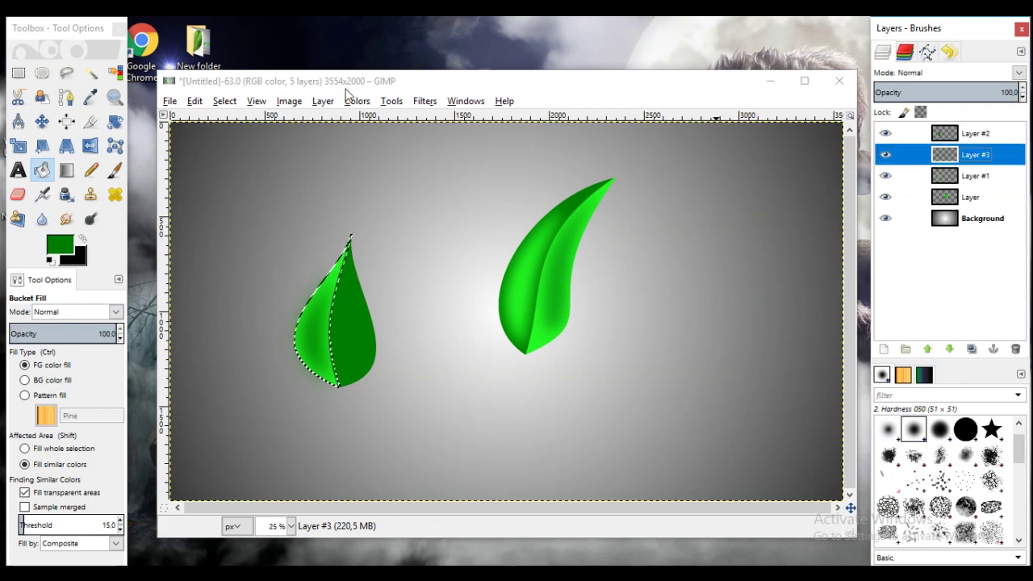
{"action": "left_click", "coordinate": [225, 101]}
{"action": "left_click", "coordinate": [246, 158]}
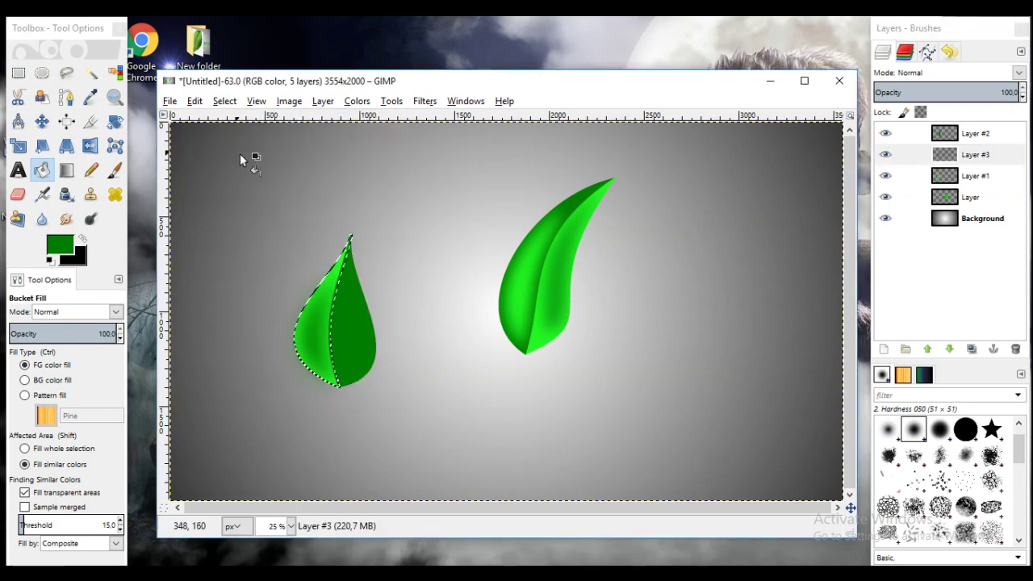
{"action": "left_click", "coordinate": [194, 100]}
{"action": "left_click", "coordinate": [211, 192]}
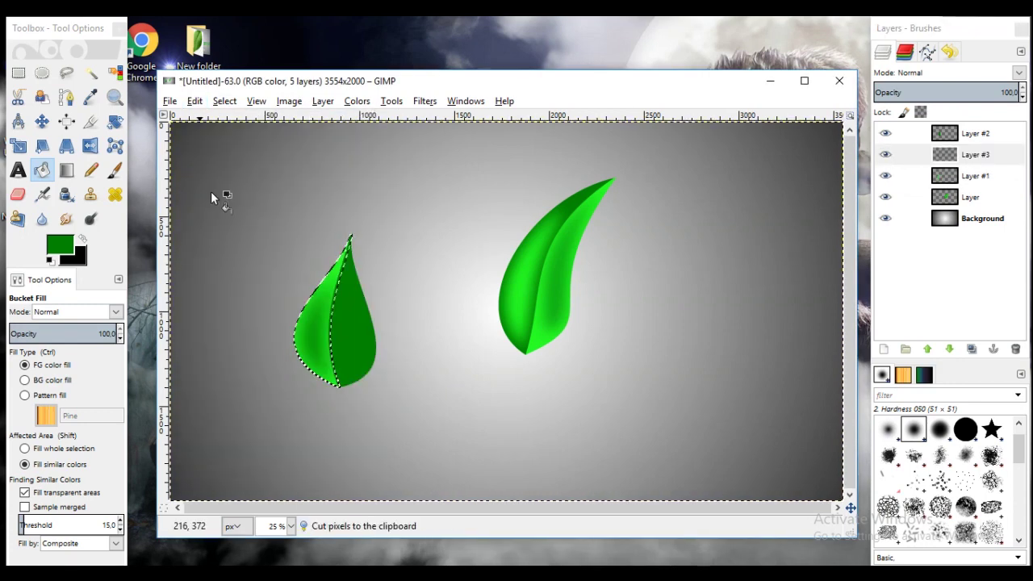
{"action": "left_click", "coordinate": [224, 101]}
{"action": "left_click", "coordinate": [232, 140]}
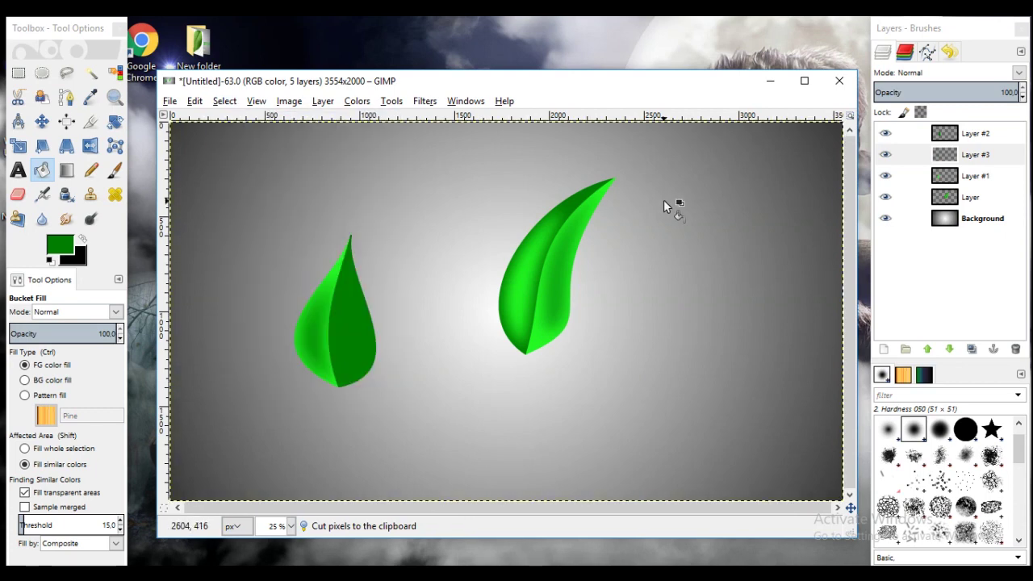
Check Layer #2's visibility, make it active and begin adding a new layer.
{"action": "left_click", "coordinate": [885, 133]}
{"action": "left_click", "coordinate": [886, 134]}
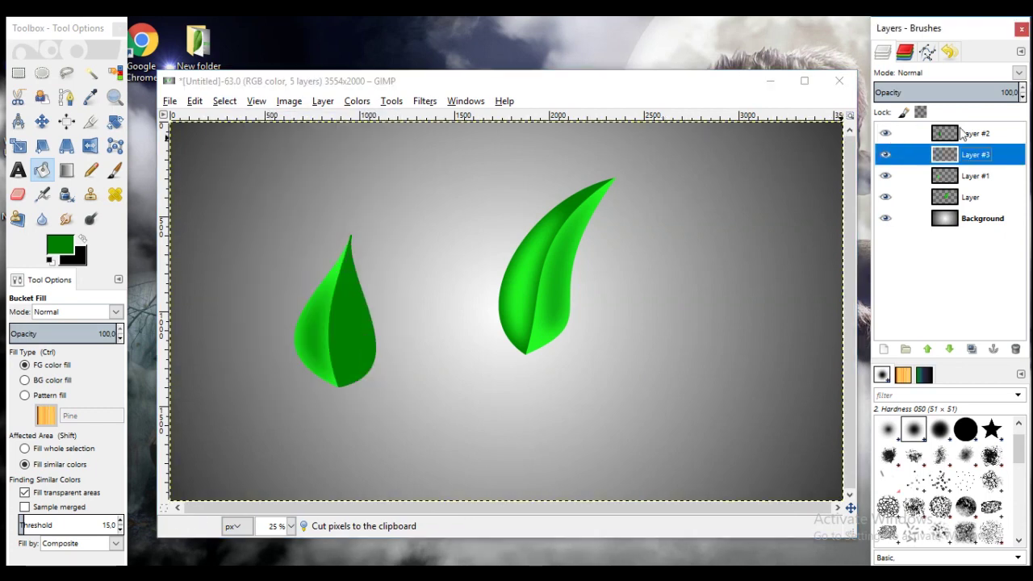
{"action": "left_click", "coordinate": [964, 134]}
{"action": "left_click", "coordinate": [884, 348]}
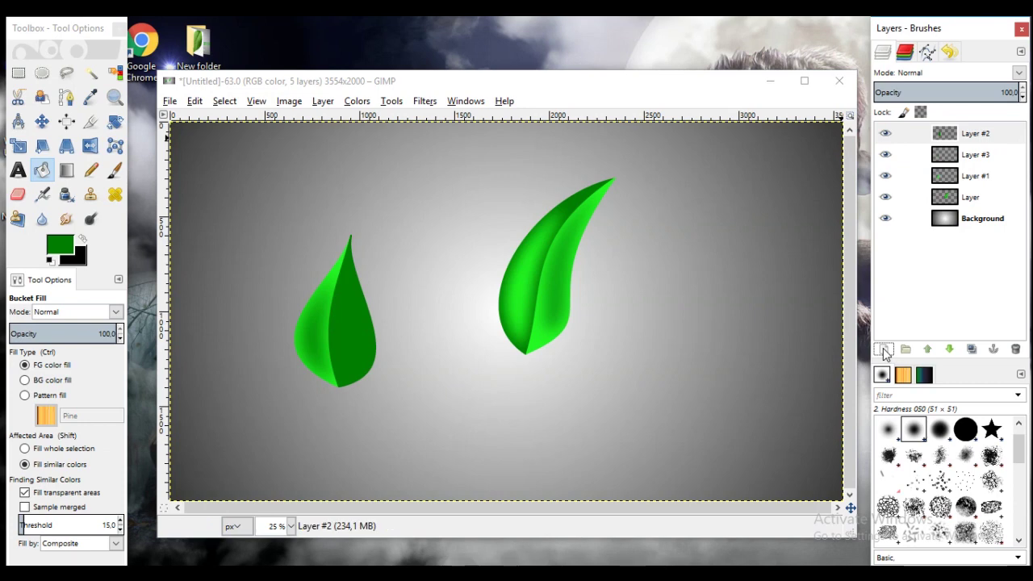
Create Layer #4 and draw a curved path from leaf tip to base along the right edge.
{"action": "left_click", "coordinate": [887, 476]}
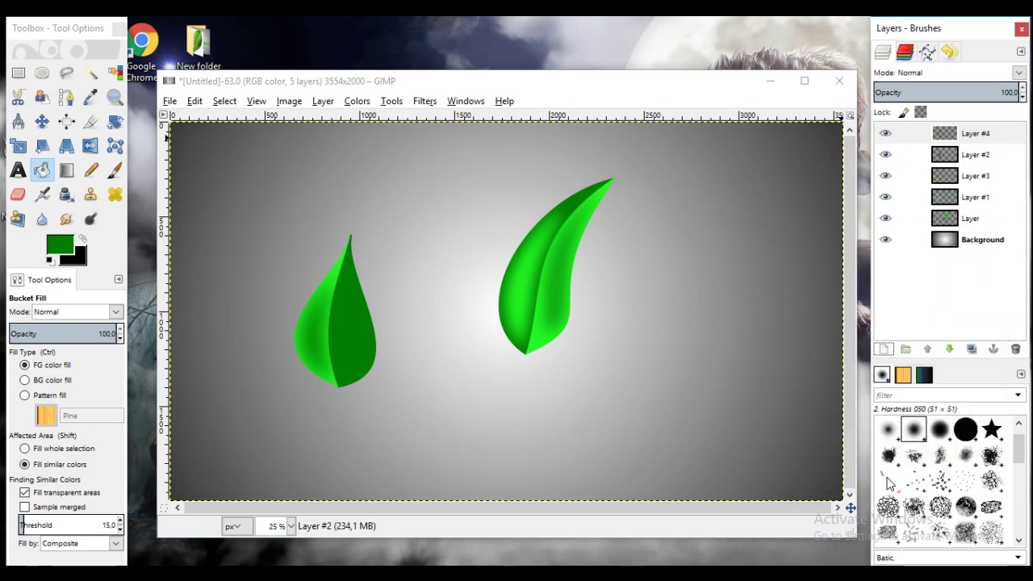
{"action": "left_click", "coordinate": [66, 97]}
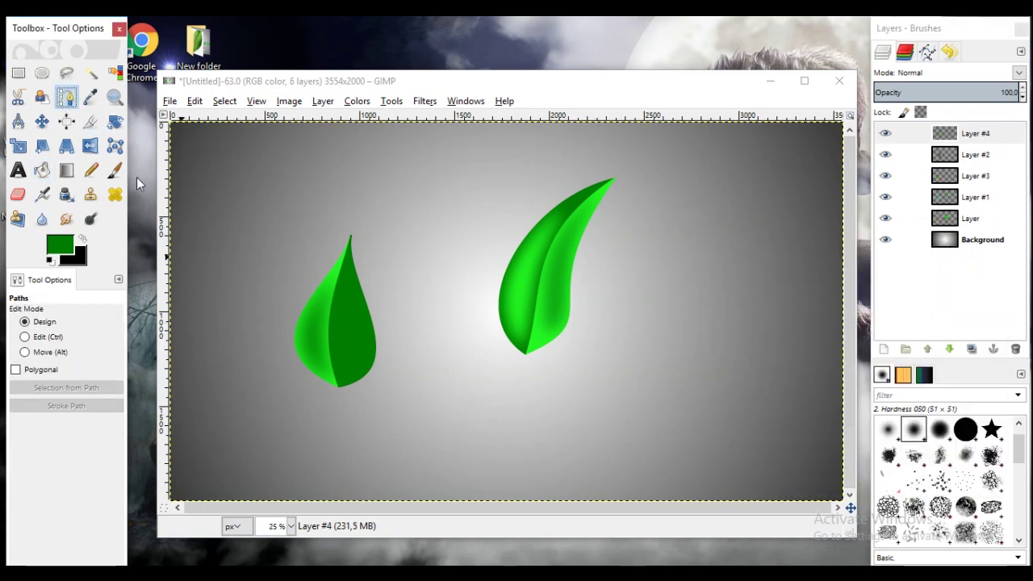
{"action": "left_click", "coordinate": [347, 262]}
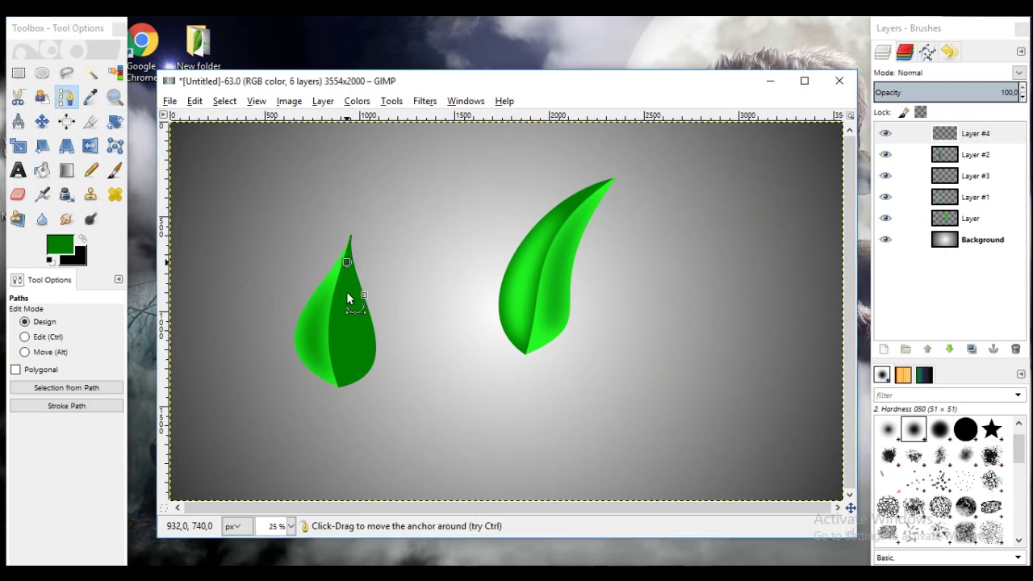
{"action": "left_click", "coordinate": [342, 378]}
{"action": "mouse_move", "coordinate": [342, 335]}
{"action": "left_mouse_down"}
{"action": "mouse_move", "coordinate": [370, 353]}
{"action": "mouse_move", "coordinate": [375, 334]}
{"action": "left_mouse_up"}
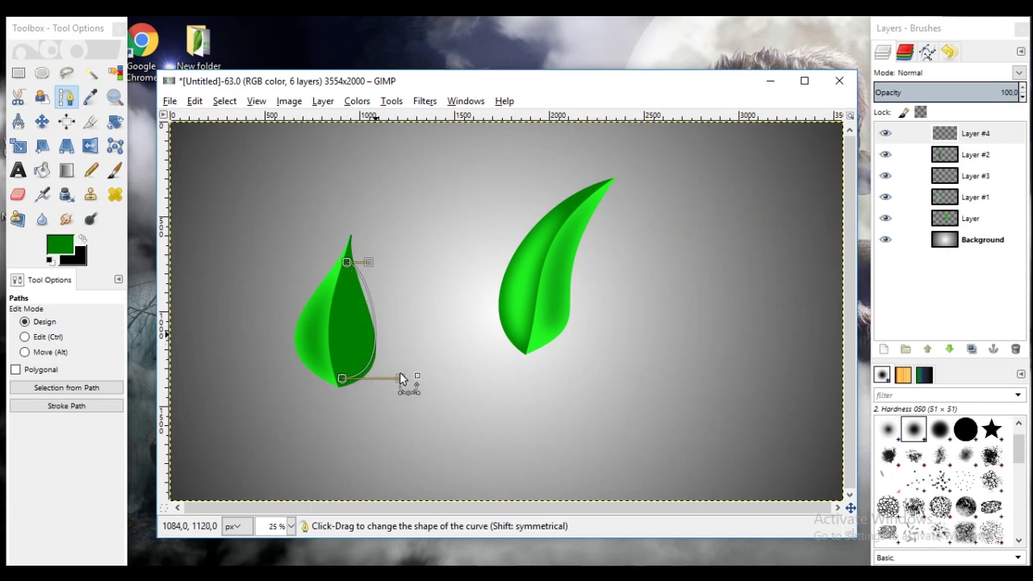
{"action": "left_click_drag", "start_coordinate": [400, 377], "coordinate": [400, 375]}
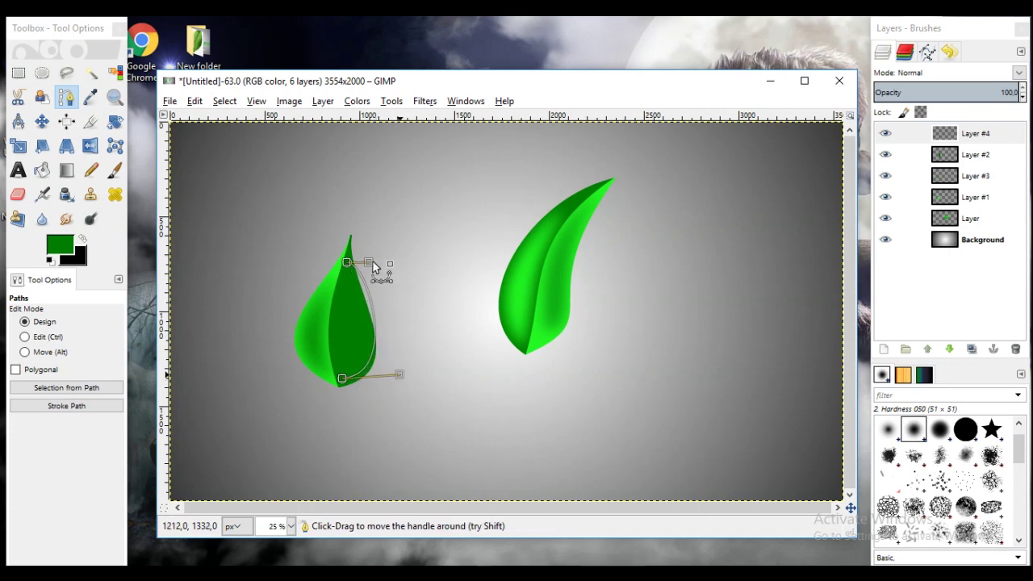
{"action": "left_click_drag", "start_coordinate": [370, 262], "coordinate": [360, 308]}
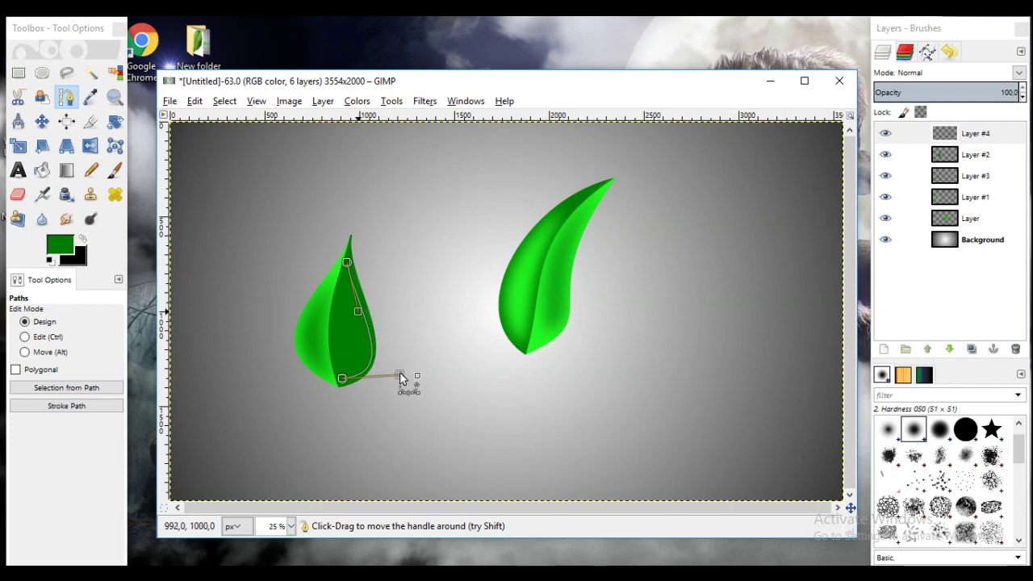
{"action": "left_click_drag", "start_coordinate": [401, 375], "coordinate": [396, 372]}
Stroke the path in bright green 24f824, then pull it inward along the midrib and restroke.
{"action": "left_click", "coordinate": [60, 244]}
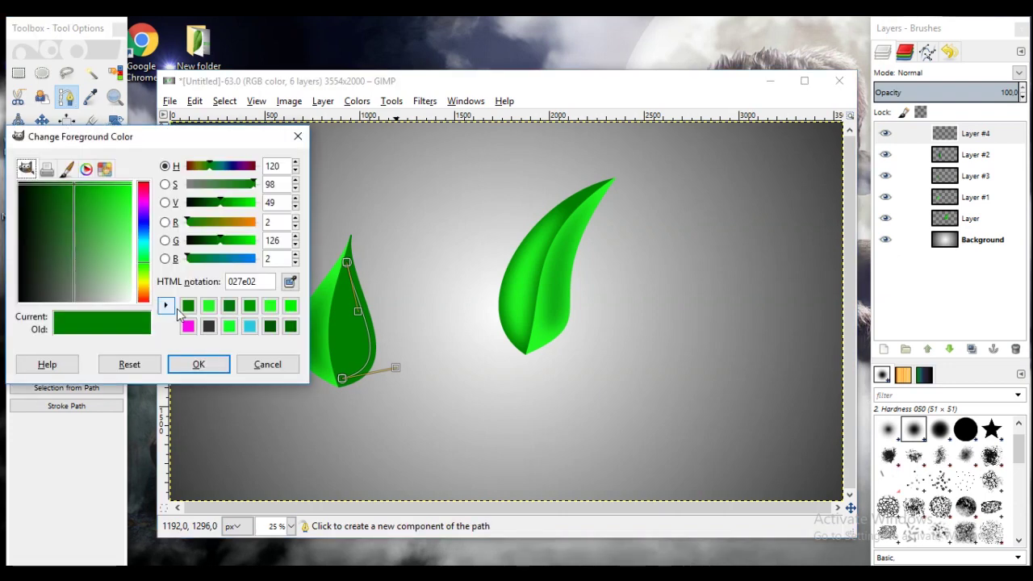
{"action": "left_click", "coordinate": [209, 306]}
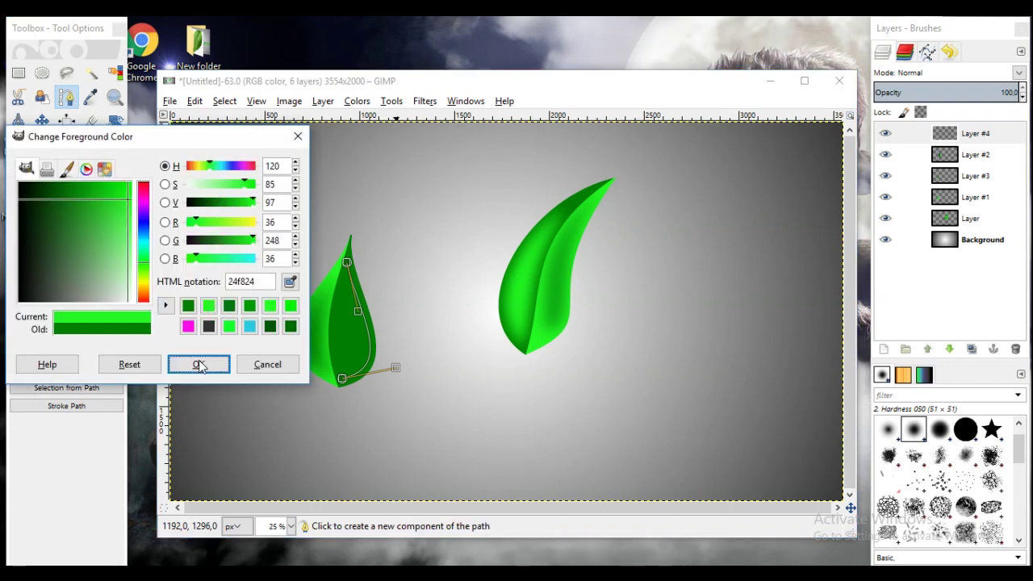
{"action": "left_click", "coordinate": [198, 364]}
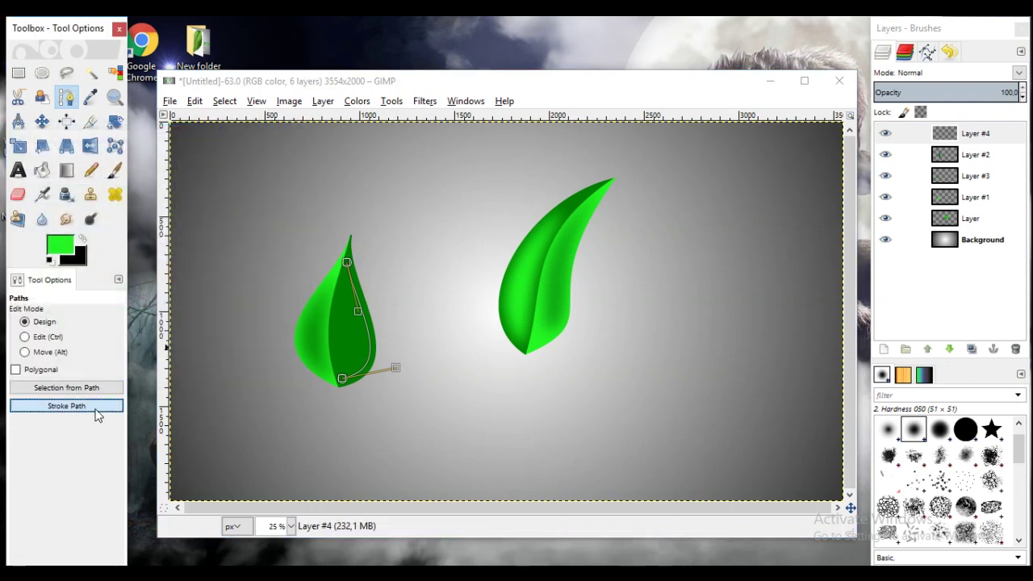
{"action": "left_click", "coordinate": [95, 407]}
{"action": "left_click", "coordinate": [181, 544]}
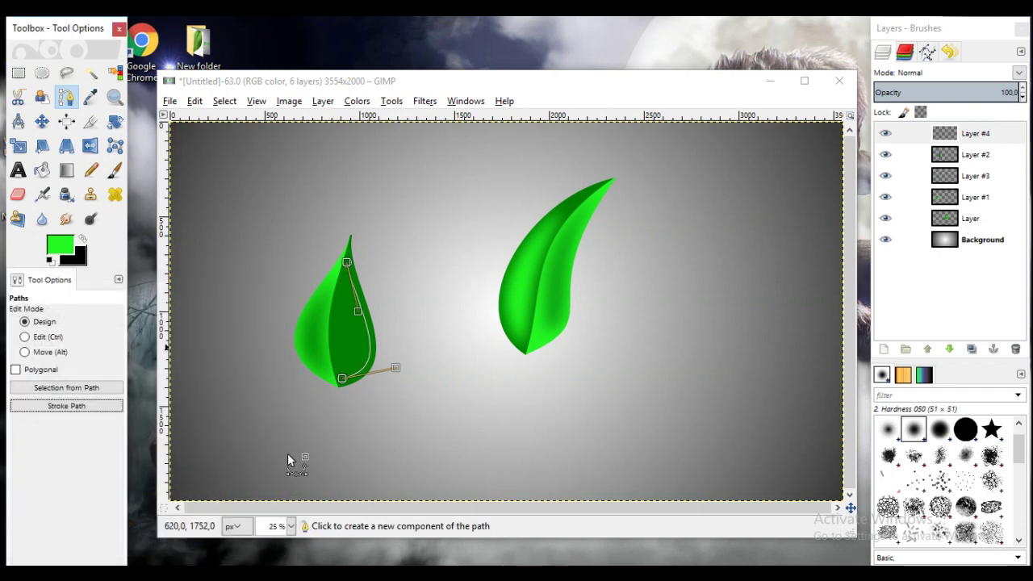
{"action": "mouse_move", "coordinate": [395, 368]}
{"action": "left_mouse_down"}
{"action": "mouse_move", "coordinate": [335, 326]}
{"action": "mouse_move", "coordinate": [326, 300]}
{"action": "mouse_move", "coordinate": [347, 321]}
{"action": "left_mouse_up"}
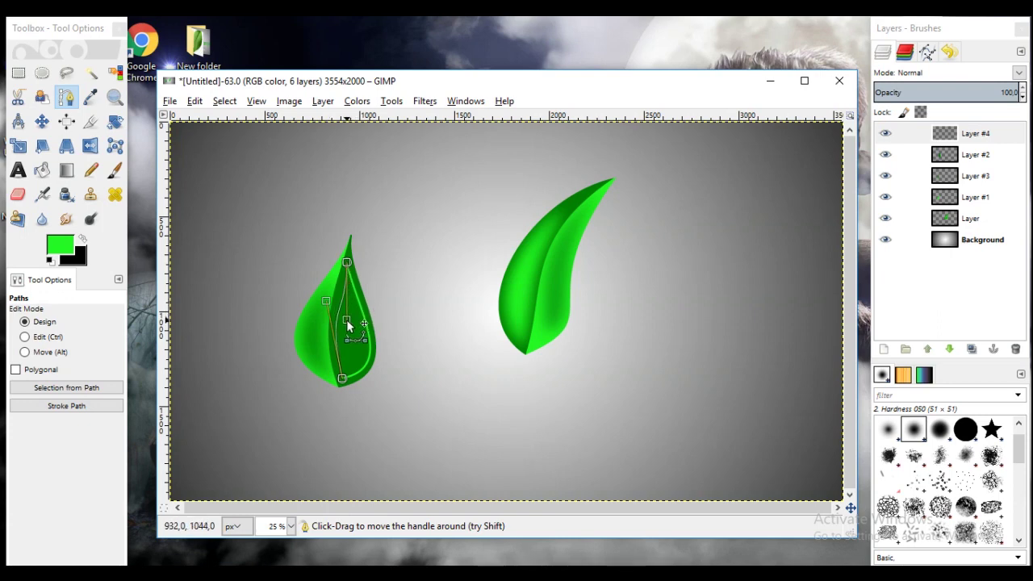
{"action": "left_click_drag", "start_coordinate": [326, 301], "coordinate": [328, 330]}
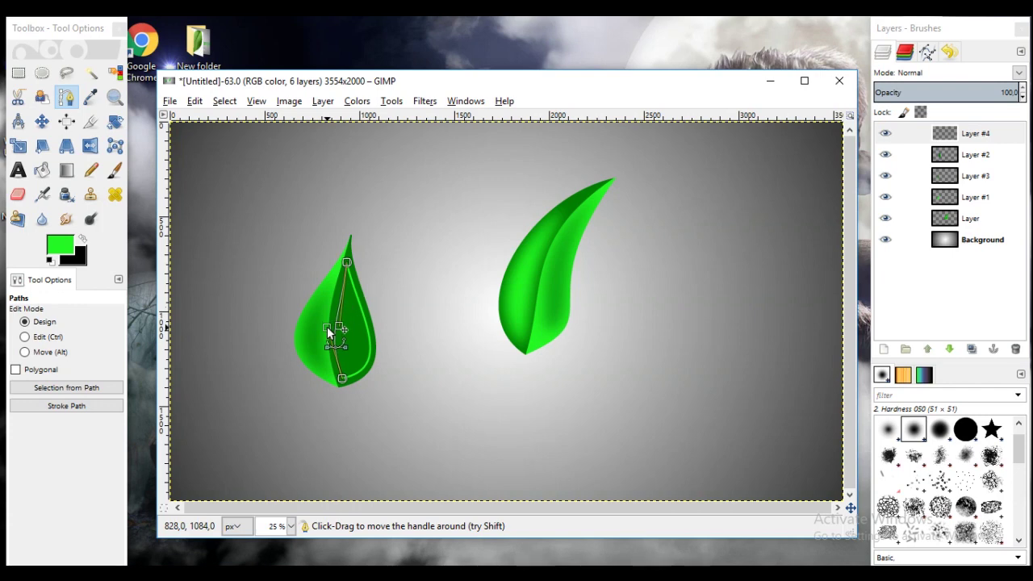
{"action": "left_click", "coordinate": [106, 406]}
{"action": "left_click", "coordinate": [187, 544]}
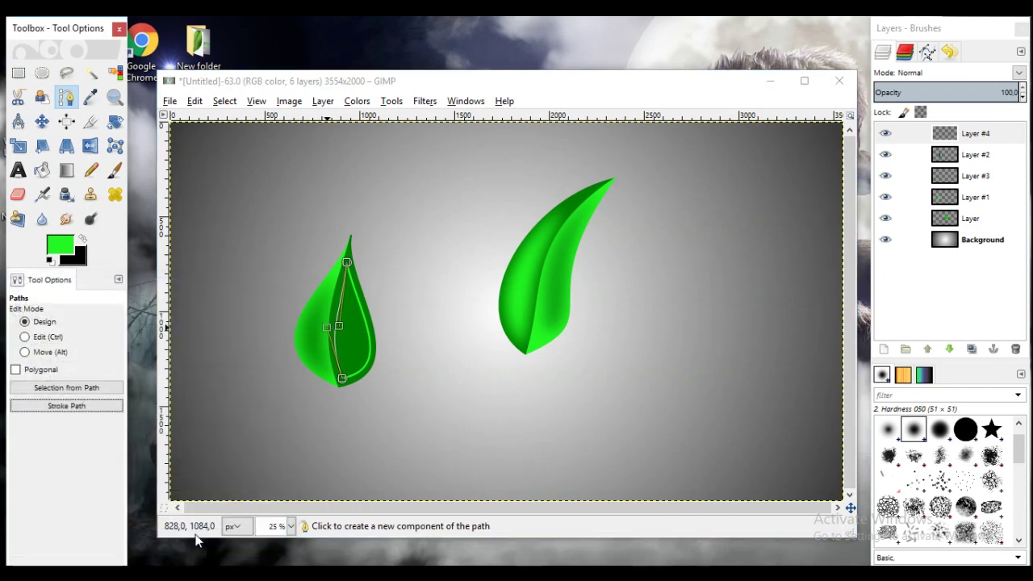
Bucket-fill the enclosed area bright green and apply a 157 px Gaussian blur.
{"action": "left_click", "coordinate": [42, 169]}
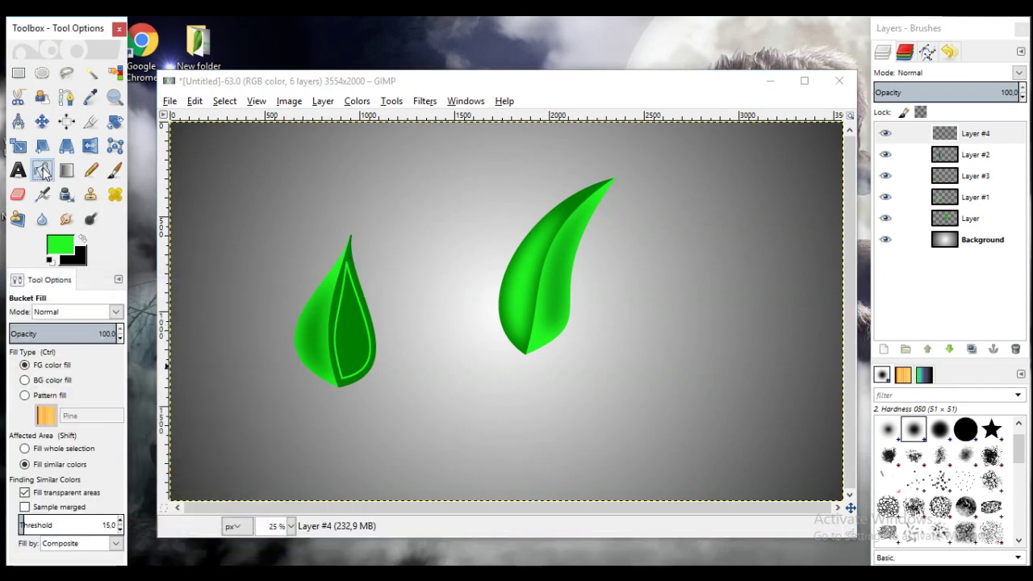
{"action": "left_click", "coordinate": [360, 348]}
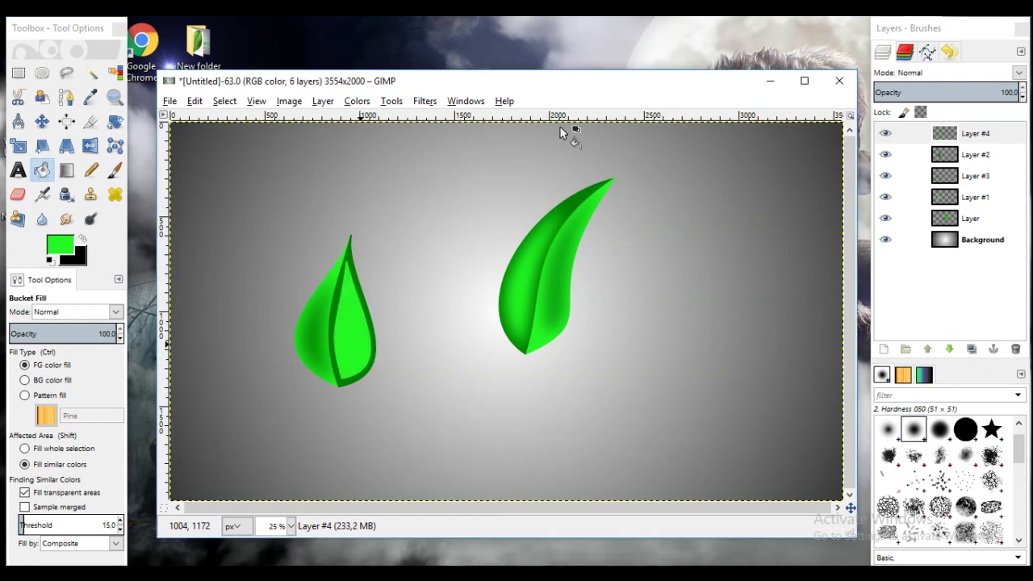
{"action": "left_click", "coordinate": [425, 101]}
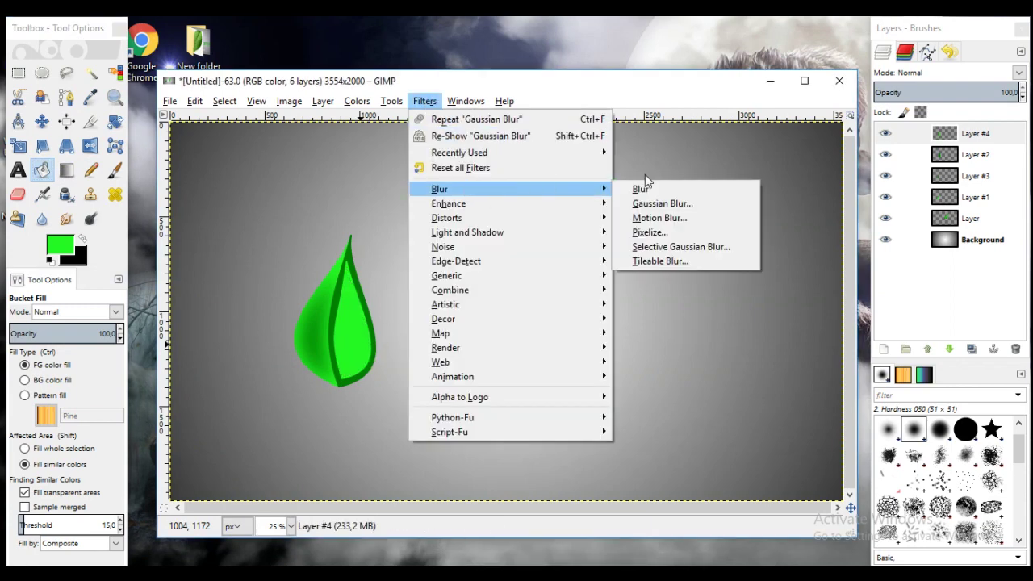
{"action": "mouse_move", "coordinate": [484, 189]}
{"action": "left_click", "coordinate": [647, 202]}
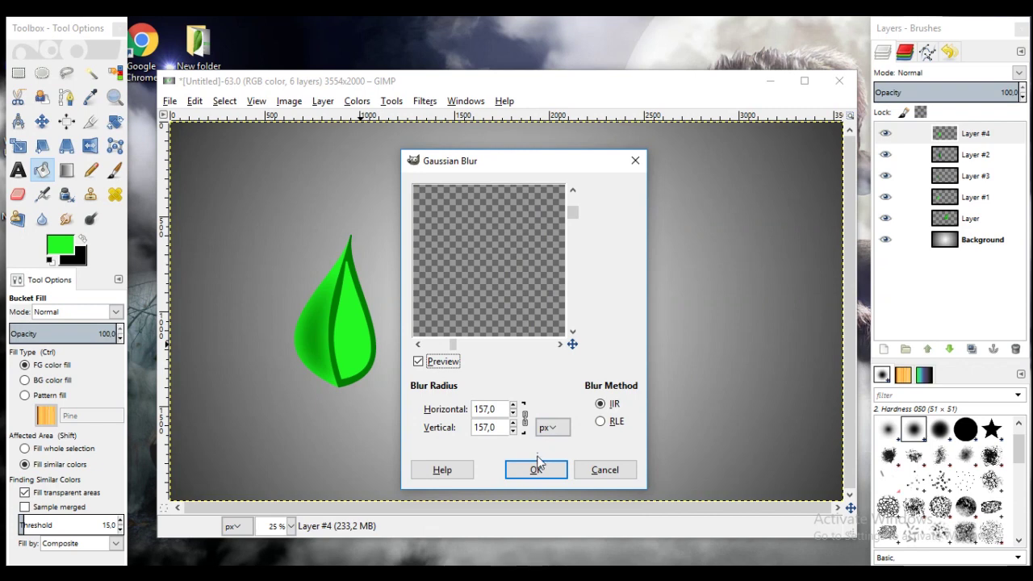
{"action": "left_click", "coordinate": [536, 468]}
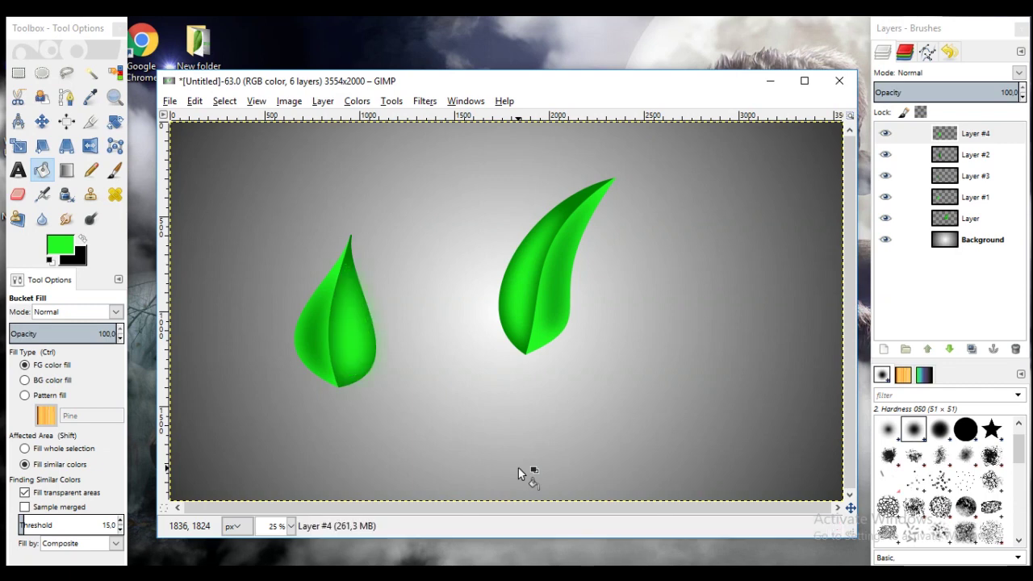
Cut Layer #4's highlight spilling outside Layer #2's leaf half, using an inverted alpha selection.
{"action": "right_click", "coordinate": [959, 158]}
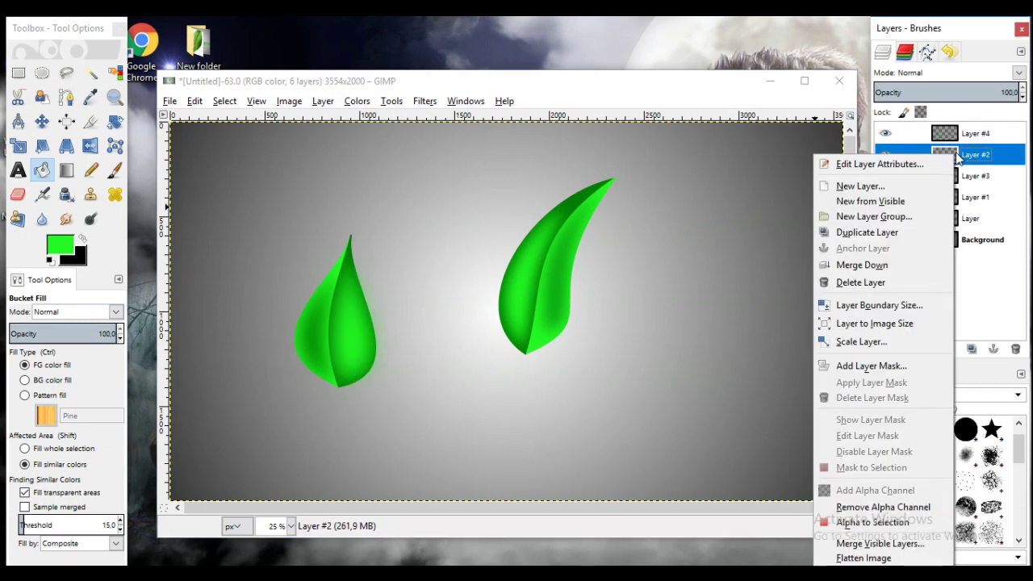
{"action": "left_click", "coordinate": [920, 522]}
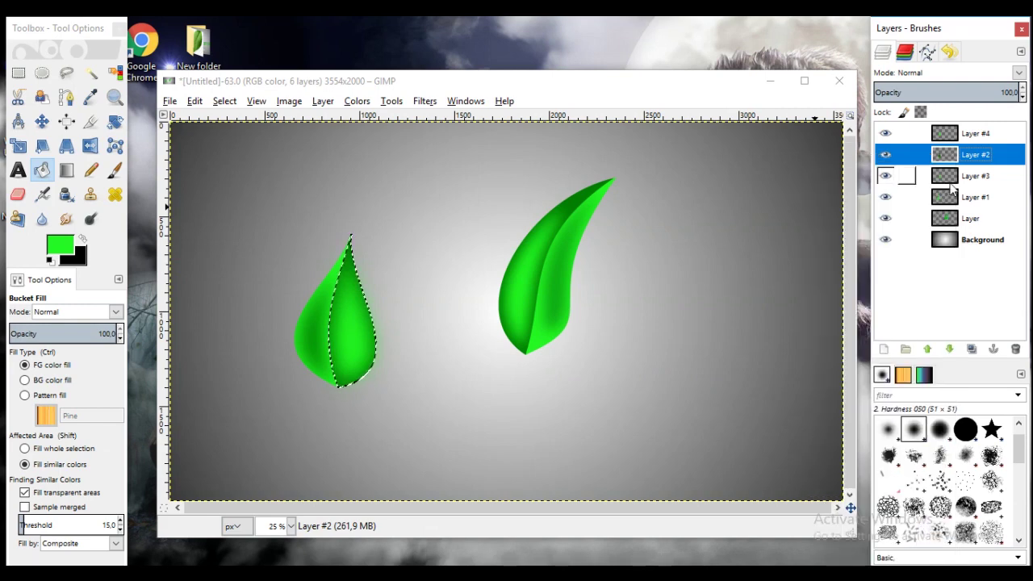
{"action": "left_click", "coordinate": [960, 136]}
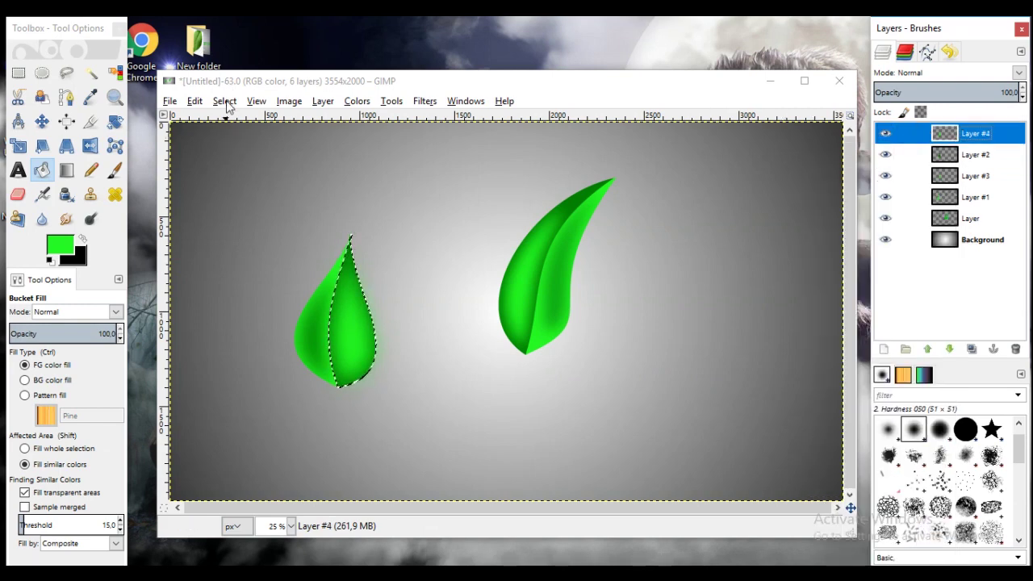
{"action": "left_click", "coordinate": [224, 101]}
{"action": "left_click", "coordinate": [240, 155]}
{"action": "left_click", "coordinate": [194, 101]}
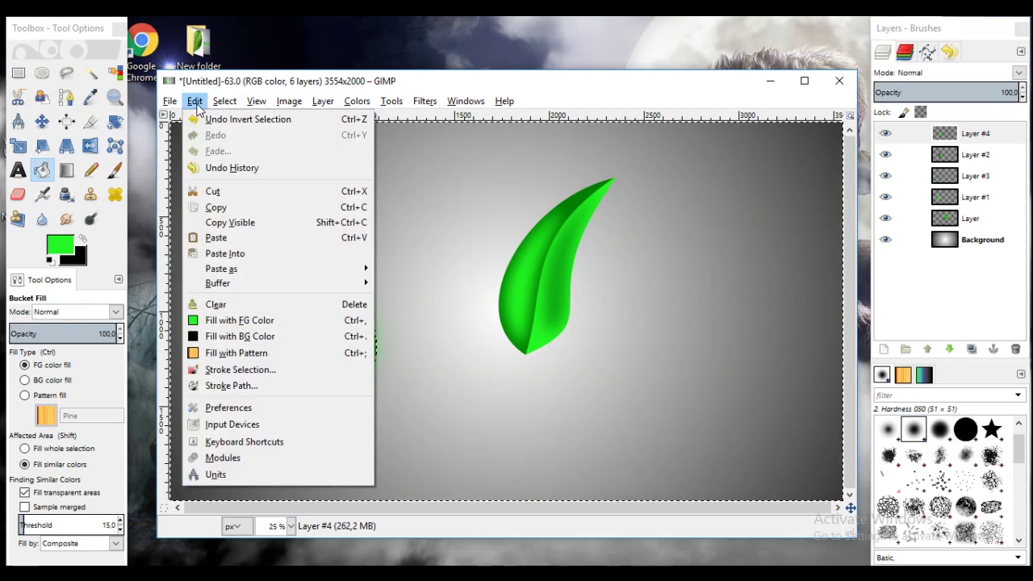
{"action": "left_click", "coordinate": [212, 192]}
{"action": "left_click", "coordinate": [224, 101]}
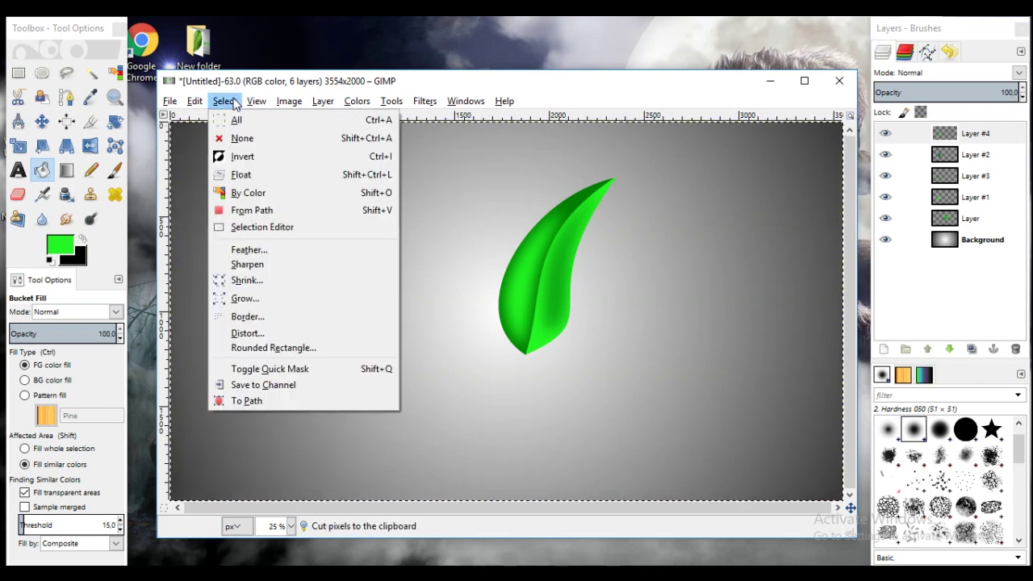
{"action": "left_click", "coordinate": [241, 139]}
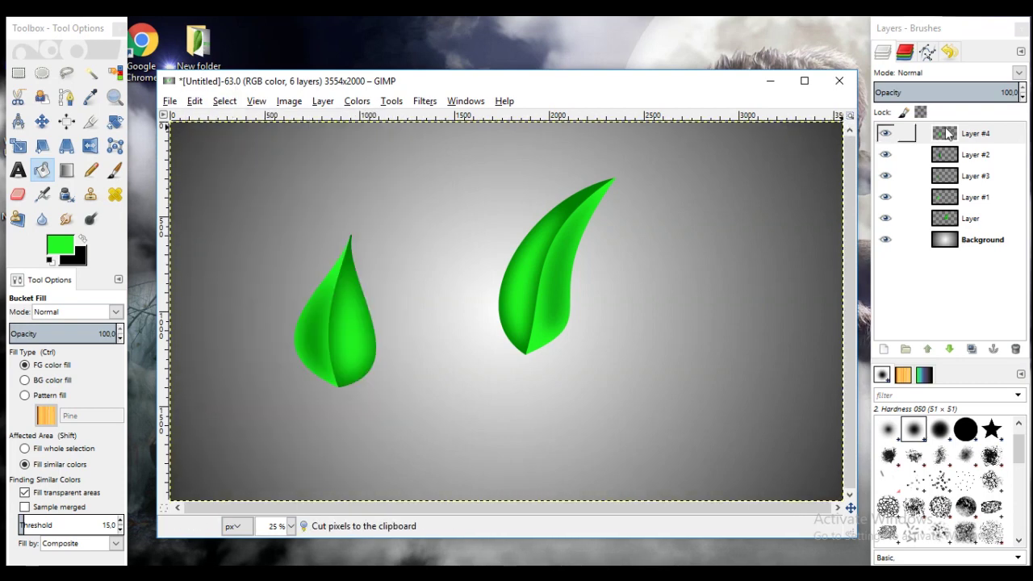
Merge highlight Layer #4 down into Layer #2 and check the result.
{"action": "right_click", "coordinate": [948, 134]}
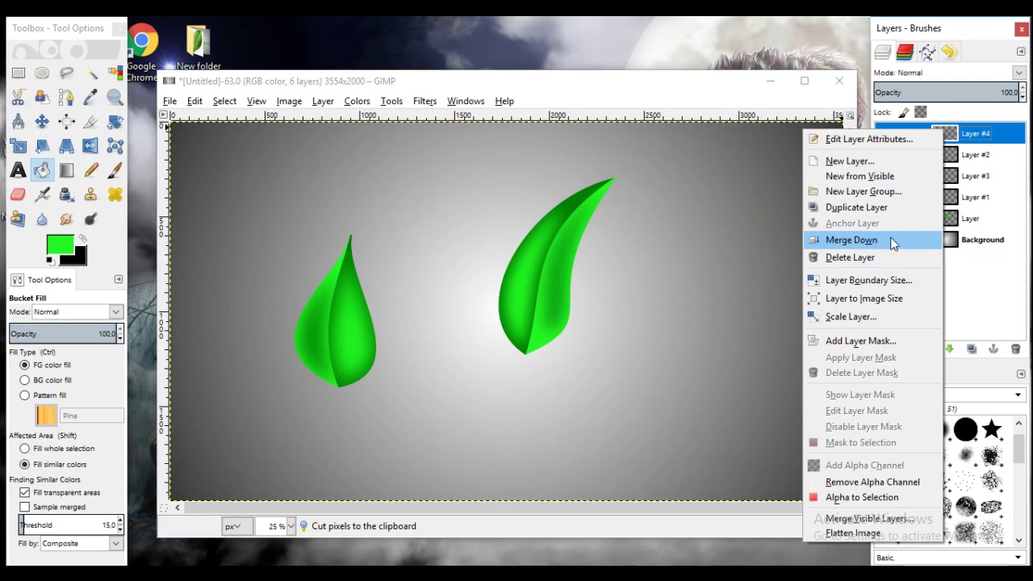
{"action": "left_click", "coordinate": [892, 240]}
{"action": "left_click", "coordinate": [885, 134]}
{"action": "left_click", "coordinate": [886, 134]}
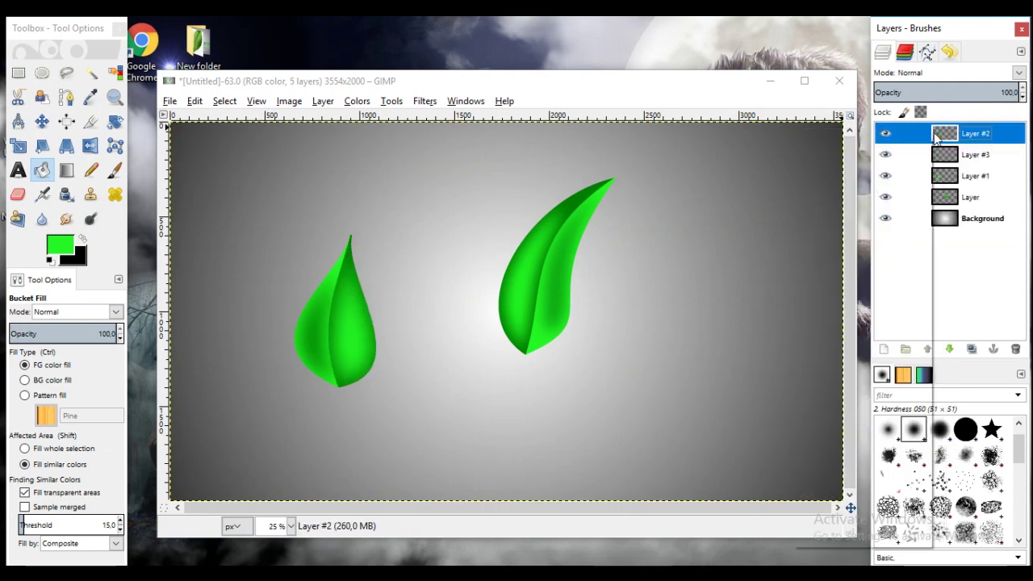
{"action": "right_click", "coordinate": [934, 136]}
{"action": "key", "text": "Escape"}
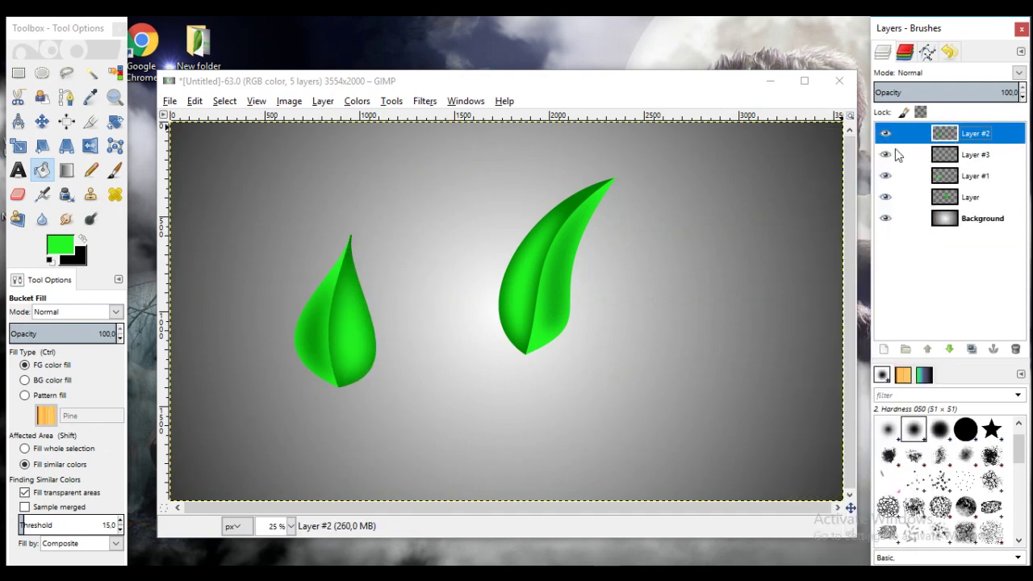
Merge shading Layer #3 down into Layer #1 and check the result.
{"action": "left_click", "coordinate": [884, 155]}
{"action": "left_click", "coordinate": [885, 155]}
{"action": "right_click", "coordinate": [947, 159]}
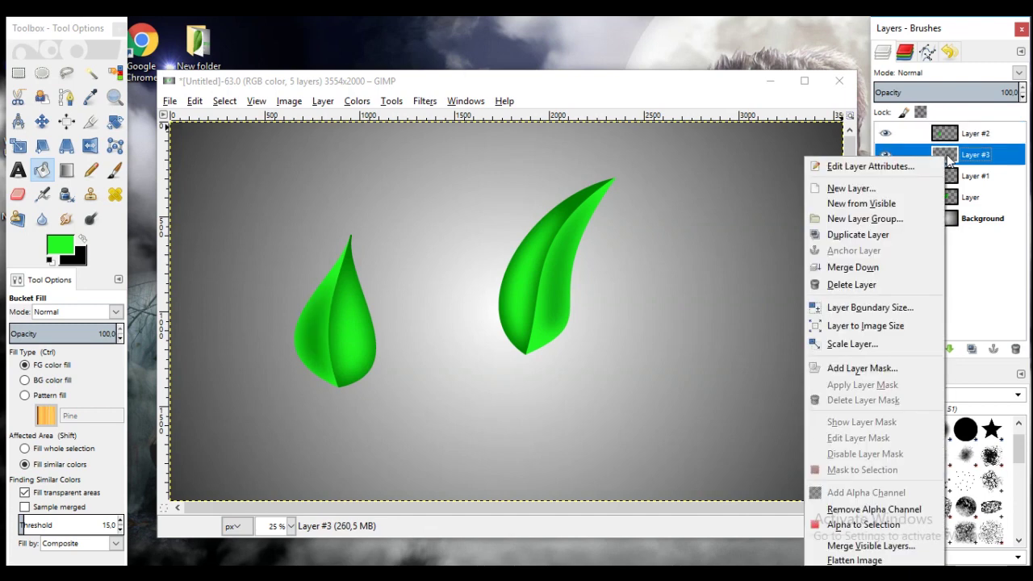
{"action": "left_click", "coordinate": [853, 267]}
{"action": "left_click", "coordinate": [885, 155]}
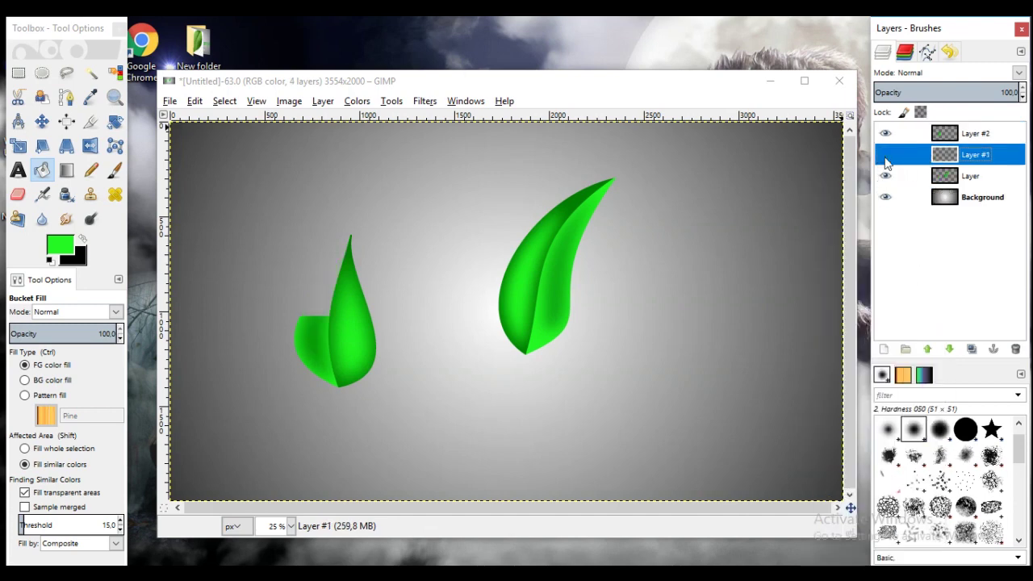
{"action": "left_click", "coordinate": [886, 156]}
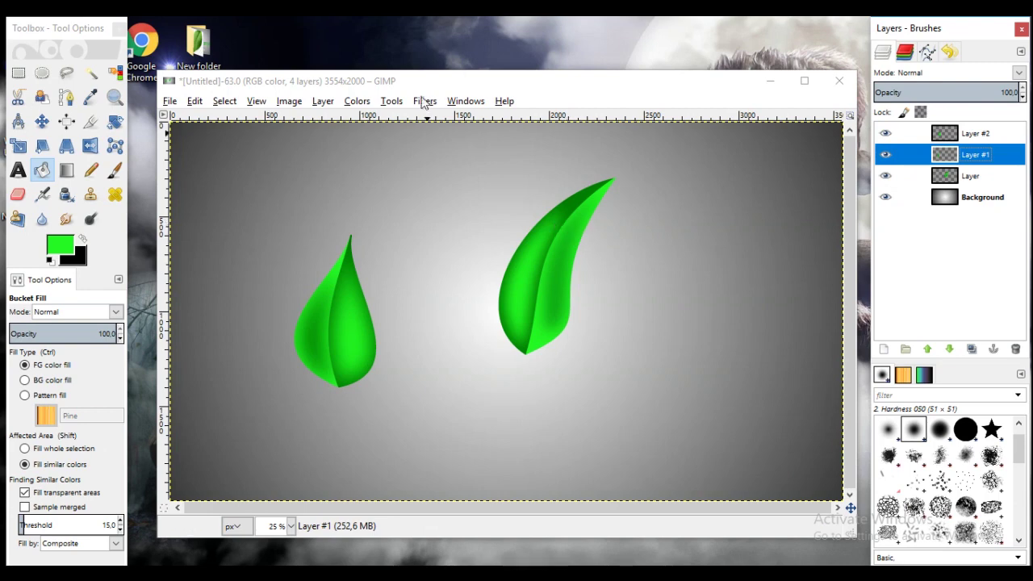
Merge Layer #2 down into Layer #1 and move the small leaf up toward the curved leaf.
{"action": "left_click", "coordinate": [42, 121]}
{"action": "left_click_drag", "start_coordinate": [358, 370], "coordinate": [357, 367]}
{"action": "key", "text": "Page_Down"}
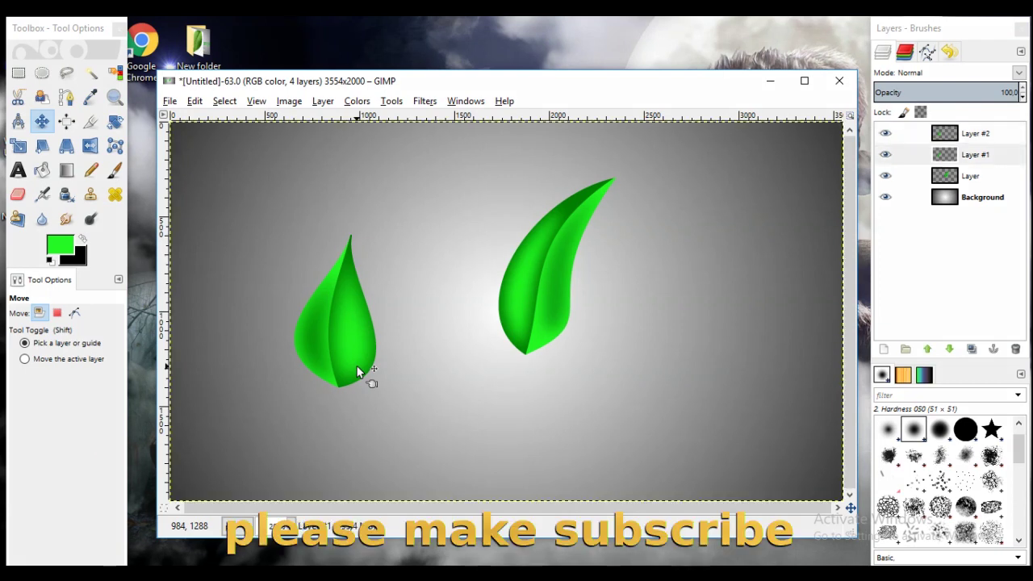
{"action": "right_click", "coordinate": [952, 138]}
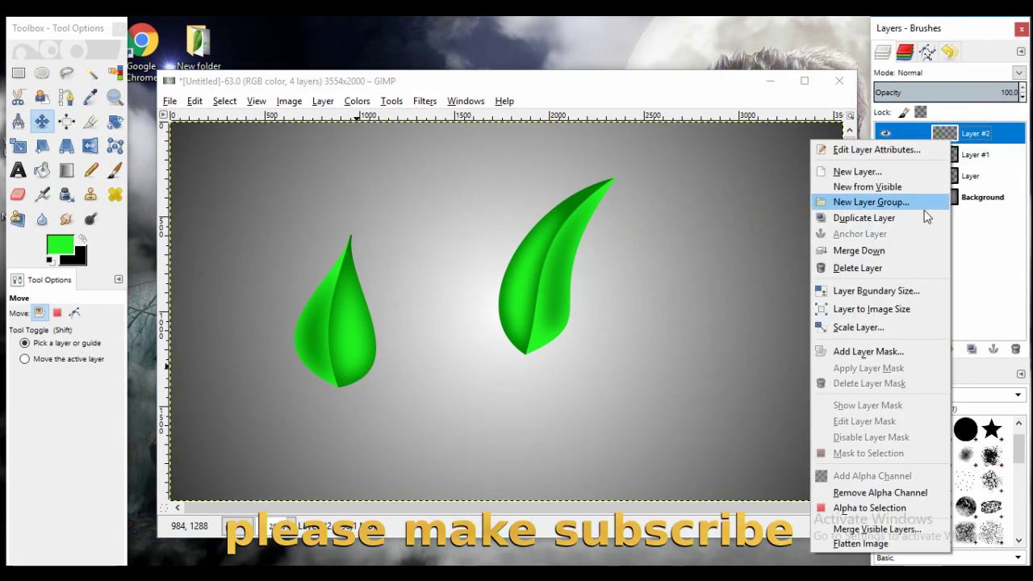
{"action": "left_click", "coordinate": [910, 250]}
{"action": "mouse_move", "coordinate": [336, 340]}
{"action": "left_mouse_down"}
{"action": "mouse_move", "coordinate": [365, 321]}
{"action": "mouse_move", "coordinate": [428, 314]}
{"action": "left_mouse_up"}
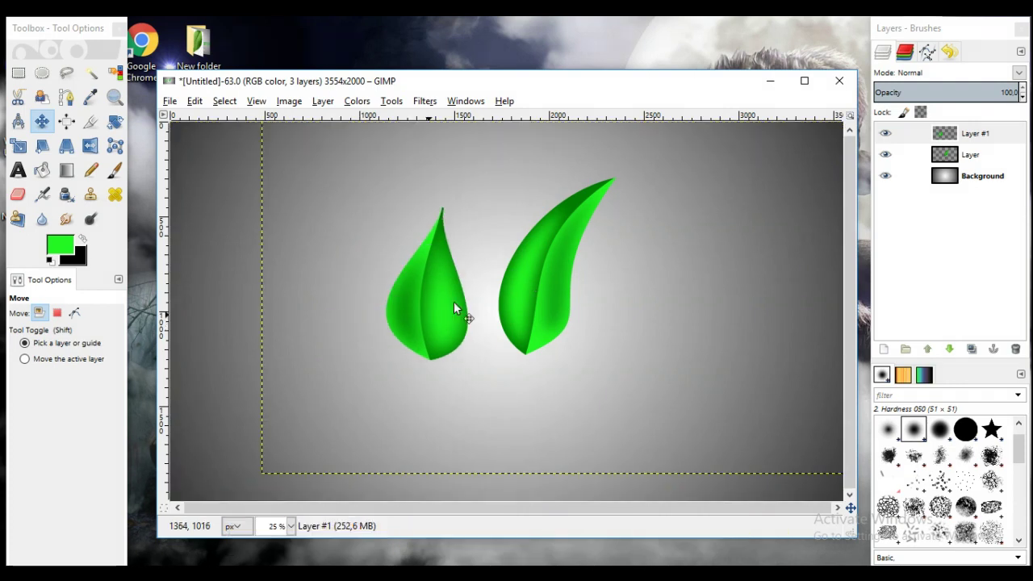
Flip the small leaf horizontally and shift it to the left of the curved leaf.
{"action": "left_click", "coordinate": [90, 146]}
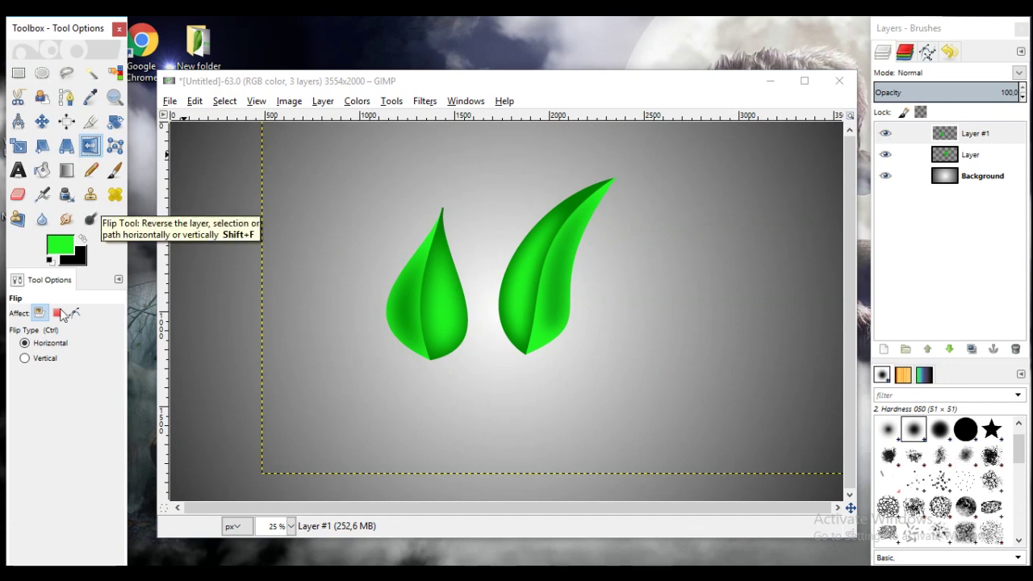
{"action": "left_click", "coordinate": [430, 301]}
{"action": "left_click", "coordinate": [233, 179]}
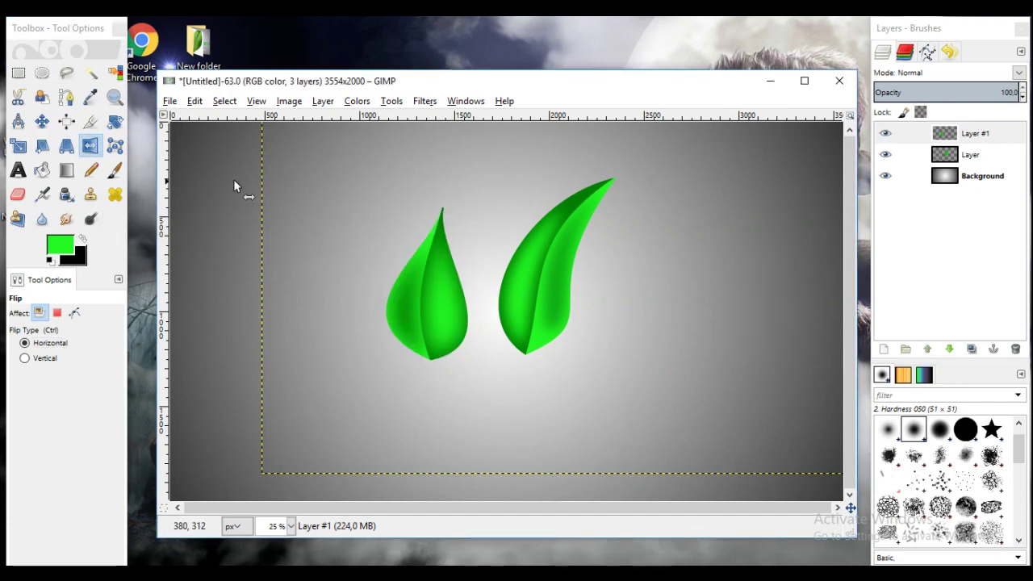
{"action": "left_click", "coordinate": [468, 304]}
{"action": "left_click", "coordinate": [40, 122]}
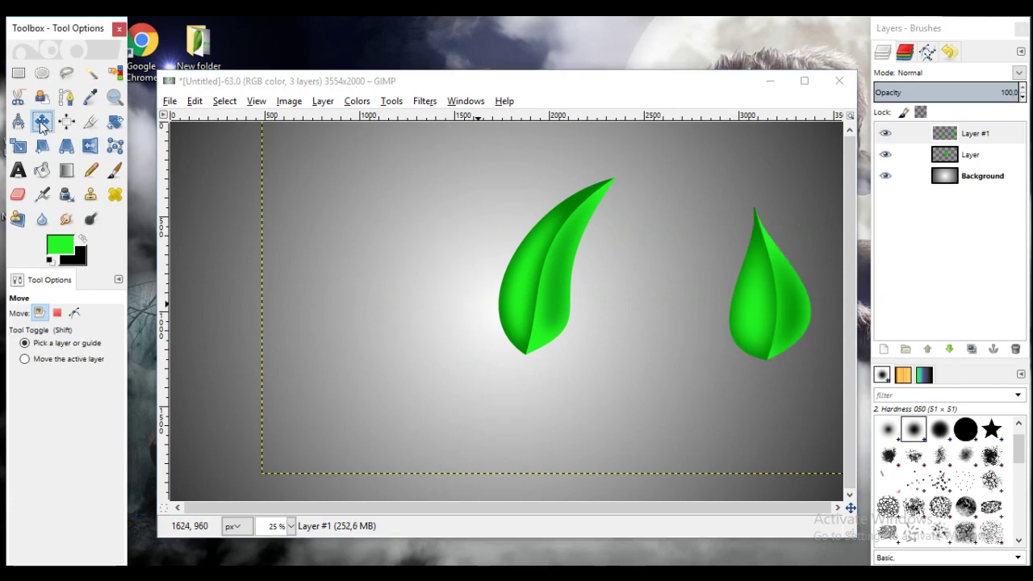
{"action": "left_click_drag", "start_coordinate": [789, 324], "coordinate": [789, 324]}
{"action": "left_click_drag", "start_coordinate": [487, 313], "coordinate": [546, 320]}
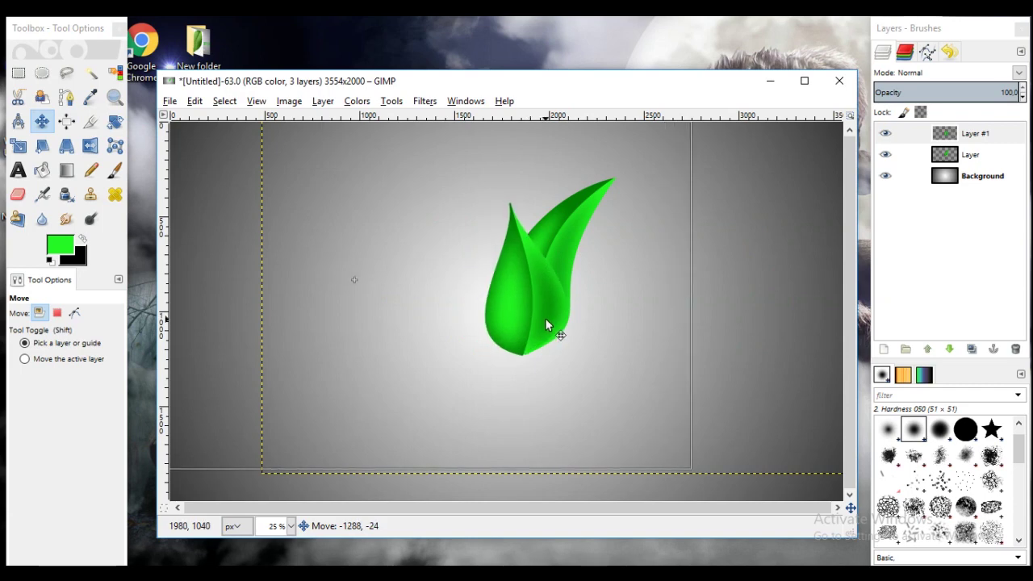
{"action": "left_click_drag", "start_coordinate": [546, 319], "coordinate": [505, 312]}
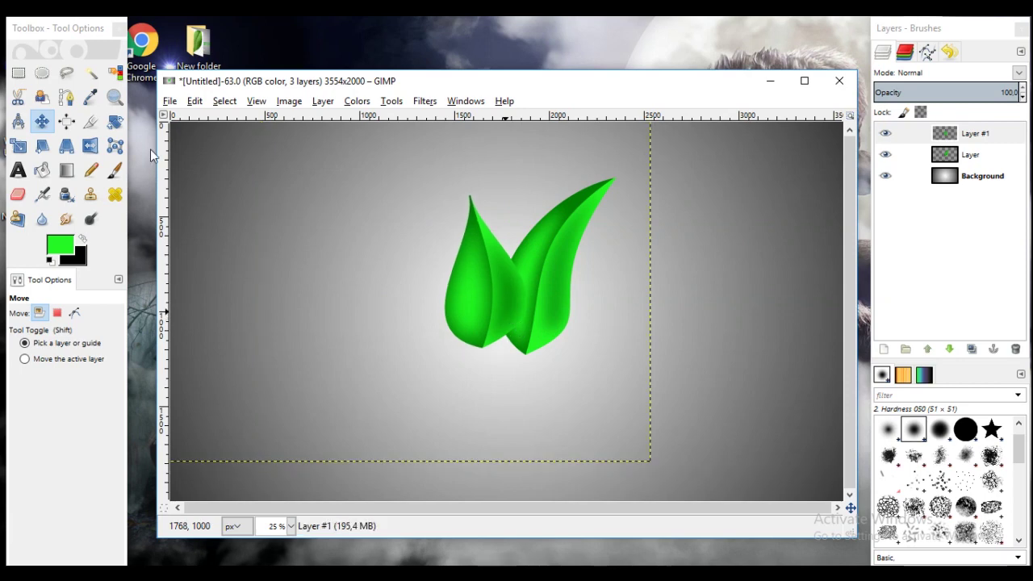
Mirror the small leaf again and place it against the curved leaf's base.
{"action": "key", "text": "shift+f"}
{"action": "left_click", "coordinate": [500, 303]}
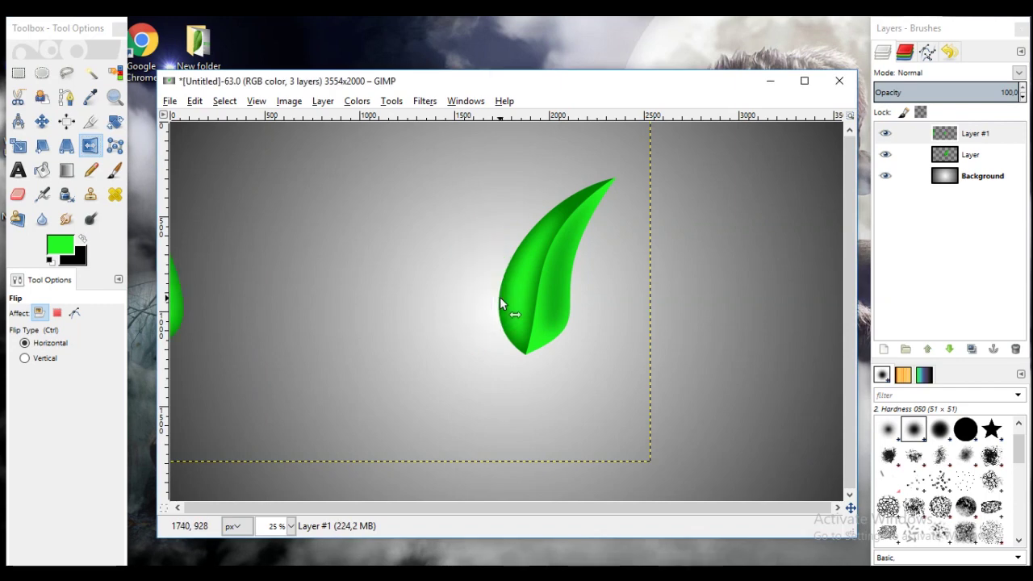
{"action": "left_click", "coordinate": [42, 121]}
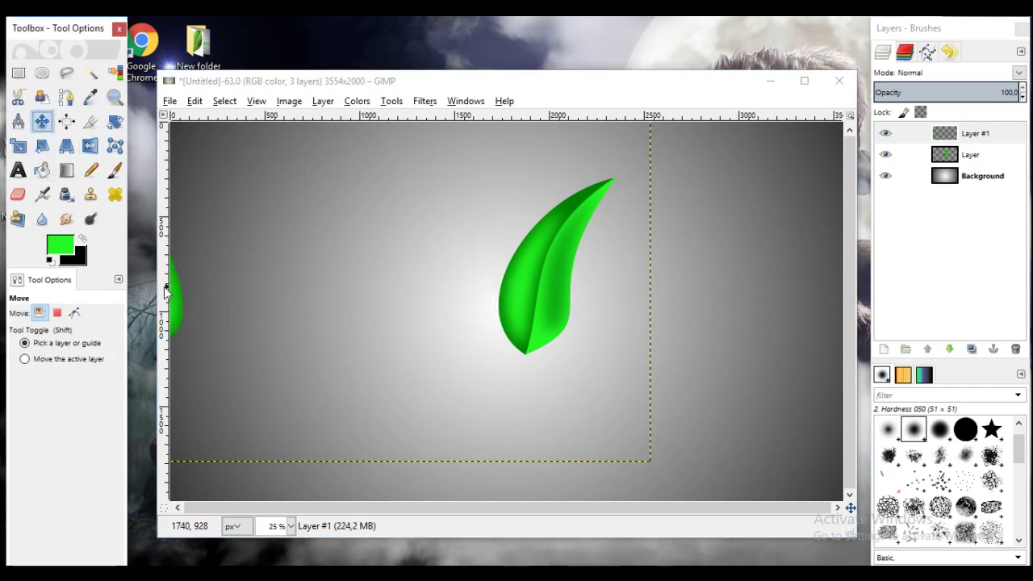
{"action": "mouse_move", "coordinate": [185, 305]}
{"action": "left_mouse_down"}
{"action": "mouse_move", "coordinate": [478, 323]}
{"action": "mouse_move", "coordinate": [479, 309]}
{"action": "mouse_move", "coordinate": [509, 296]}
{"action": "left_mouse_up"}
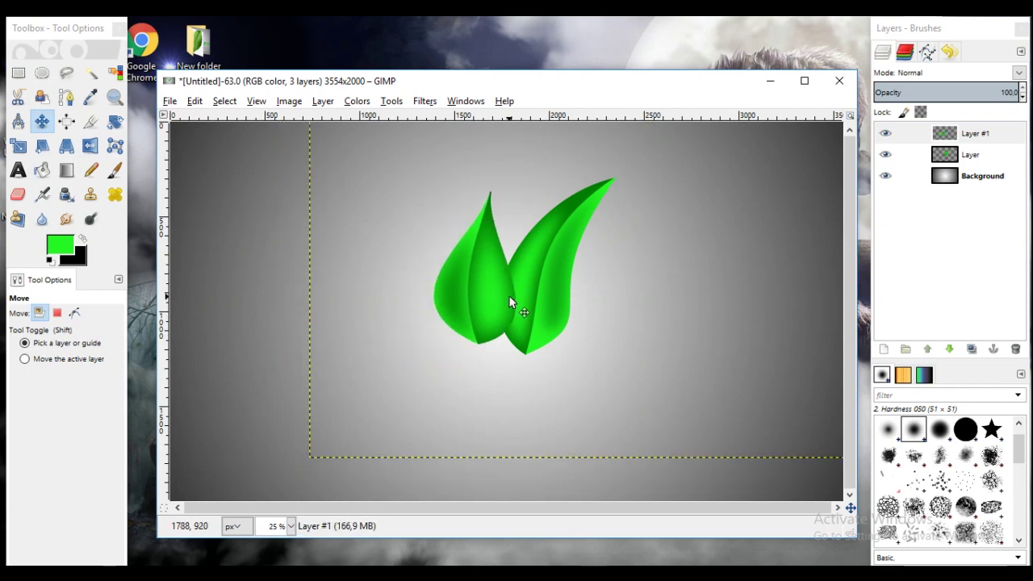
{"action": "left_click", "coordinate": [115, 121]}
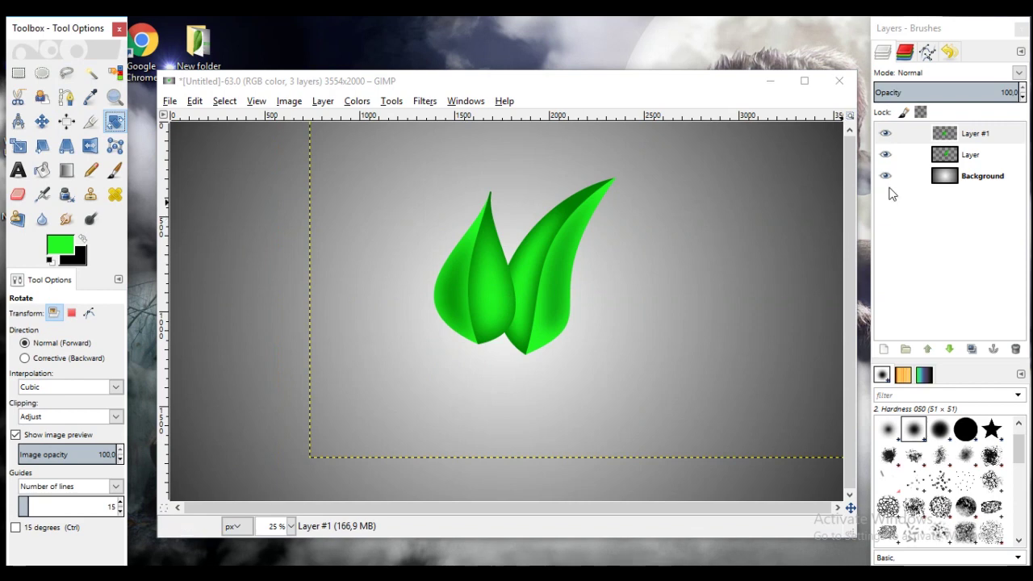
Rotate the curved leaf's layer about 110° around its base so it points down-right.
{"action": "left_click", "coordinate": [935, 161]}
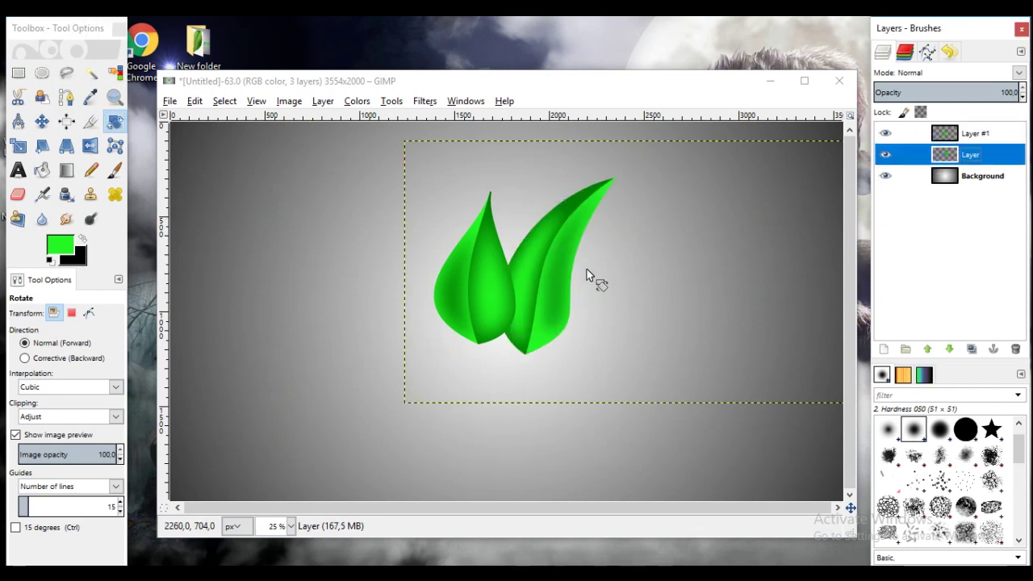
{"action": "left_click", "coordinate": [520, 360]}
{"action": "left_click_drag", "start_coordinate": [639, 274], "coordinate": [522, 354]}
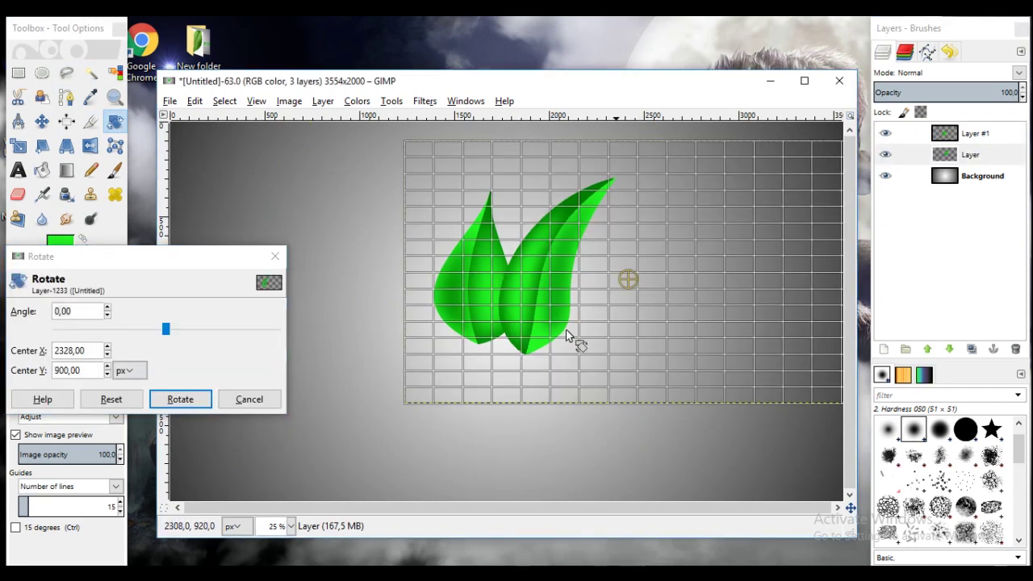
{"action": "mouse_move", "coordinate": [639, 134]}
{"action": "left_mouse_down"}
{"action": "mouse_move", "coordinate": [624, 447]}
{"action": "mouse_move", "coordinate": [595, 449]}
{"action": "left_mouse_up"}
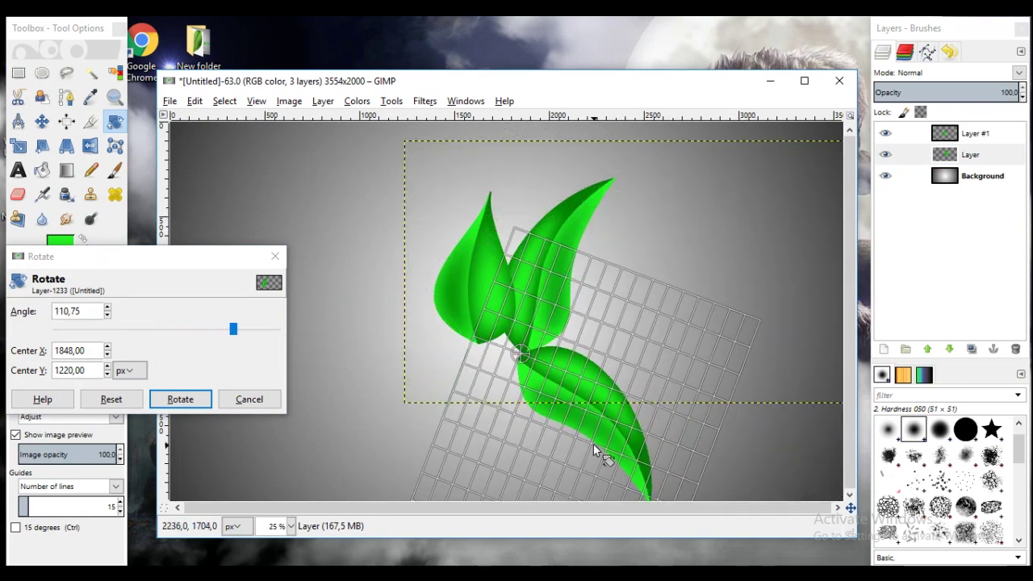
{"action": "left_click", "coordinate": [190, 402]}
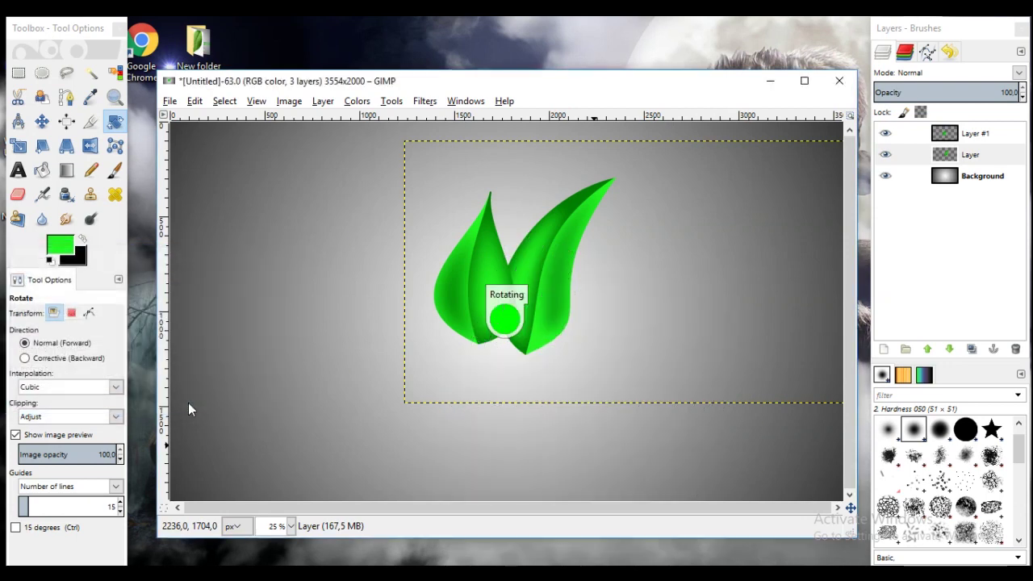
Move the rotated leaf under the teardrop leaf so their bases meet in an S-shape.
{"action": "left_click", "coordinate": [42, 120]}
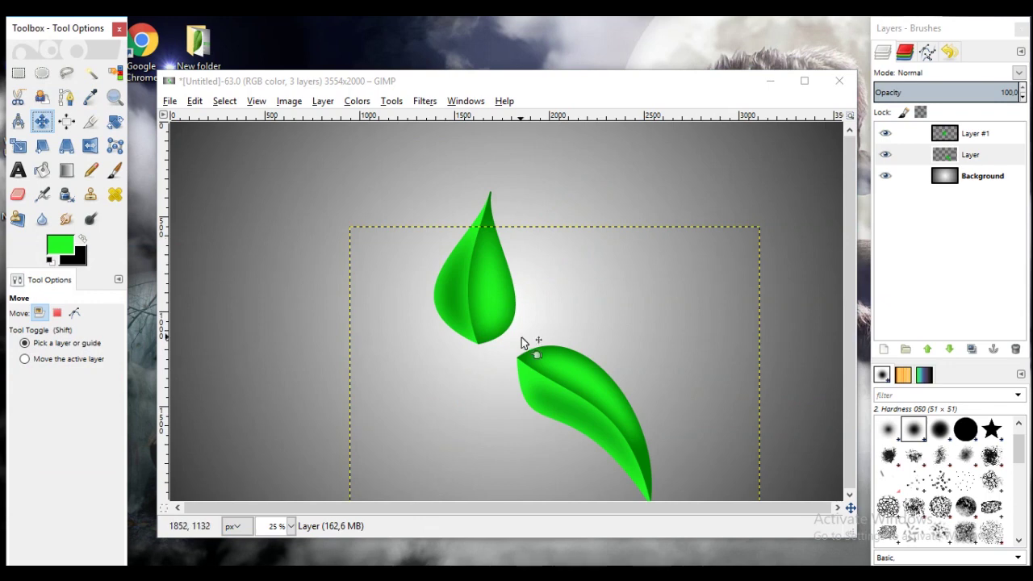
{"action": "left_click_drag", "start_coordinate": [572, 392], "coordinate": [545, 337]}
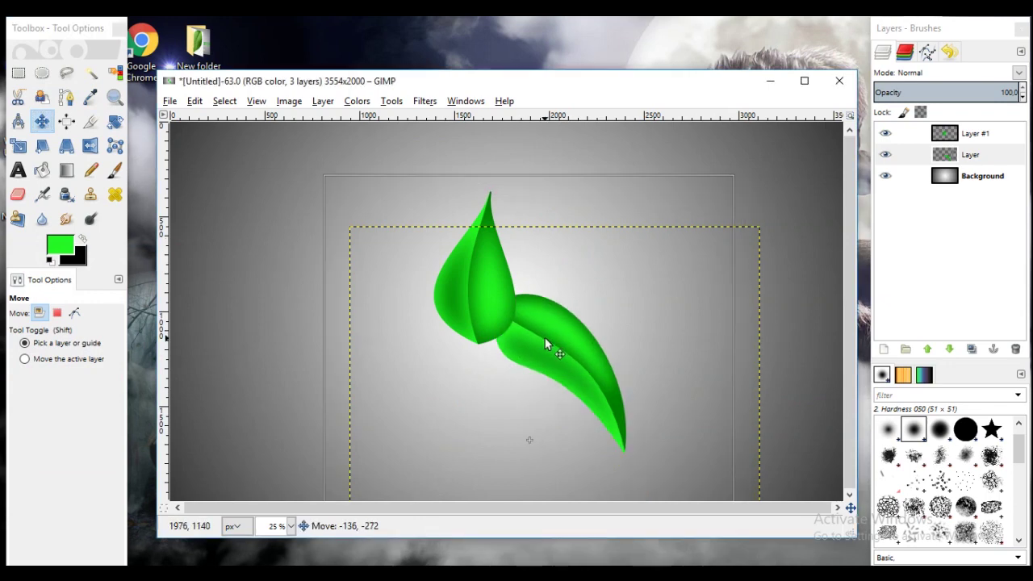
{"action": "mouse_move", "coordinate": [527, 325]}
{"action": "left_mouse_down"}
{"action": "mouse_move", "coordinate": [505, 290]}
{"action": "mouse_move", "coordinate": [520, 278]}
{"action": "mouse_move", "coordinate": [514, 273]}
{"action": "left_mouse_up"}
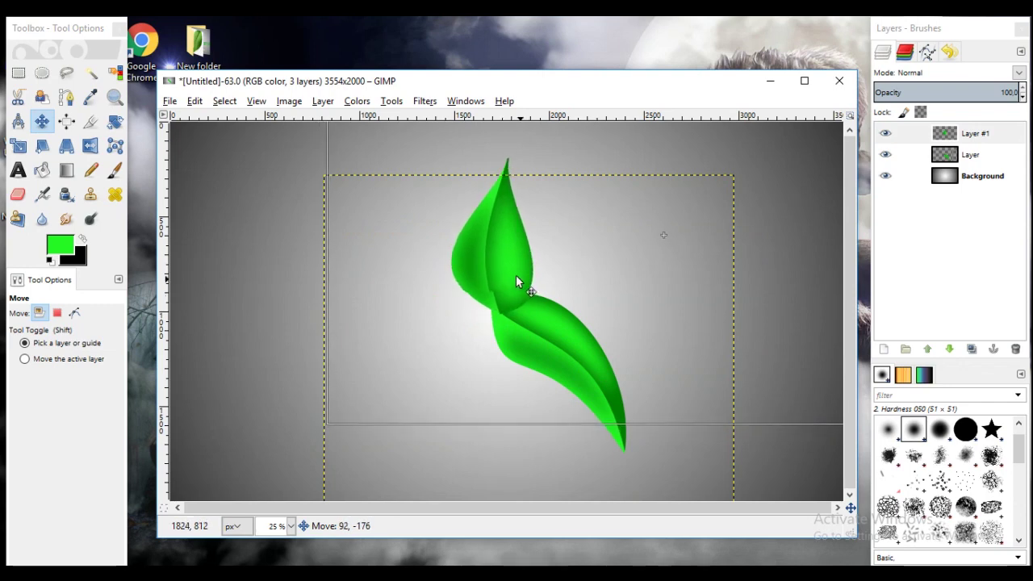
{"action": "left_click_drag", "start_coordinate": [513, 272], "coordinate": [513, 272]}
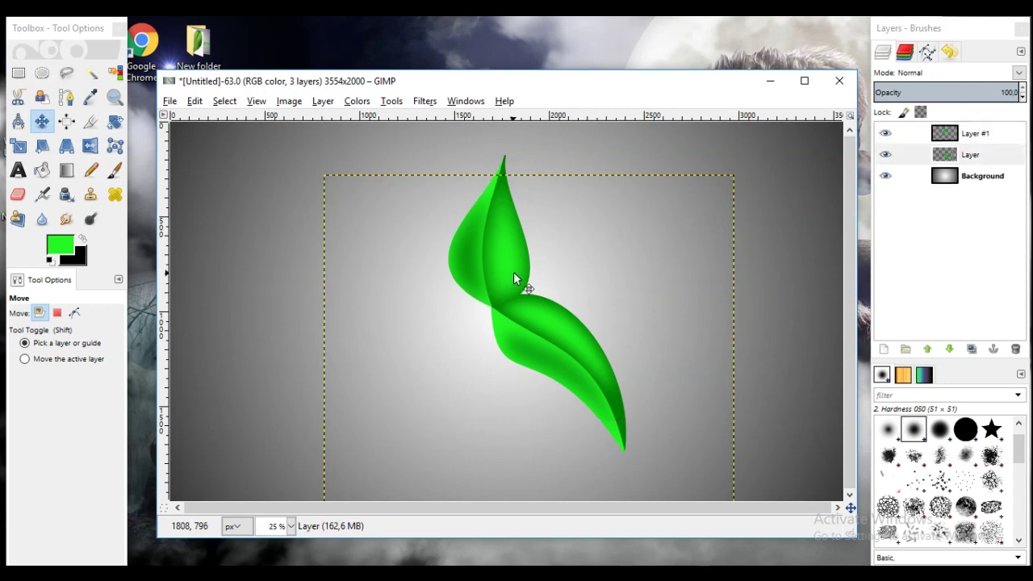
{"action": "left_click", "coordinate": [904, 133]}
{"action": "left_click", "coordinate": [886, 134]}
{"action": "left_click", "coordinate": [888, 136]}
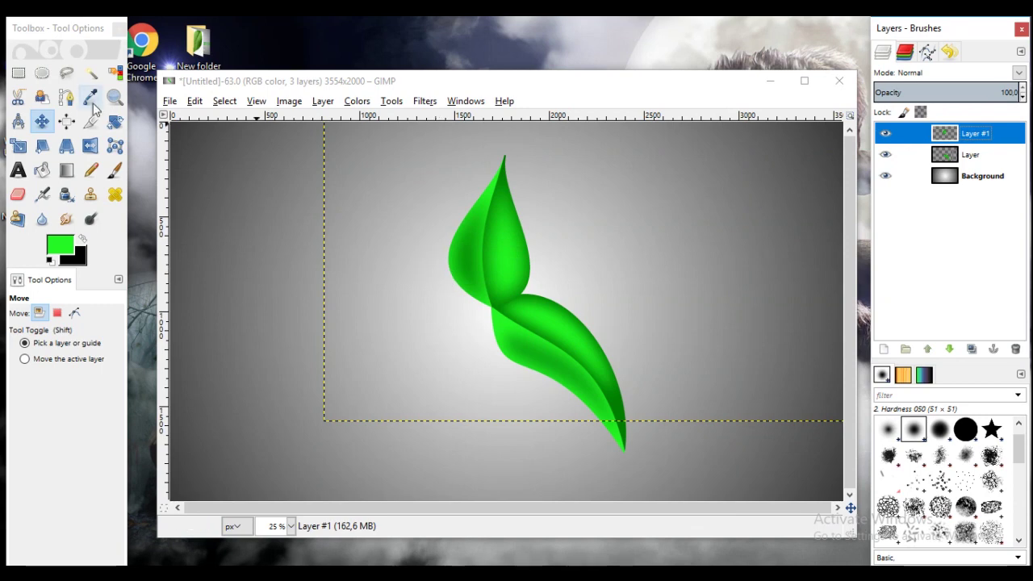
Rotate the upper teardrop leaf clockwise about 59.44° around the junction of the leaf bases.
{"action": "left_click", "coordinate": [115, 121]}
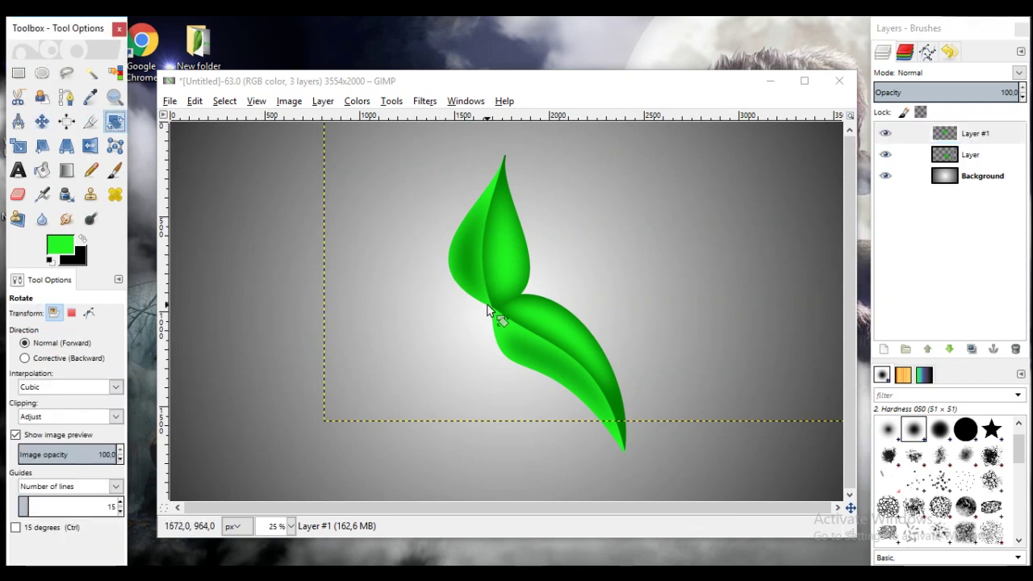
{"action": "left_click", "coordinate": [496, 311]}
{"action": "left_click_drag", "start_coordinate": [660, 233], "coordinate": [495, 312]}
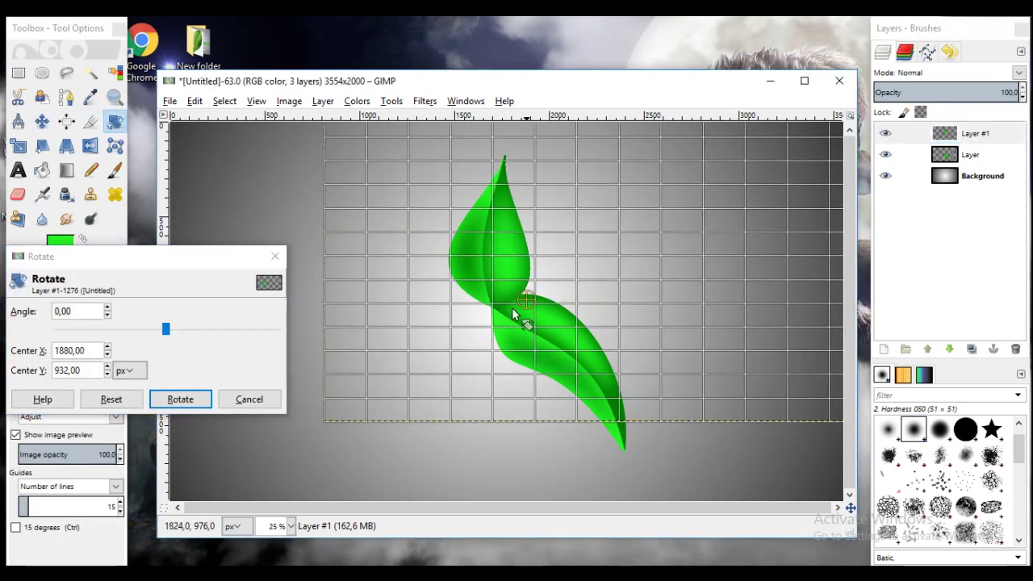
{"action": "key", "text": "m"}
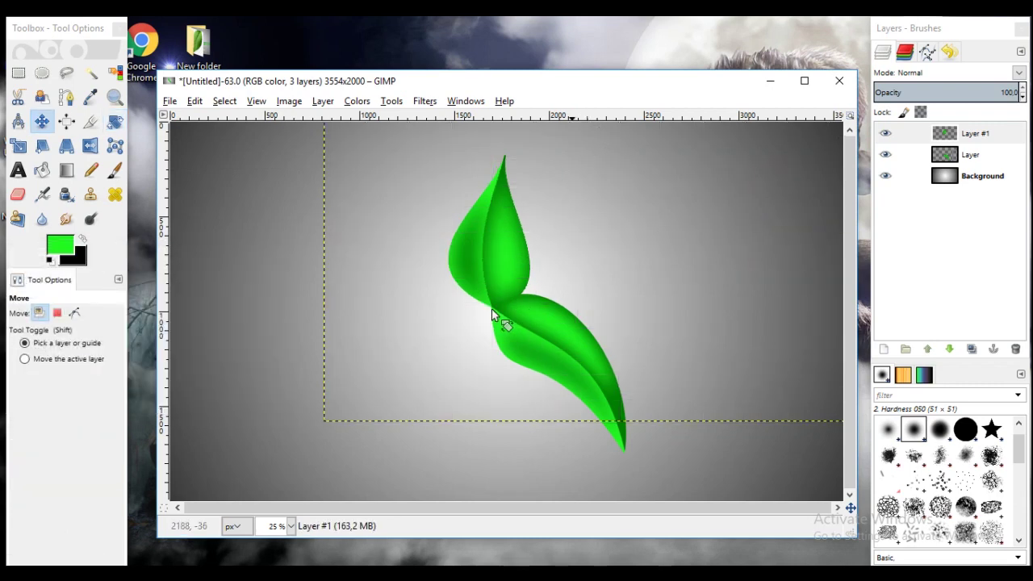
{"action": "left_click", "coordinate": [113, 123]}
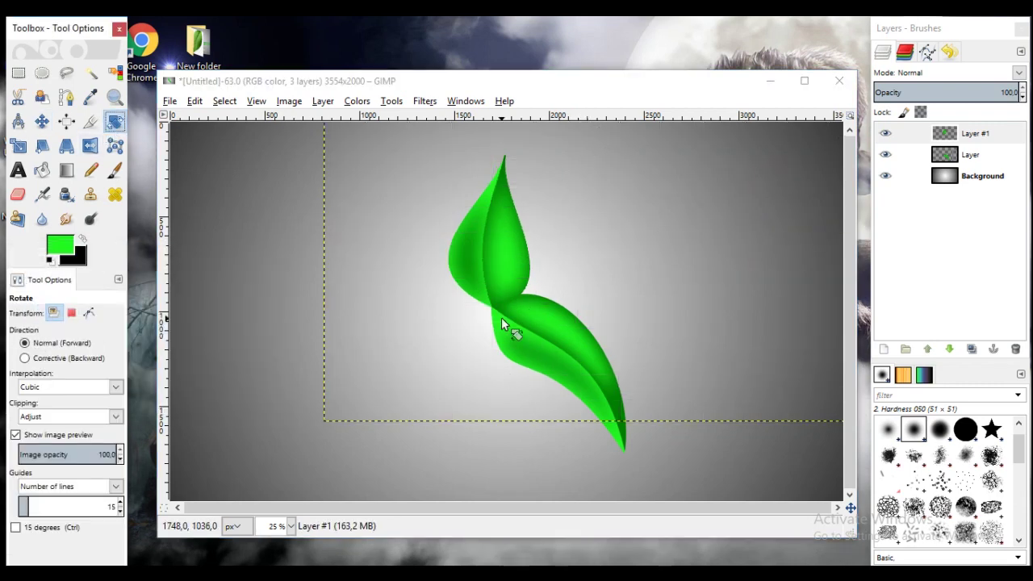
{"action": "left_click", "coordinate": [501, 317]}
{"action": "left_click_drag", "start_coordinate": [660, 235], "coordinate": [493, 313]}
{"action": "mouse_move", "coordinate": [588, 183]}
{"action": "left_mouse_down"}
{"action": "mouse_move", "coordinate": [657, 247]}
{"action": "mouse_move", "coordinate": [678, 312]}
{"action": "mouse_move", "coordinate": [658, 333]}
{"action": "left_mouse_up"}
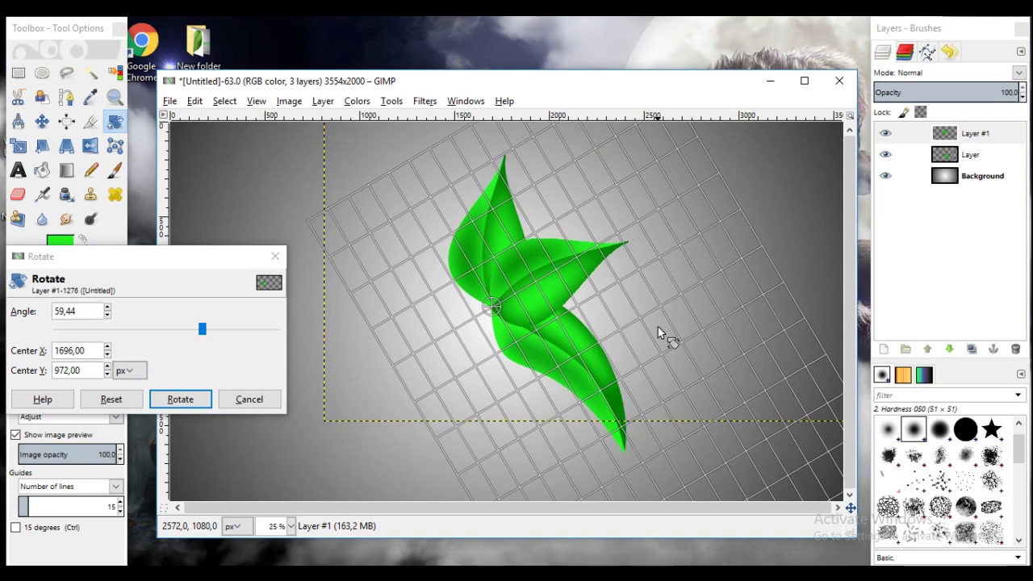
{"action": "left_click", "coordinate": [189, 400]}
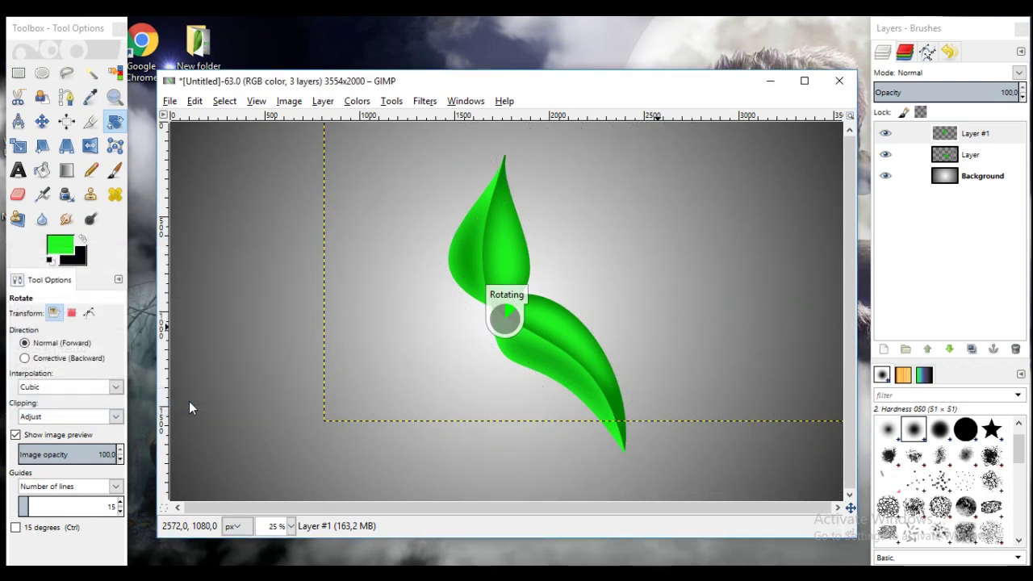
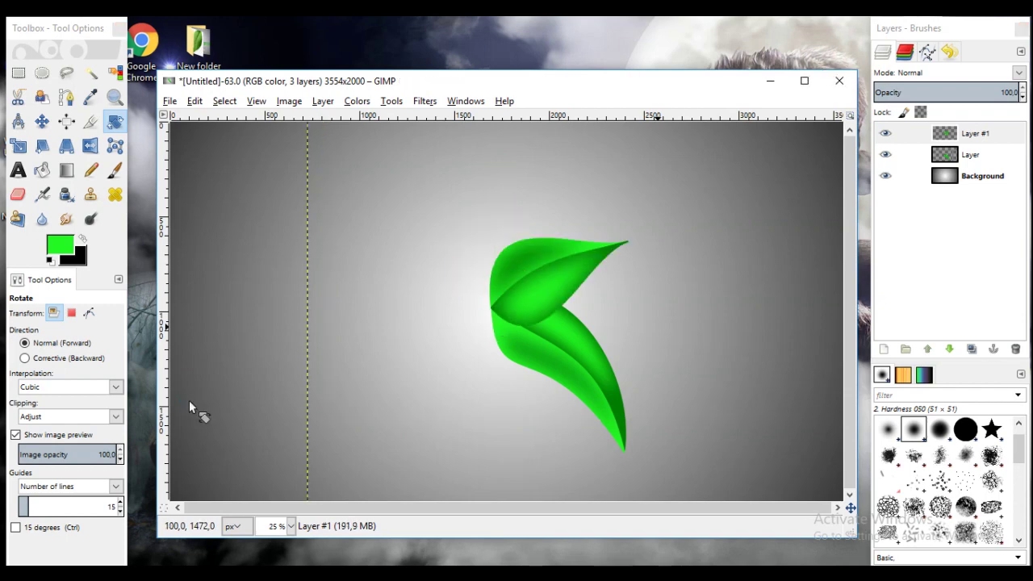
Drag the upper leaf up and to the left, clear of the lower leaf, then select the lower leaf layer.
{"action": "left_click", "coordinate": [887, 155]}
{"action": "left_click", "coordinate": [886, 155]}
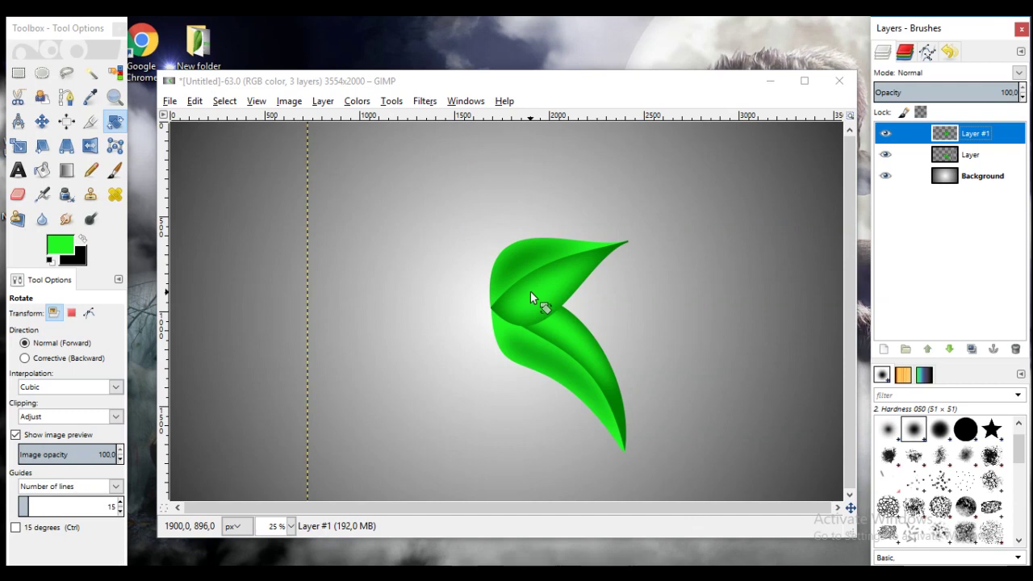
{"action": "left_click", "coordinate": [41, 122]}
{"action": "left_click_drag", "start_coordinate": [542, 300], "coordinate": [494, 289]}
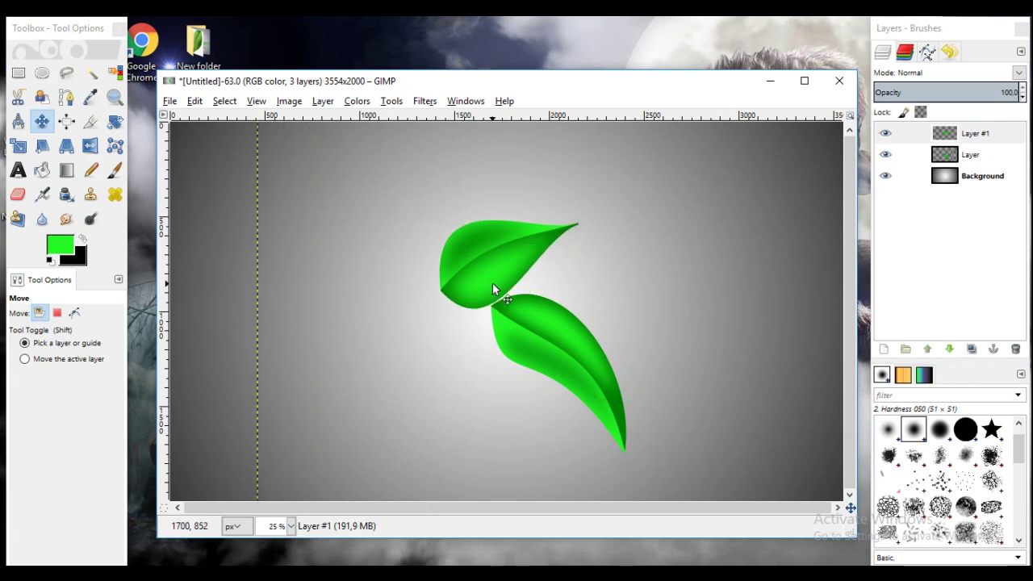
{"action": "left_click_drag", "start_coordinate": [548, 321], "coordinate": [552, 323]}
{"action": "left_click", "coordinate": [981, 138]}
{"action": "left_click", "coordinate": [979, 148]}
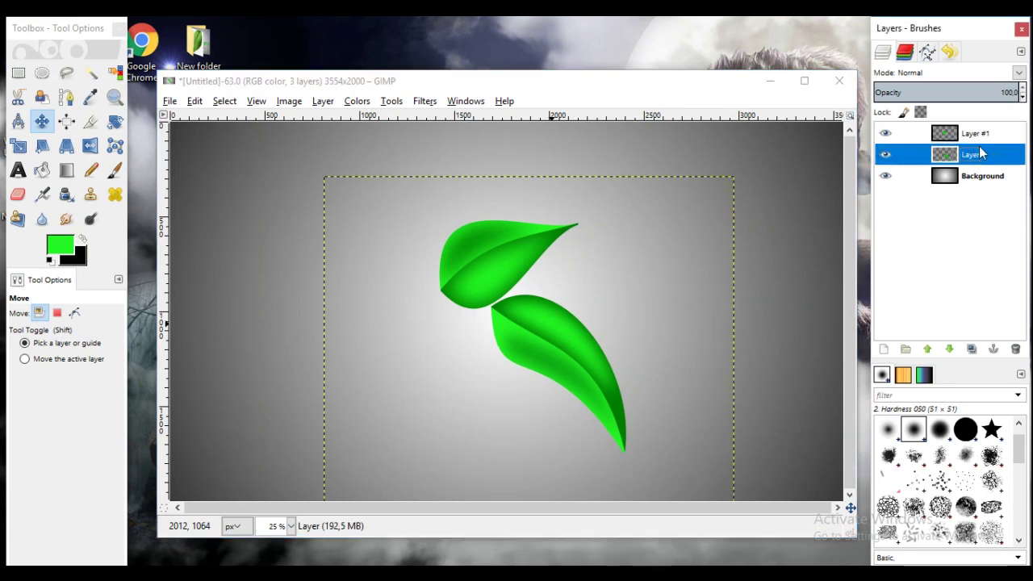
{"action": "left_click", "coordinate": [322, 102]}
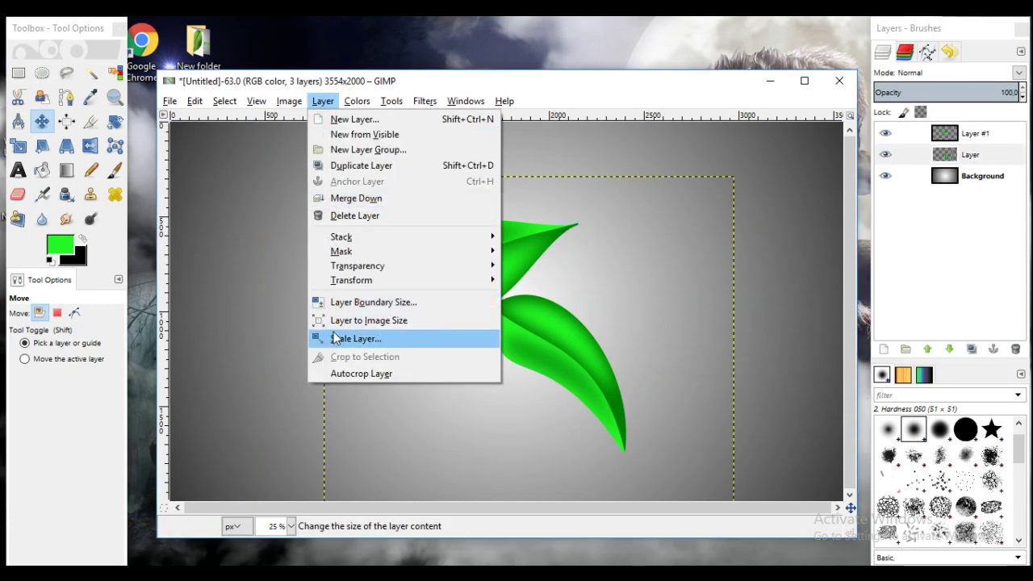
Scale both the lower and upper leaf layers down slightly in height.
{"action": "left_click", "coordinate": [355, 338]}
{"action": "left_click", "coordinate": [486, 322]}
{"action": "left_click", "coordinate": [486, 322]}
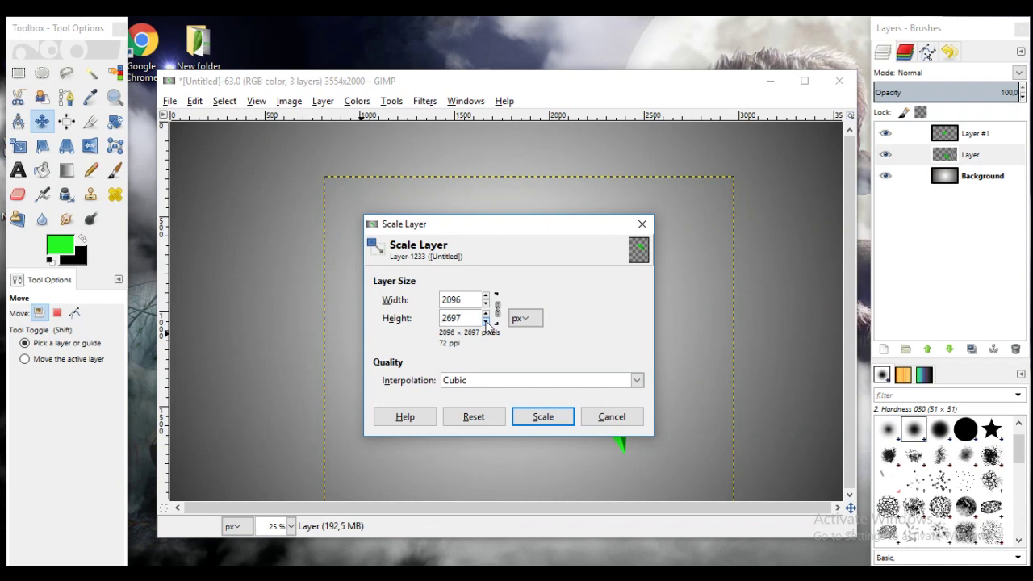
{"action": "left_click", "coordinate": [540, 423]}
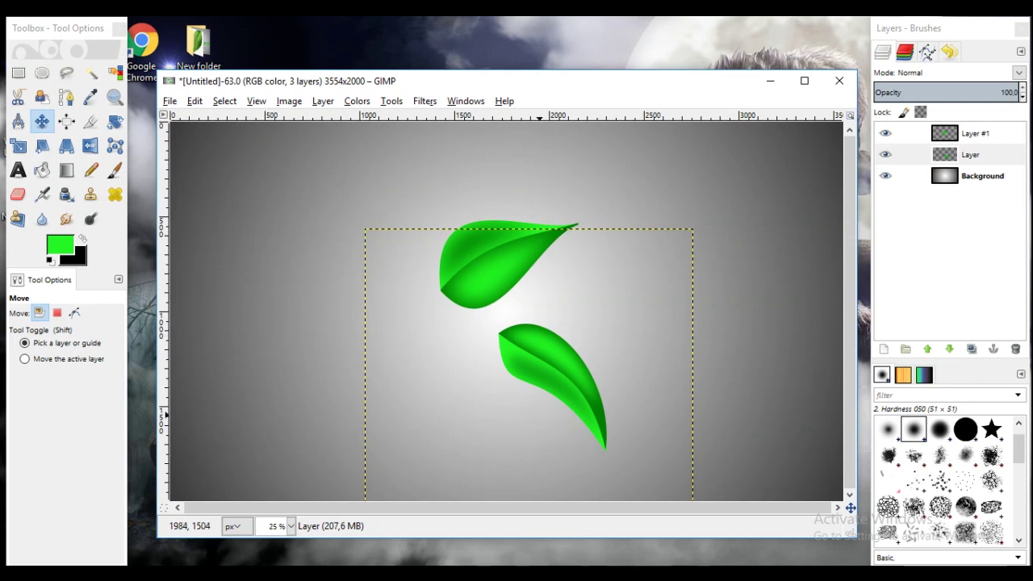
{"action": "left_click", "coordinate": [922, 137]}
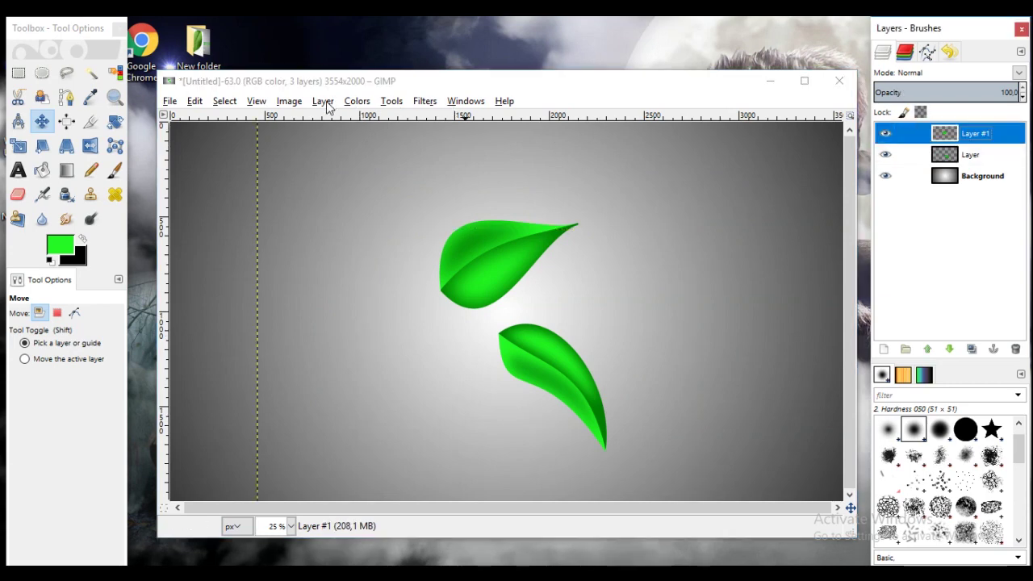
{"action": "left_click", "coordinate": [323, 101]}
{"action": "left_click", "coordinate": [360, 342]}
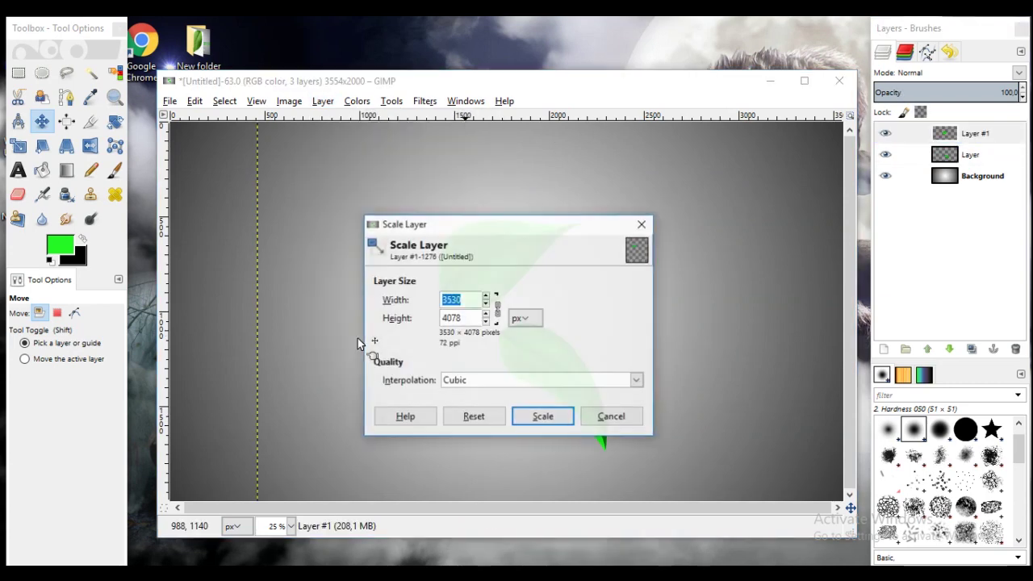
{"action": "left_click", "coordinate": [486, 321]}
{"action": "left_click", "coordinate": [538, 415]}
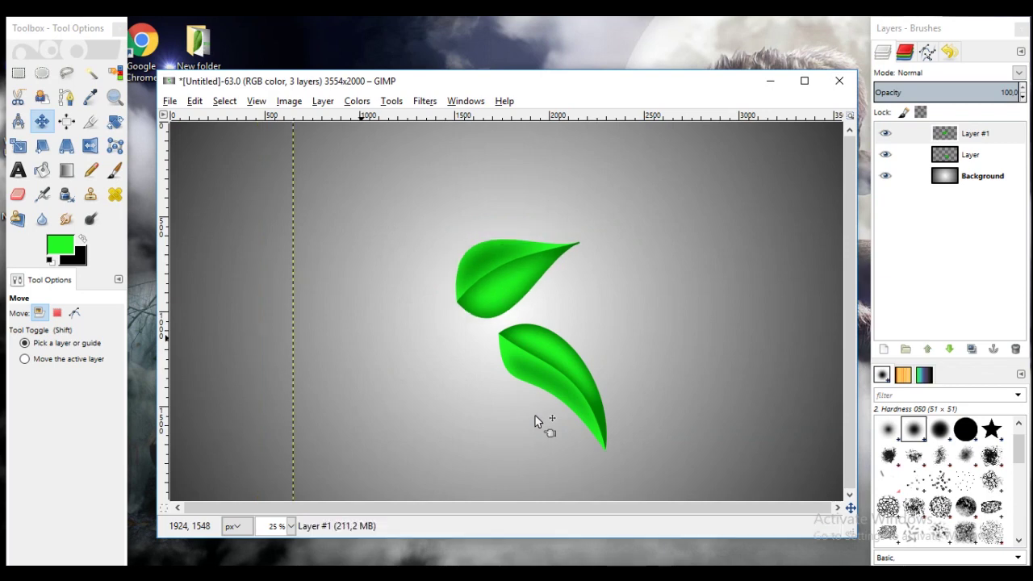
Move the lower leaf up-left so it fits against the upper leaf.
{"action": "left_click_drag", "start_coordinate": [546, 379], "coordinate": [514, 349]}
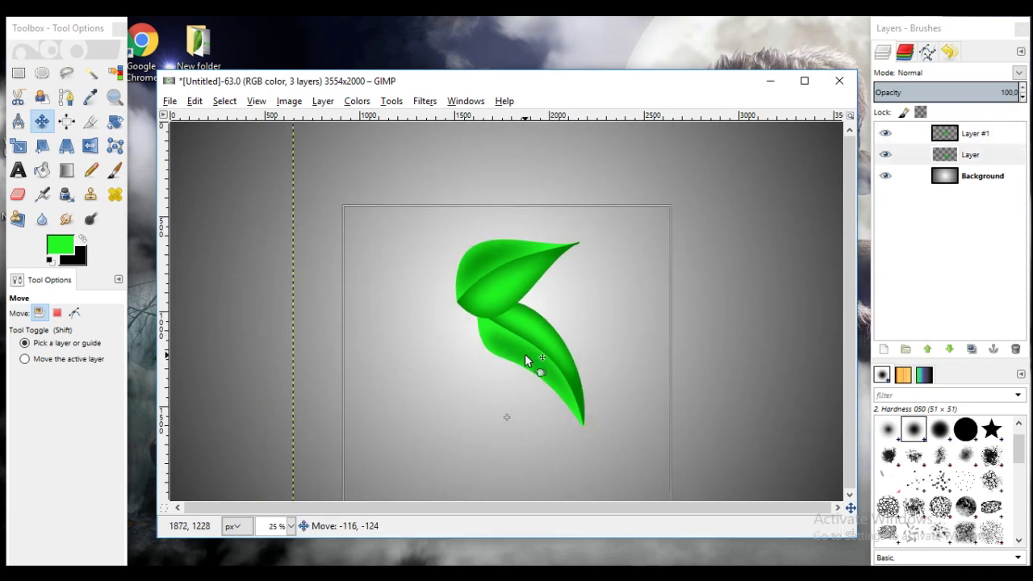
{"action": "left_click_drag", "start_coordinate": [514, 350], "coordinate": [505, 348]}
{"action": "left_click", "coordinate": [505, 348]}
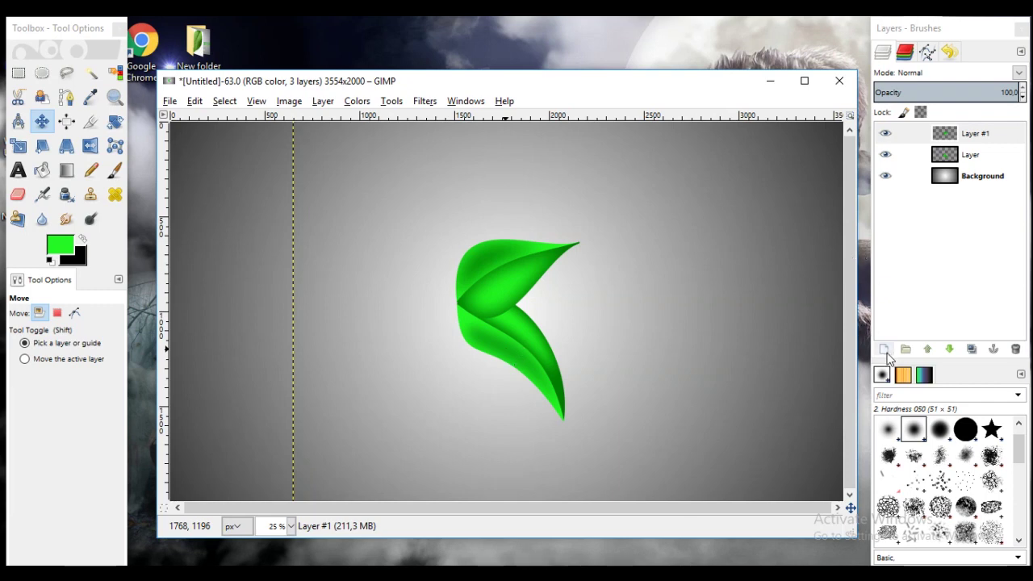
{"action": "left_click", "coordinate": [883, 349]}
On a new transparent layer, draw a curved teardrop path left of the leaves.
{"action": "left_click", "coordinate": [892, 475]}
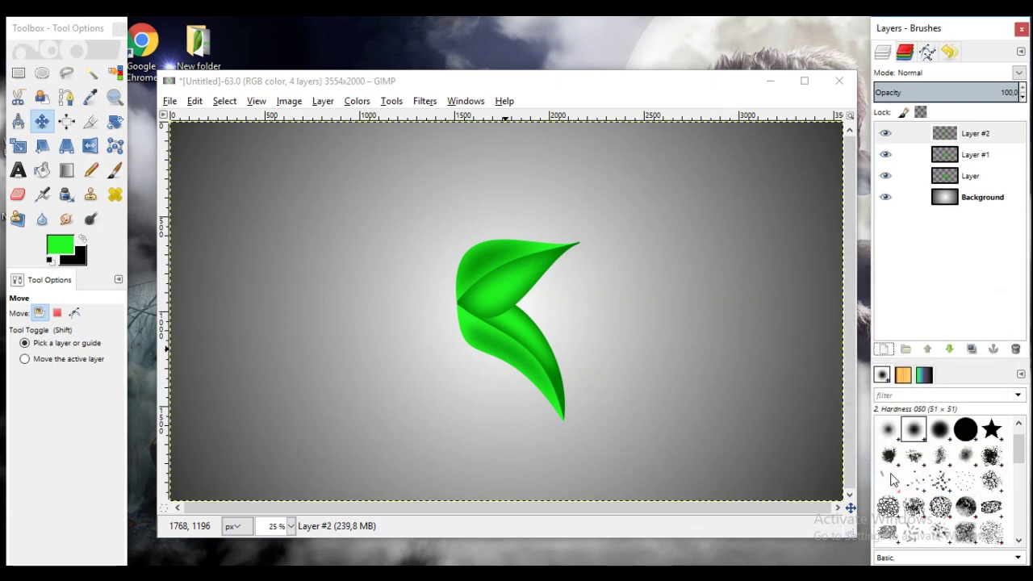
{"action": "left_click", "coordinate": [66, 96]}
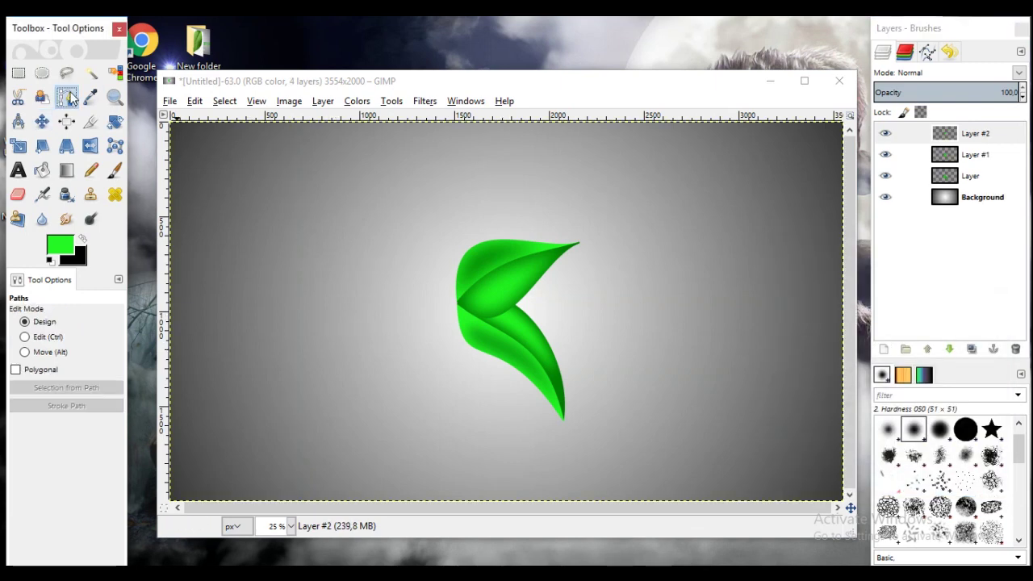
{"action": "left_click", "coordinate": [324, 251]}
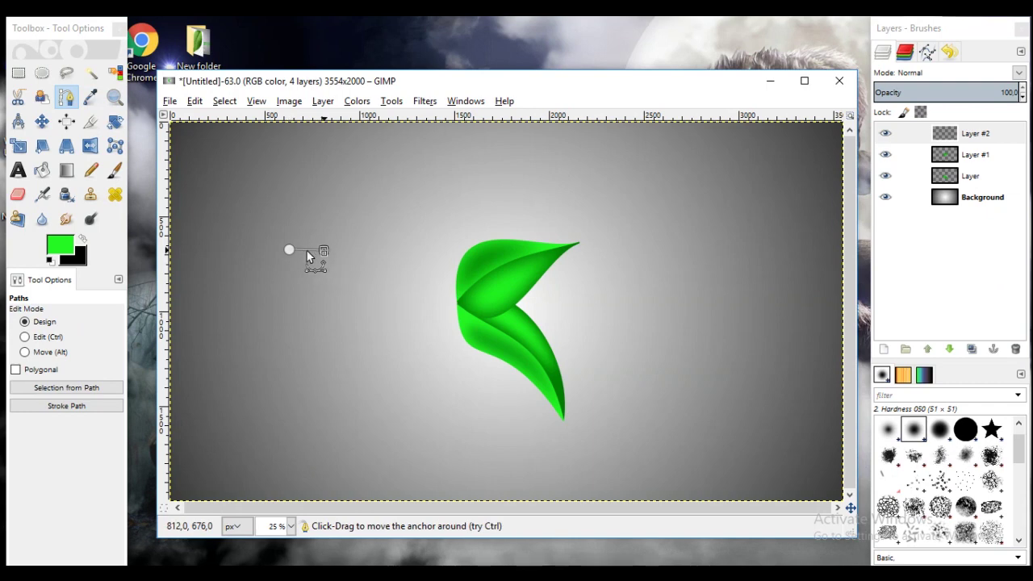
{"action": "left_click_drag", "start_coordinate": [306, 253], "coordinate": [308, 380]}
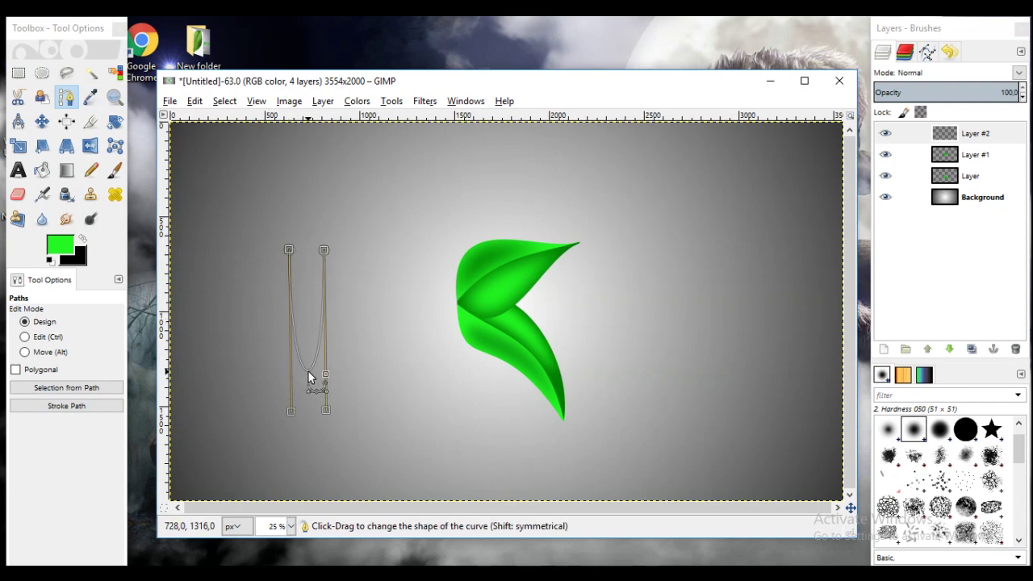
{"action": "left_click_drag", "start_coordinate": [323, 421], "coordinate": [394, 395]}
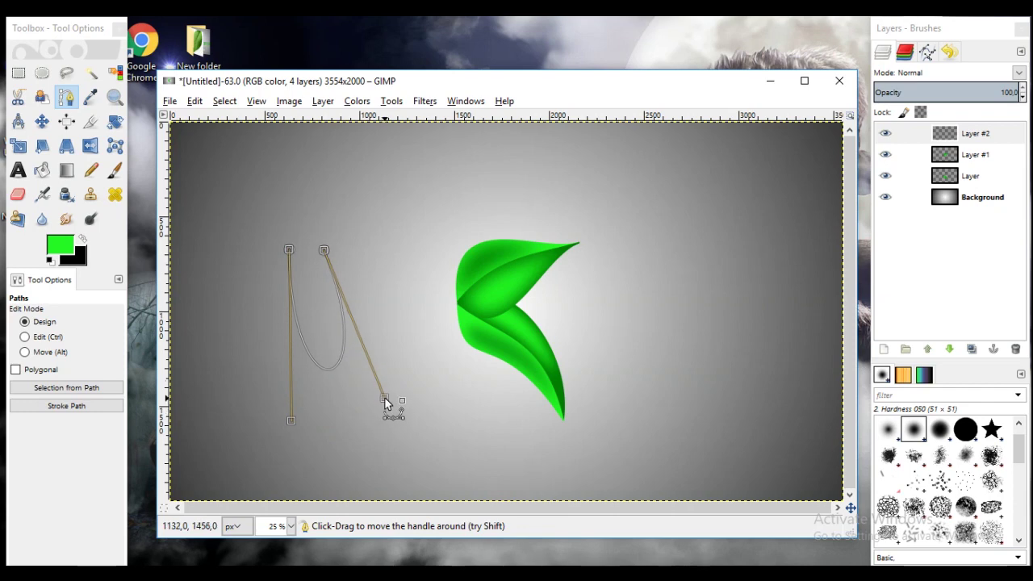
{"action": "left_click_drag", "start_coordinate": [290, 421], "coordinate": [217, 416]}
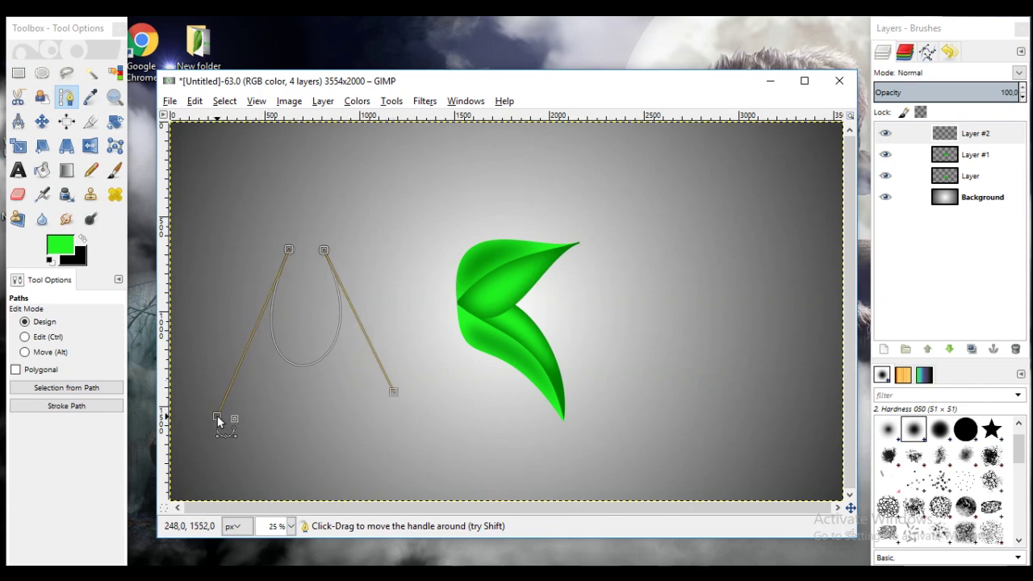
{"action": "left_click_drag", "start_coordinate": [217, 416], "coordinate": [201, 417]}
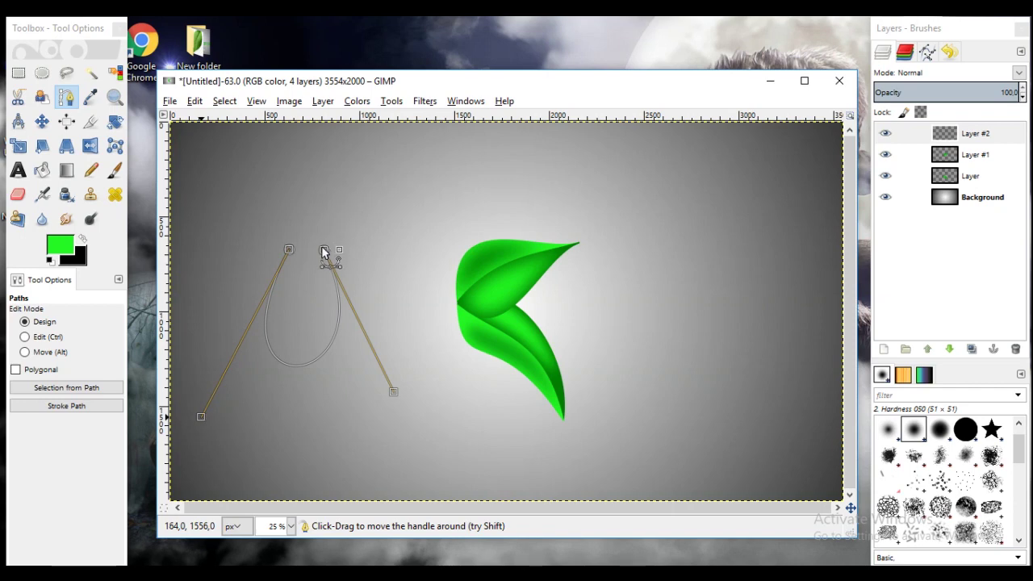
{"action": "left_click", "coordinate": [350, 245]}
{"action": "left_click_drag", "start_coordinate": [324, 251], "coordinate": [289, 251]}
{"action": "mouse_move", "coordinate": [358, 389]}
{"action": "left_mouse_down"}
{"action": "mouse_move", "coordinate": [396, 373]}
{"action": "mouse_move", "coordinate": [405, 390]}
{"action": "left_mouse_up"}
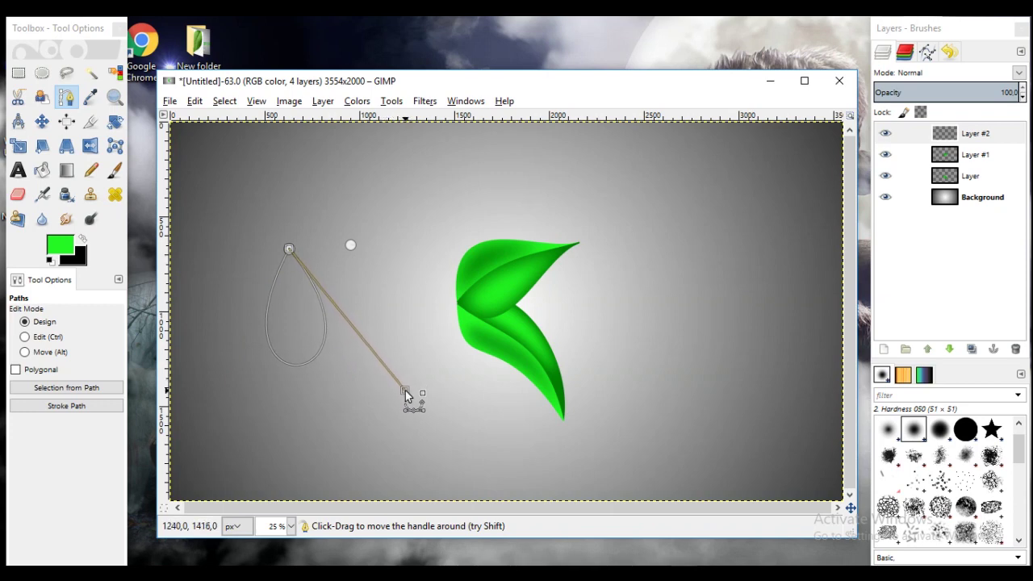
Stroke the teardrop path in green.
{"action": "left_click", "coordinate": [68, 408]}
{"action": "left_click", "coordinate": [171, 539]}
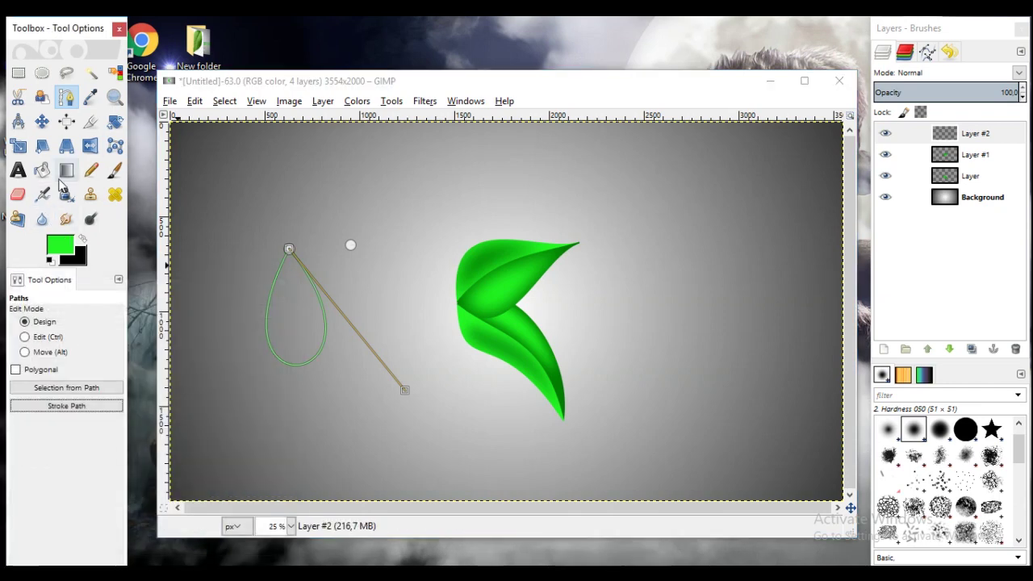
{"action": "left_click", "coordinate": [42, 169]}
Bucket-fill the teardrop, load Layer #2's alpha as a selection, and fill it solid black.
{"action": "left_click", "coordinate": [290, 313]}
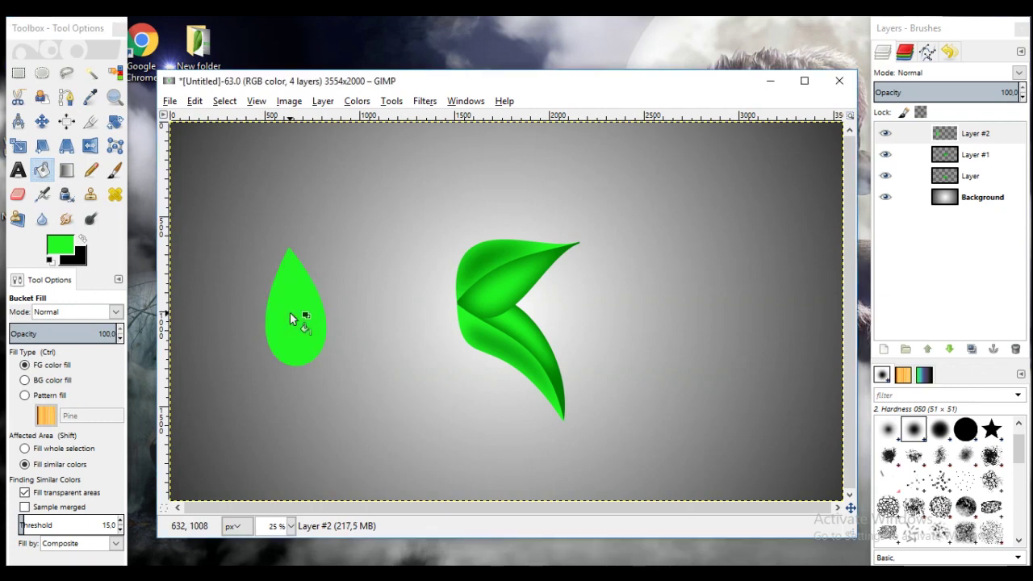
{"action": "right_click", "coordinate": [969, 141]}
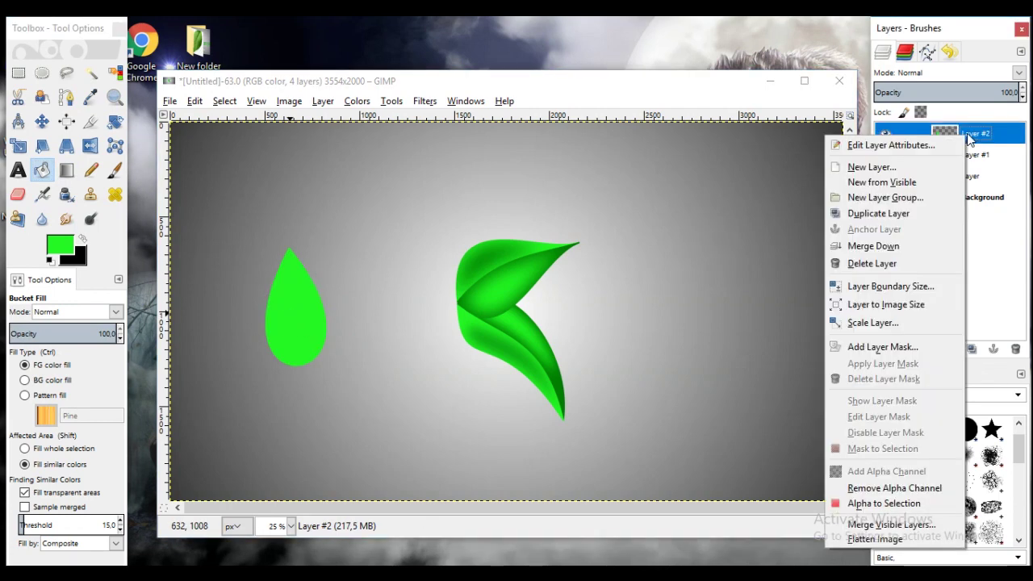
{"action": "left_click", "coordinate": [884, 503]}
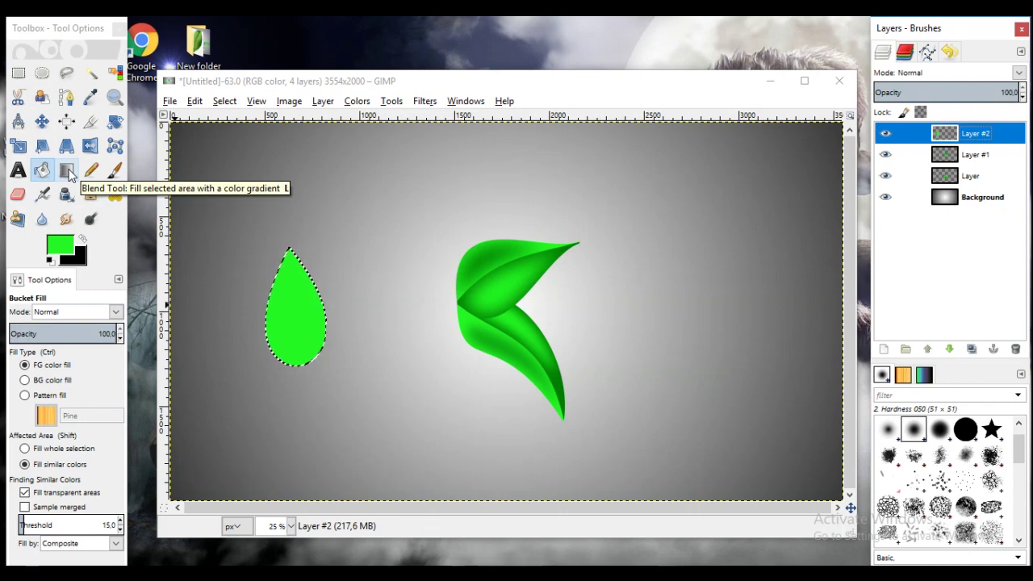
{"action": "left_click", "coordinate": [83, 243]}
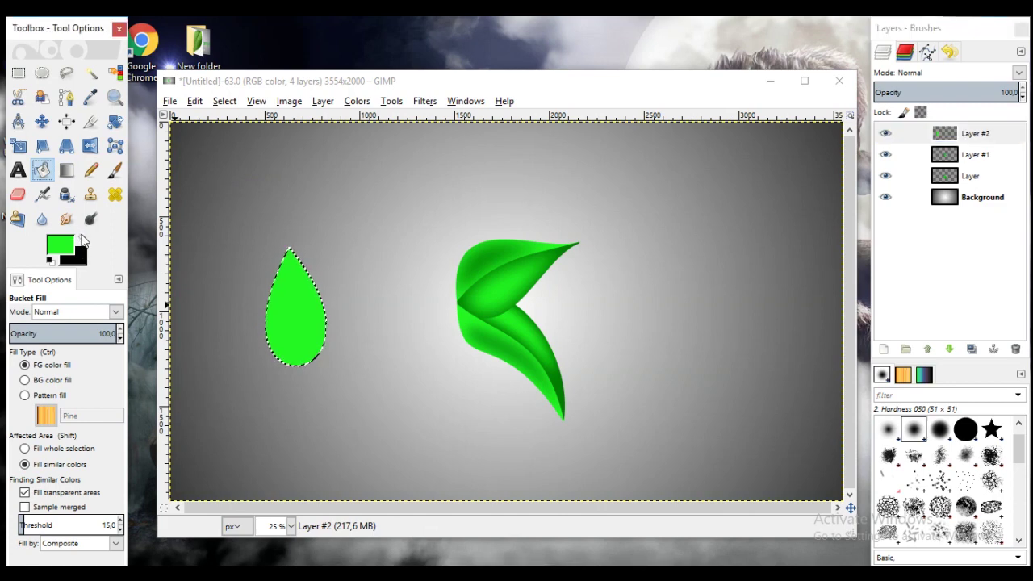
{"action": "left_click", "coordinate": [83, 242]}
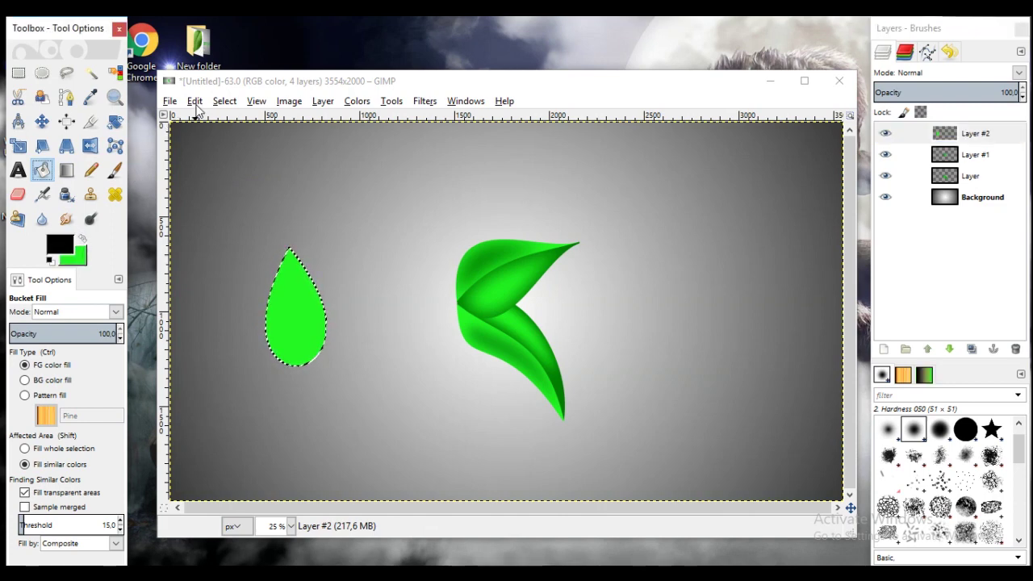
{"action": "left_click", "coordinate": [194, 100]}
{"action": "left_click", "coordinate": [210, 321]}
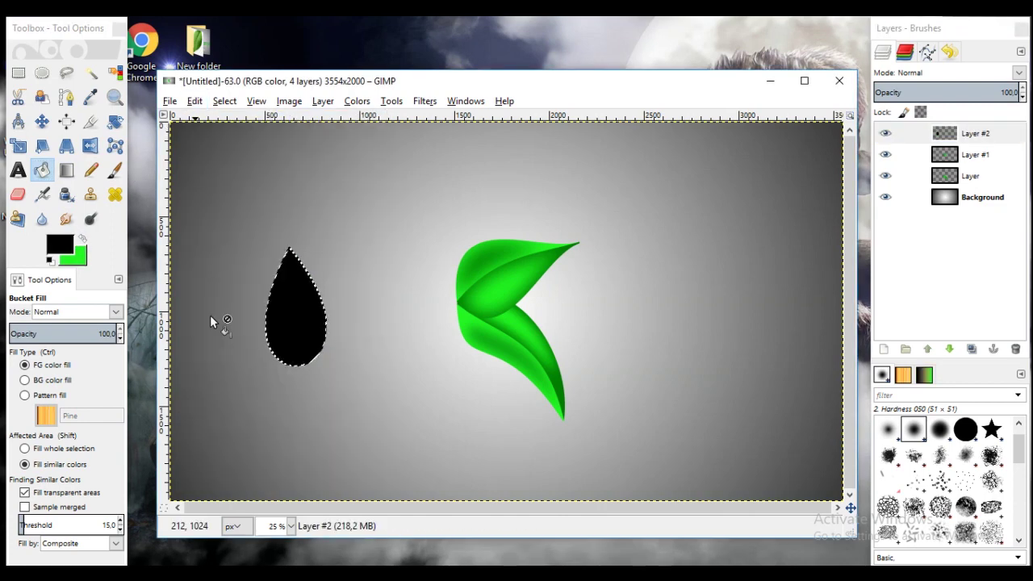
Add a new transparent layer and shrink the teardrop selection by 20 px.
{"action": "left_click", "coordinate": [886, 350]}
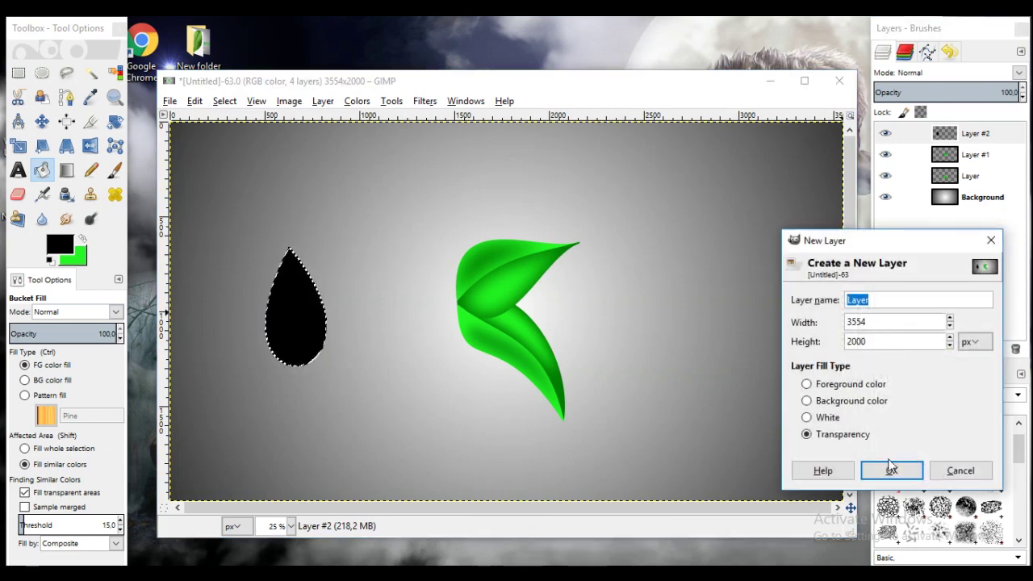
{"action": "left_click", "coordinate": [891, 471]}
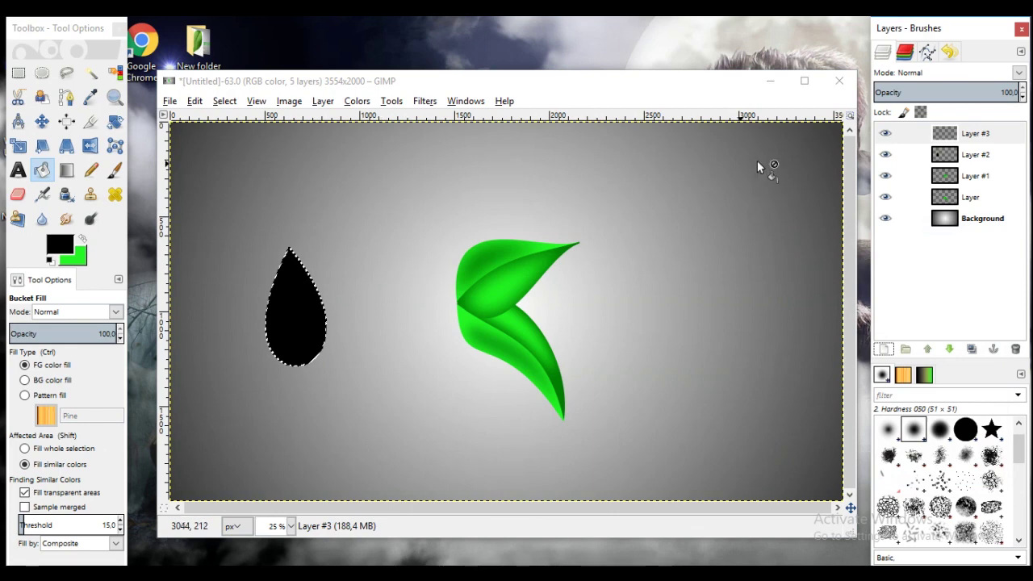
{"action": "left_click", "coordinate": [944, 154], "text": "alt"}
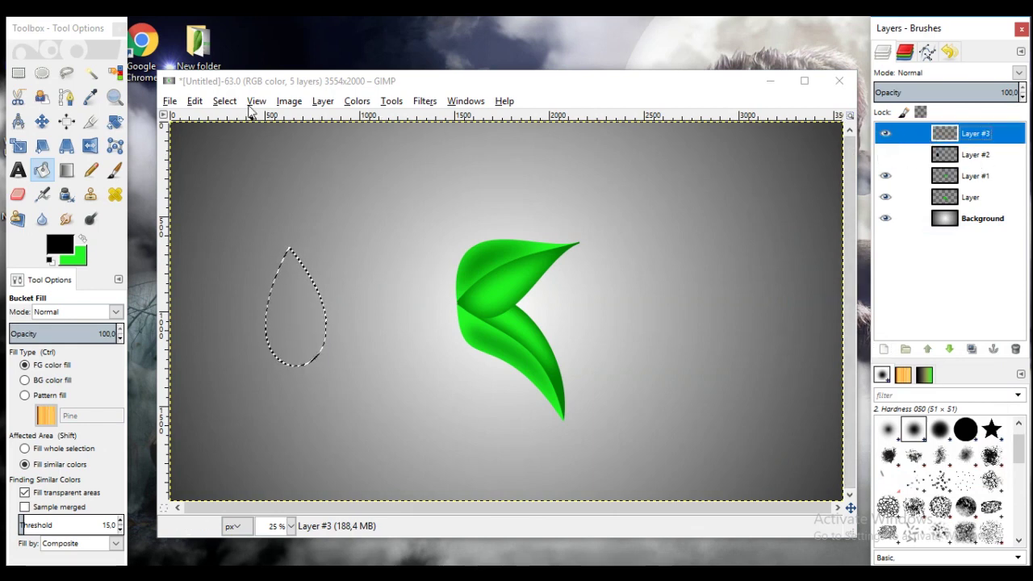
{"action": "left_click", "coordinate": [225, 101]}
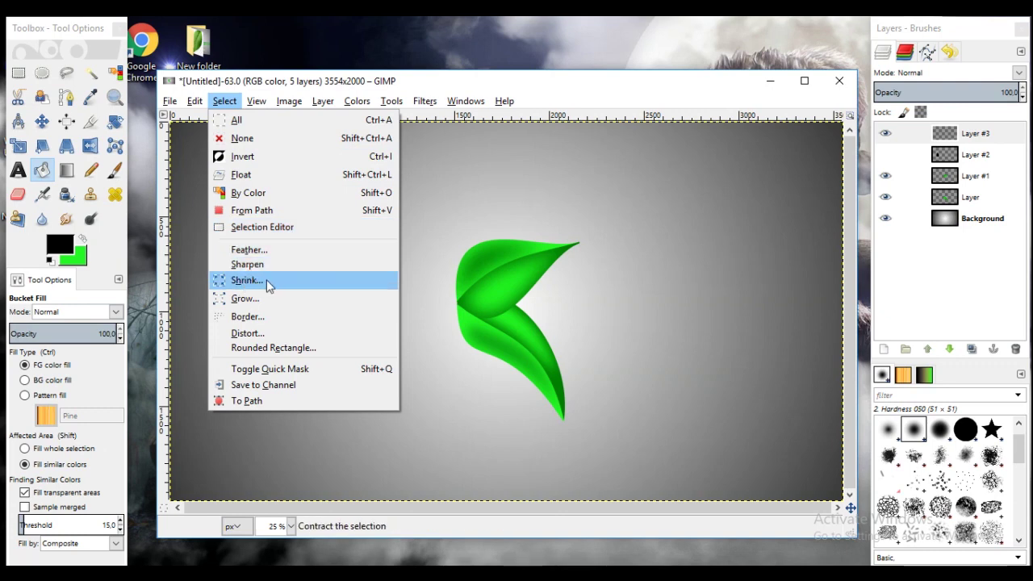
{"action": "left_click", "coordinate": [264, 280]}
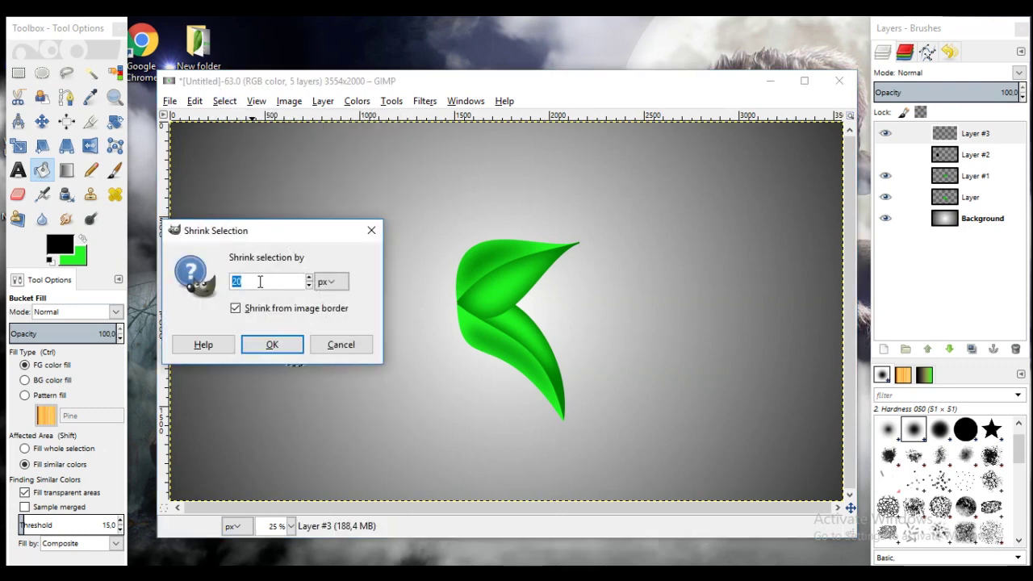
{"action": "left_click", "coordinate": [278, 347]}
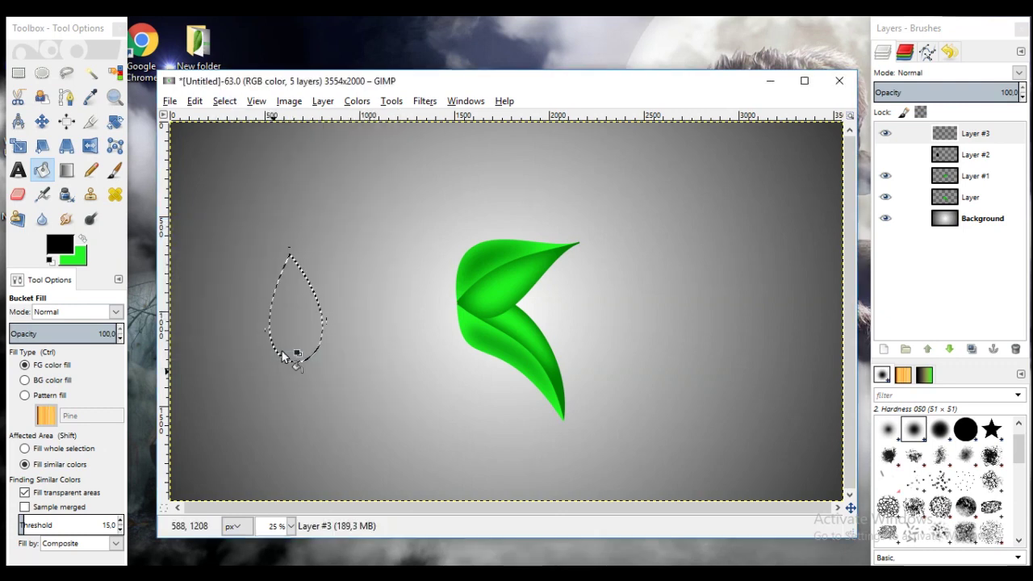
Check the black teardrop layer's visibility and make Layer #2 the active layer.
{"action": "left_click", "coordinate": [890, 155]}
{"action": "key", "text": "ctrl+comma"}
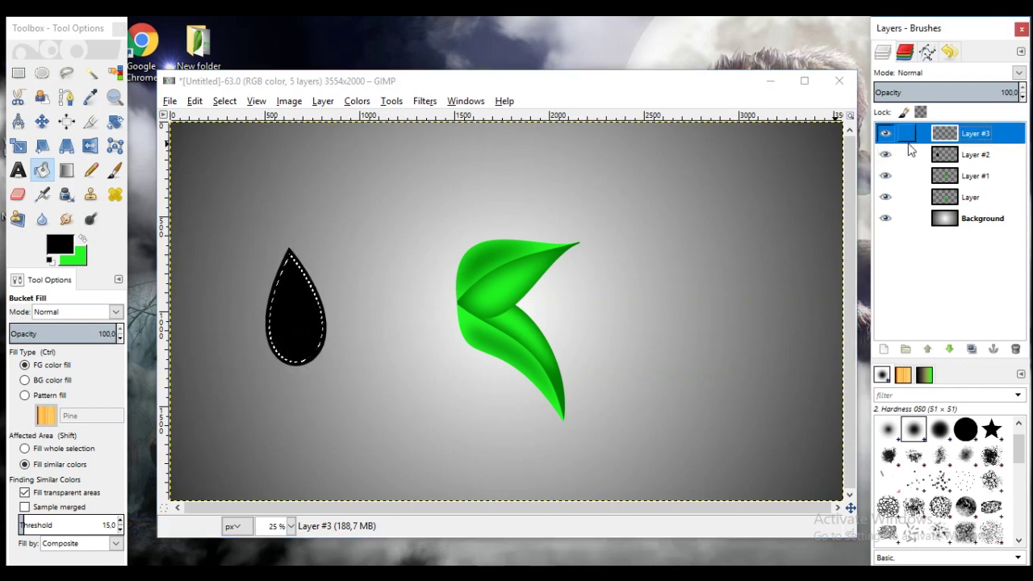
{"action": "left_click", "coordinate": [885, 154]}
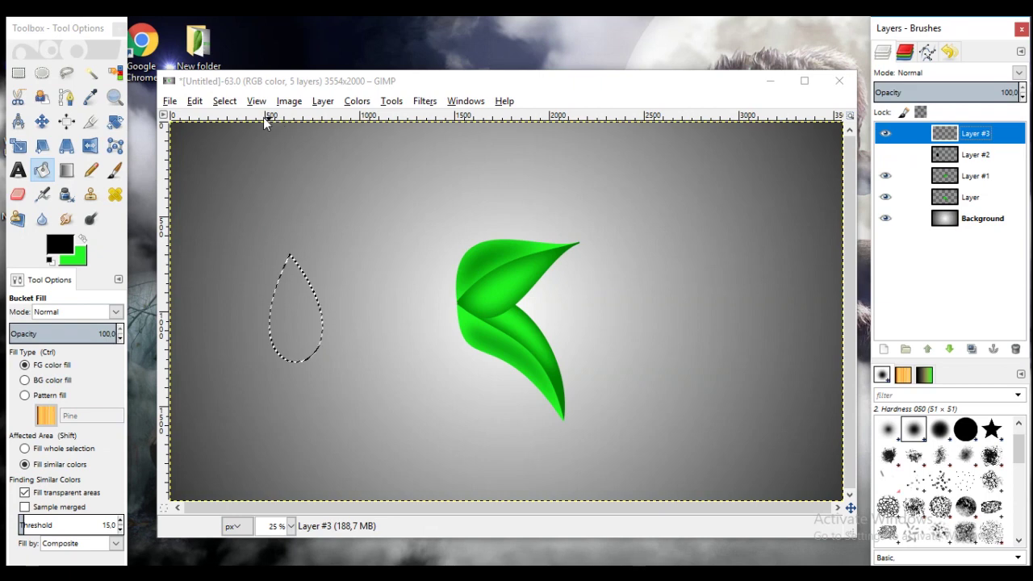
{"action": "left_click", "coordinate": [194, 101]}
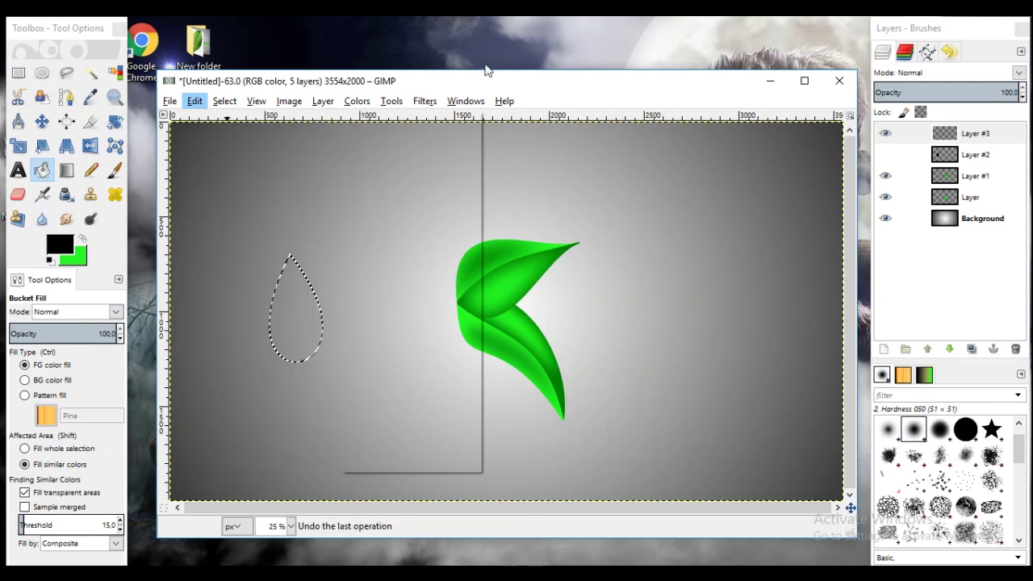
{"action": "left_click", "coordinate": [894, 153]}
{"action": "left_click", "coordinate": [888, 155]}
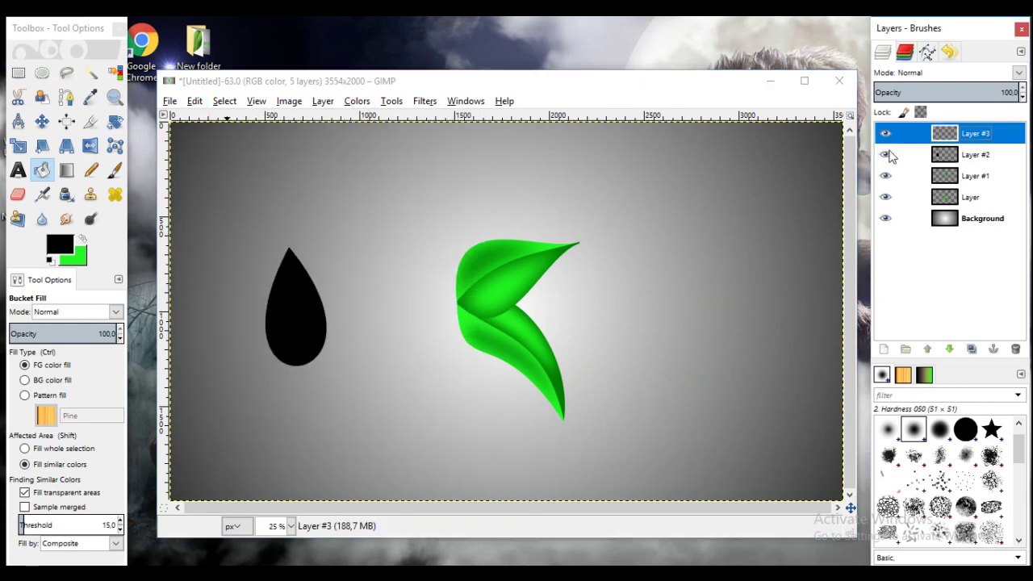
{"action": "left_click", "coordinate": [948, 157]}
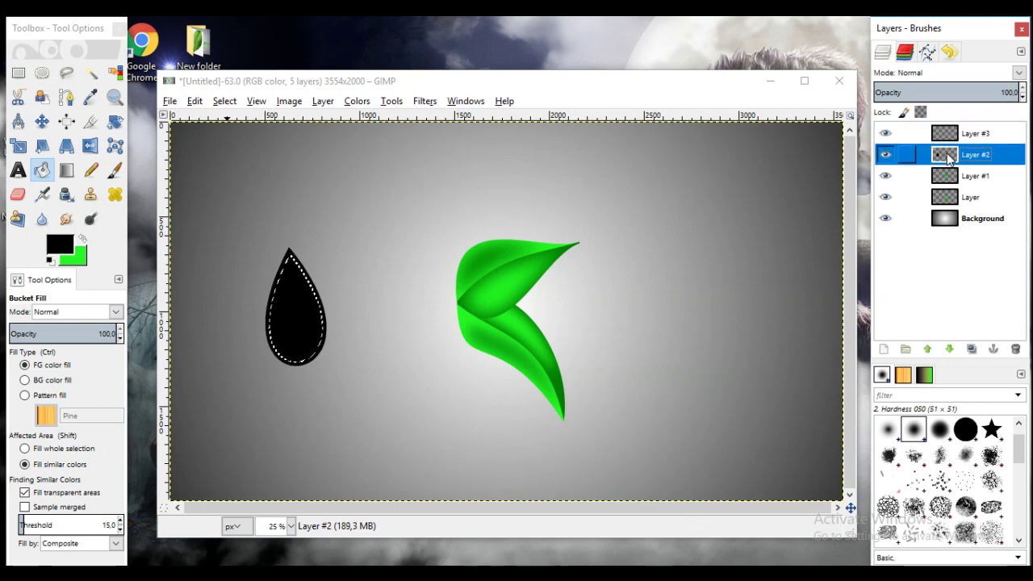
Cut the shrunken interior out of the black teardrop, leaving only its outline.
{"action": "left_click", "coordinate": [198, 101]}
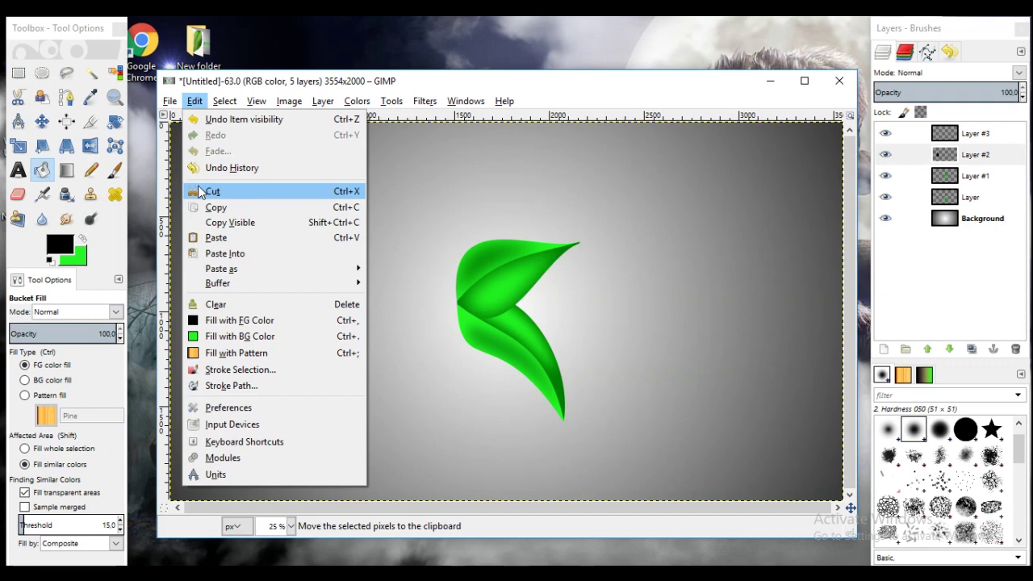
{"action": "left_click", "coordinate": [209, 191]}
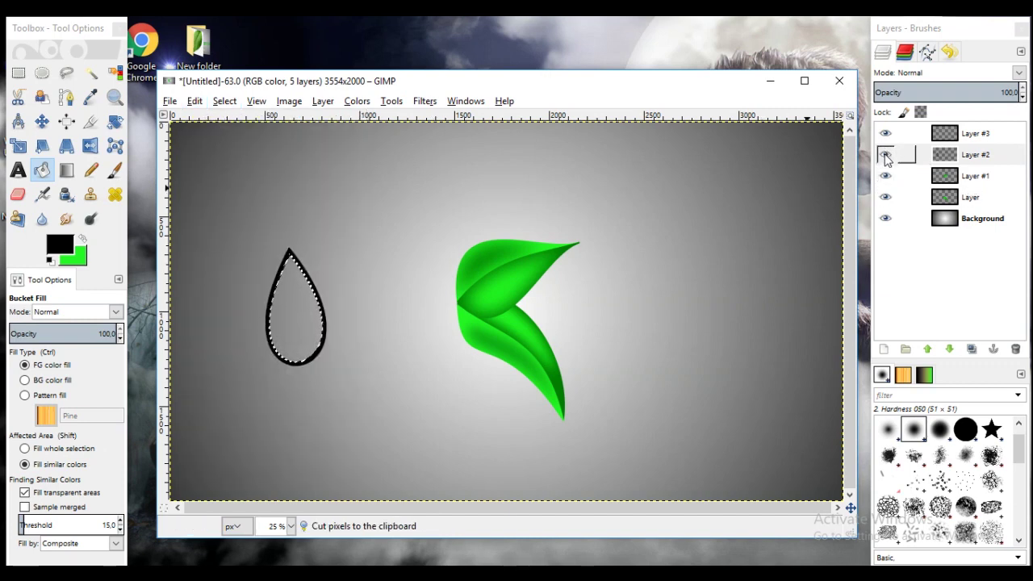
{"action": "left_click", "coordinate": [886, 156]}
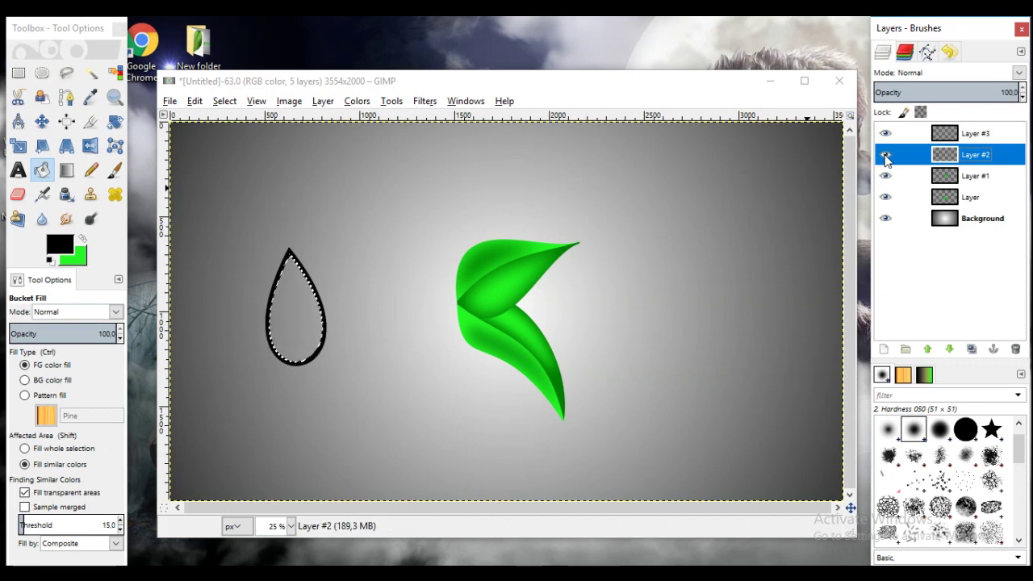
{"action": "left_click", "coordinate": [898, 134]}
{"action": "left_click", "coordinate": [888, 134]}
{"action": "left_click", "coordinate": [886, 134]}
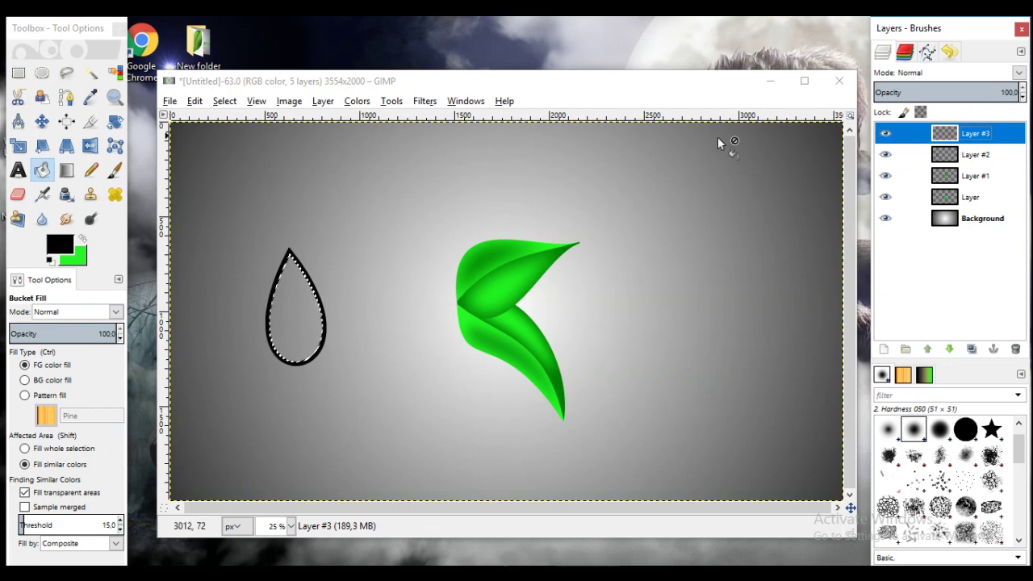
{"action": "left_click", "coordinate": [68, 173]}
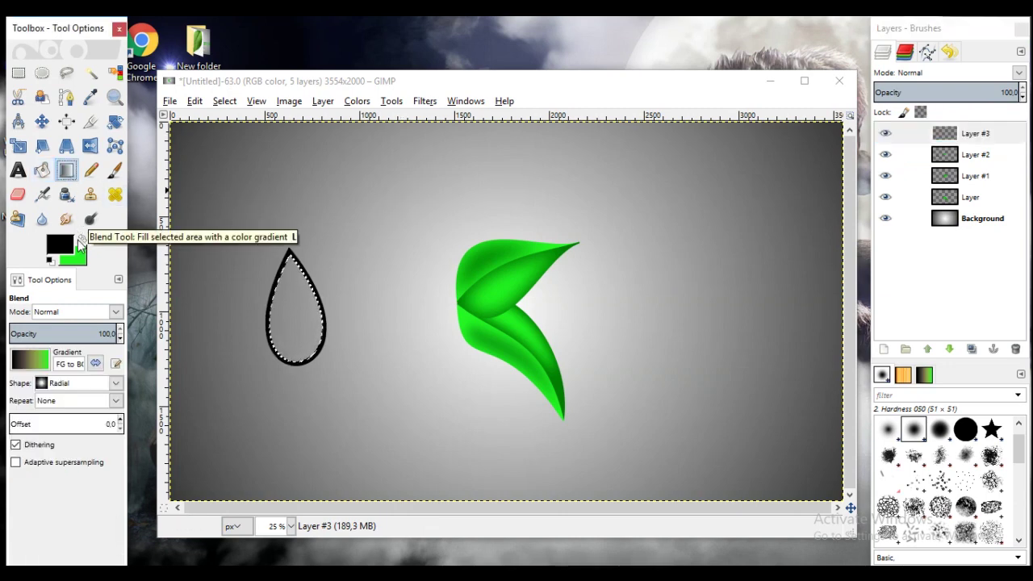
Fill the teardrop on Layer #3 with a radial white-to-black gradient at about 42.7 opacity.
{"action": "left_click", "coordinate": [49, 261]}
{"action": "key", "text": "x"}
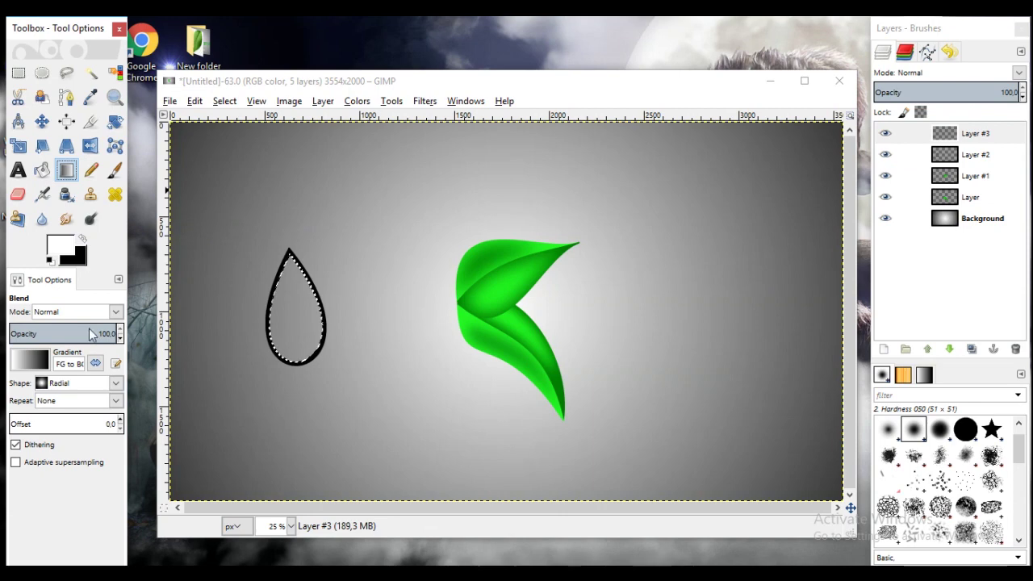
{"action": "left_click", "coordinate": [116, 384]}
{"action": "left_click", "coordinate": [98, 435]}
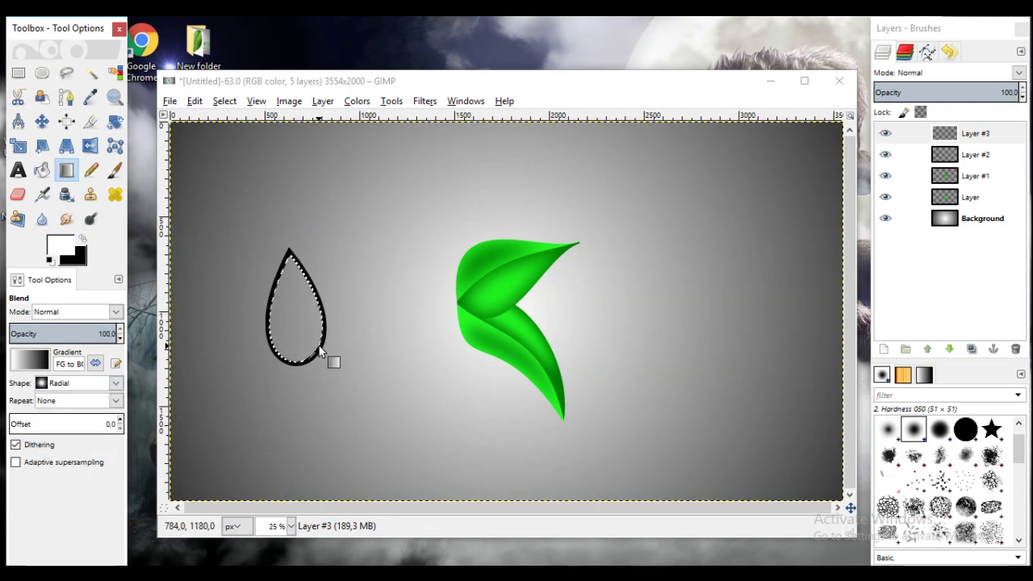
{"action": "left_click_drag", "start_coordinate": [294, 313], "coordinate": [293, 414]}
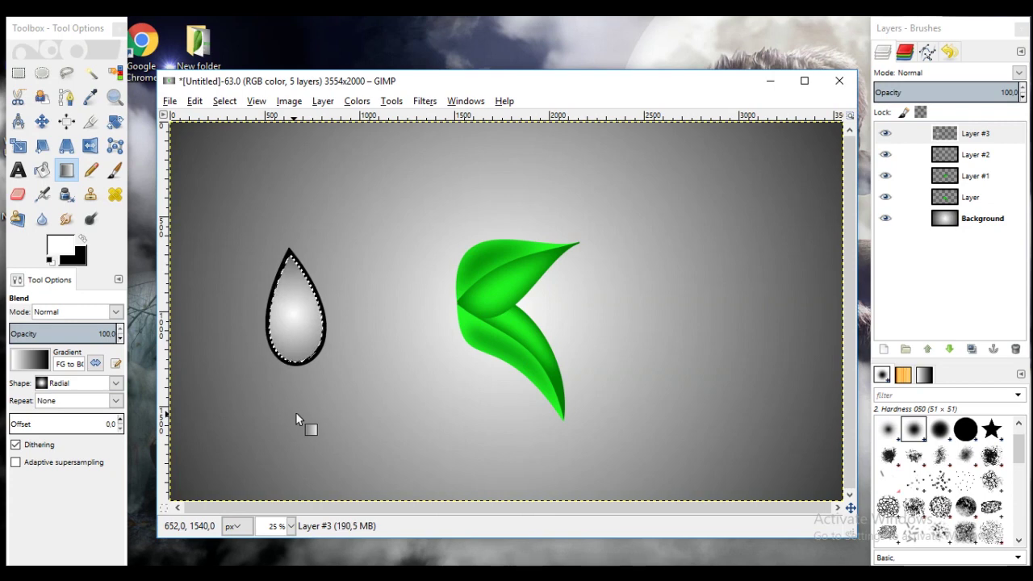
{"action": "mouse_move", "coordinate": [939, 92]}
{"action": "left_mouse_down"}
{"action": "mouse_move", "coordinate": [922, 94]}
{"action": "mouse_move", "coordinate": [935, 94]}
{"action": "left_mouse_up"}
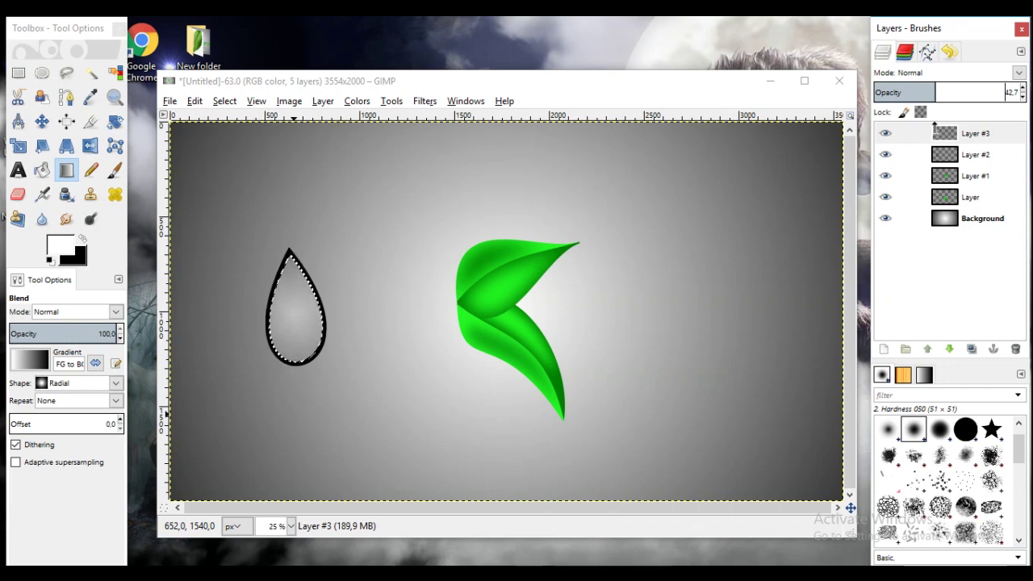
Clear the selection and apply a 255 px Gaussian Blur to Layer #2's outline.
{"action": "left_click", "coordinate": [896, 155]}
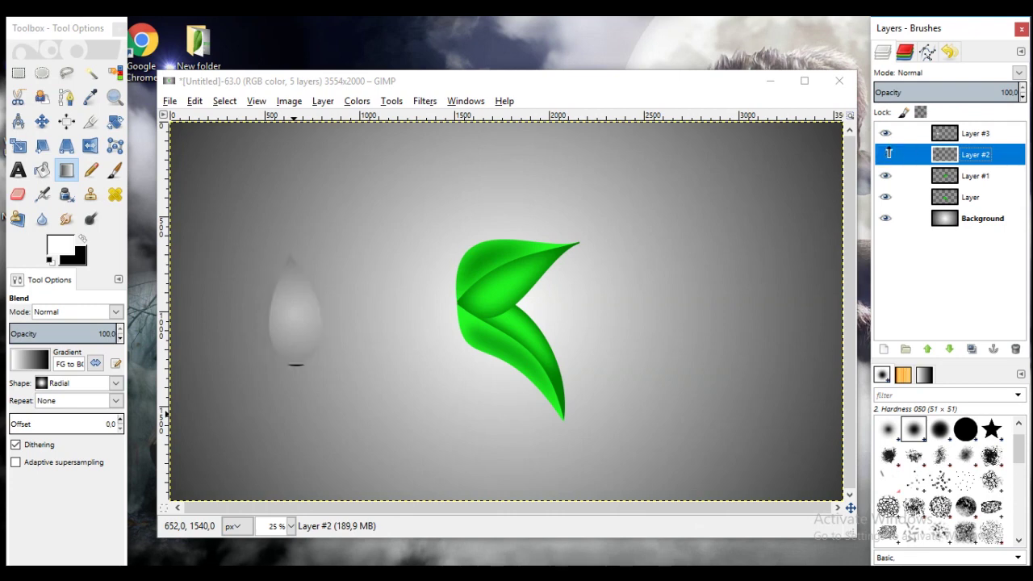
{"action": "left_click", "coordinate": [224, 101]}
{"action": "left_click", "coordinate": [231, 102]}
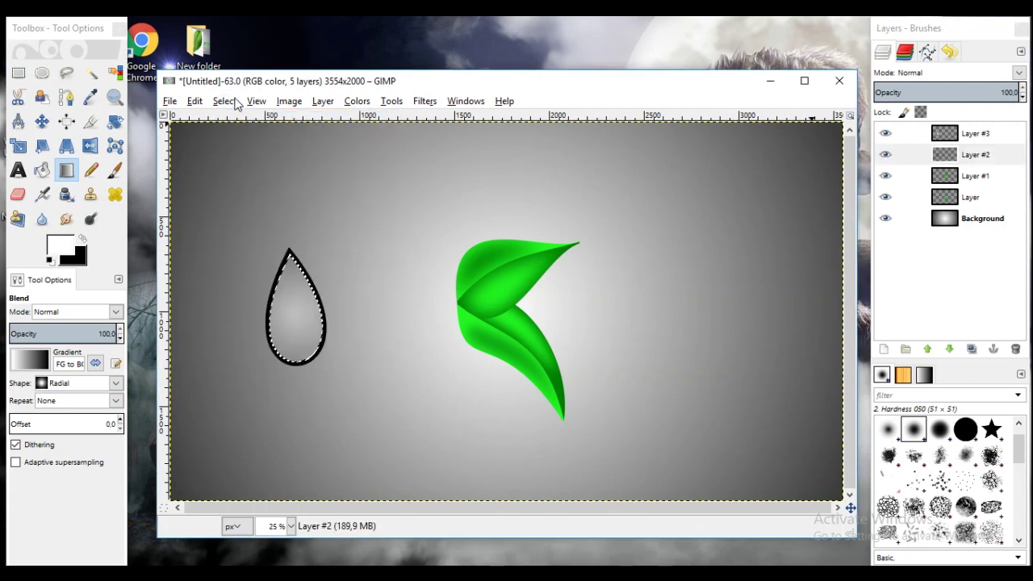
{"action": "left_click", "coordinate": [233, 101]}
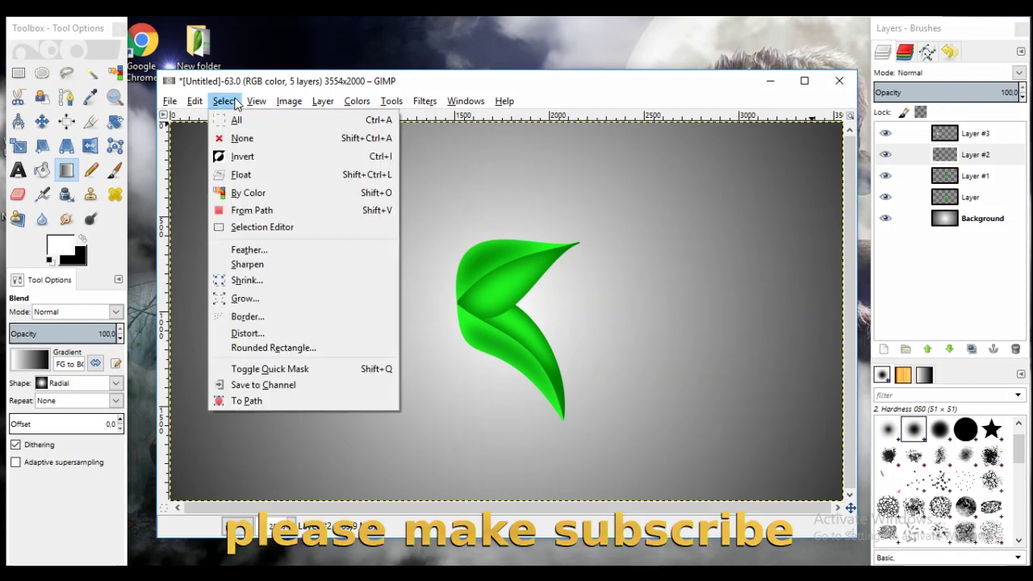
{"action": "left_click", "coordinate": [238, 138]}
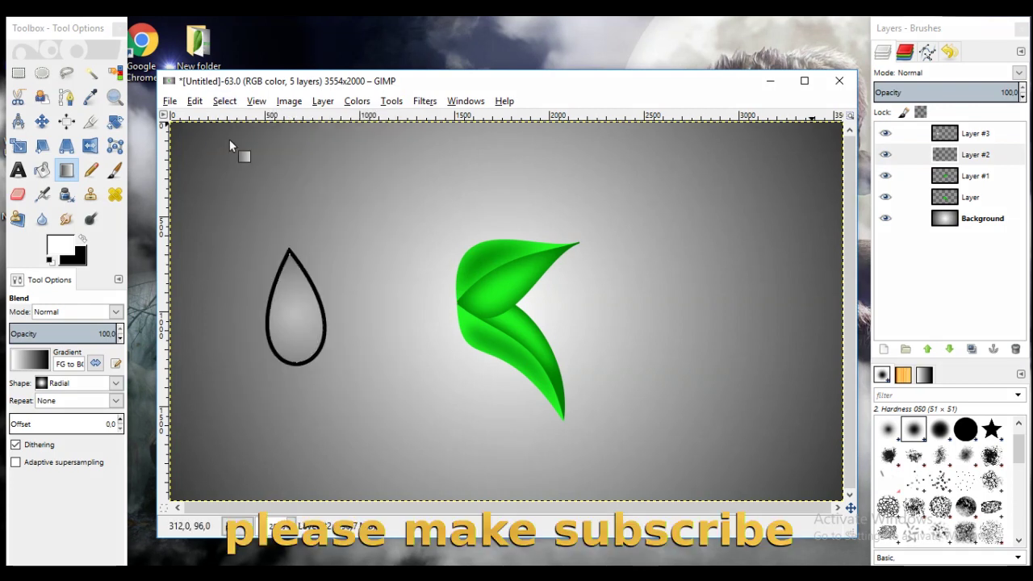
{"action": "left_click", "coordinate": [885, 154]}
{"action": "left_click", "coordinate": [885, 154]}
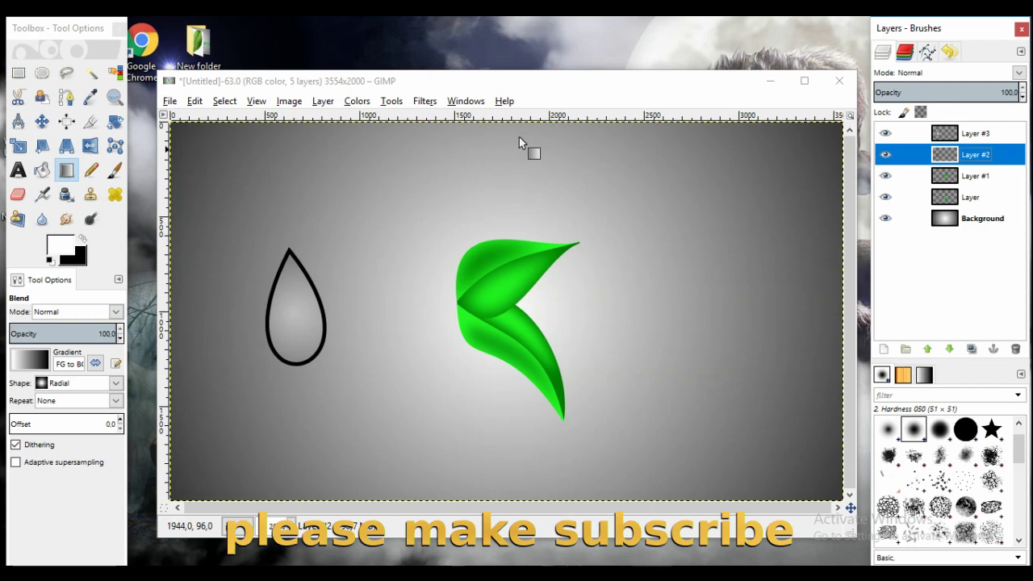
{"action": "left_click", "coordinate": [425, 101]}
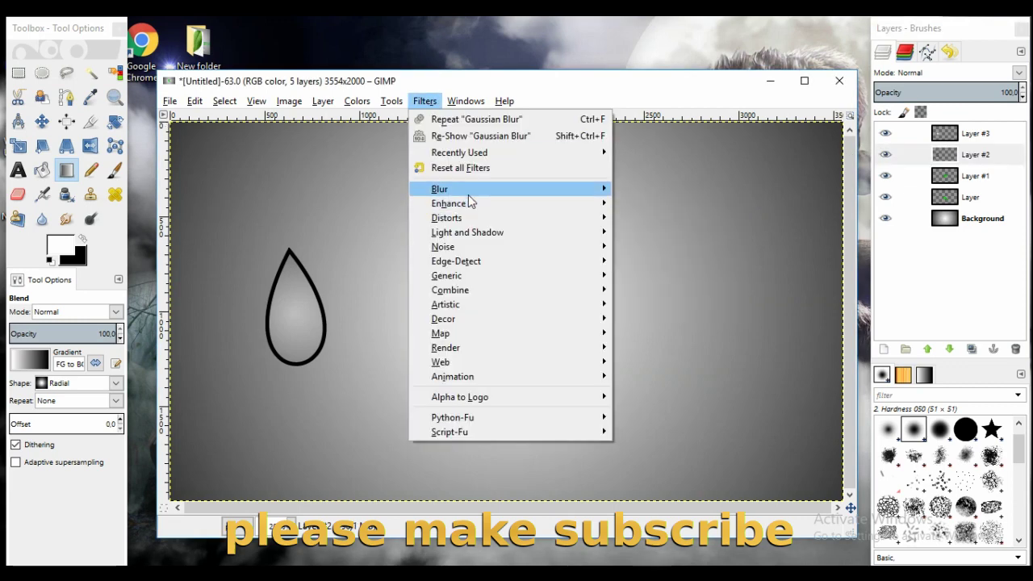
{"action": "mouse_move", "coordinate": [468, 189]}
{"action": "left_click", "coordinate": [663, 207]}
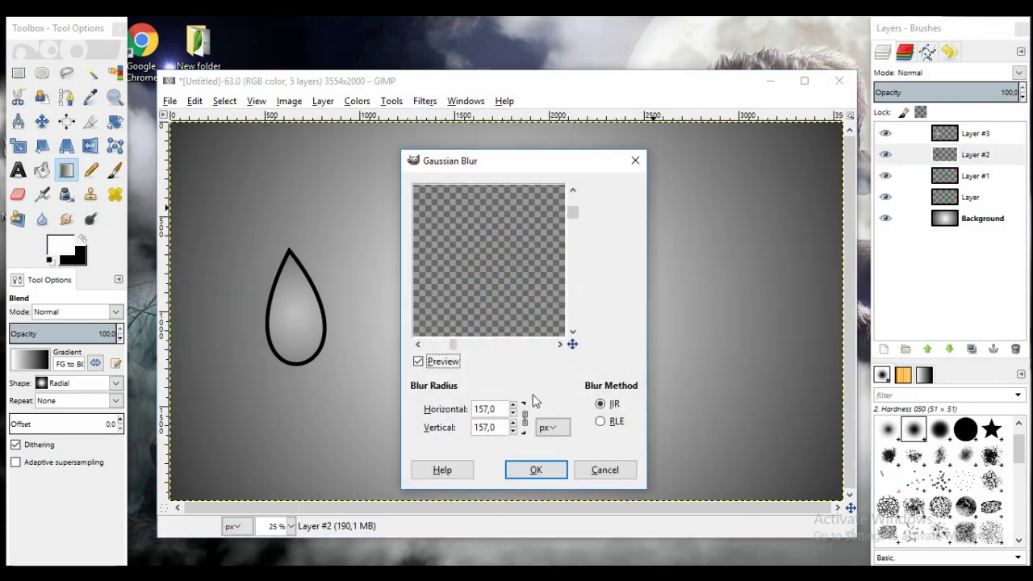
{"action": "left_click", "coordinate": [525, 474]}
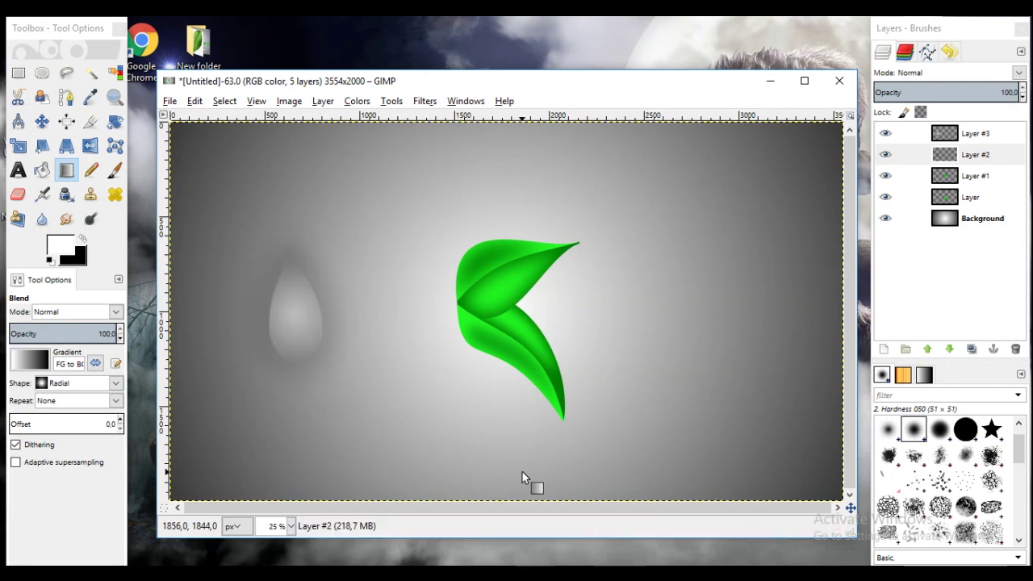
{"action": "left_click", "coordinate": [891, 155]}
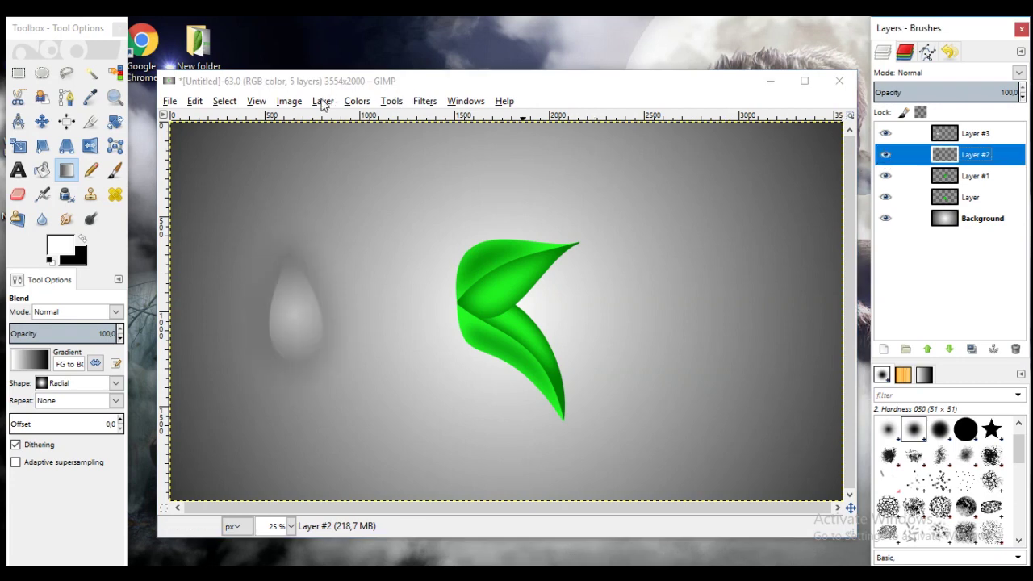
Scale the blurred layer down slightly.
{"action": "left_click", "coordinate": [323, 101]}
{"action": "left_click", "coordinate": [365, 339]}
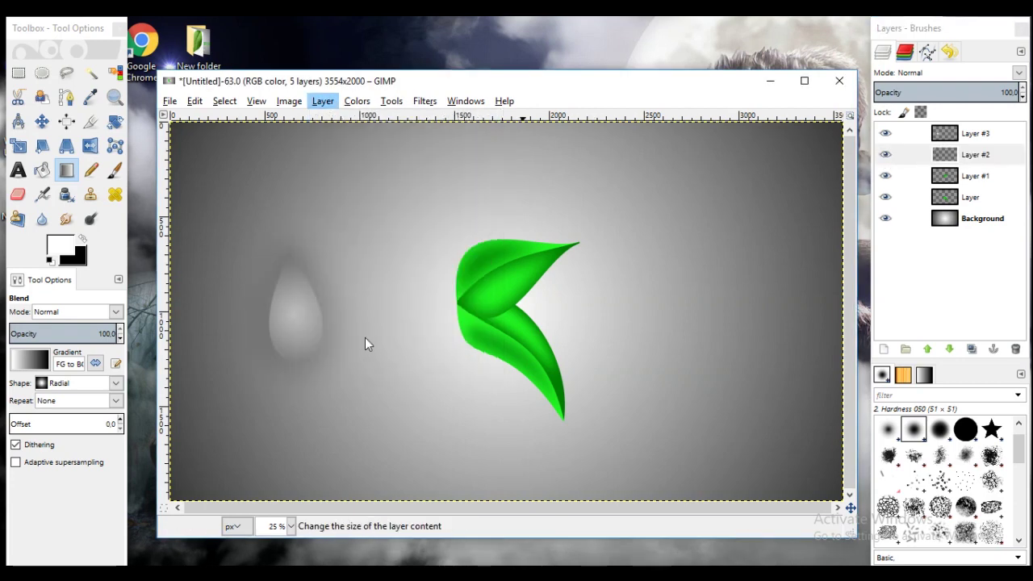
{"action": "left_click", "coordinate": [487, 321]}
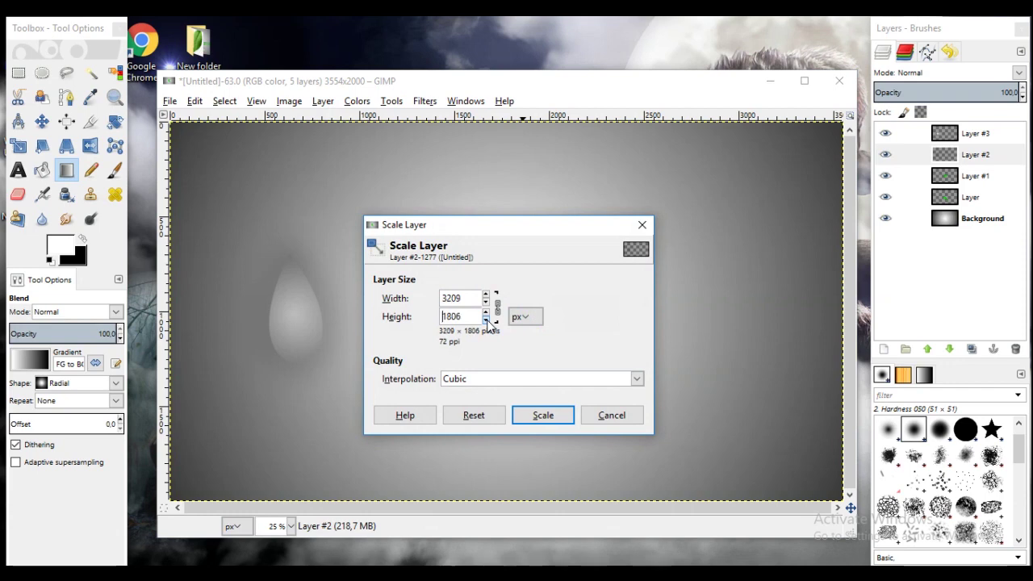
{"action": "left_click", "coordinate": [538, 415]}
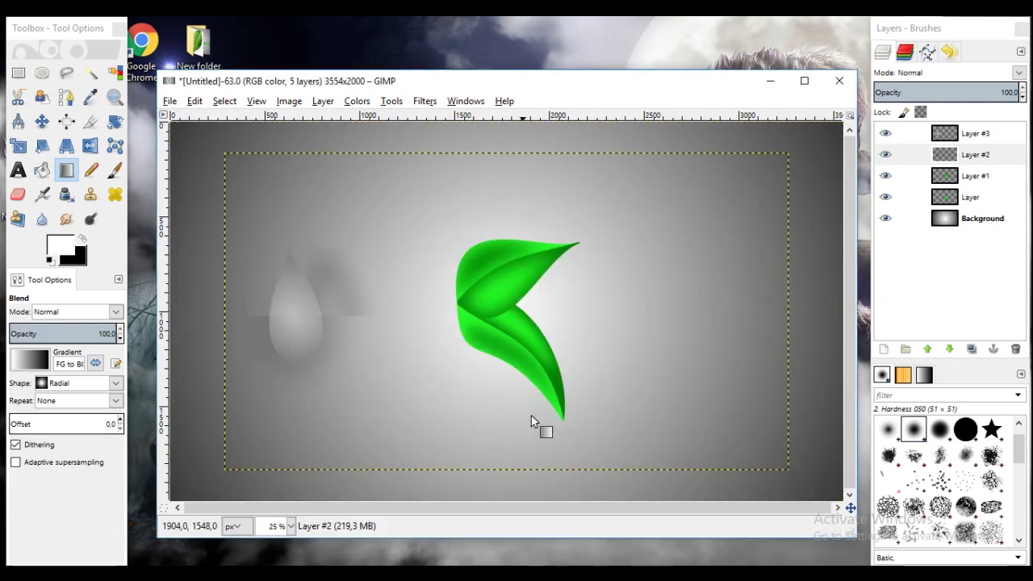
Move the Layer #3 droplet to the right and slightly upward.
{"action": "key", "text": "m"}
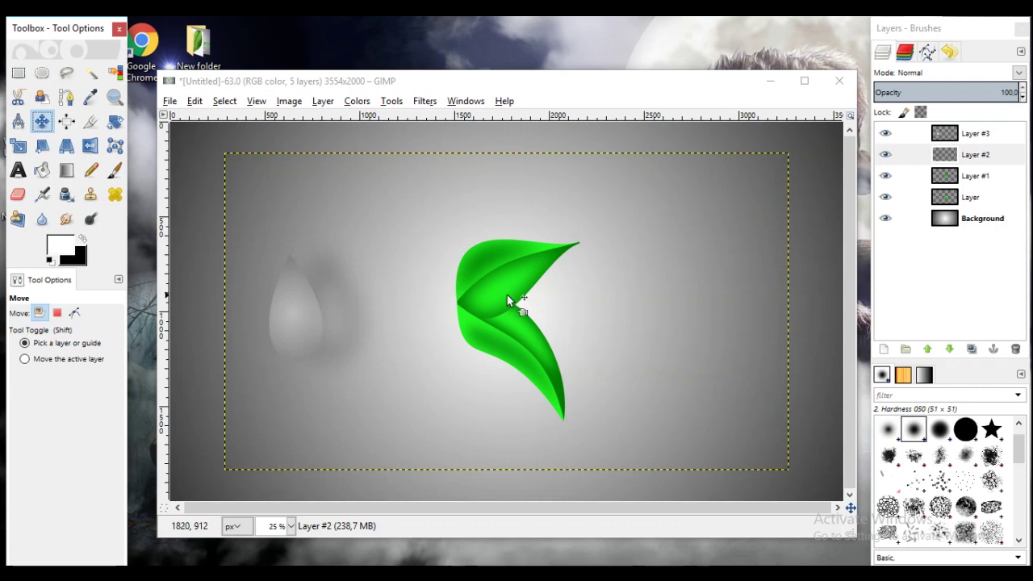
{"action": "left_click", "coordinate": [896, 154]}
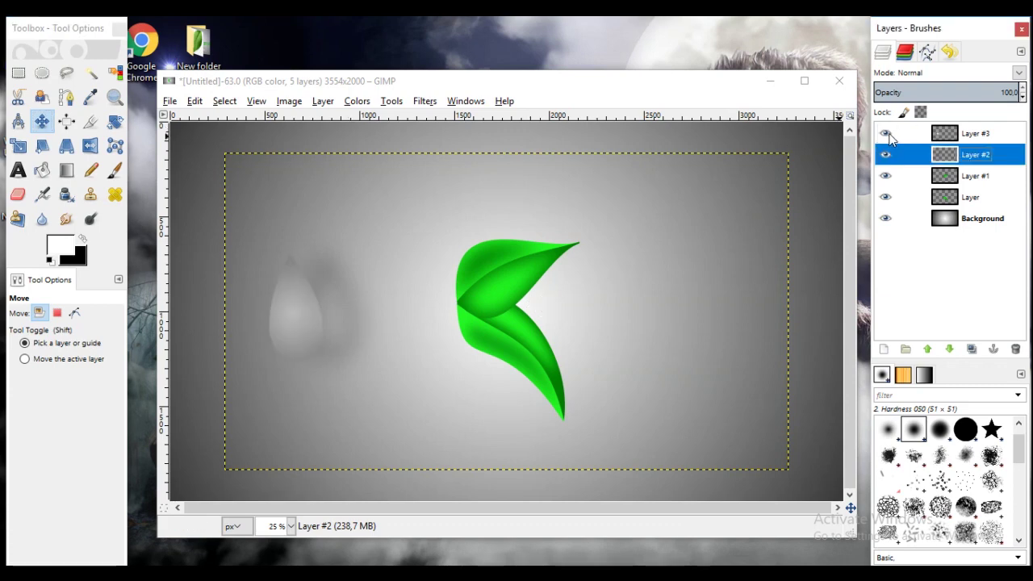
{"action": "left_click", "coordinate": [944, 136]}
{"action": "mouse_move", "coordinate": [313, 281]}
{"action": "left_mouse_down"}
{"action": "mouse_move", "coordinate": [318, 322]}
{"action": "mouse_move", "coordinate": [331, 324]}
{"action": "left_mouse_up"}
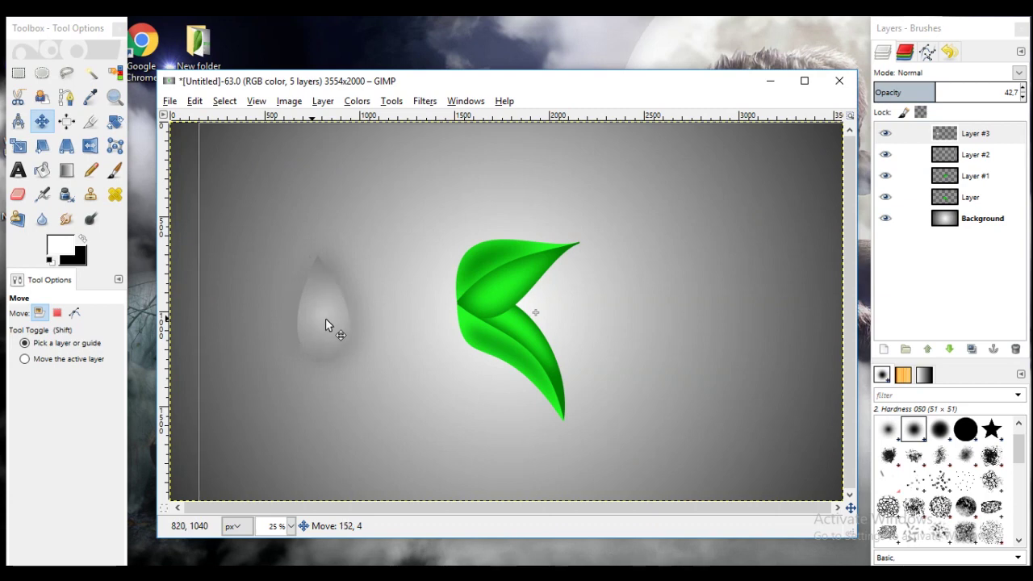
{"action": "left_click_drag", "start_coordinate": [330, 322], "coordinate": [331, 319]}
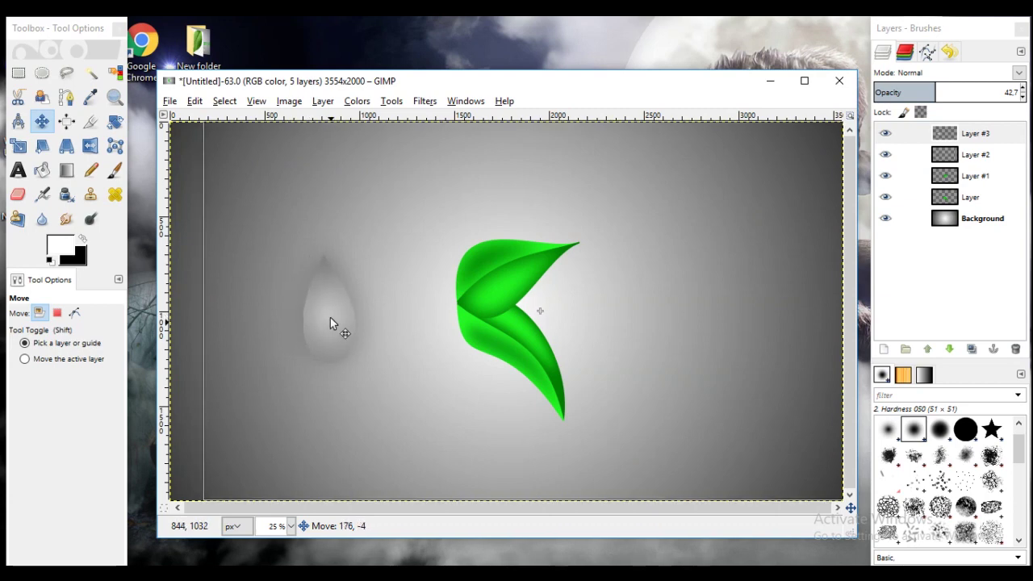
{"action": "left_click_drag", "start_coordinate": [331, 319], "coordinate": [330, 316]}
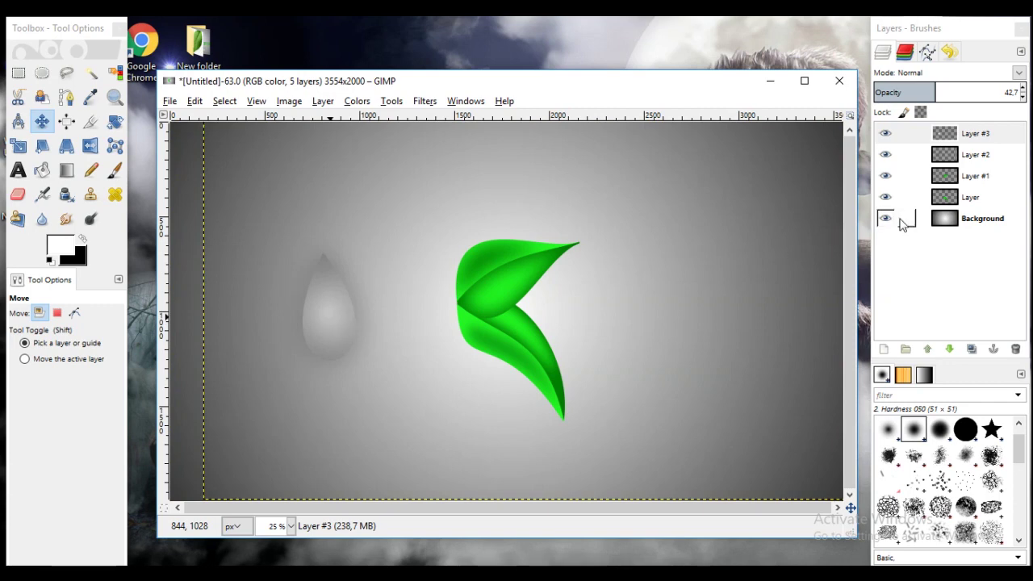
Use Layer #3's alpha as a selection to cut Layer #2's blur outside the droplet.
{"action": "right_click", "coordinate": [961, 142]}
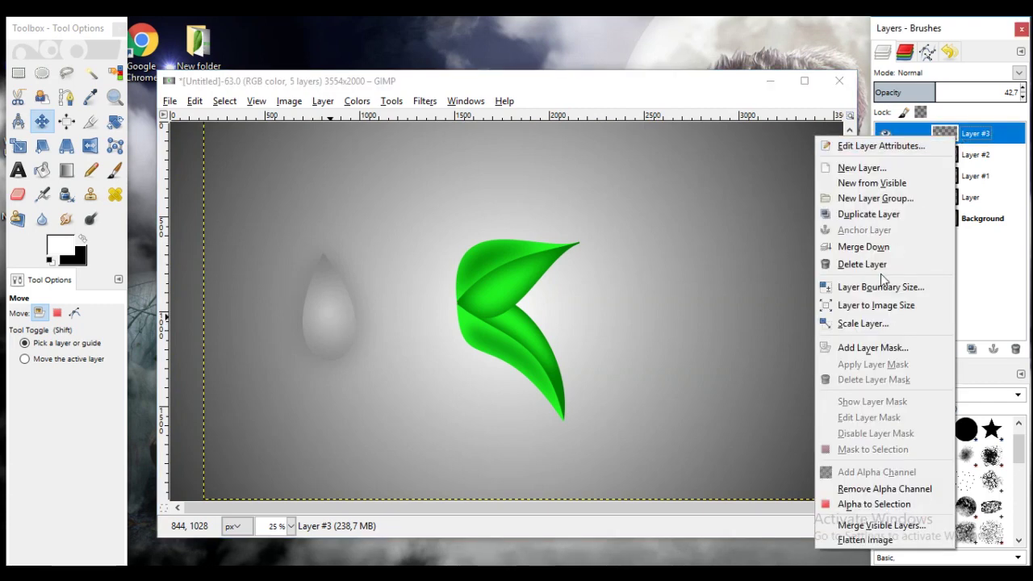
{"action": "left_click", "coordinate": [857, 512]}
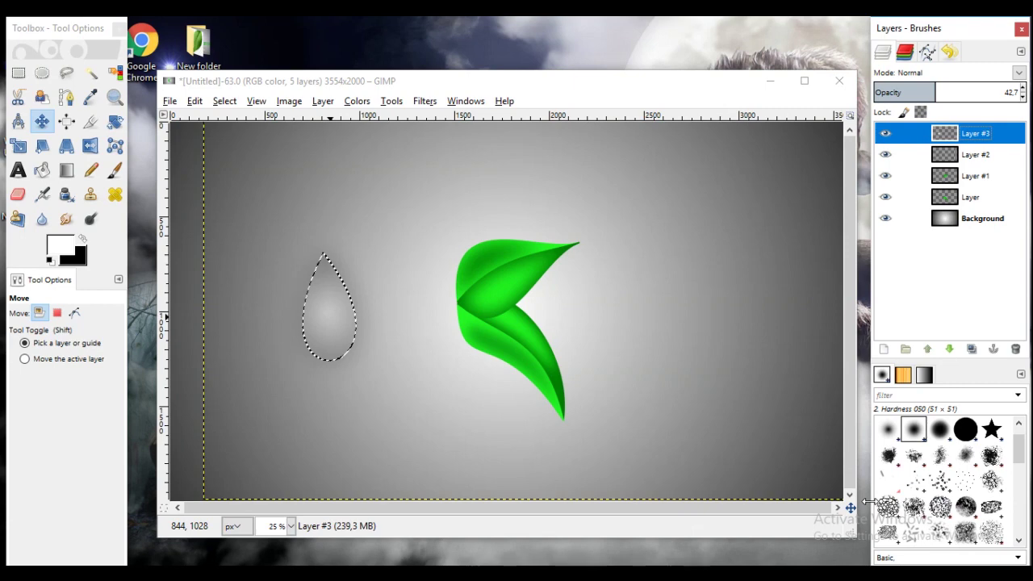
{"action": "left_click", "coordinate": [953, 162]}
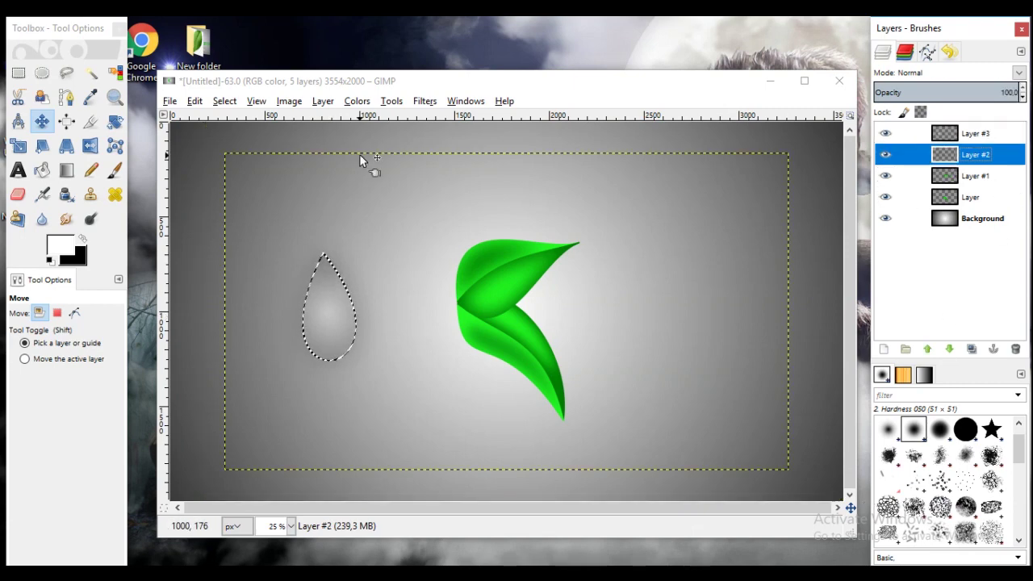
{"action": "left_click", "coordinate": [224, 101]}
{"action": "left_click", "coordinate": [234, 156]}
{"action": "left_click", "coordinate": [194, 101]}
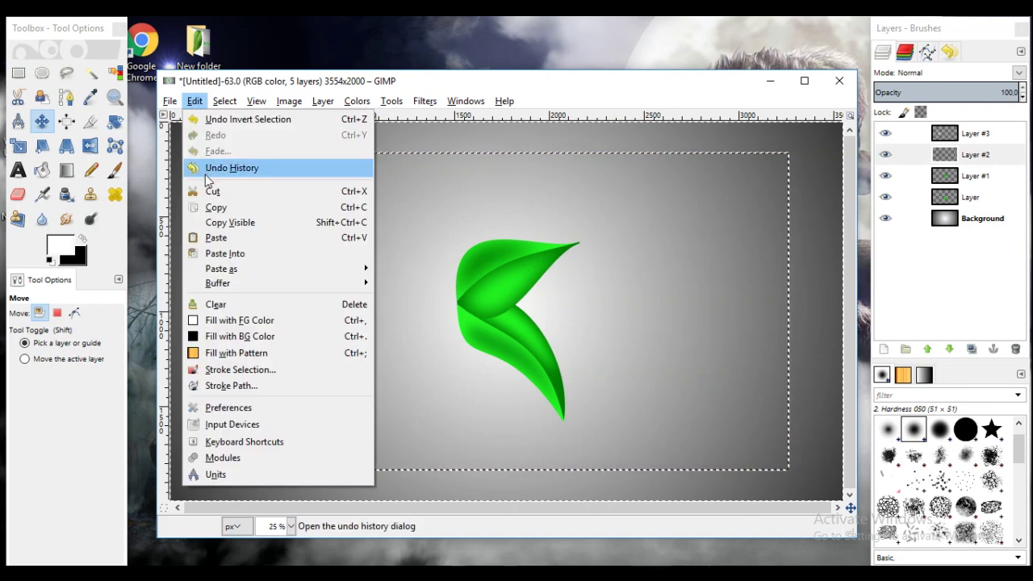
{"action": "left_click", "coordinate": [207, 192]}
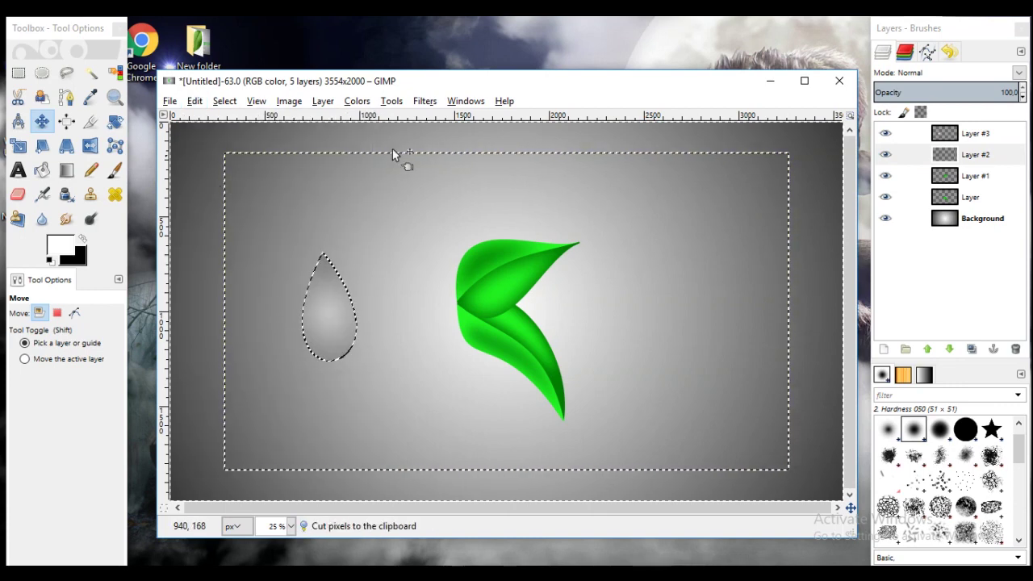
{"action": "left_click", "coordinate": [220, 100]}
{"action": "left_click", "coordinate": [240, 138]}
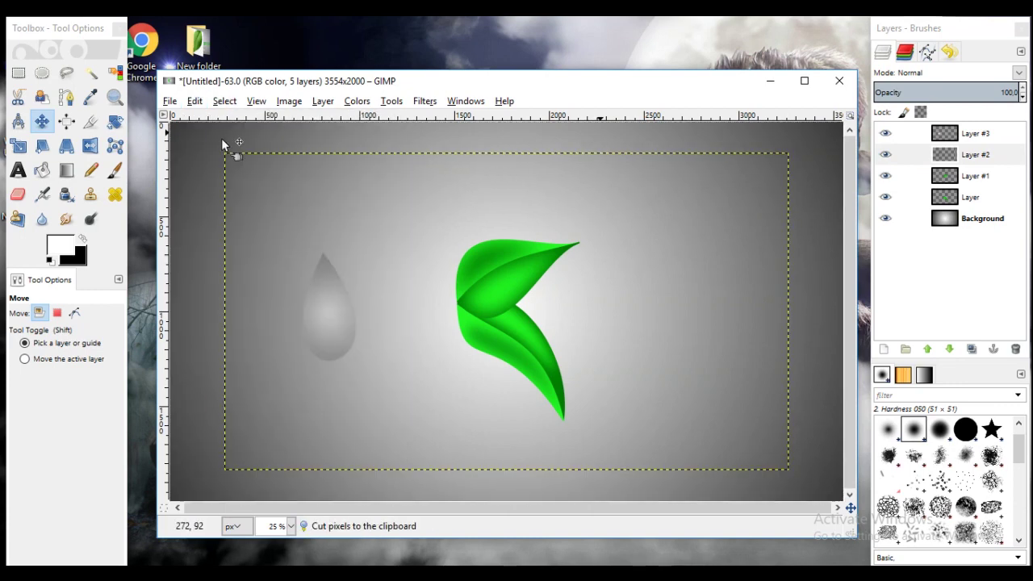
Lower Layer #3's opacity to 10.4.
{"action": "left_click", "coordinate": [946, 133]}
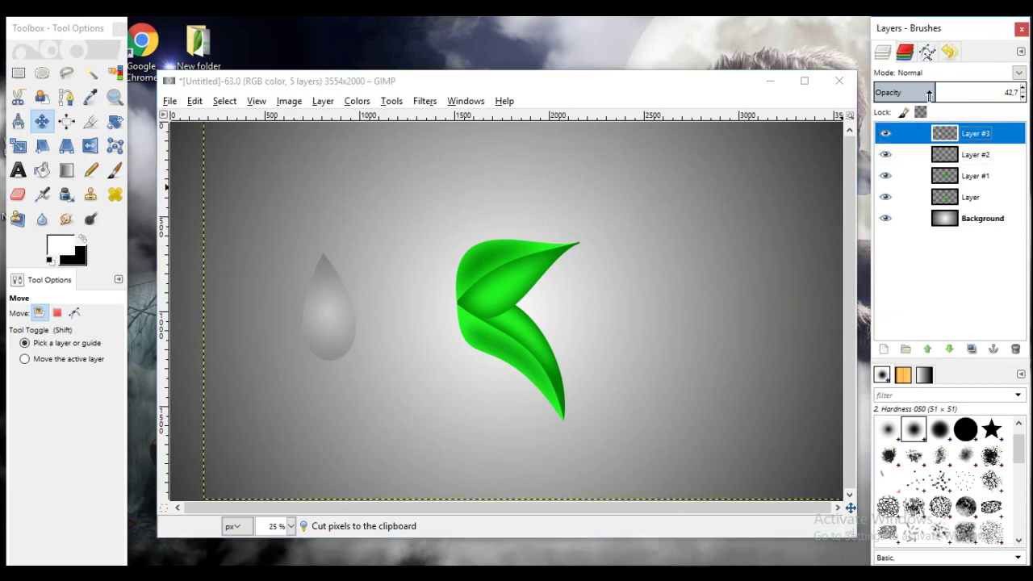
{"action": "left_click_drag", "start_coordinate": [929, 94], "coordinate": [913, 92]}
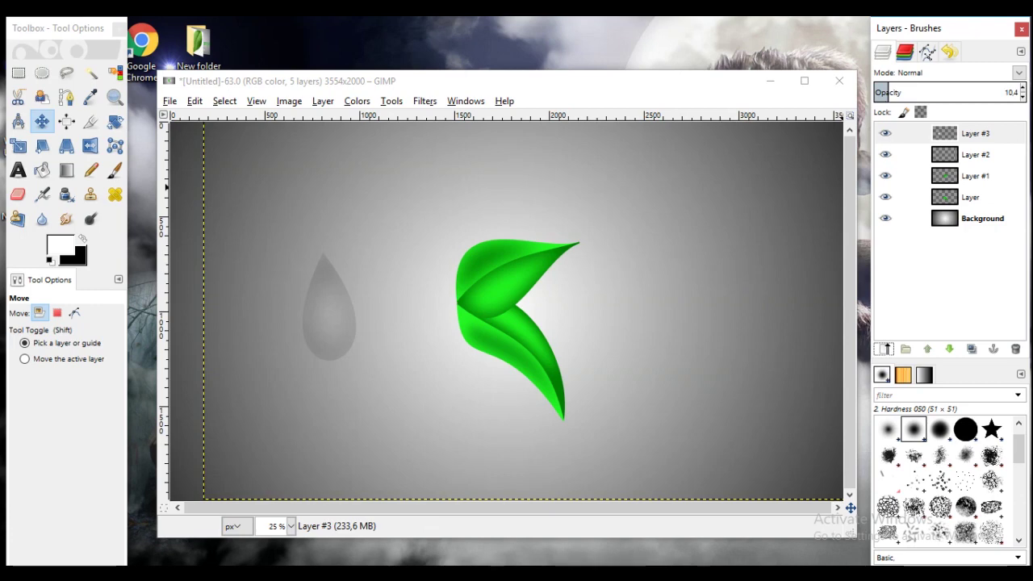
{"action": "left_click", "coordinate": [887, 349]}
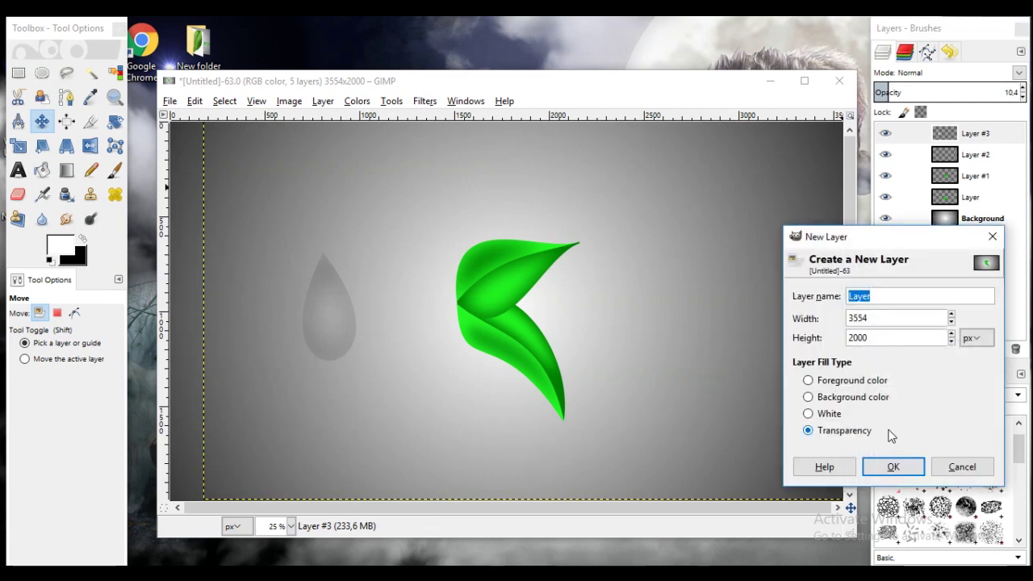
Add a transparent layer and select an unfeathered oval in the droplet's lower part.
{"action": "left_click", "coordinate": [893, 466]}
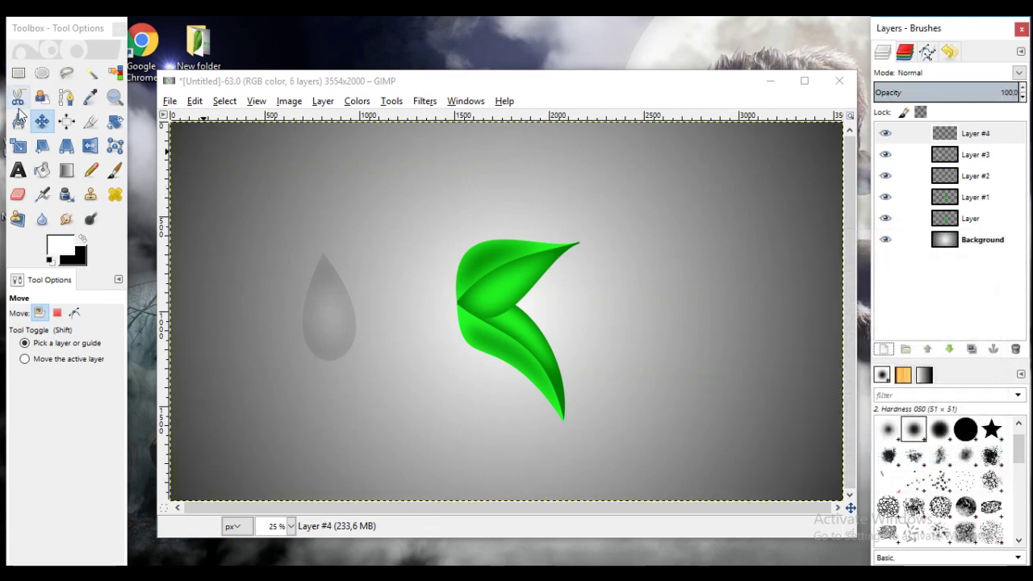
{"action": "left_click", "coordinate": [38, 75]}
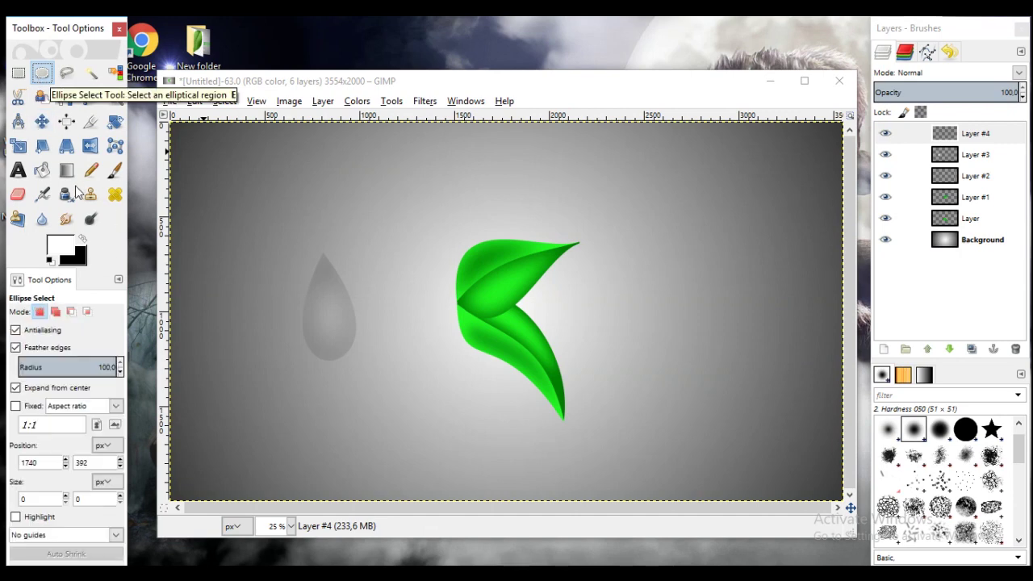
{"action": "left_click", "coordinate": [15, 347]}
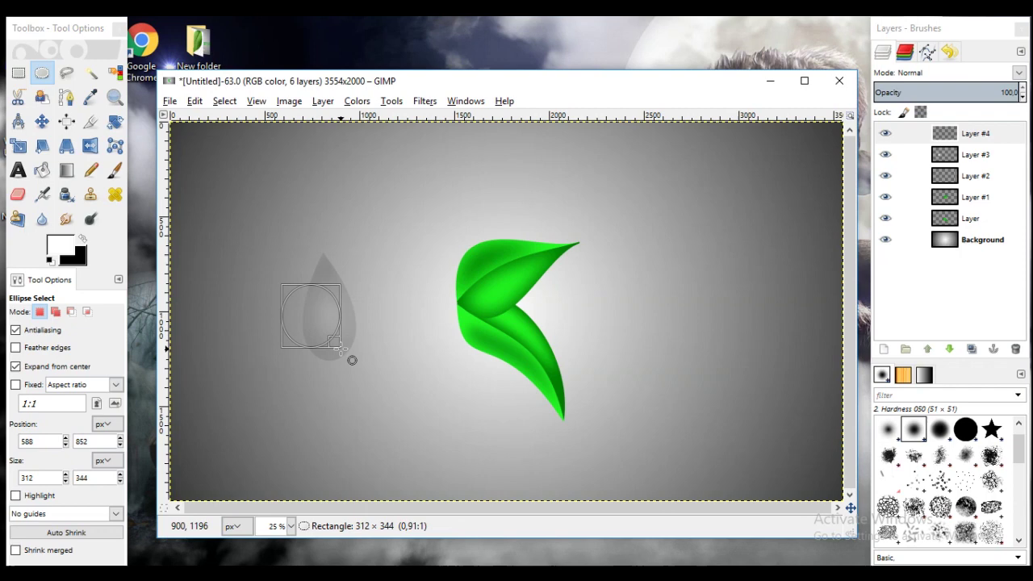
{"action": "mouse_move", "coordinate": [320, 317]}
{"action": "left_mouse_down"}
{"action": "mouse_move", "coordinate": [348, 349]}
{"action": "mouse_move", "coordinate": [329, 336]}
{"action": "mouse_move", "coordinate": [346, 305]}
{"action": "left_mouse_up"}
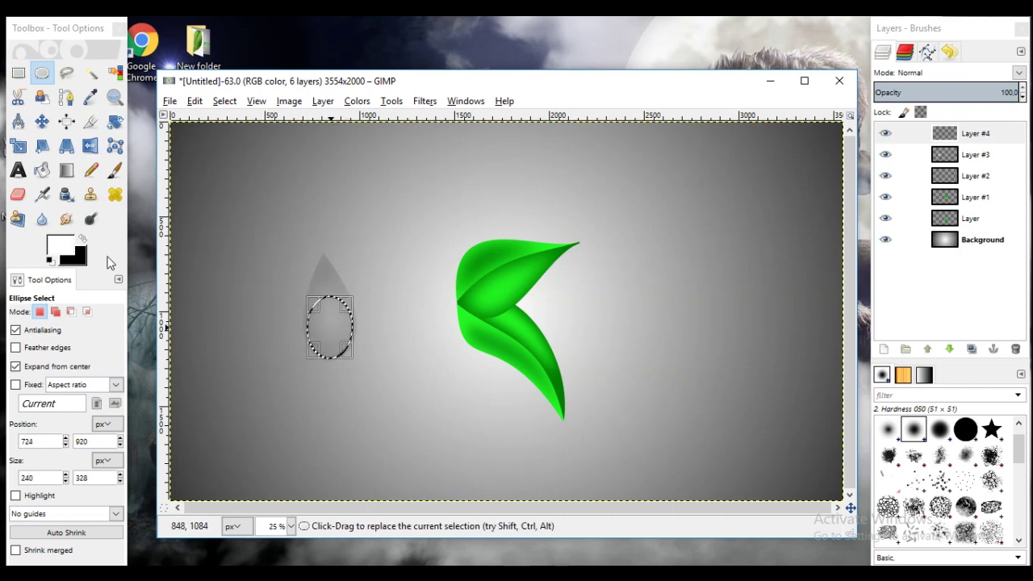
Fill the oval with an upward linear FG-to-Transparent gradient, then deselect.
{"action": "left_click", "coordinate": [66, 169]}
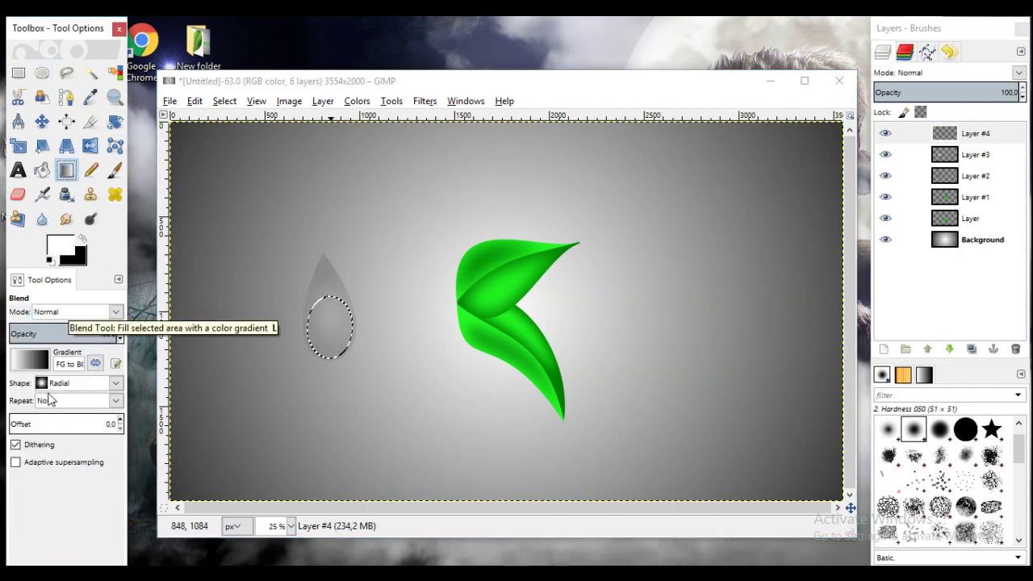
{"action": "left_click", "coordinate": [115, 384]}
{"action": "left_click", "coordinate": [110, 401]}
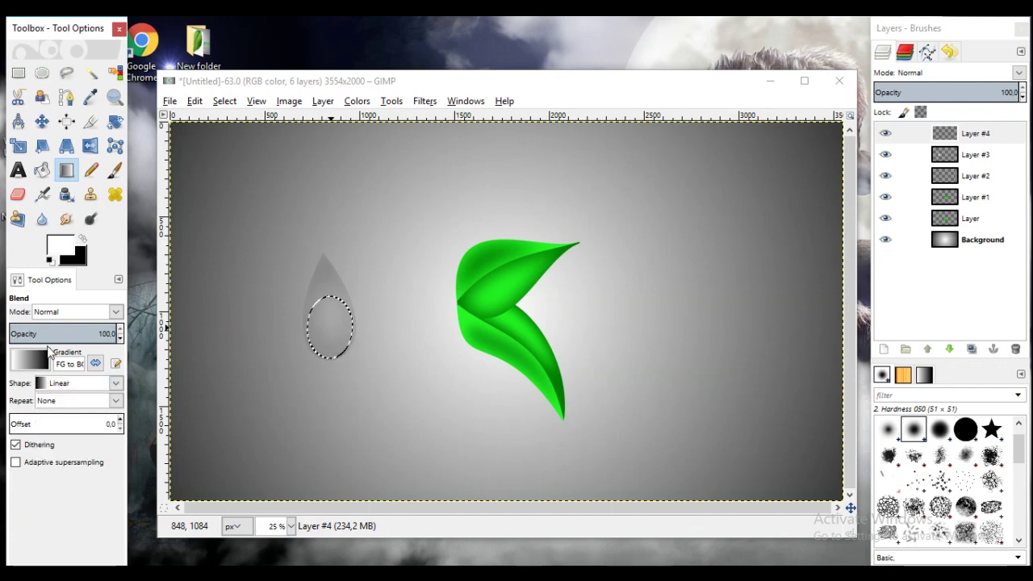
{"action": "left_click", "coordinate": [46, 361]}
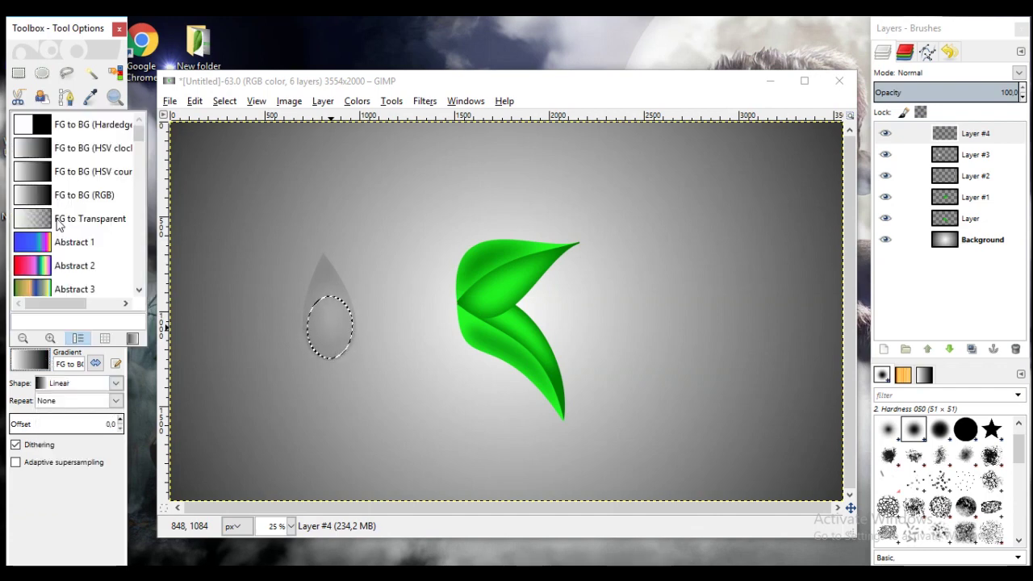
{"action": "left_click", "coordinate": [89, 218]}
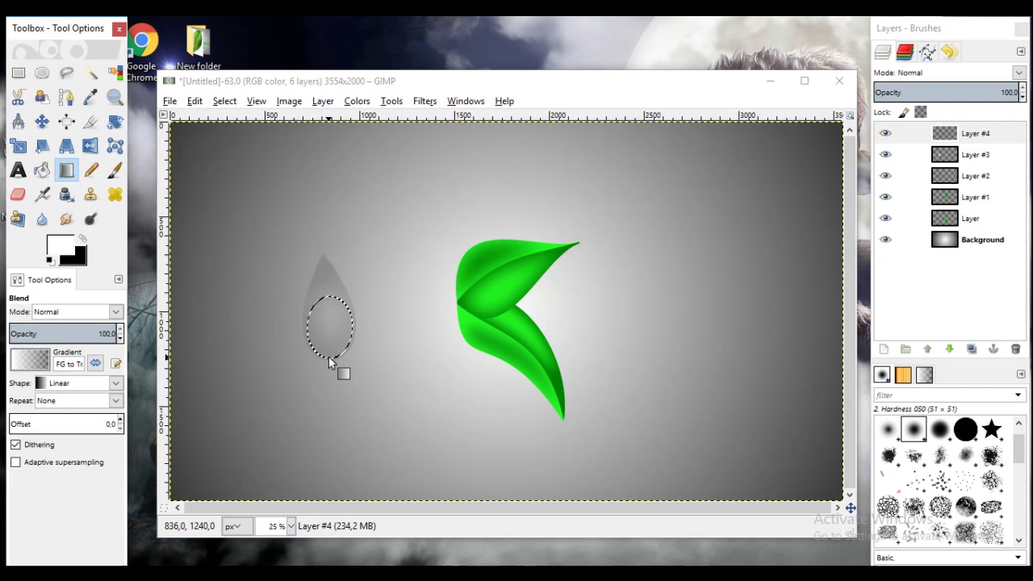
{"action": "left_click_drag", "start_coordinate": [329, 361], "coordinate": [329, 269]}
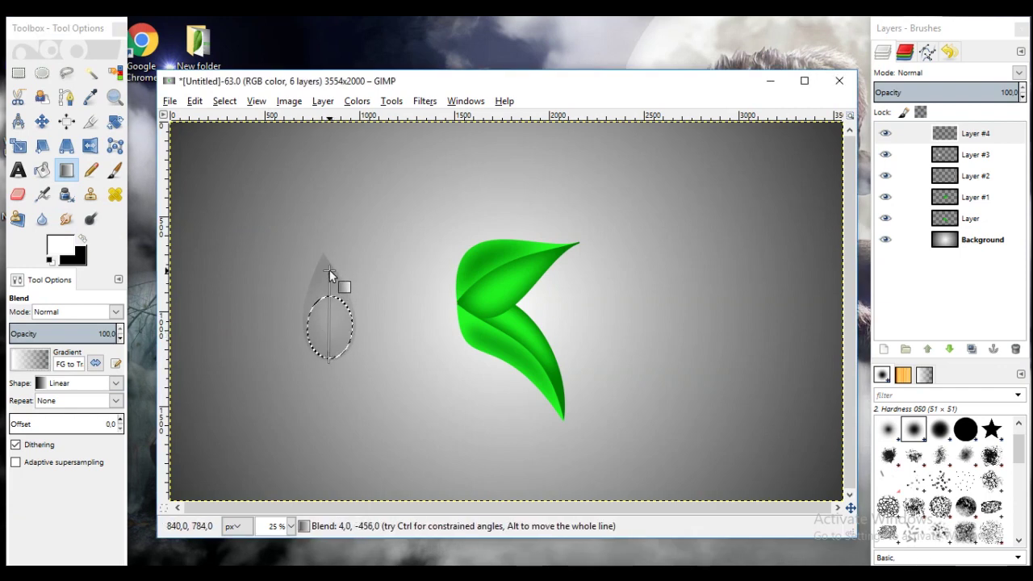
{"action": "left_click_drag", "start_coordinate": [329, 269], "coordinate": [330, 263]}
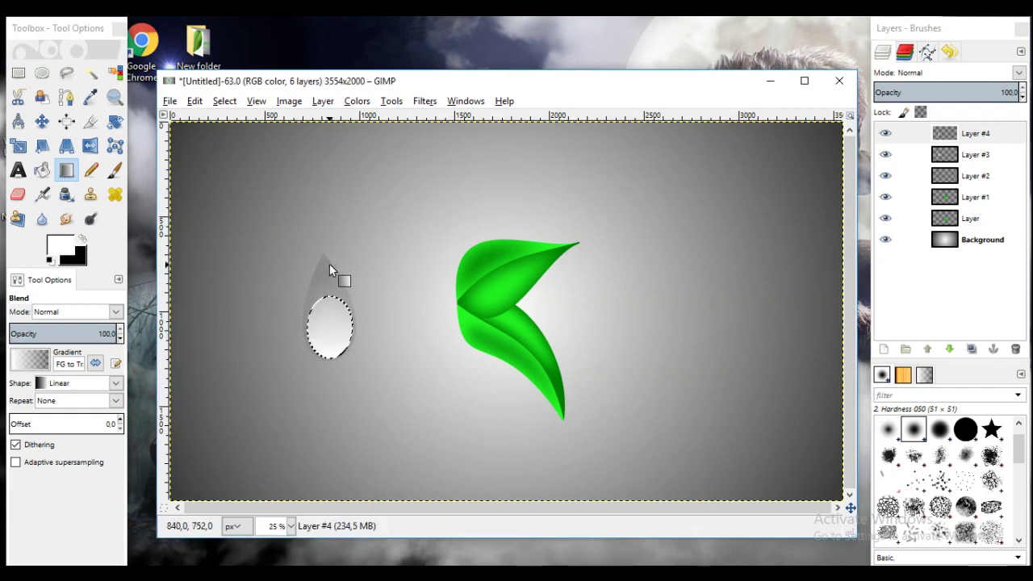
{"action": "left_click", "coordinate": [225, 101]}
{"action": "left_click", "coordinate": [223, 139]}
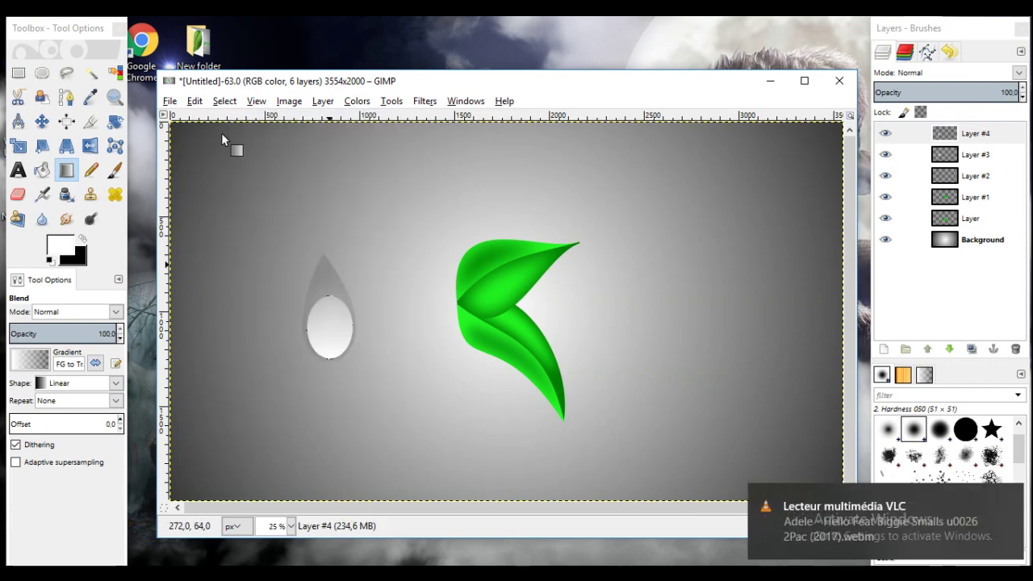
Cut a 100 px feathered round area from the top of Layer #4's droplet highlight.
{"action": "left_click", "coordinate": [42, 73]}
{"action": "left_click", "coordinate": [22, 348]}
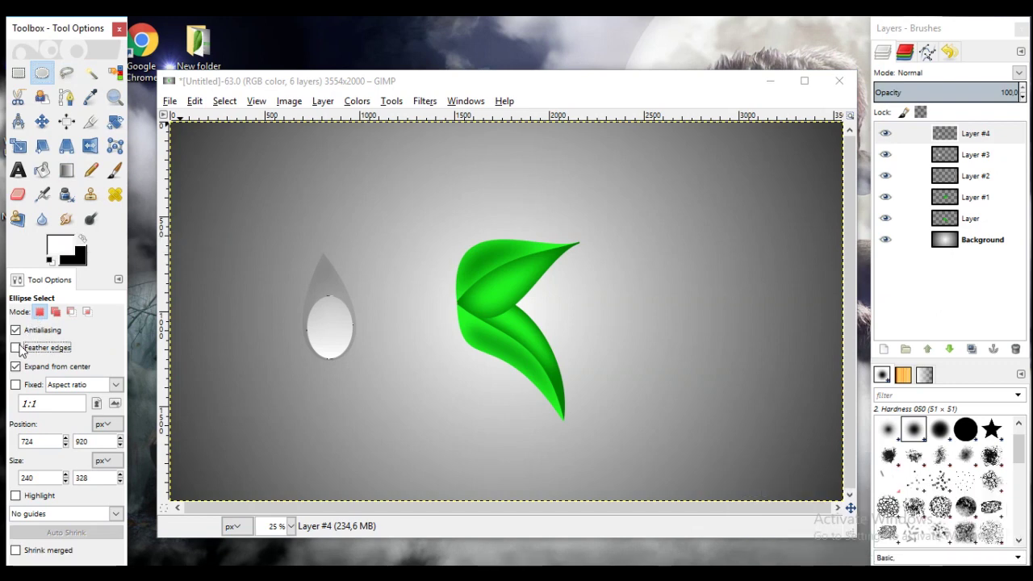
{"action": "left_click", "coordinate": [22, 349]}
{"action": "mouse_move", "coordinate": [298, 249]}
{"action": "left_mouse_down"}
{"action": "mouse_move", "coordinate": [342, 280]}
{"action": "mouse_move", "coordinate": [323, 270]}
{"action": "mouse_move", "coordinate": [341, 292]}
{"action": "left_mouse_up"}
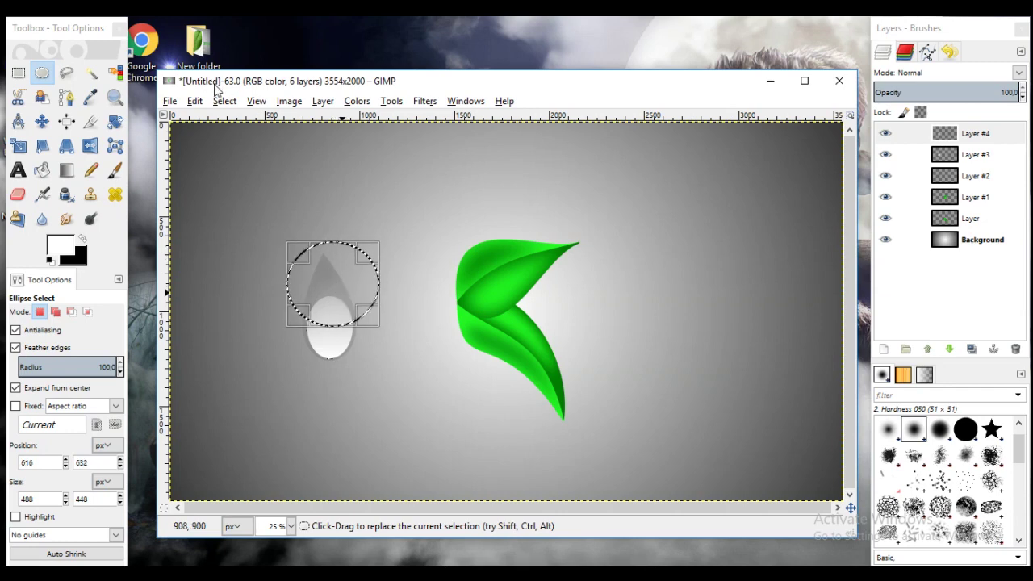
{"action": "left_click", "coordinate": [195, 101]}
{"action": "left_click", "coordinate": [211, 190]}
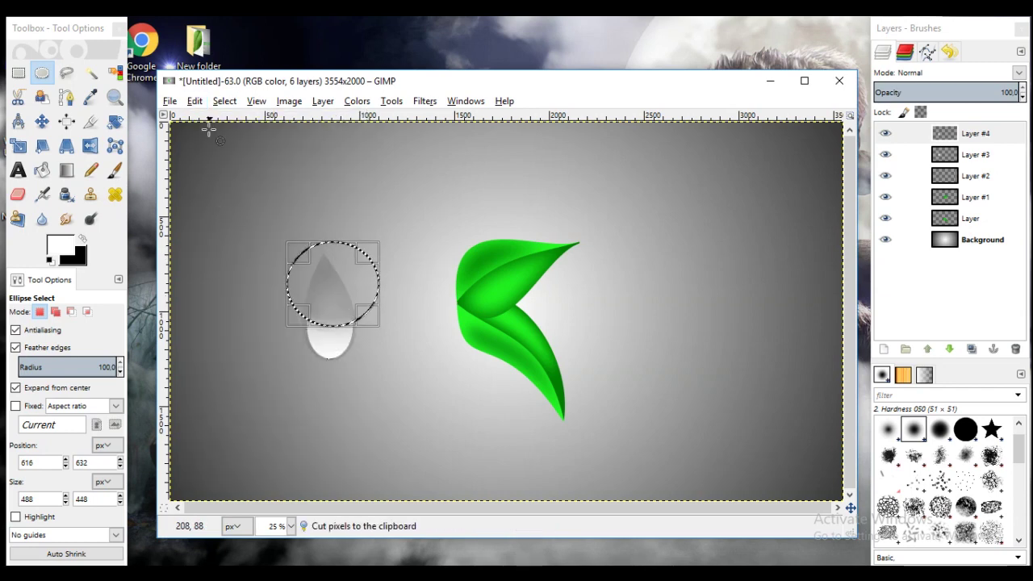
Clear the selection and lower Layer #4's opacity to 70.8.
{"action": "left_click", "coordinate": [198, 102]}
{"action": "left_click", "coordinate": [211, 191]}
{"action": "left_click", "coordinate": [224, 101]}
{"action": "left_click", "coordinate": [223, 137]}
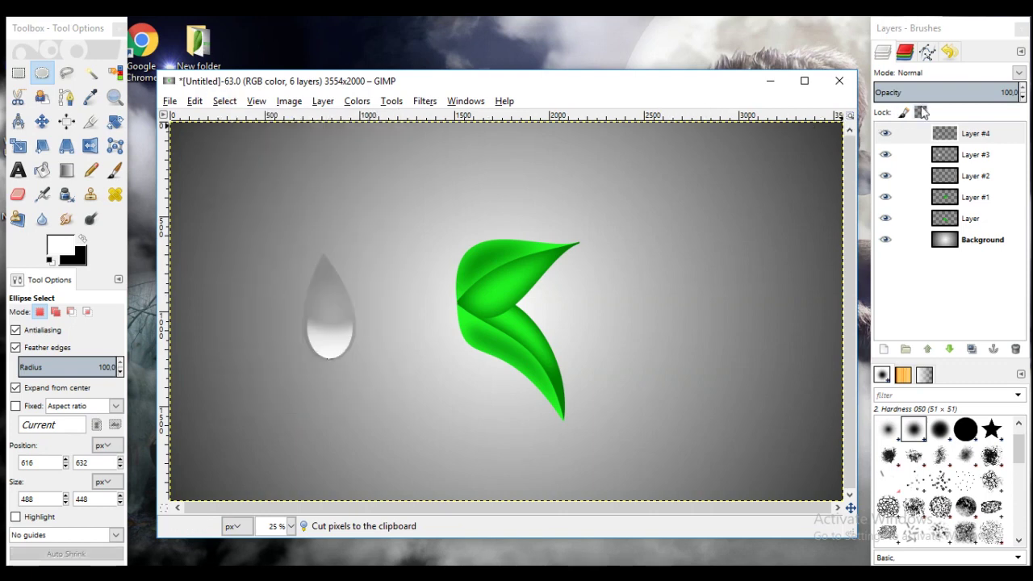
{"action": "left_click_drag", "start_coordinate": [951, 93], "coordinate": [976, 93]}
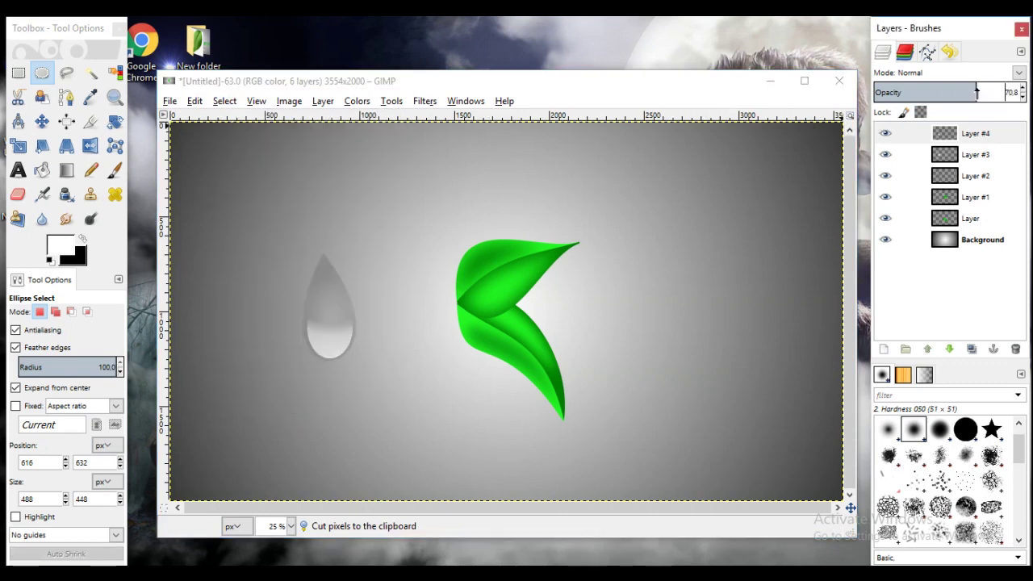
Add a new layer and fill a narrow ellipse on the drop's top with white.
{"action": "left_click", "coordinate": [882, 349]}
{"action": "left_click", "coordinate": [888, 472]}
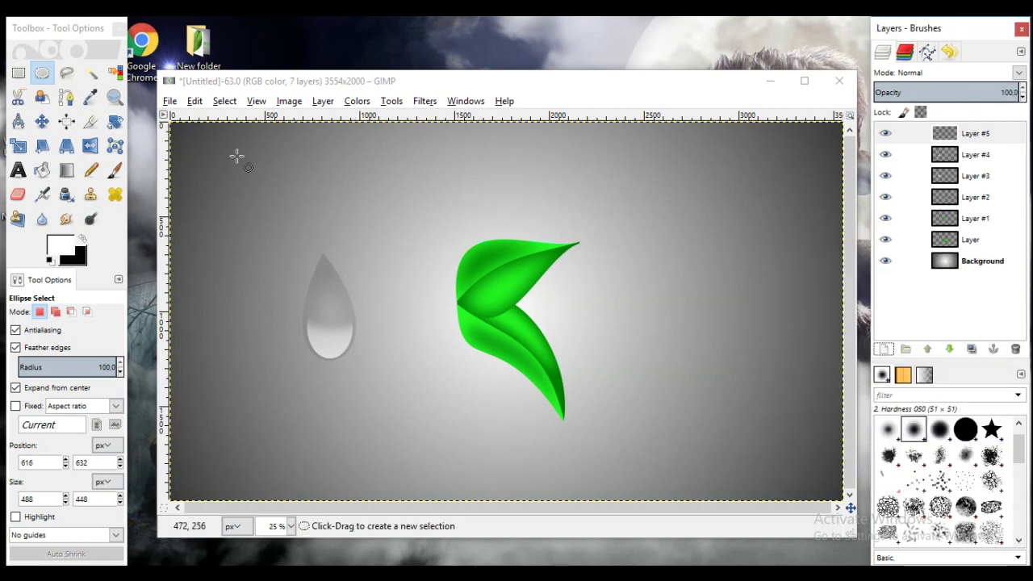
{"action": "left_click", "coordinate": [44, 76]}
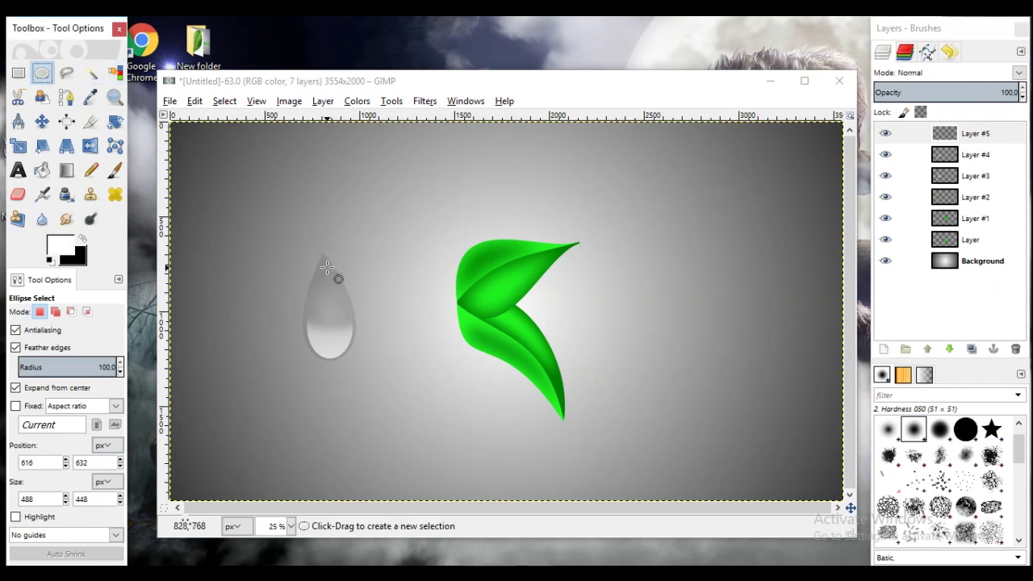
{"action": "left_click_drag", "start_coordinate": [327, 269], "coordinate": [338, 298]}
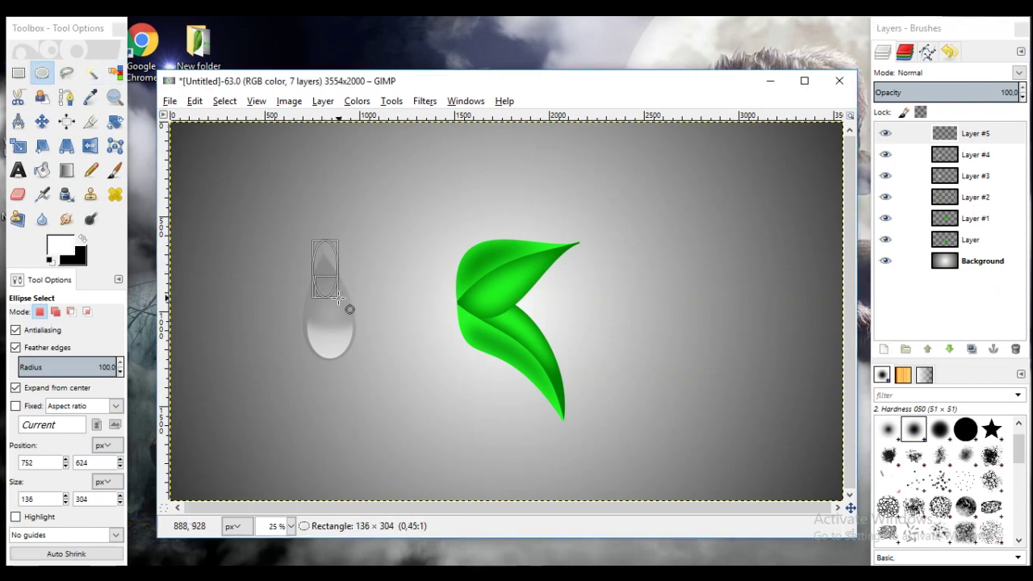
{"action": "left_click_drag", "start_coordinate": [326, 268], "coordinate": [325, 292]}
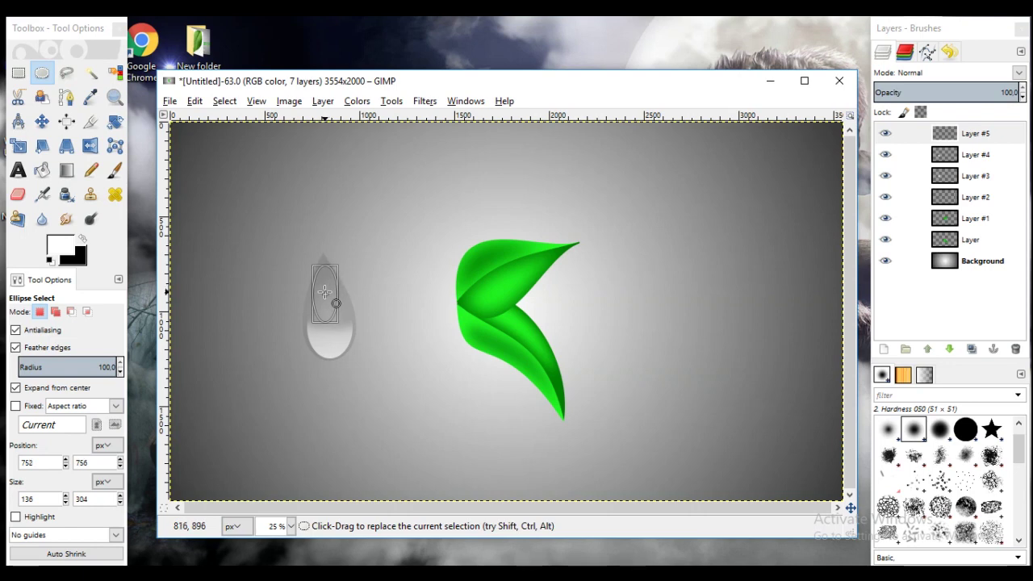
{"action": "right_click", "coordinate": [325, 292]}
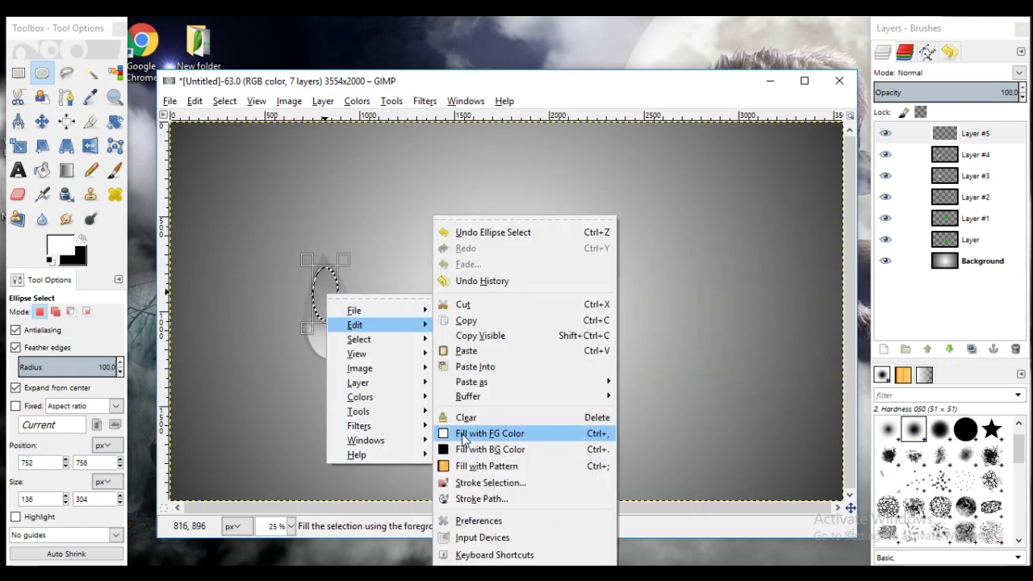
{"action": "left_click", "coordinate": [462, 438]}
{"action": "left_click", "coordinate": [439, 394]}
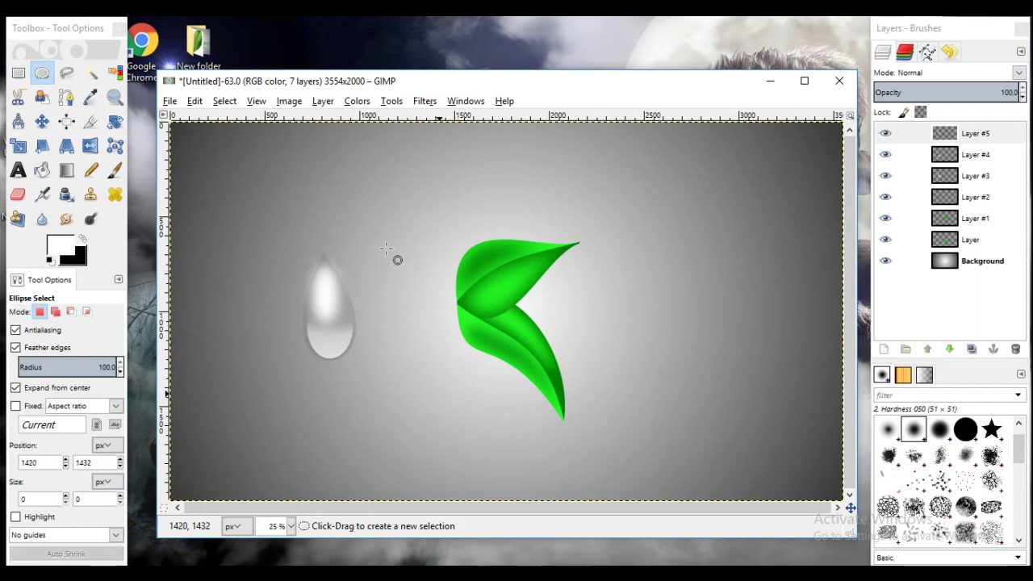
Cut a wide lower ellipse out of the white fill, leaving a crescent, and deselect.
{"action": "mouse_move", "coordinate": [304, 328]}
{"action": "left_mouse_down"}
{"action": "mouse_move", "coordinate": [338, 355]}
{"action": "mouse_move", "coordinate": [330, 322]}
{"action": "left_mouse_up"}
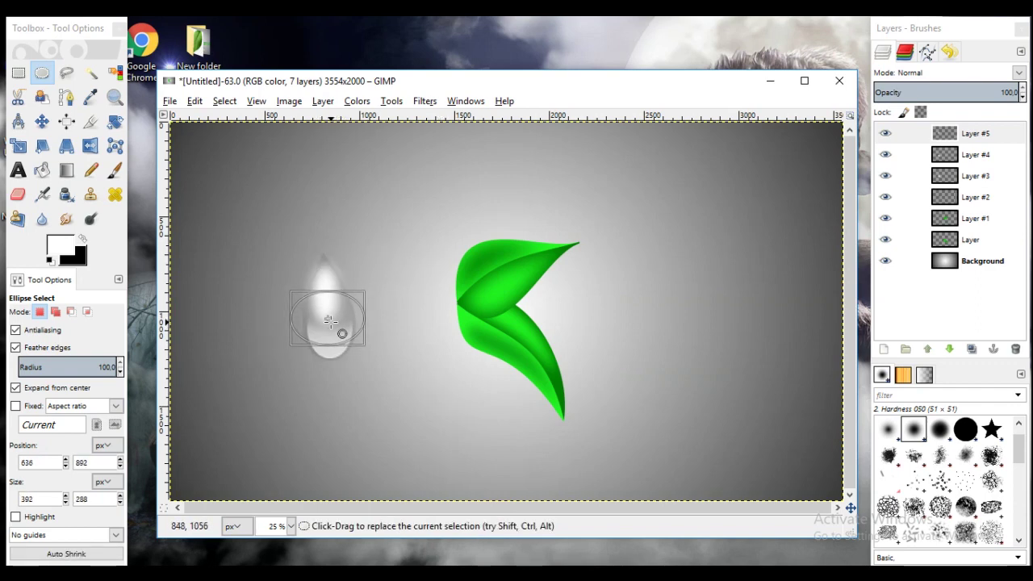
{"action": "right_click", "coordinate": [331, 324]}
{"action": "mouse_move", "coordinate": [360, 355]}
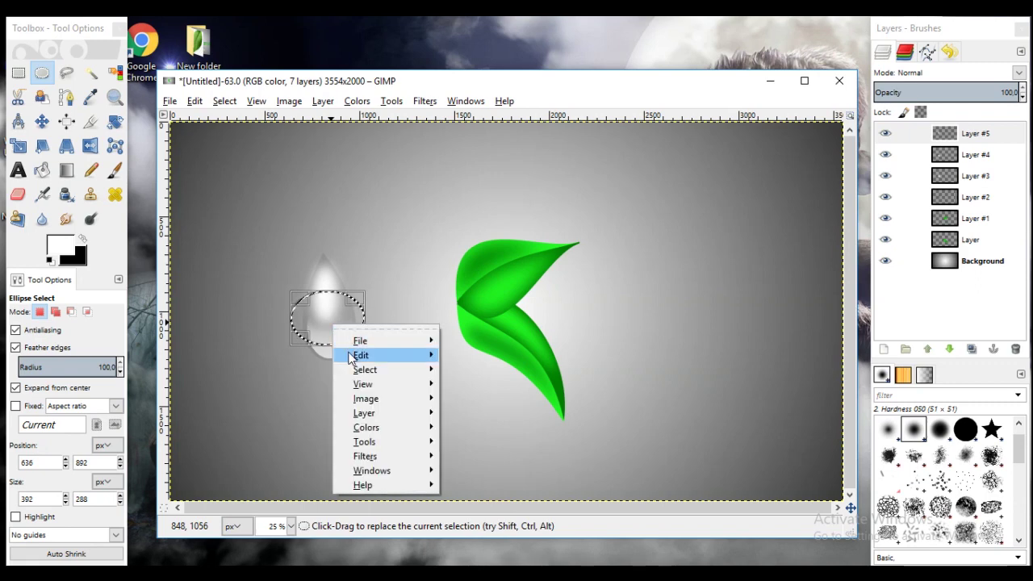
{"action": "left_click", "coordinate": [468, 304]}
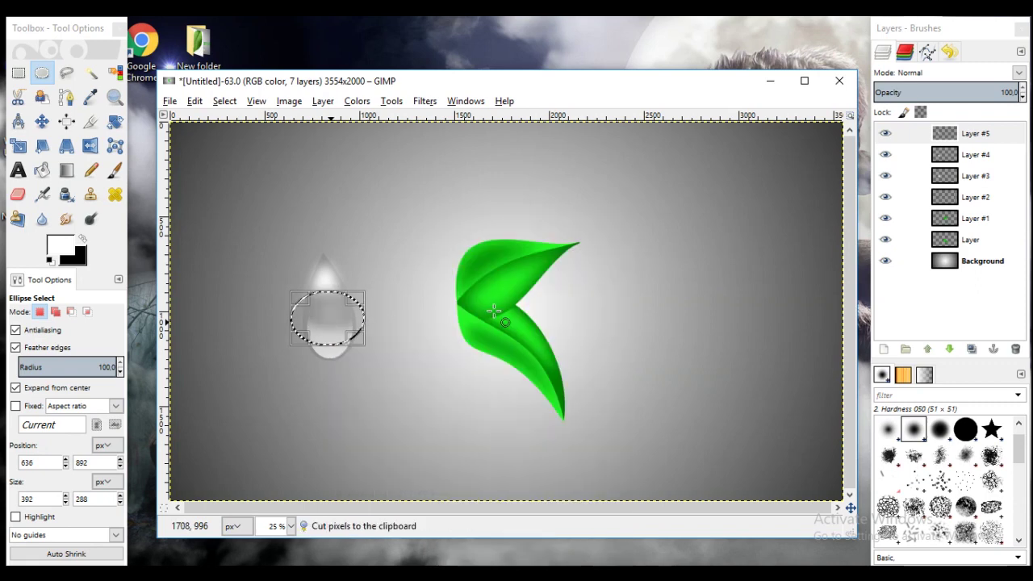
{"action": "left_click", "coordinate": [218, 106]}
{"action": "left_click", "coordinate": [241, 135]}
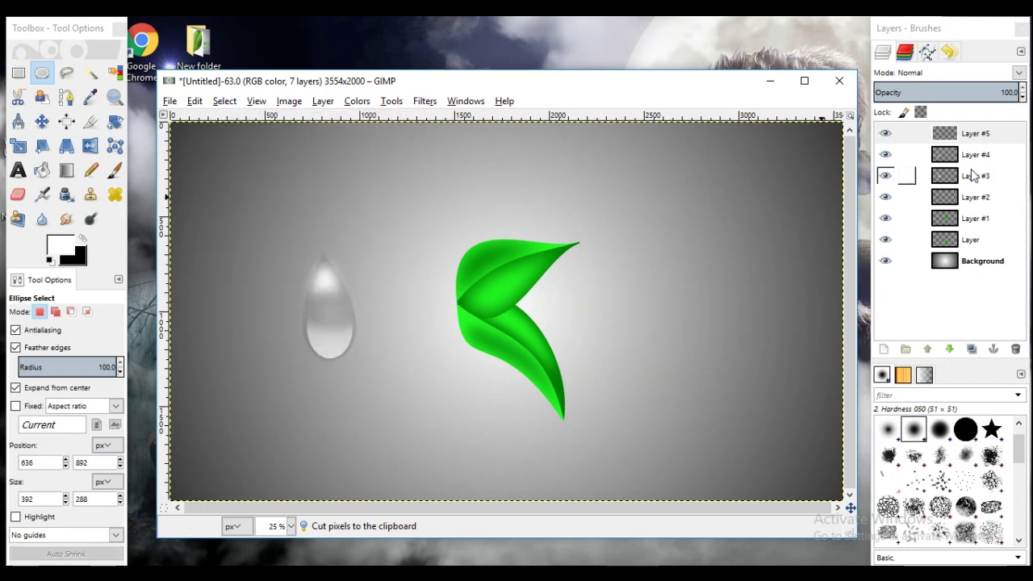
{"action": "left_click", "coordinate": [900, 161]}
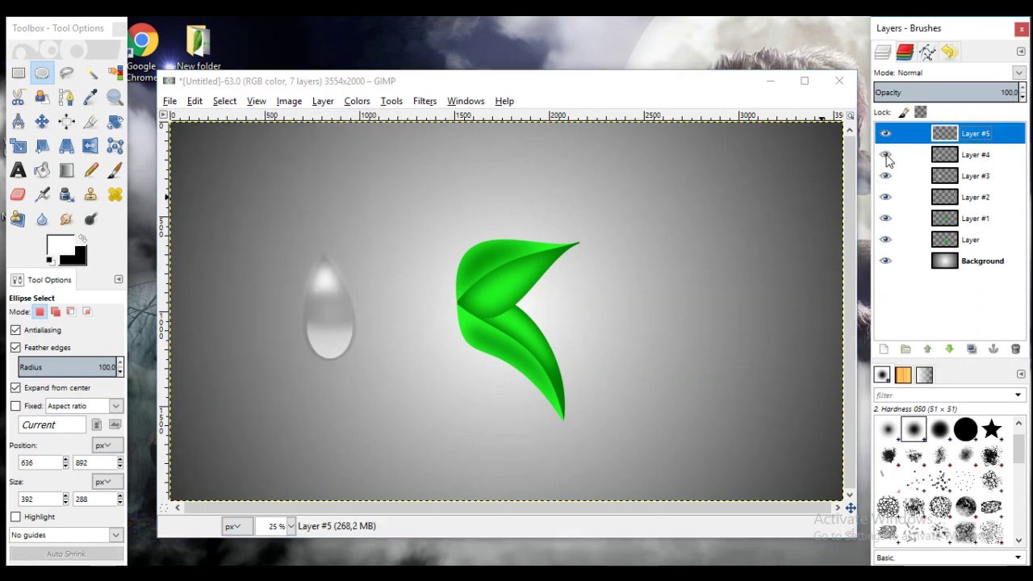
Select Layer #4 and apply a first Gaussian blur to its lower highlight.
{"action": "left_click", "coordinate": [885, 155]}
{"action": "left_click", "coordinate": [885, 155]}
{"action": "left_click", "coordinate": [950, 160]}
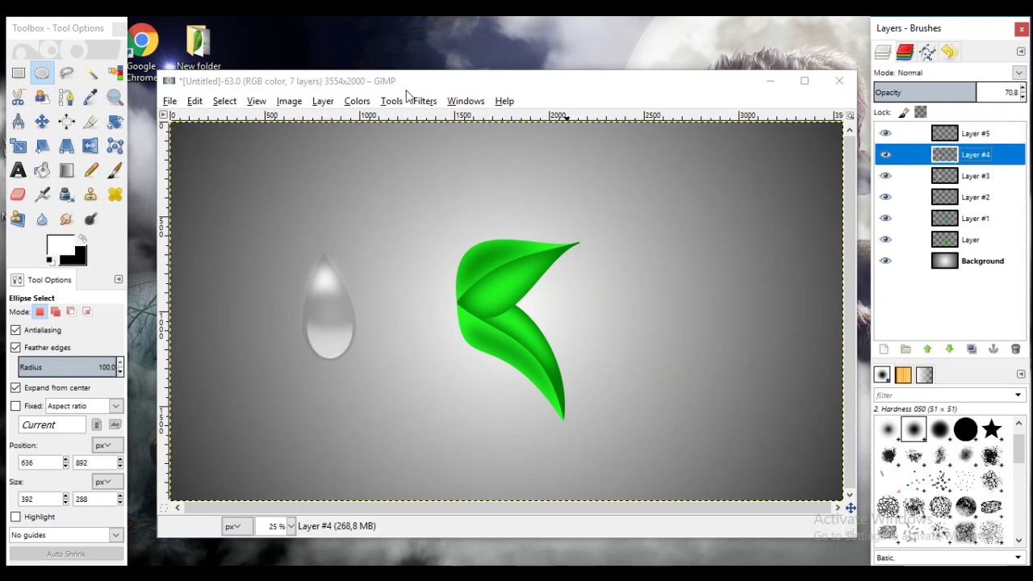
{"action": "left_click", "coordinate": [424, 102]}
{"action": "mouse_move", "coordinate": [440, 188]}
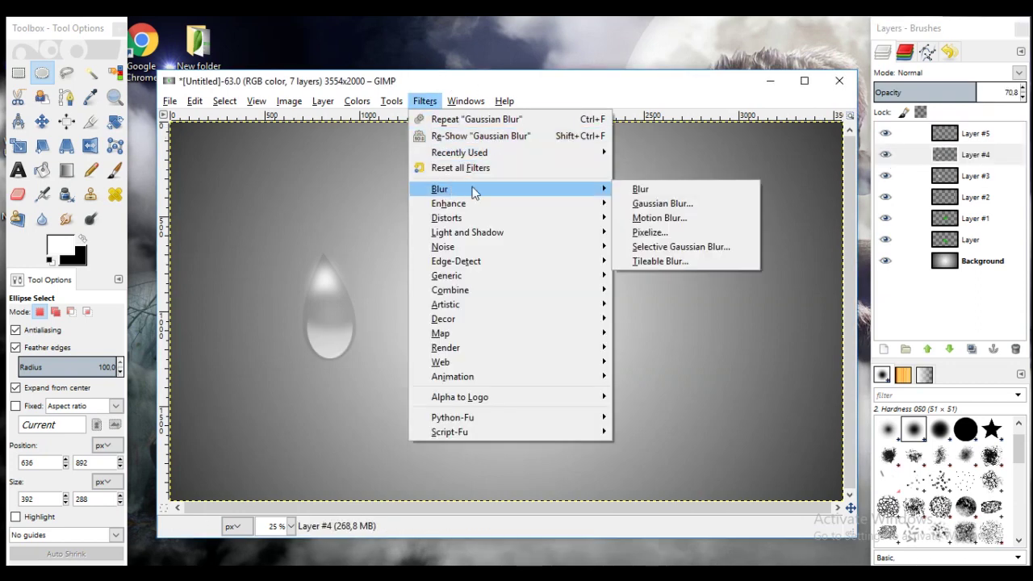
{"action": "left_click", "coordinate": [658, 203]}
{"action": "left_click", "coordinate": [513, 431]}
{"action": "left_click", "coordinate": [513, 431]}
{"action": "left_click", "coordinate": [512, 431]}
{"action": "left_click", "coordinate": [513, 433]}
{"action": "left_click", "coordinate": [512, 405]}
{"action": "left_click", "coordinate": [513, 405]}
{"action": "left_click", "coordinate": [512, 405]}
{"action": "left_click", "coordinate": [513, 405]}
{"action": "left_click", "coordinate": [528, 474]}
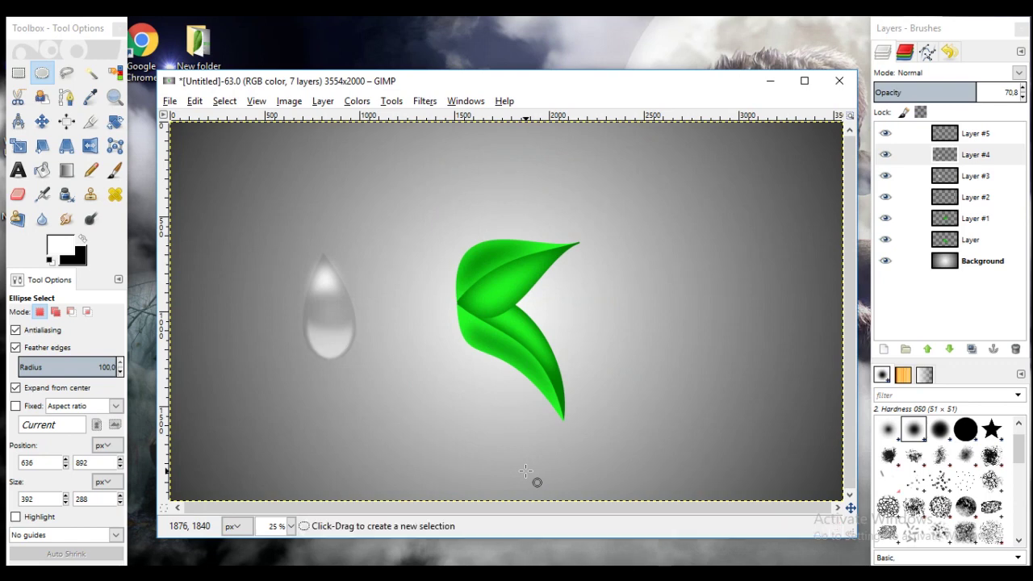
Apply another Gaussian blur with radius 14 to Layer #4.
{"action": "left_click", "coordinate": [424, 101]}
{"action": "mouse_move", "coordinate": [440, 188]}
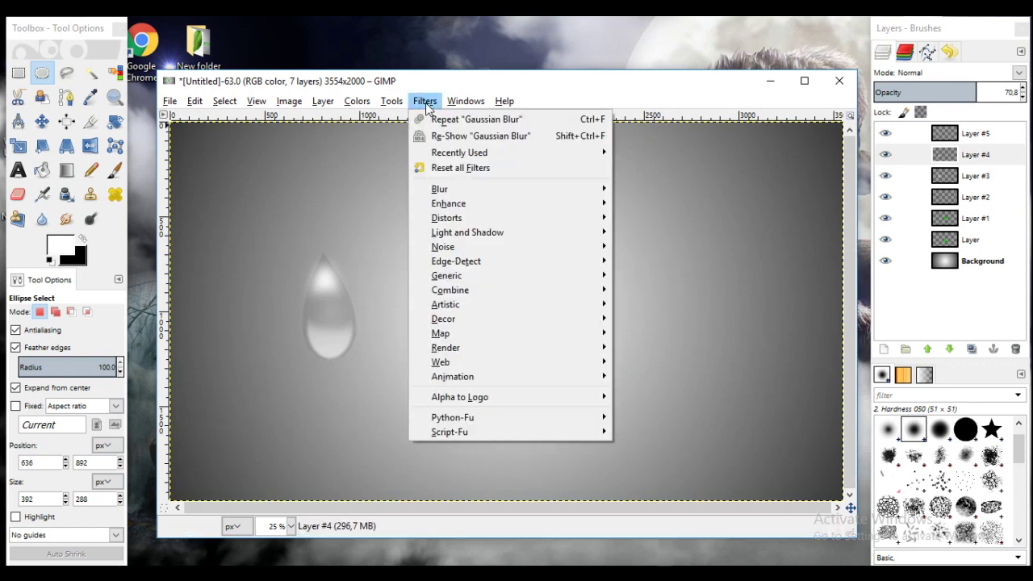
{"action": "left_click", "coordinate": [628, 206]}
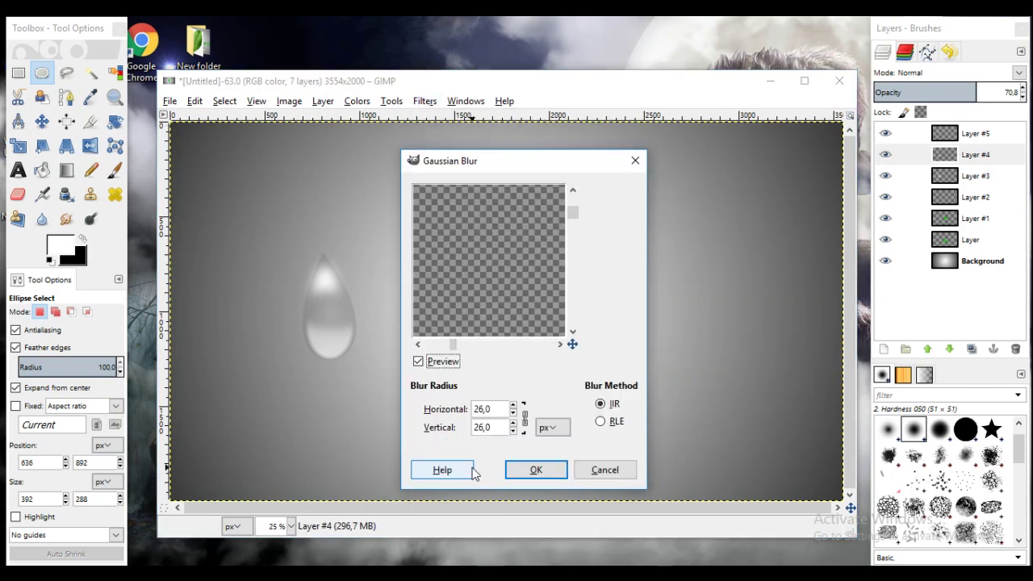
{"action": "left_click", "coordinate": [512, 433]}
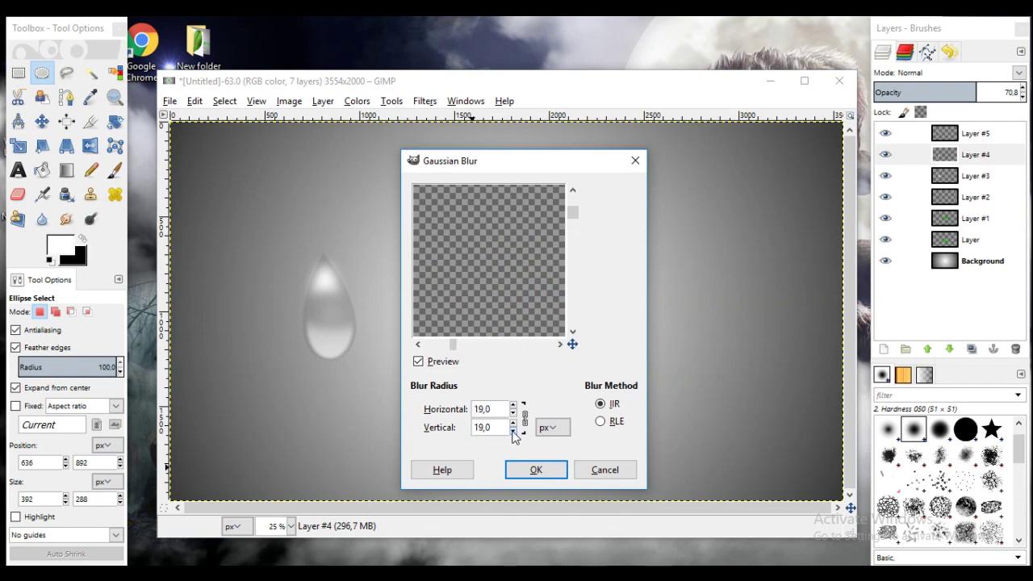
{"action": "left_click", "coordinate": [523, 472]}
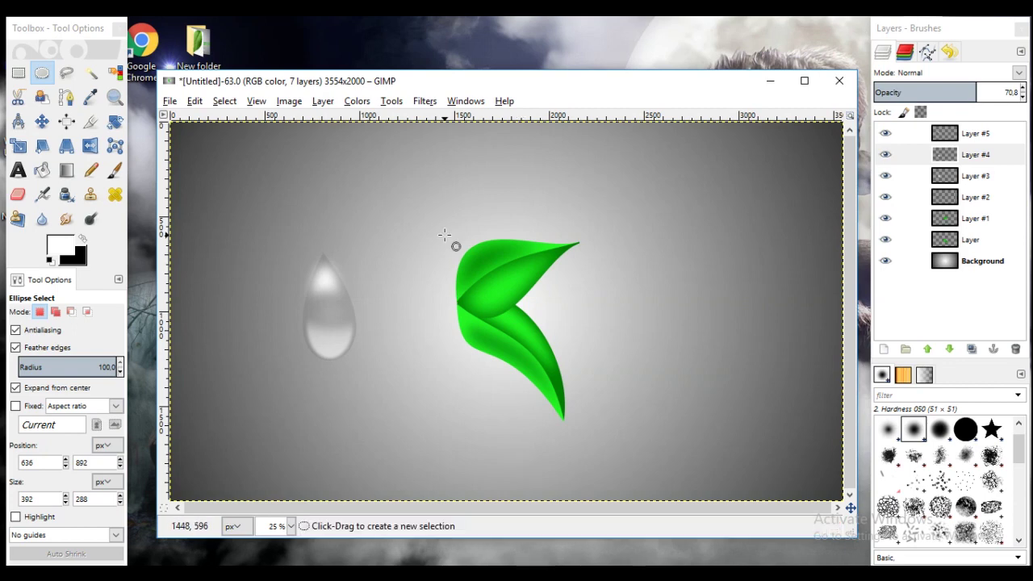
{"action": "left_click", "coordinate": [897, 152]}
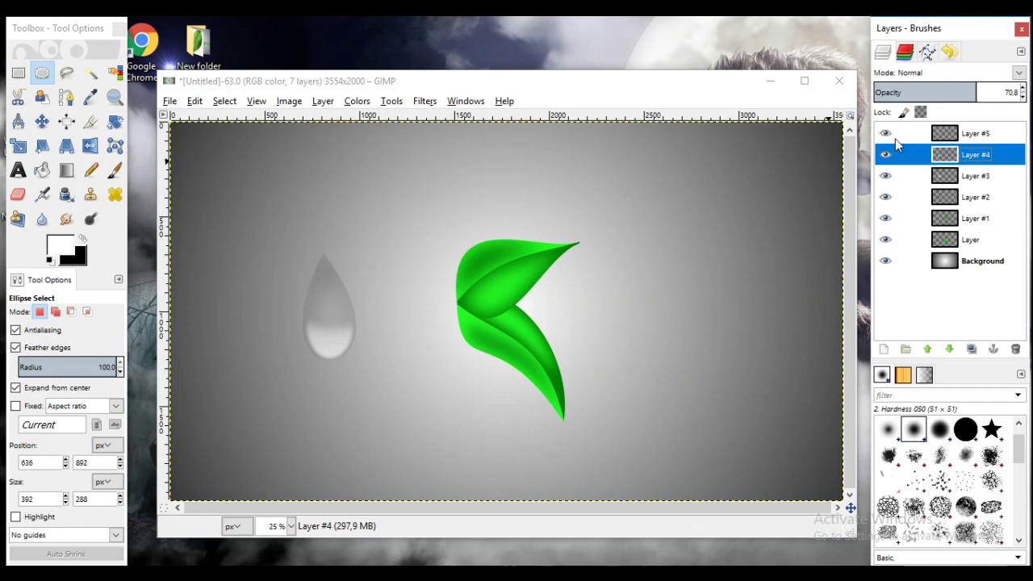
Load the water drop's shape from Layer #3 as a selection, checking layer visibility.
{"action": "left_click", "coordinate": [885, 155]}
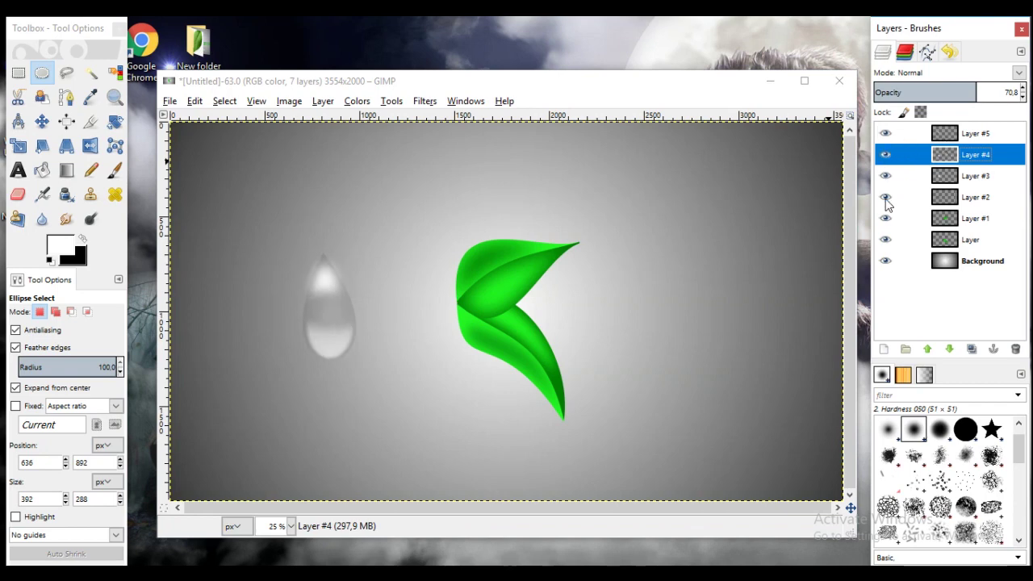
{"action": "left_click", "coordinate": [886, 197]}
{"action": "left_click", "coordinate": [885, 198]}
{"action": "left_click", "coordinate": [886, 198]}
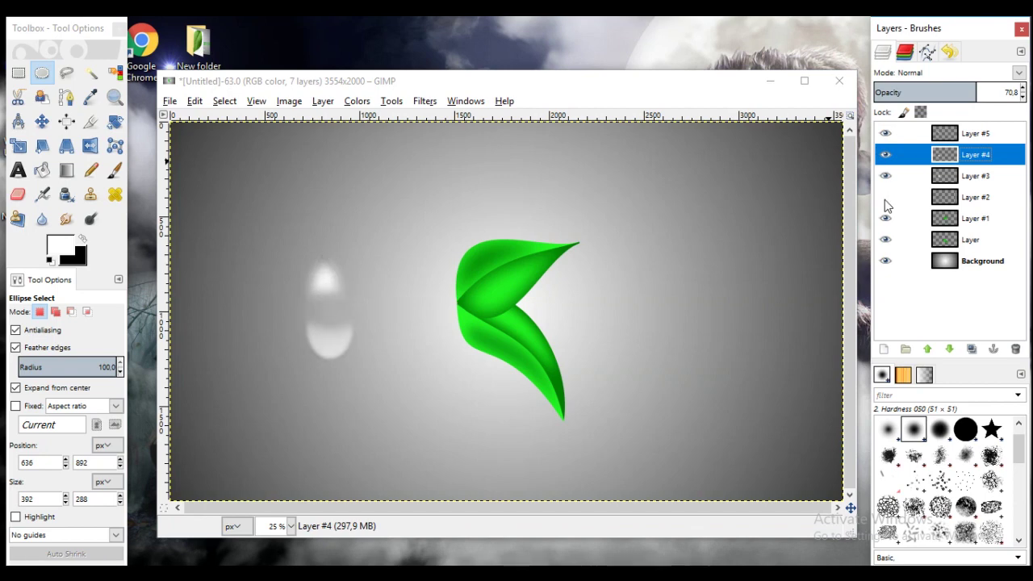
{"action": "right_click", "coordinate": [931, 198]}
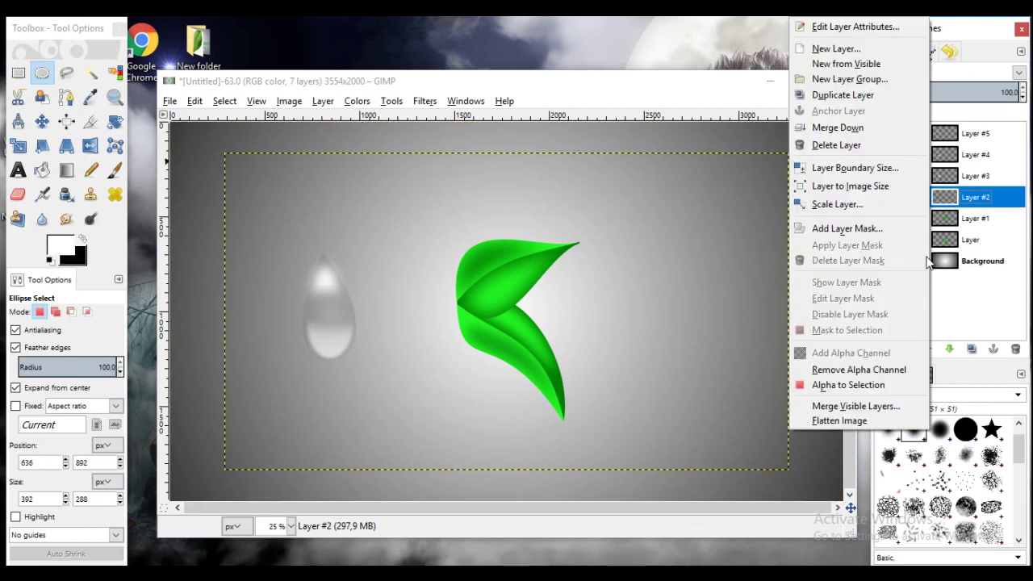
{"action": "left_click", "coordinate": [890, 388]}
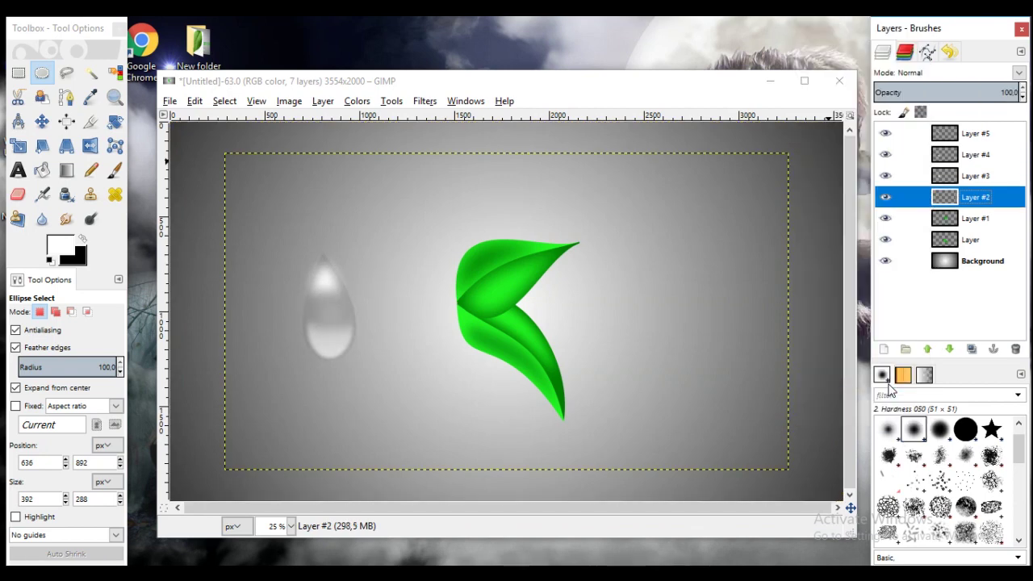
{"action": "right_click", "coordinate": [940, 200]}
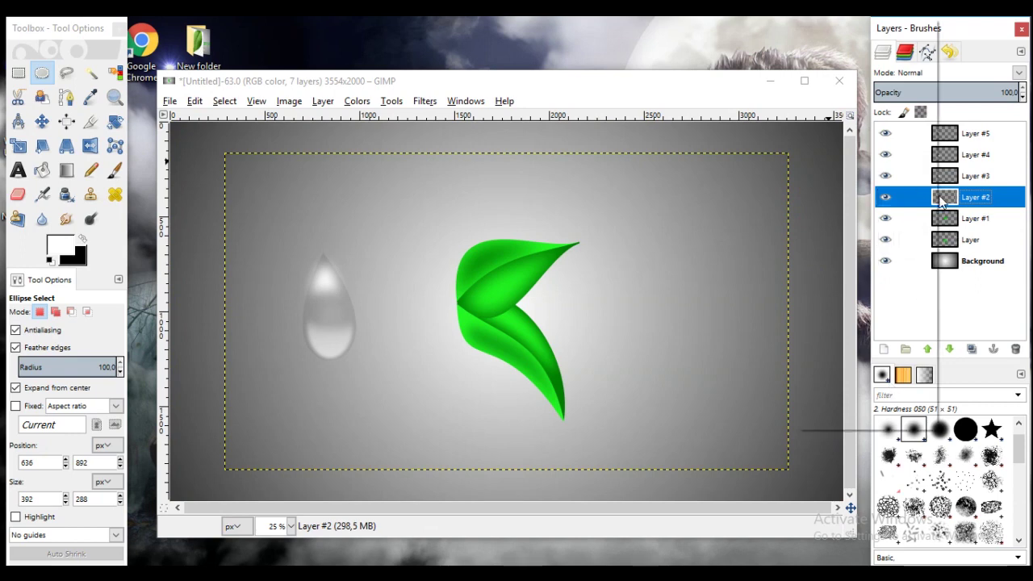
{"action": "left_click", "coordinate": [879, 386]}
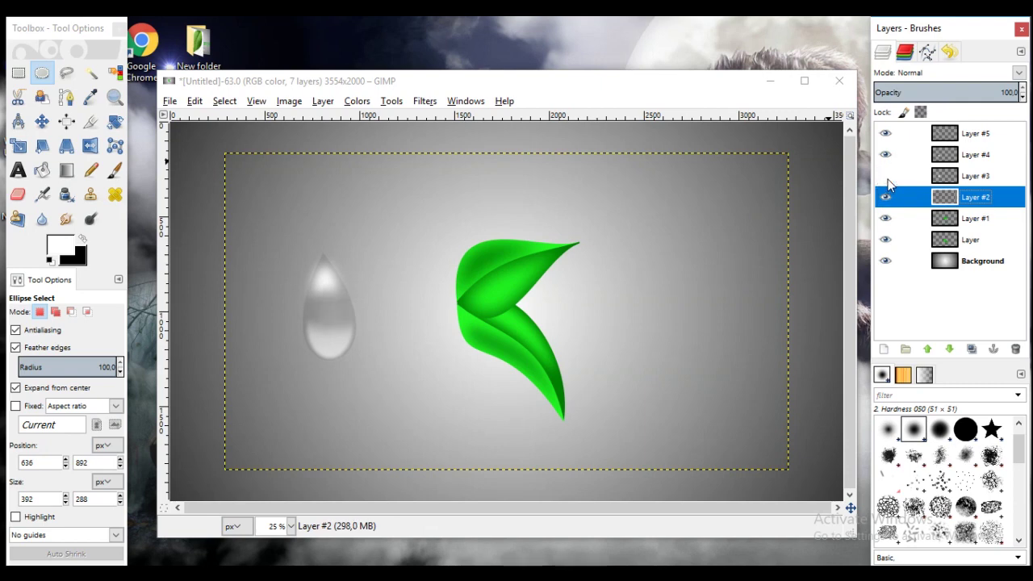
{"action": "right_click", "coordinate": [946, 183]}
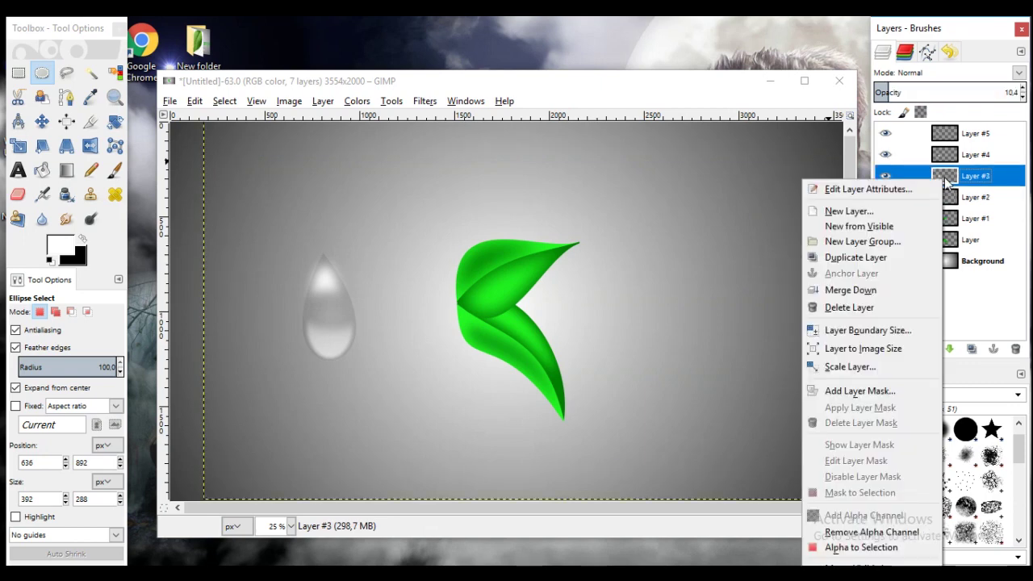
{"action": "left_click", "coordinate": [877, 550]}
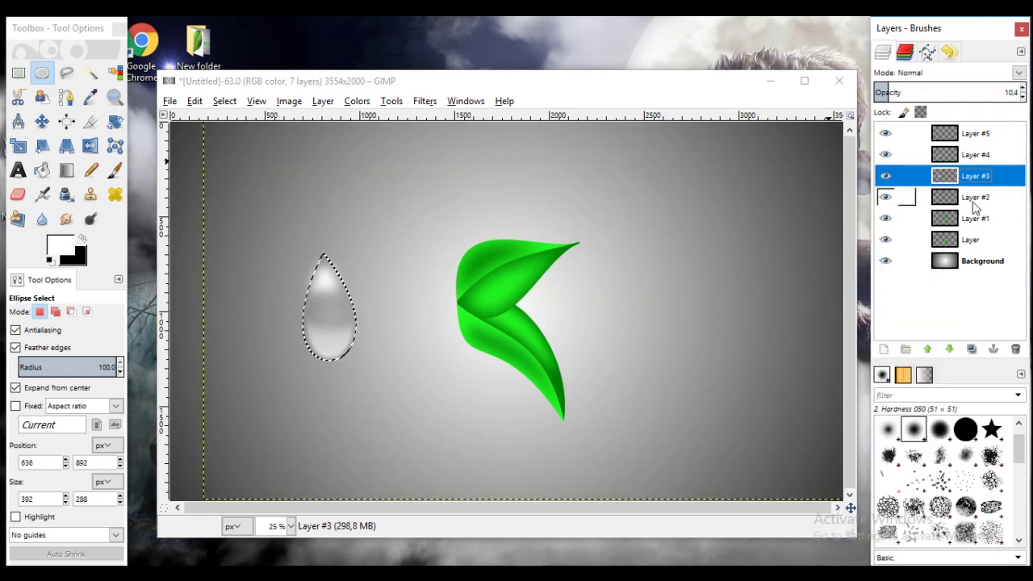
On Layer #5, invert the selection, cut everything outside the drop, and deselect.
{"action": "left_click", "coordinate": [885, 155]}
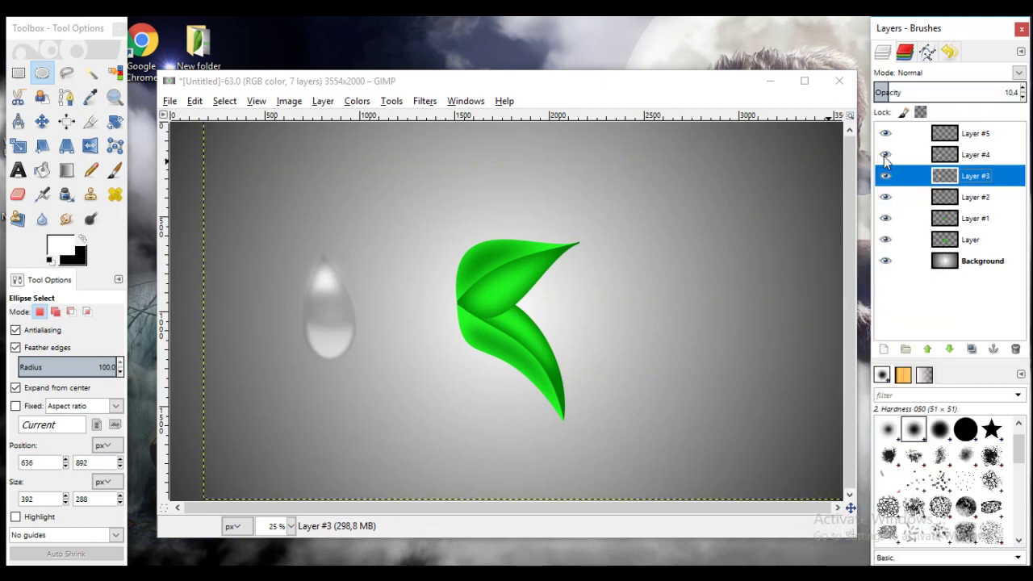
{"action": "left_click", "coordinate": [886, 134]}
{"action": "left_click", "coordinate": [886, 134]}
{"action": "left_click", "coordinate": [944, 133], "text": "alt"}
{"action": "left_click", "coordinate": [224, 101]}
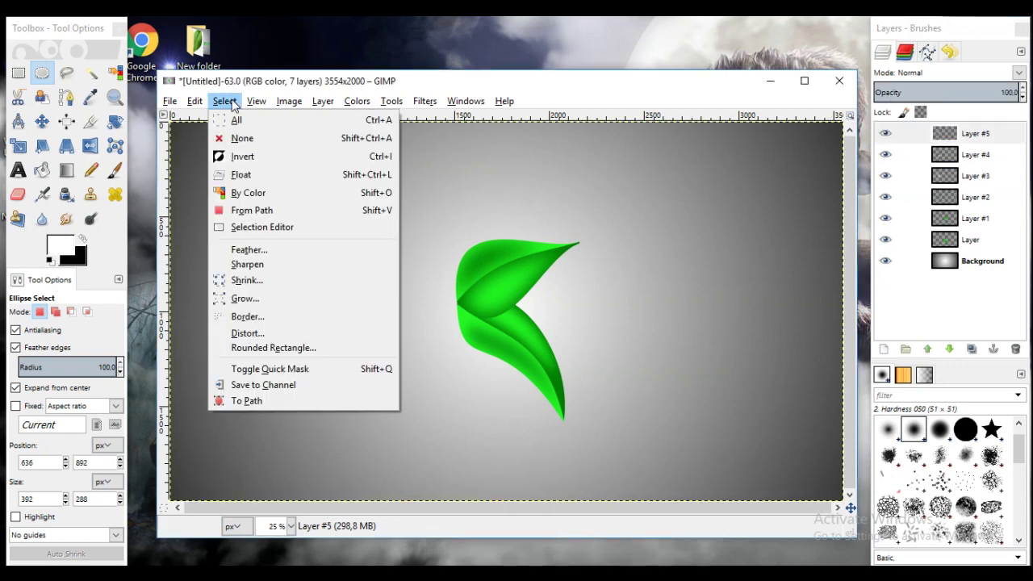
{"action": "left_click", "coordinate": [235, 156]}
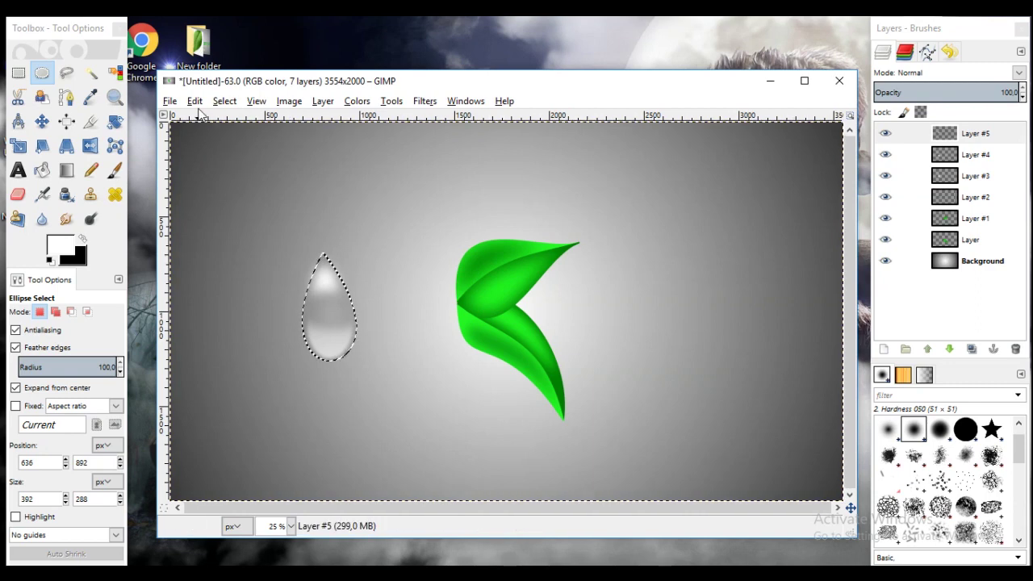
{"action": "left_click", "coordinate": [194, 101]}
{"action": "left_click", "coordinate": [210, 193]}
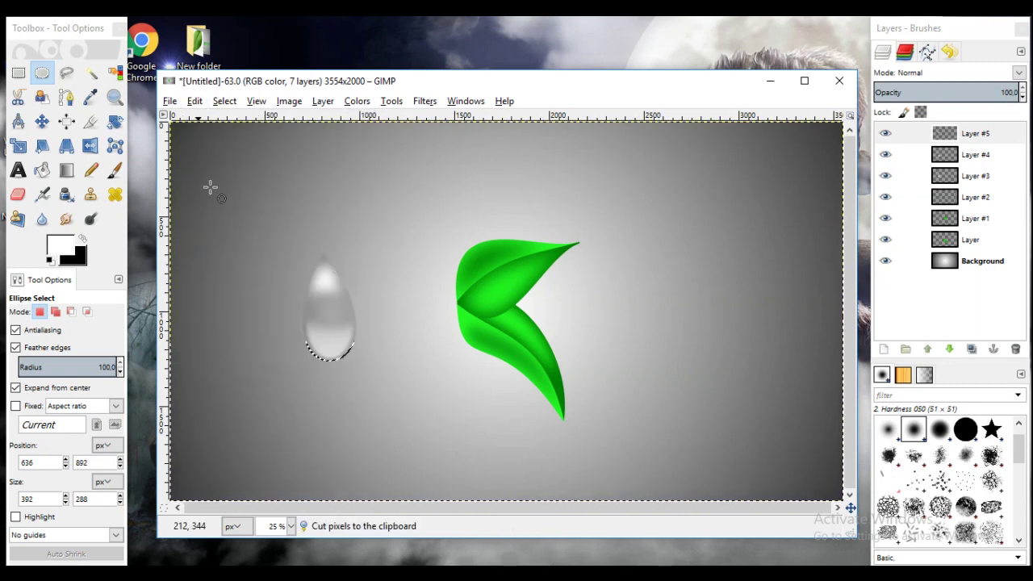
{"action": "left_click", "coordinate": [225, 101]}
{"action": "left_click", "coordinate": [234, 138]}
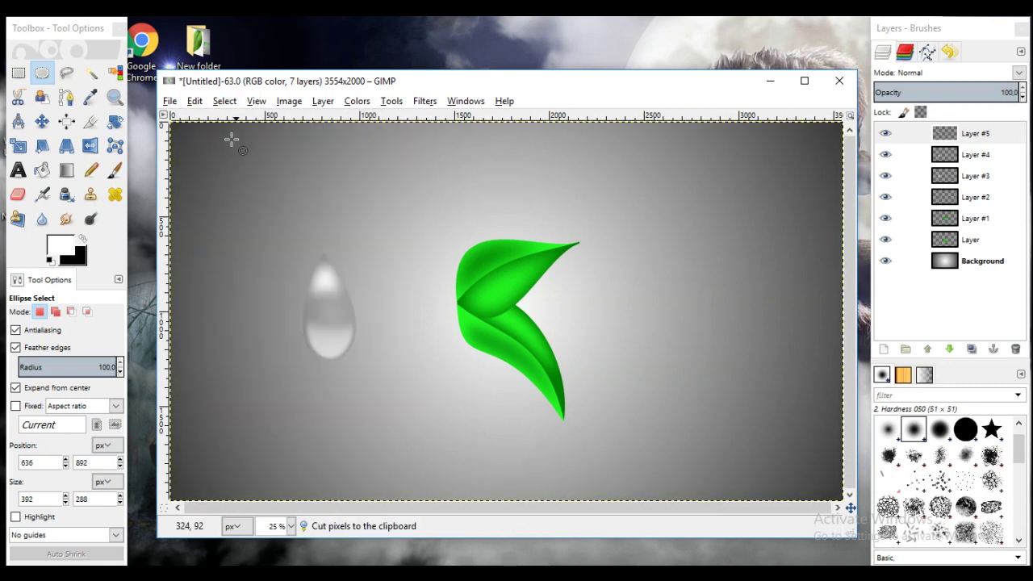
{"action": "left_click", "coordinate": [885, 134]}
{"action": "left_click", "coordinate": [885, 134]}
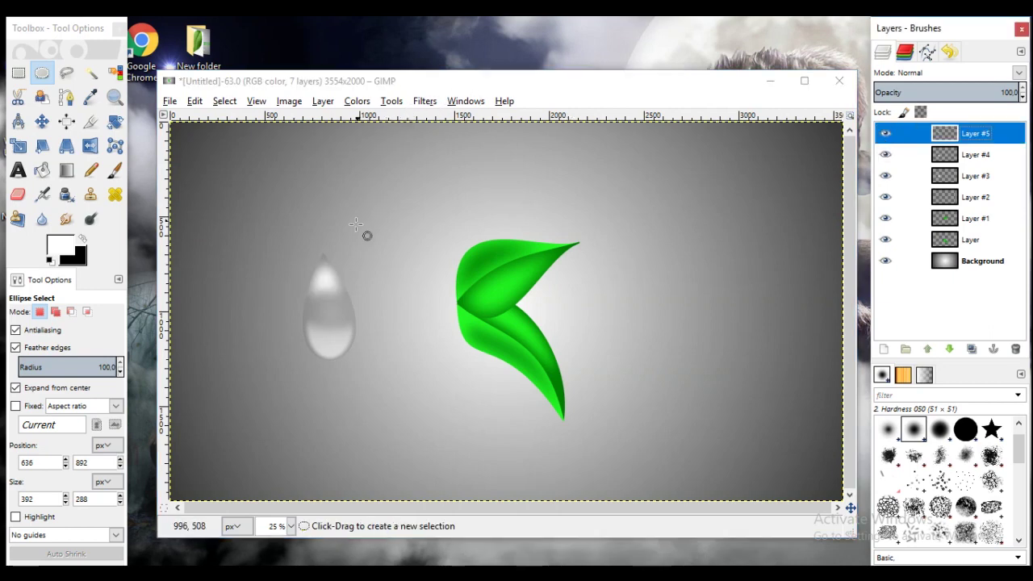
Nudge the drop's top layer slightly down into place with the Move tool.
{"action": "left_click", "coordinate": [42, 122]}
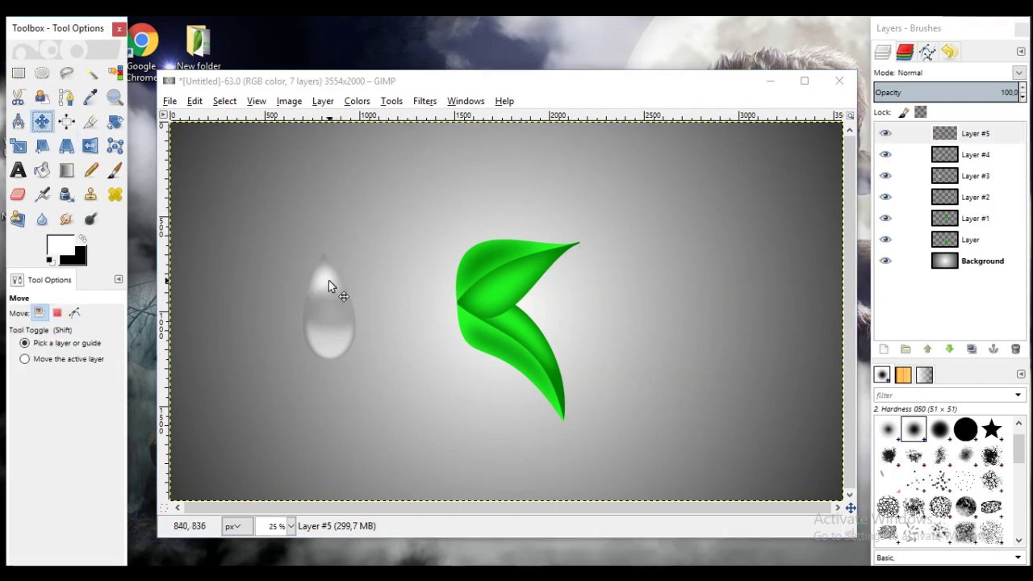
{"action": "left_click_drag", "start_coordinate": [329, 280], "coordinate": [326, 282]}
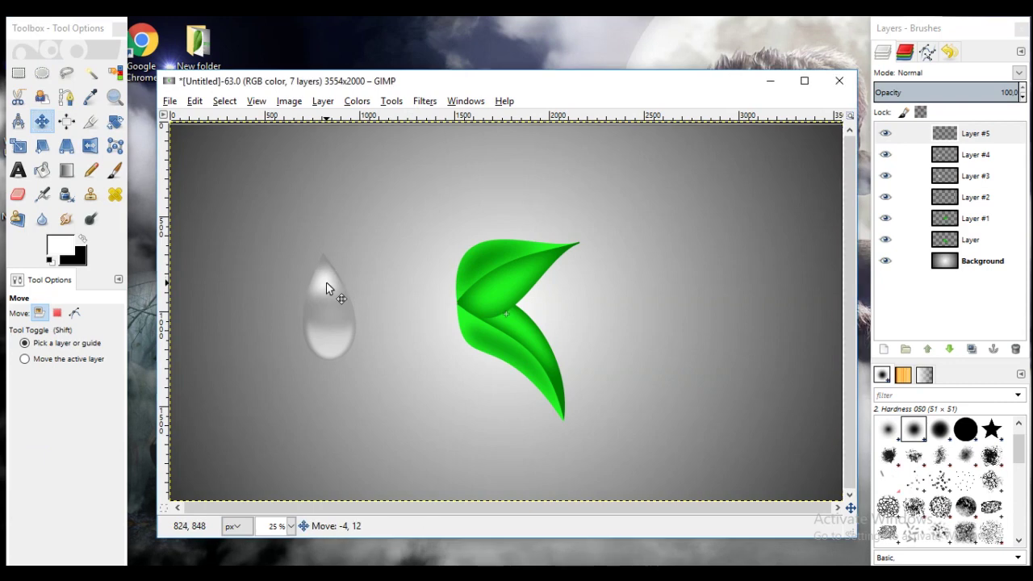
{"action": "left_click_drag", "start_coordinate": [326, 282], "coordinate": [327, 291]}
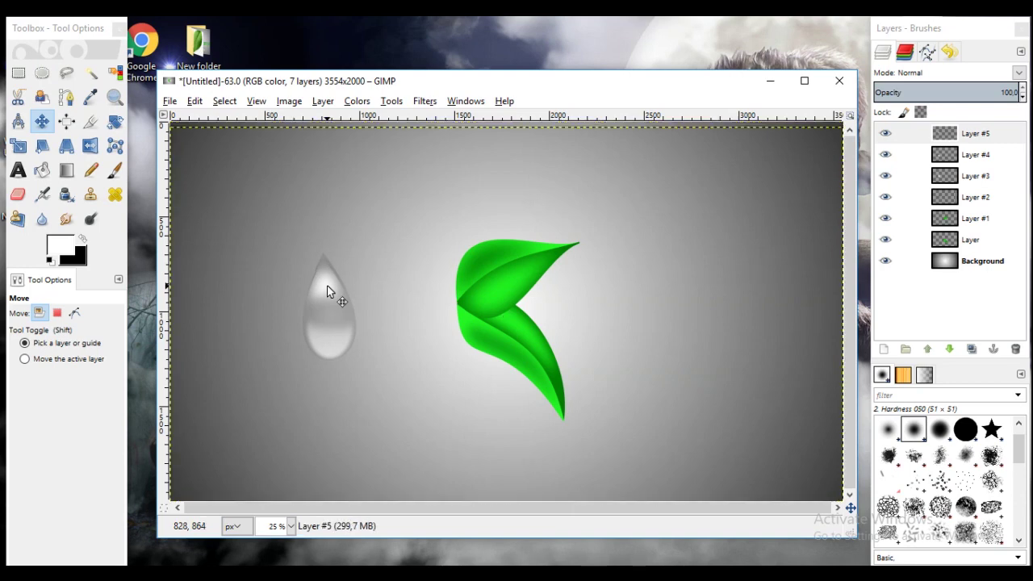
Apply a Gaussian blur of radius 26 to Layer #5 twice.
{"action": "left_click", "coordinate": [425, 101]}
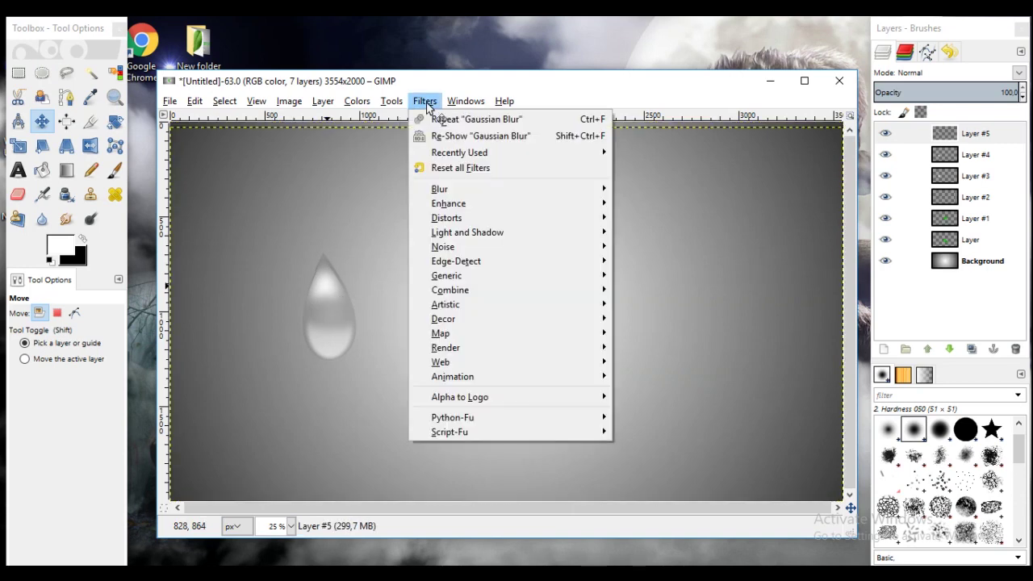
{"action": "mouse_move", "coordinate": [440, 189]}
{"action": "left_click", "coordinate": [646, 204]}
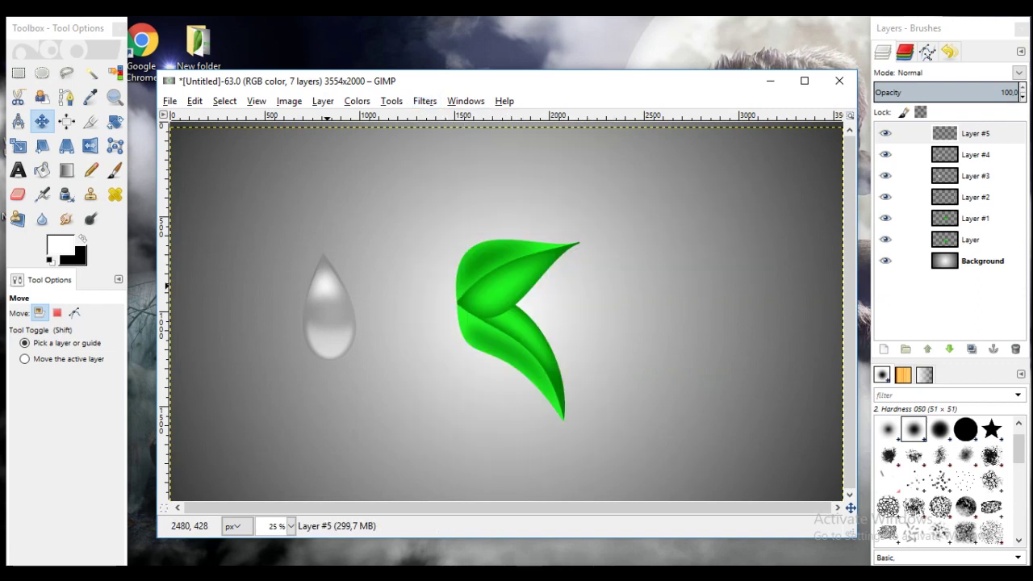
{"action": "left_click", "coordinate": [513, 406]}
{"action": "left_click", "coordinate": [526, 464]}
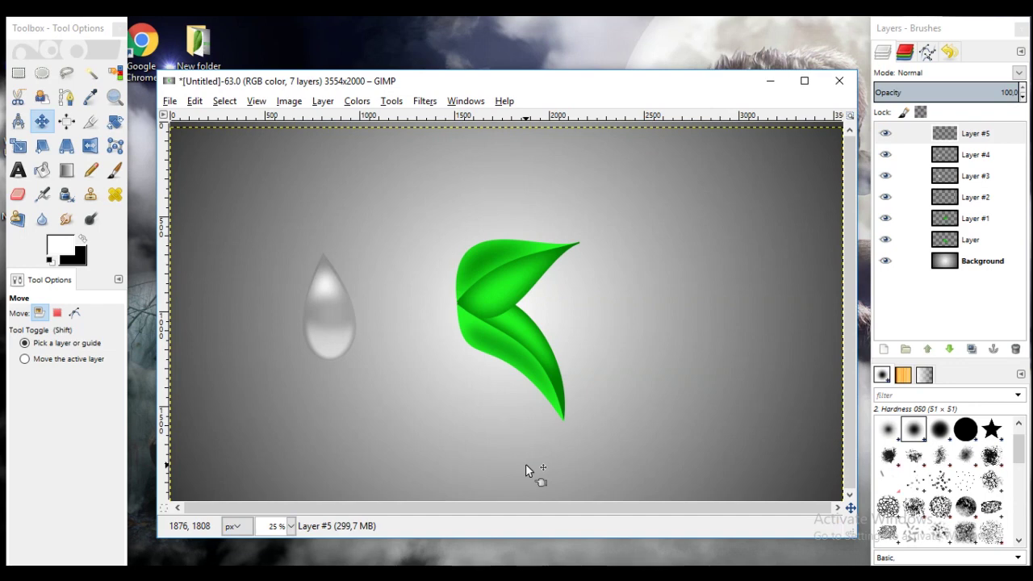
{"action": "left_click", "coordinate": [428, 103]}
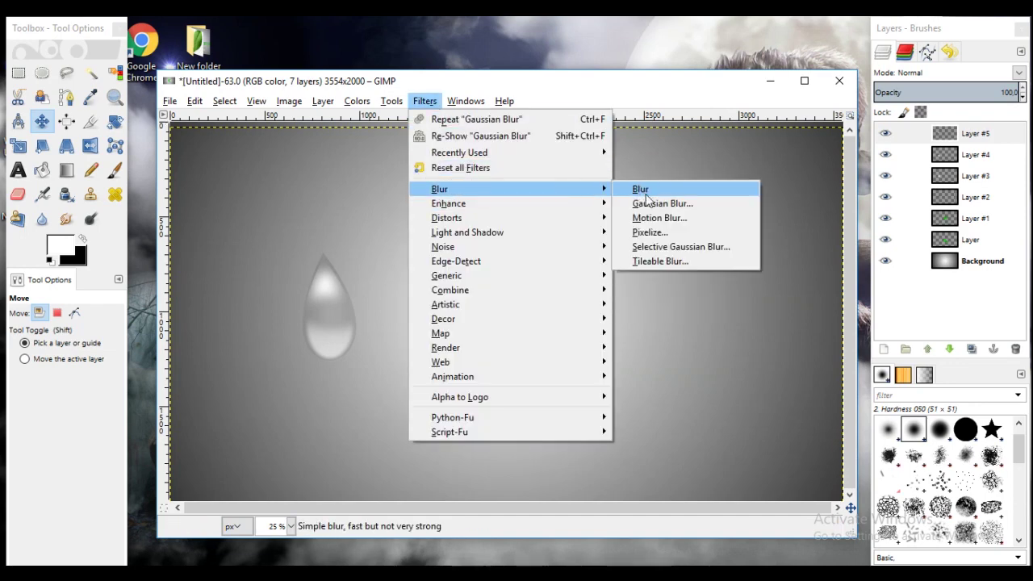
{"action": "mouse_move", "coordinate": [452, 189]}
{"action": "left_click", "coordinate": [646, 203]}
{"action": "left_click", "coordinate": [536, 471]}
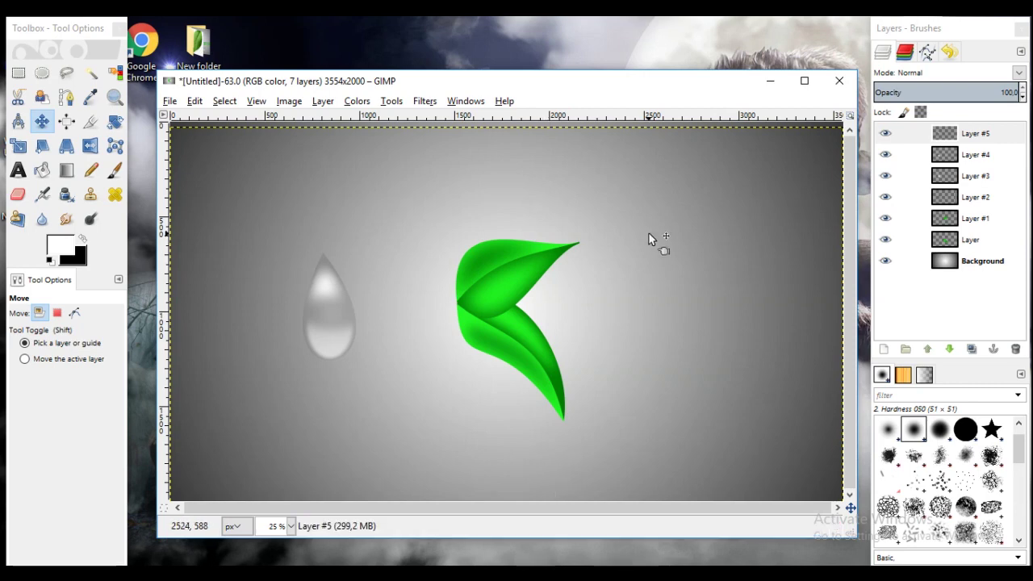
{"action": "left_click", "coordinate": [886, 154]}
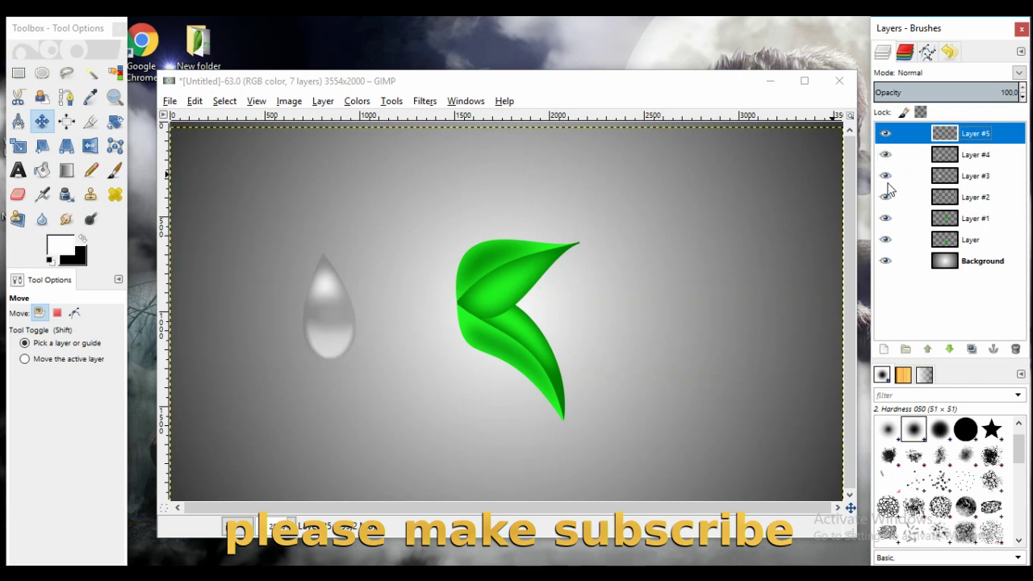
Apply a 26 px Gaussian blur to Layer #4.
{"action": "left_click", "coordinate": [974, 154]}
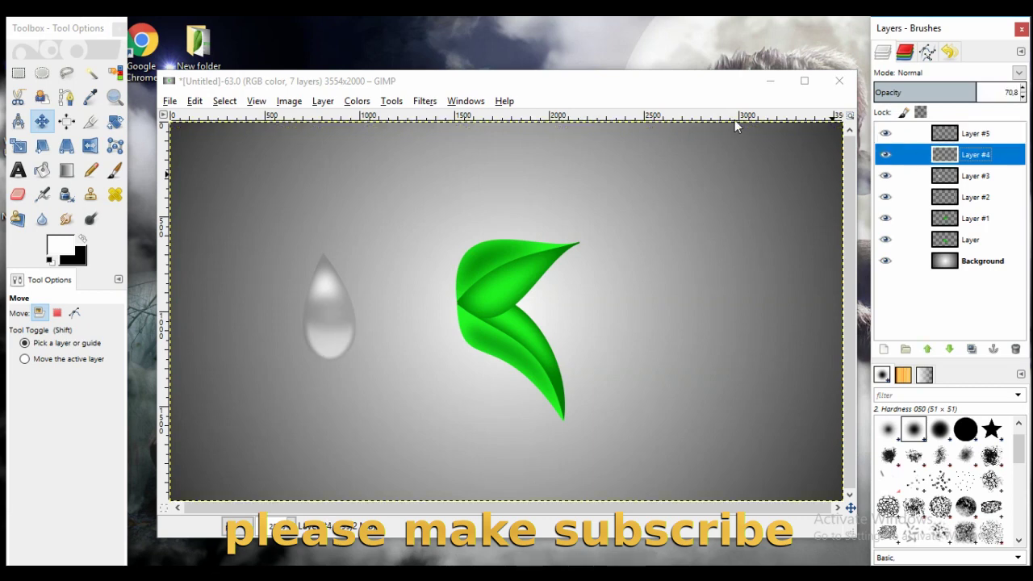
{"action": "left_click", "coordinate": [425, 101]}
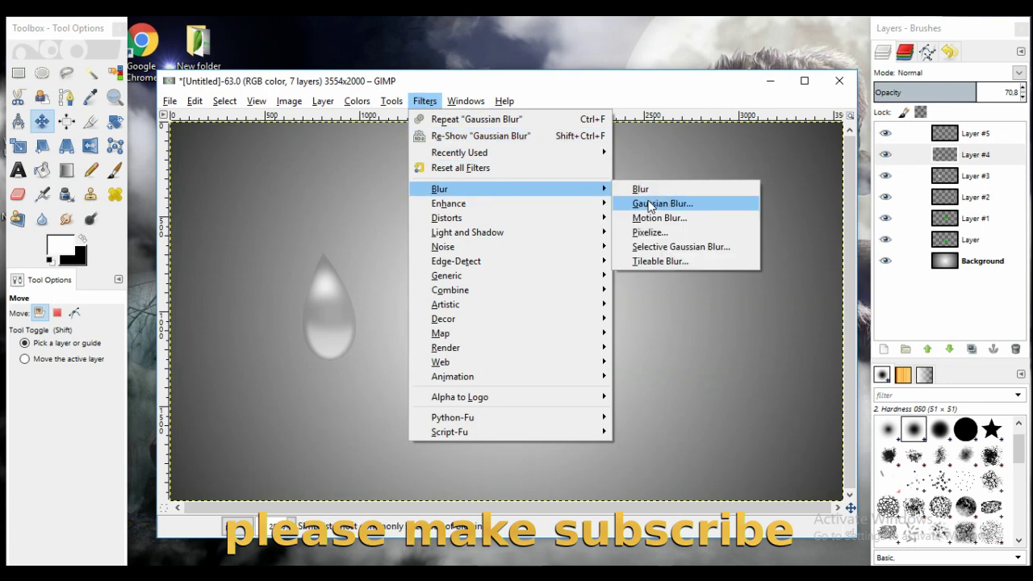
{"action": "mouse_move", "coordinate": [440, 188]}
{"action": "left_click", "coordinate": [648, 203]}
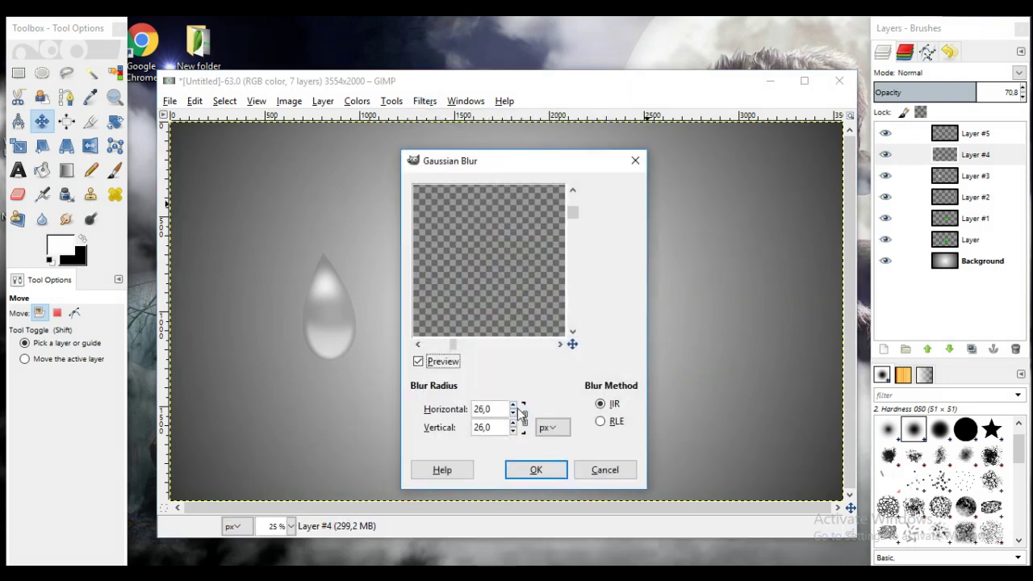
{"action": "left_click", "coordinate": [523, 472]}
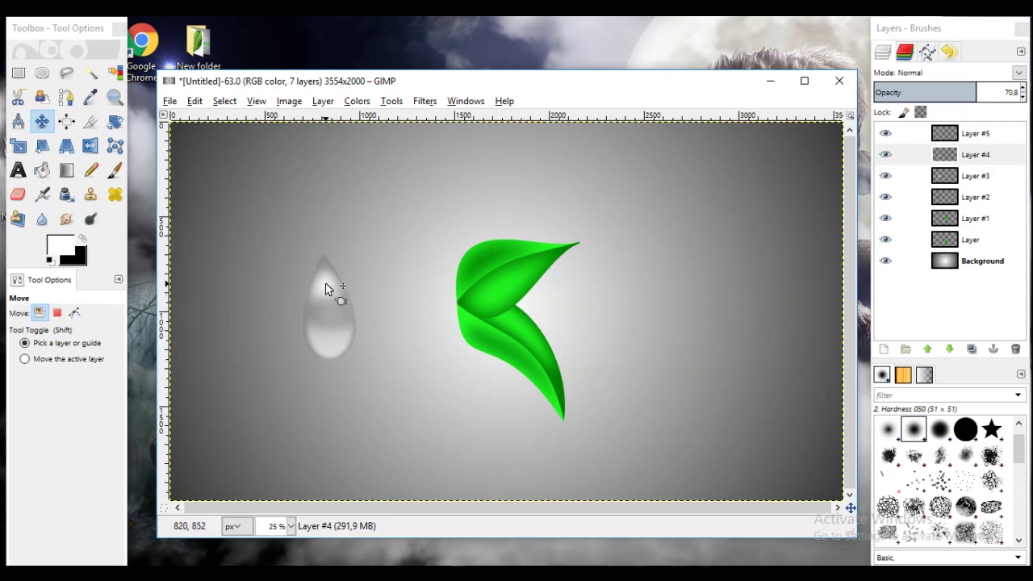
Shift Layer #5's highlight about 12 px upward, then select Layer #3.
{"action": "left_click_drag", "start_coordinate": [325, 290], "coordinate": [325, 288]}
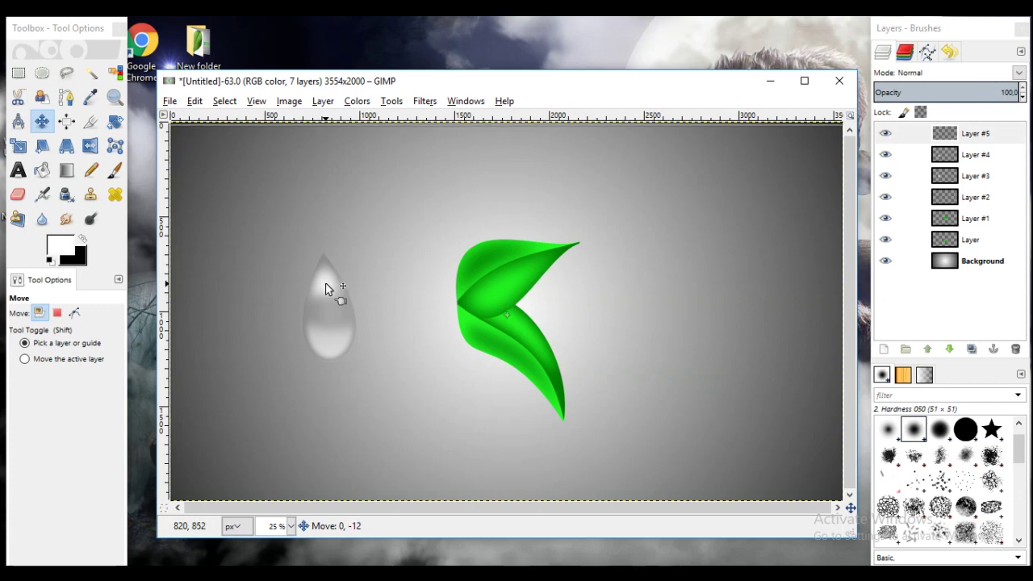
{"action": "left_click_drag", "start_coordinate": [325, 288], "coordinate": [326, 288]}
{"action": "key", "text": "Page_Down"}
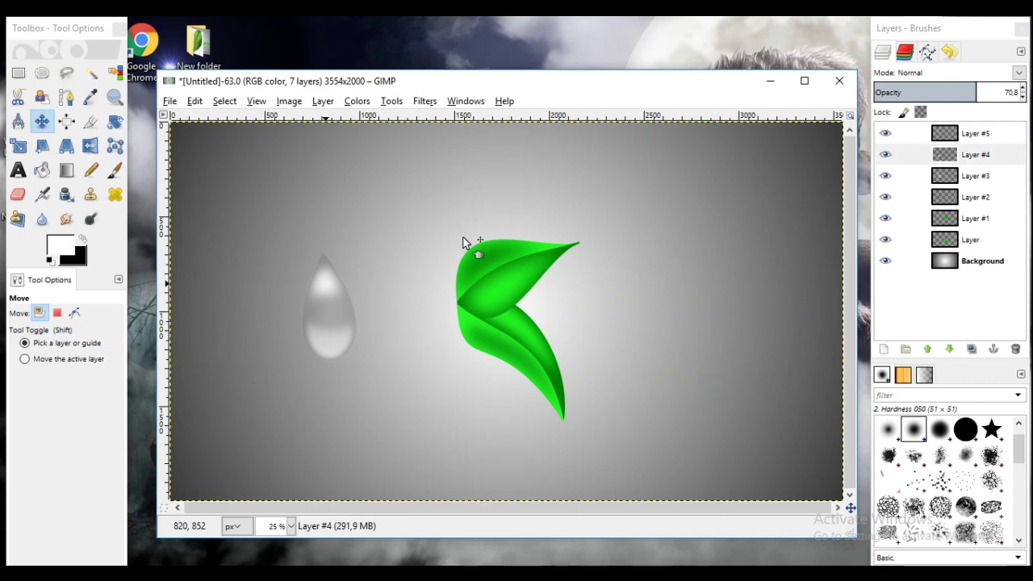
{"action": "left_click", "coordinate": [884, 178]}
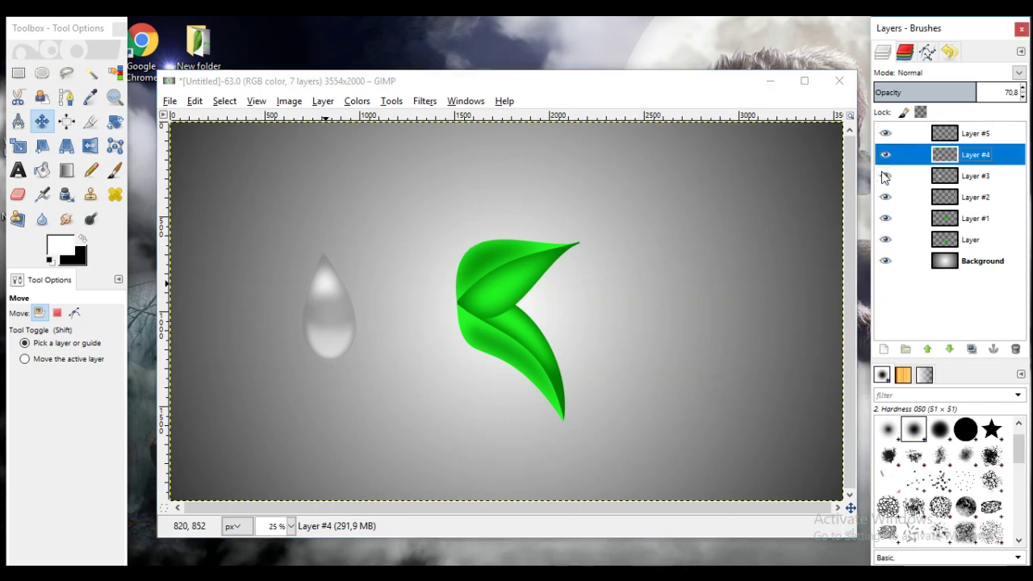
{"action": "left_click", "coordinate": [937, 179]}
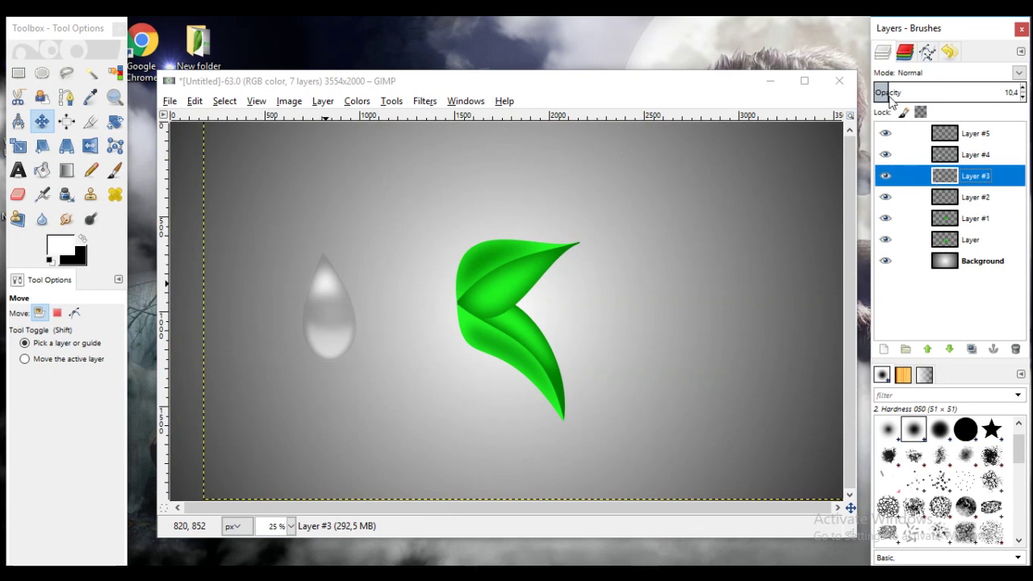
Raise Layer #3's opacity from 10.4 to about 47.4 and switch its mode to Overlay.
{"action": "left_click_drag", "start_coordinate": [889, 94], "coordinate": [960, 93]}
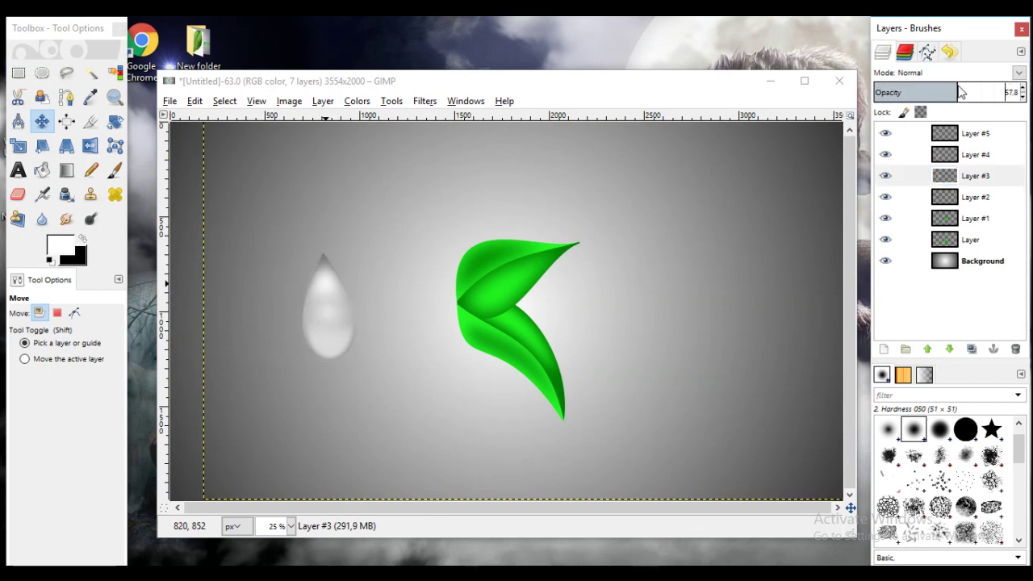
{"action": "left_click_drag", "start_coordinate": [952, 94], "coordinate": [945, 93]}
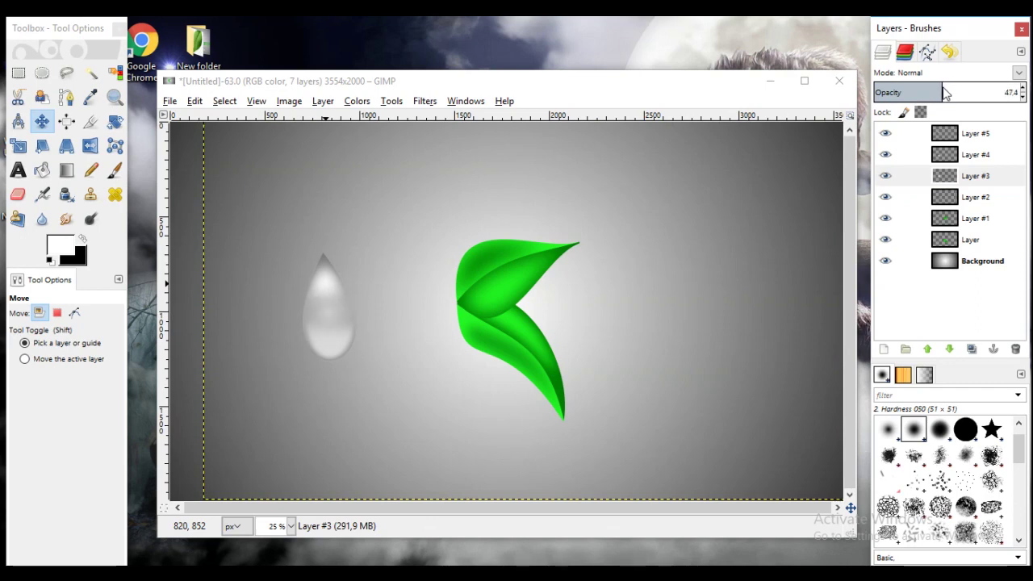
{"action": "left_click", "coordinate": [1019, 73]}
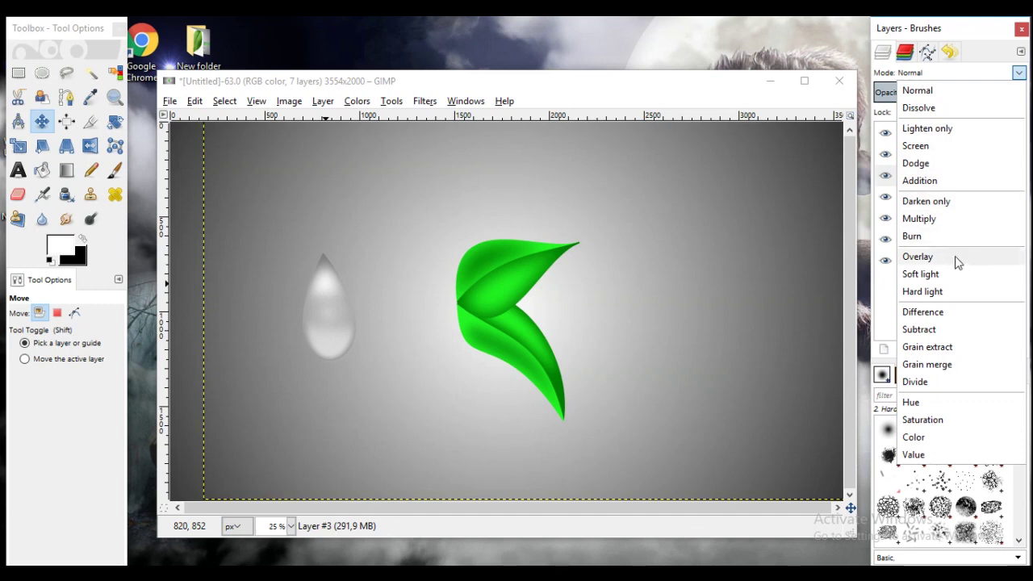
{"action": "left_click", "coordinate": [961, 255]}
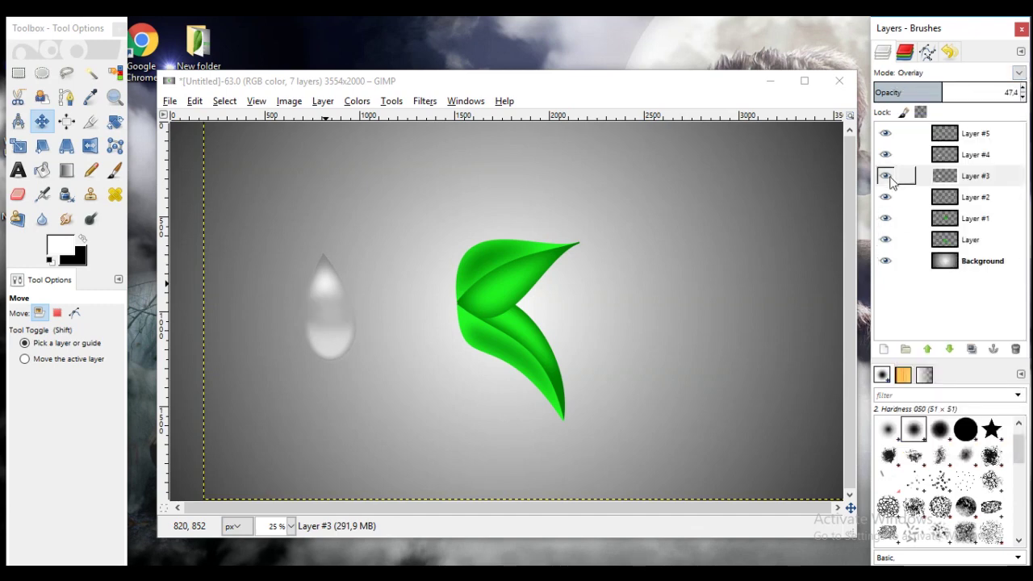
Merge the top drop layers (Layer #5 into Layer #4, then downward) and check visibility.
{"action": "right_click", "coordinate": [940, 134]}
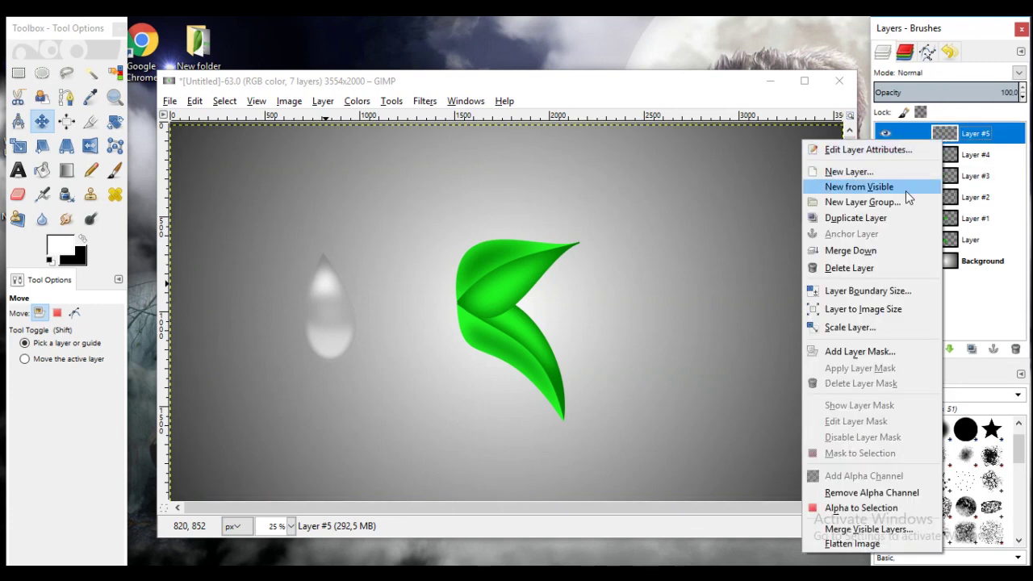
{"action": "left_click", "coordinate": [870, 251]}
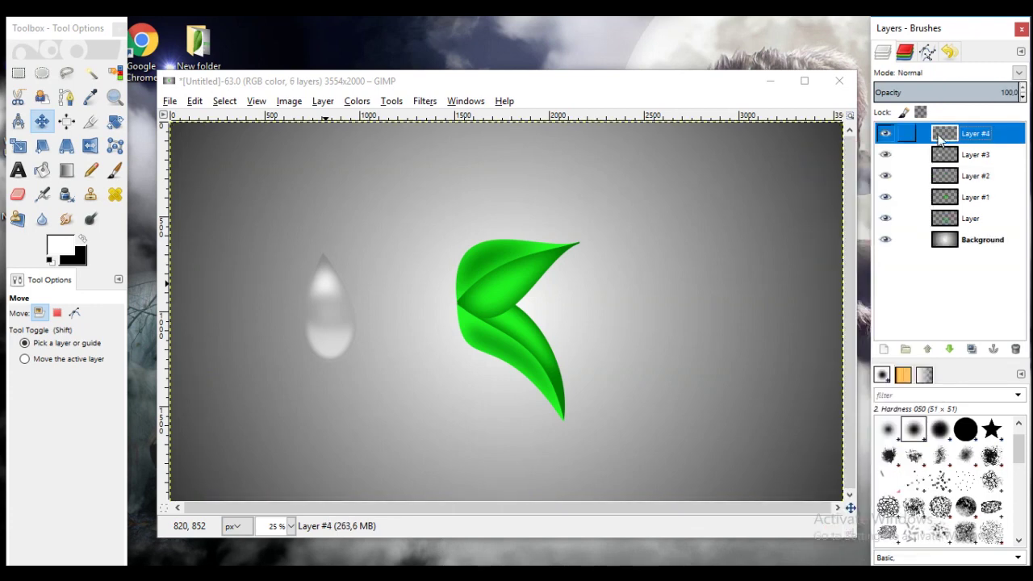
{"action": "right_click", "coordinate": [937, 137]}
{"action": "left_click", "coordinate": [868, 250]}
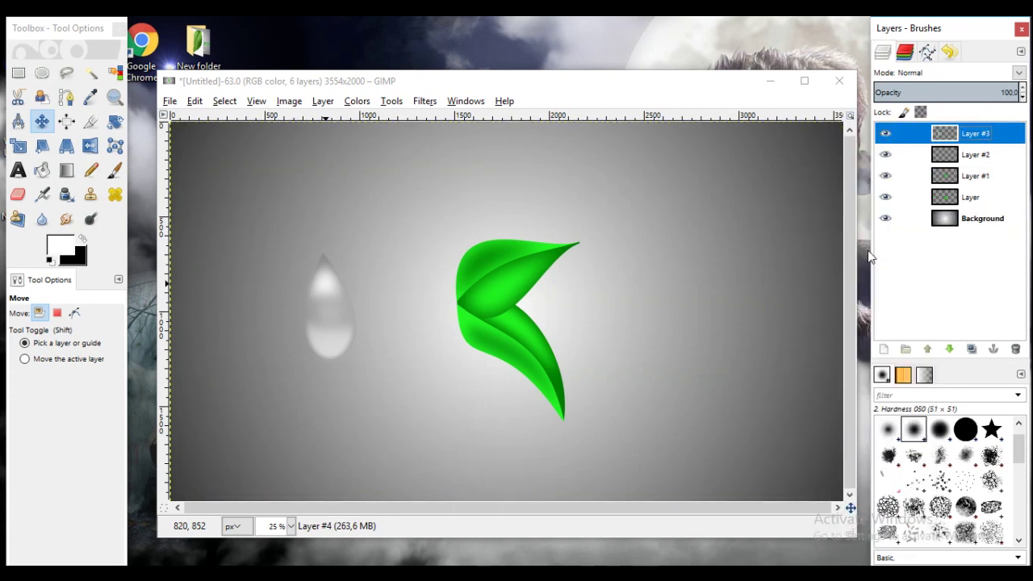
{"action": "left_click", "coordinate": [885, 134]}
{"action": "left_click", "coordinate": [885, 134]}
{"action": "left_click", "coordinate": [885, 155]}
{"action": "left_click", "coordinate": [886, 155]}
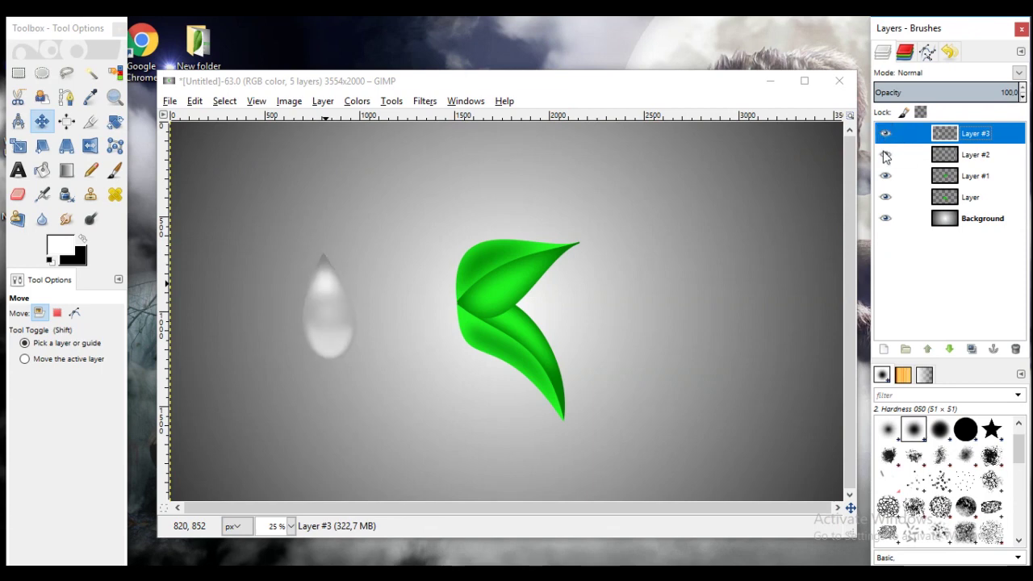
Lower Layer #2's opacity to about 80 and merge Layer #3 down into it.
{"action": "left_click", "coordinate": [938, 155]}
{"action": "left_click_drag", "start_coordinate": [986, 95], "coordinate": [946, 97]}
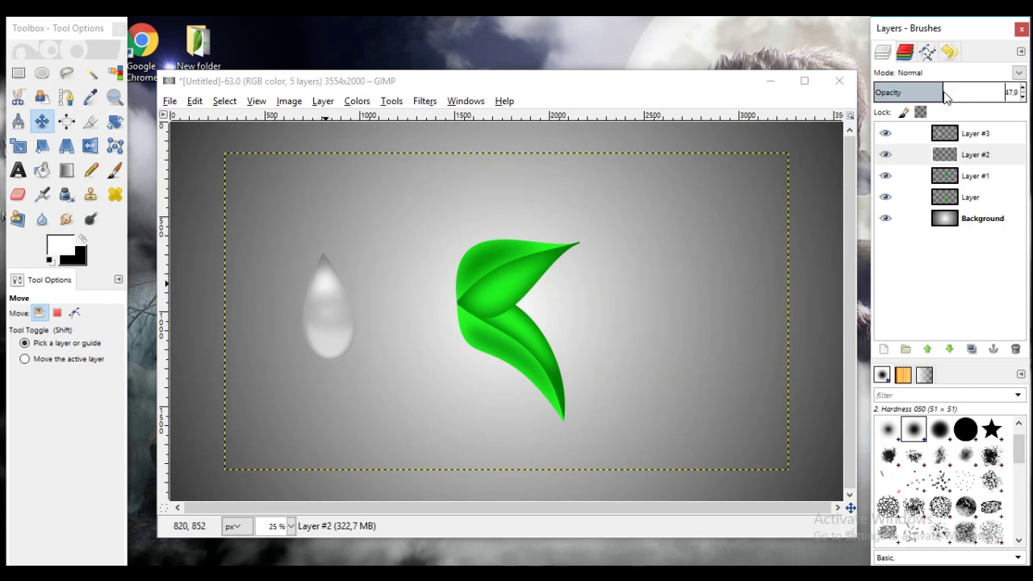
{"action": "right_click", "coordinate": [954, 135]}
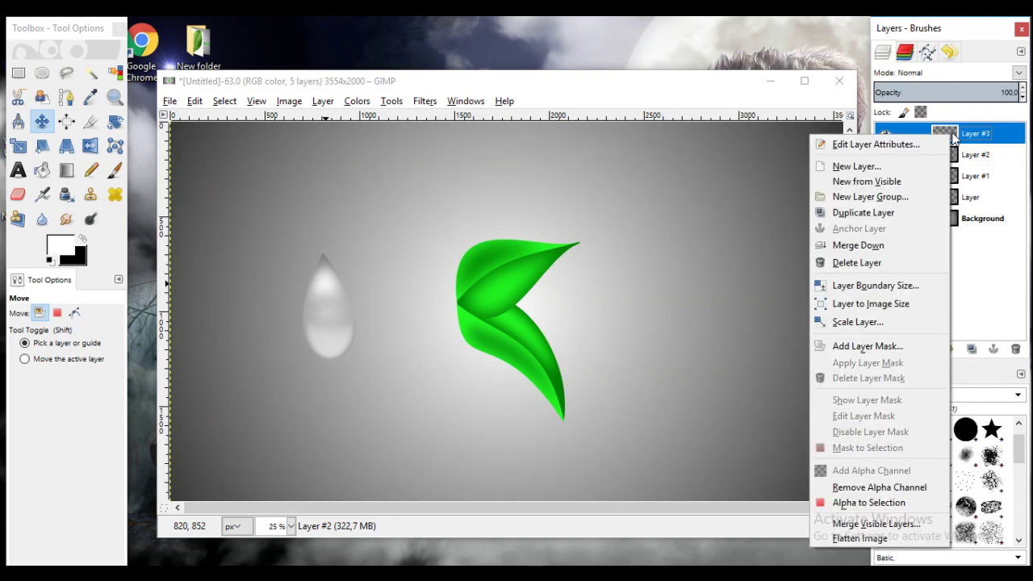
{"action": "left_click", "coordinate": [888, 246]}
{"action": "left_click", "coordinate": [886, 134]}
{"action": "left_click", "coordinate": [885, 134]}
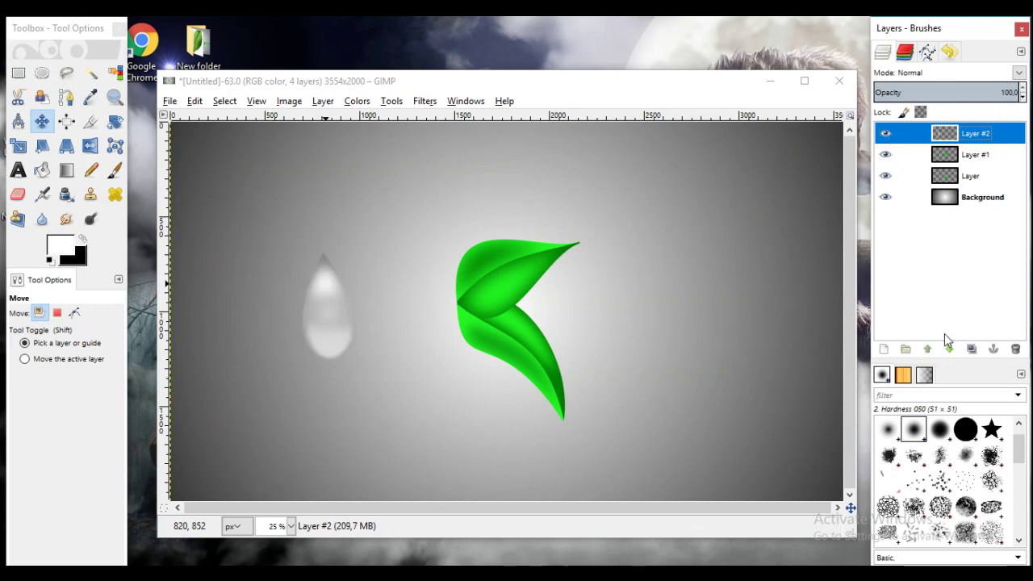
{"action": "left_click", "coordinate": [323, 100]}
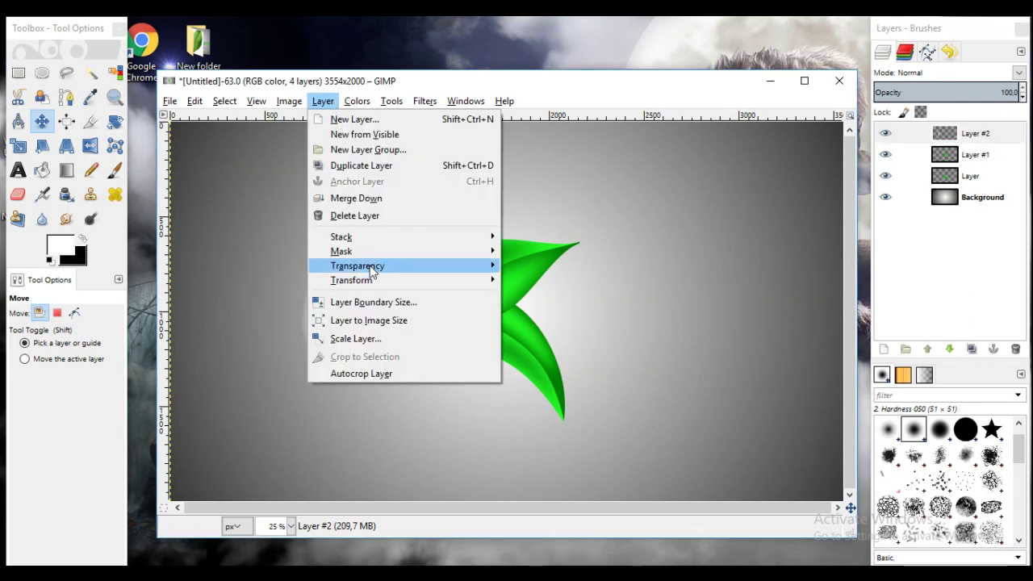
Scale the droplet layer down to 2420 × 1313 px and move it onto the leaves' left tip.
{"action": "left_click", "coordinate": [366, 338]}
{"action": "left_click", "coordinate": [487, 322]}
{"action": "left_click", "coordinate": [488, 323]}
{"action": "left_click", "coordinate": [539, 422]}
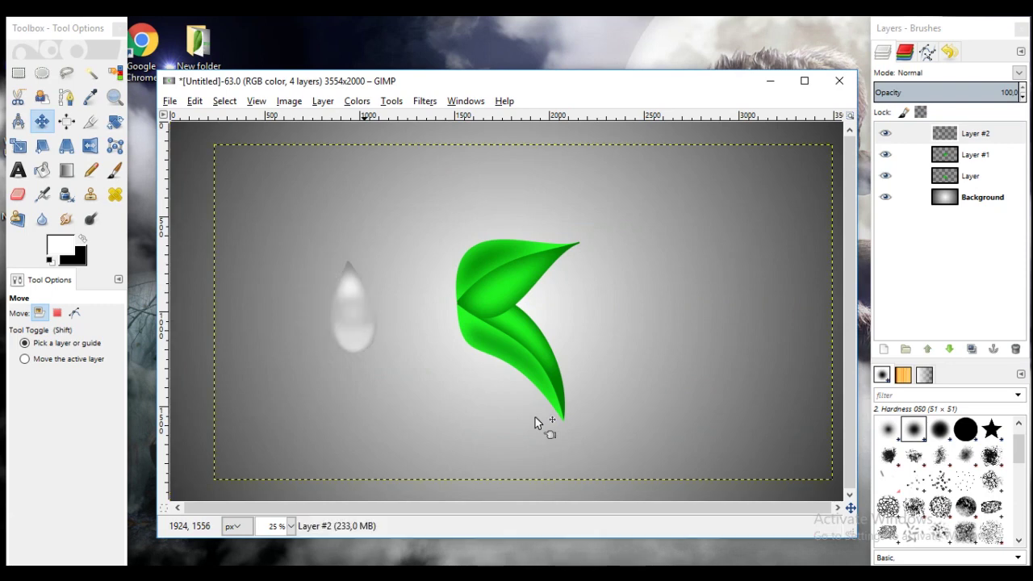
{"action": "left_click", "coordinate": [322, 101]}
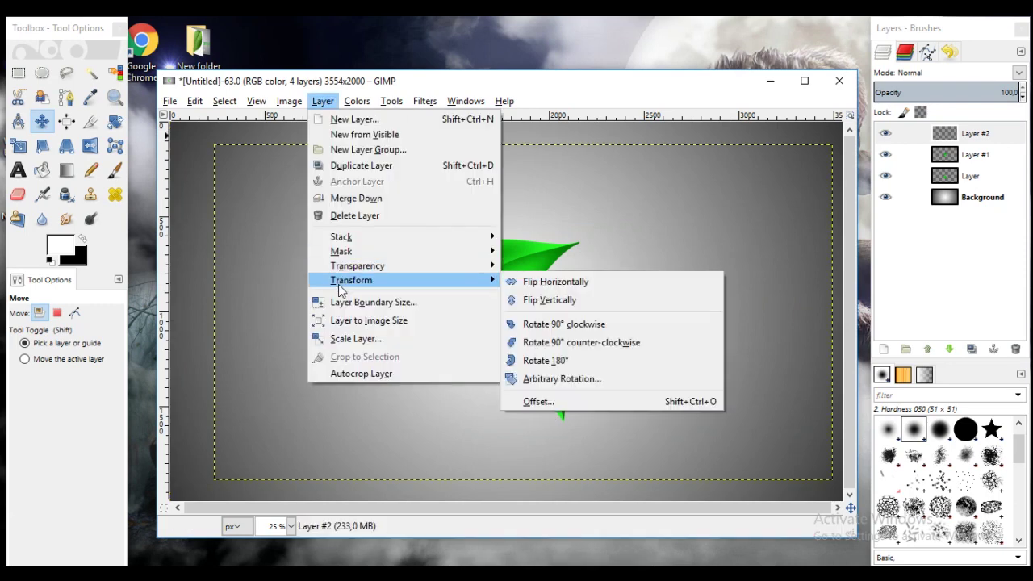
{"action": "left_click", "coordinate": [348, 338]}
{"action": "left_click_drag", "start_coordinate": [486, 322], "coordinate": [486, 323]}
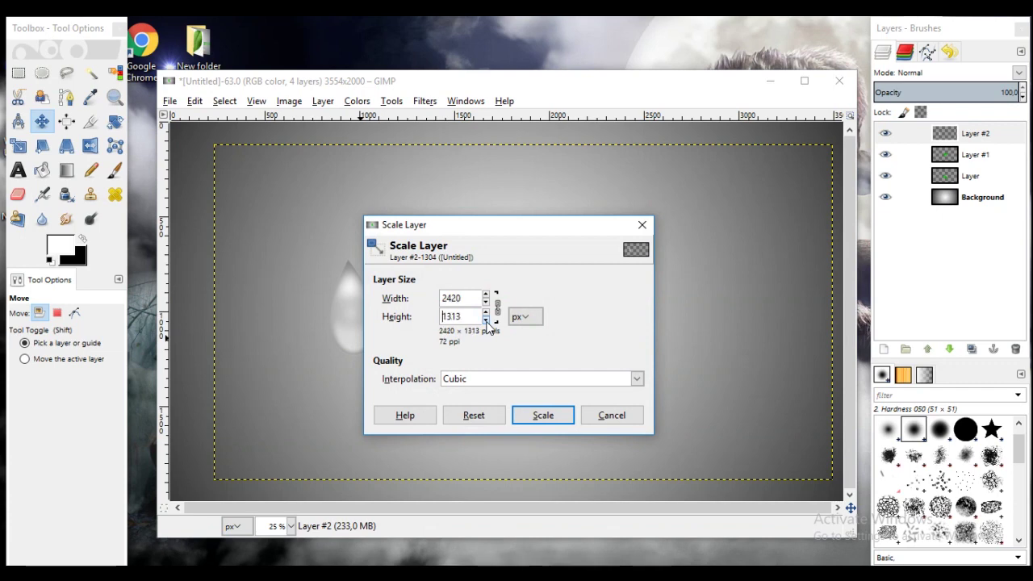
{"action": "left_click", "coordinate": [541, 413]}
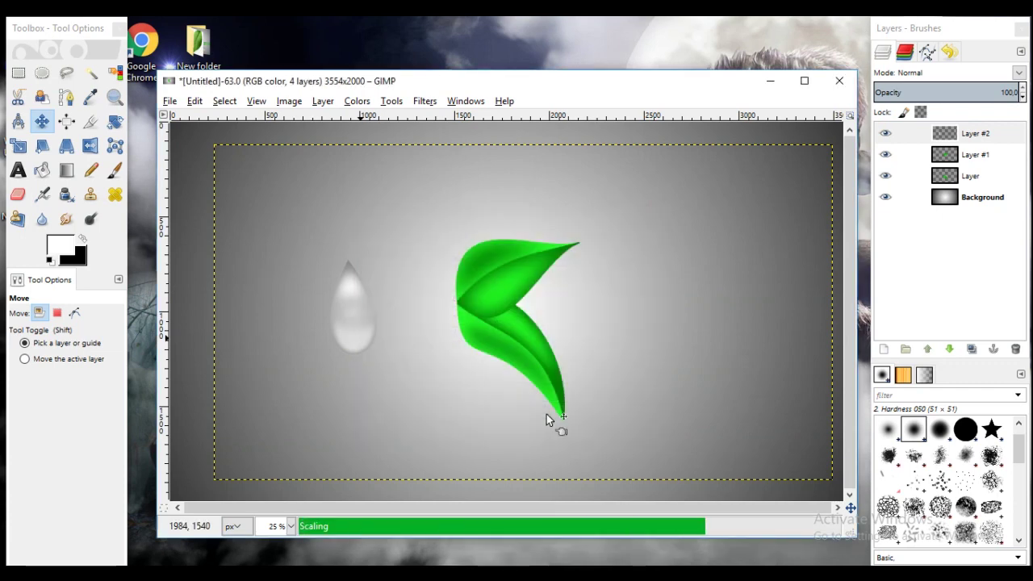
{"action": "left_click_drag", "start_coordinate": [403, 319], "coordinate": [462, 326]}
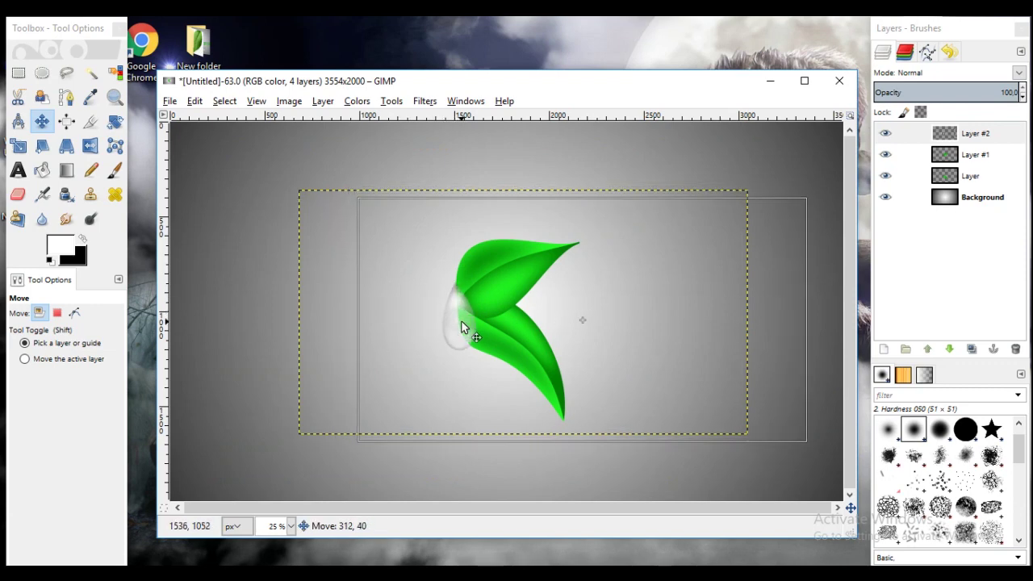
{"action": "left_click_drag", "start_coordinate": [463, 327], "coordinate": [464, 344]}
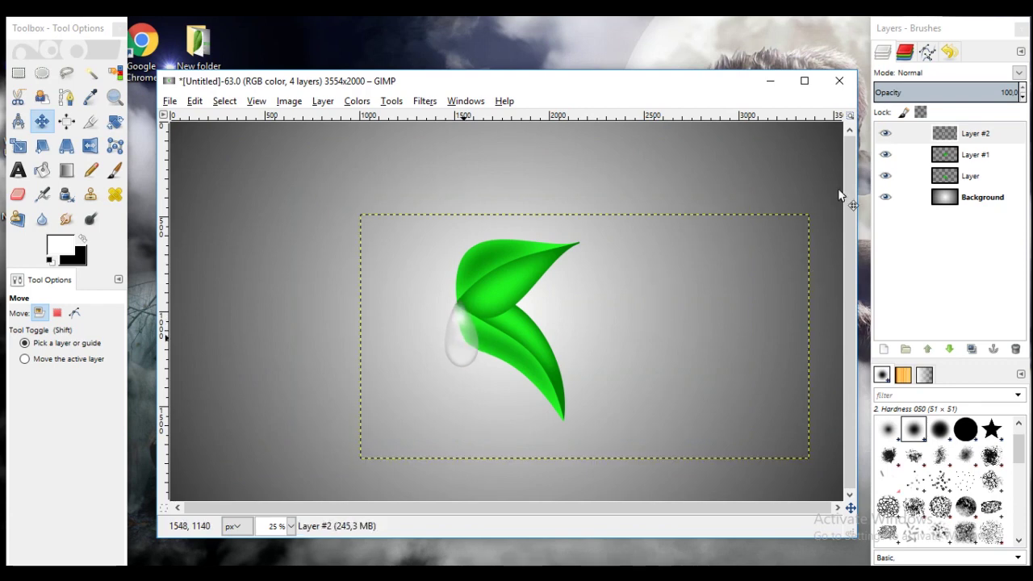
Duplicate the droplet, move the copy below the leaf tip, and scale it to 1351 × 733 px.
{"action": "left_click", "coordinate": [971, 349]}
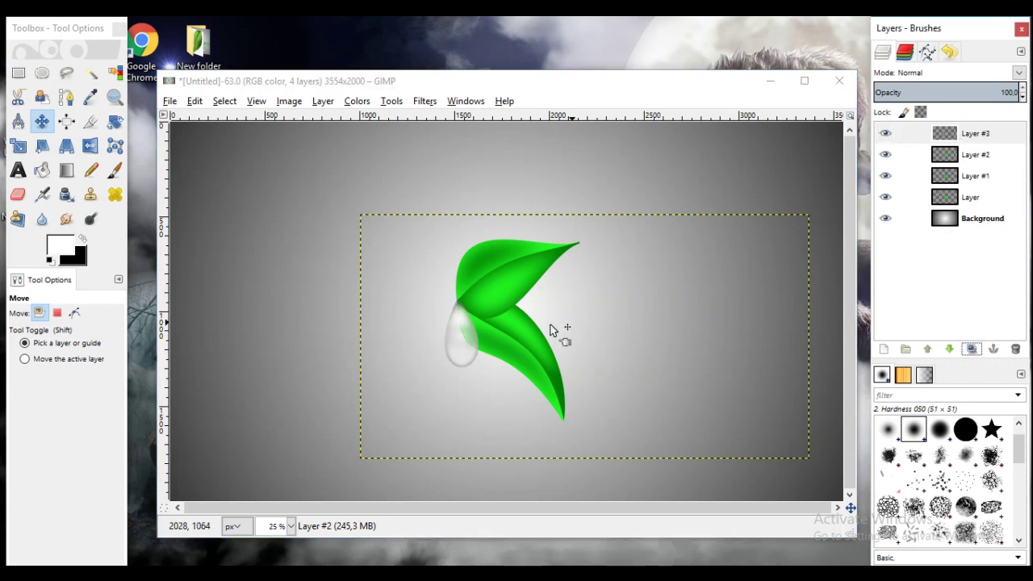
{"action": "left_click_drag", "start_coordinate": [465, 344], "coordinate": [570, 466]}
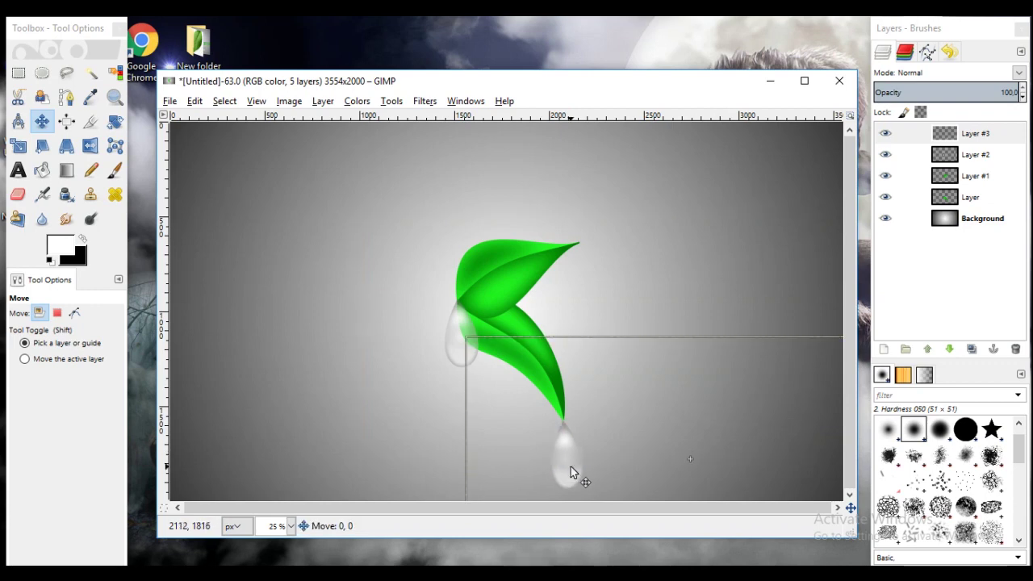
{"action": "left_click", "coordinate": [324, 101]}
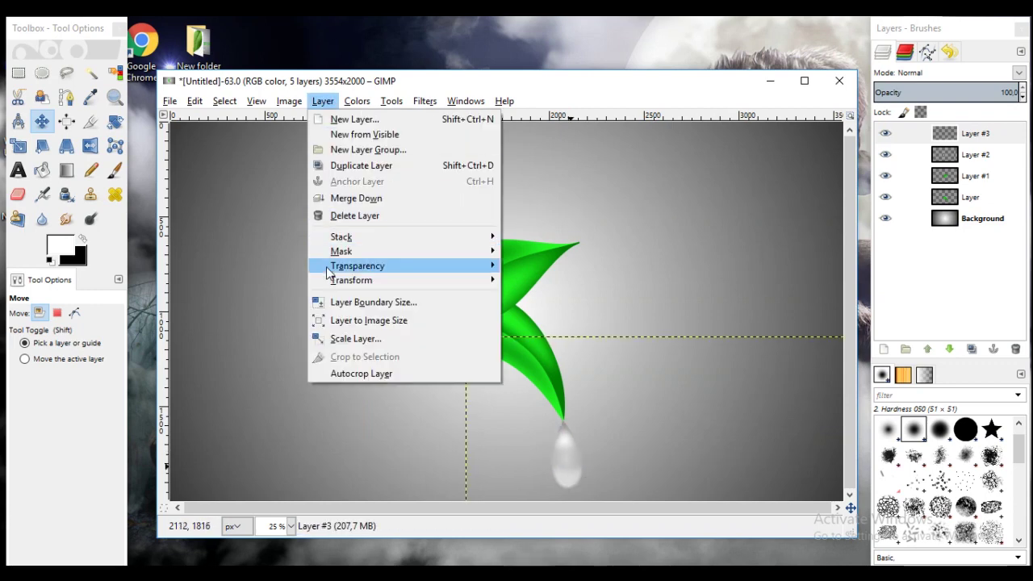
{"action": "left_click", "coordinate": [333, 339]}
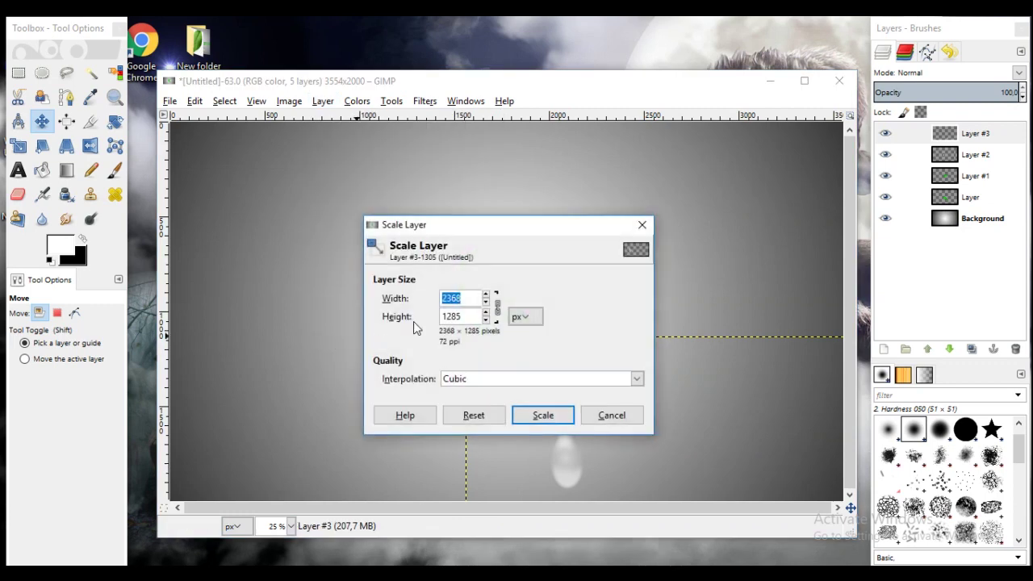
{"action": "left_click", "coordinate": [486, 320]}
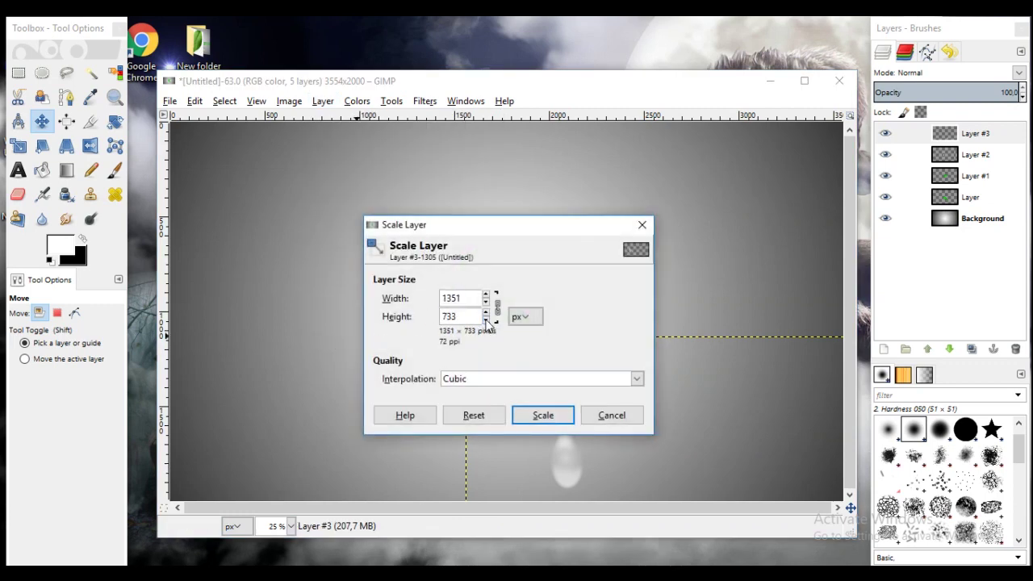
{"action": "left_click", "coordinate": [541, 414]}
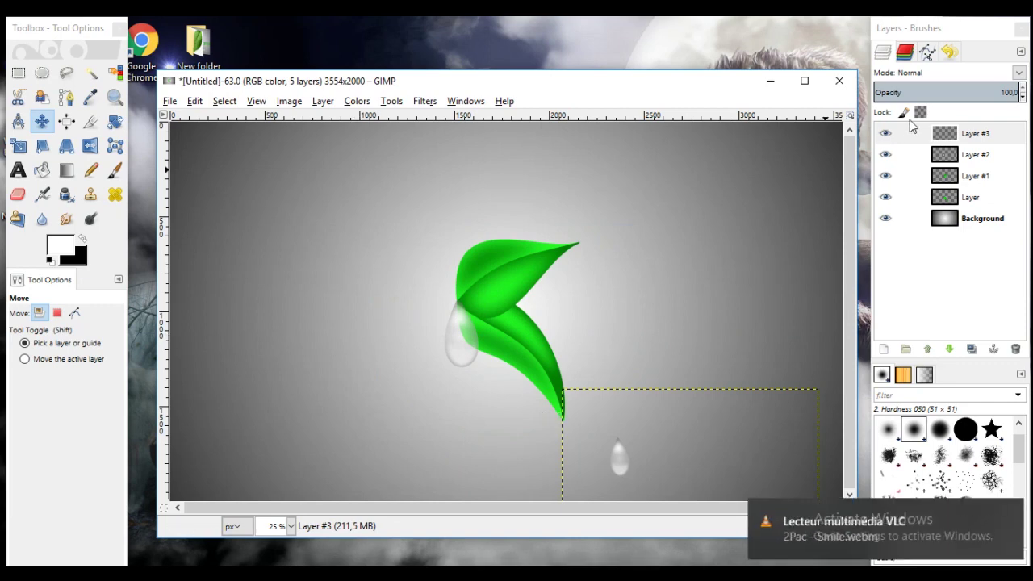
{"action": "left_click", "coordinate": [888, 135]}
Link the leaf layers, shift them up-left, and nudge Layer #3's small drop onto the lower tip.
{"action": "left_click_drag", "start_coordinate": [906, 153], "coordinate": [907, 201]}
{"action": "left_click_drag", "start_coordinate": [512, 289], "coordinate": [473, 239]}
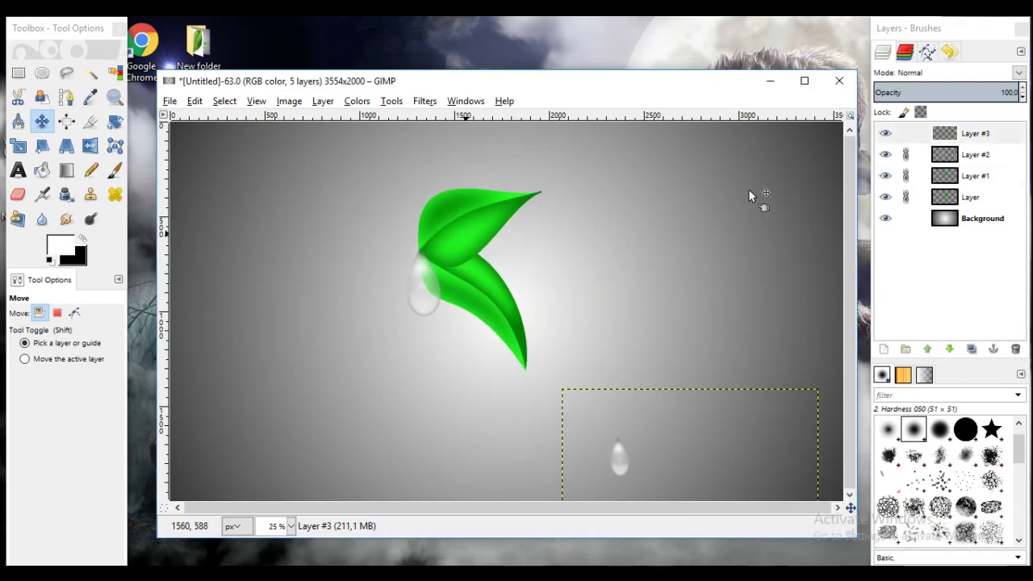
{"action": "left_click", "coordinate": [920, 134]}
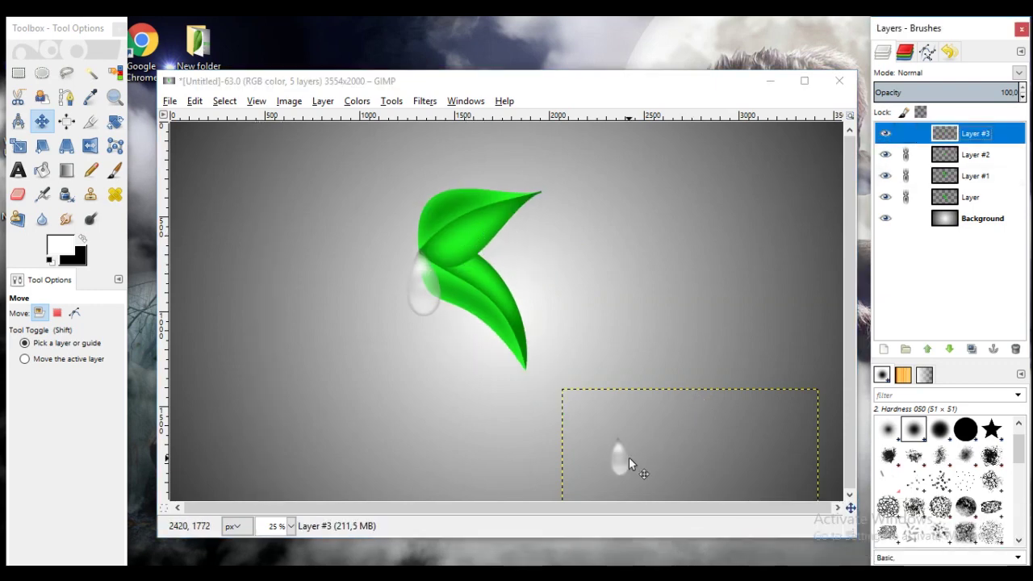
{"action": "left_click_drag", "start_coordinate": [628, 457], "coordinate": [523, 400]}
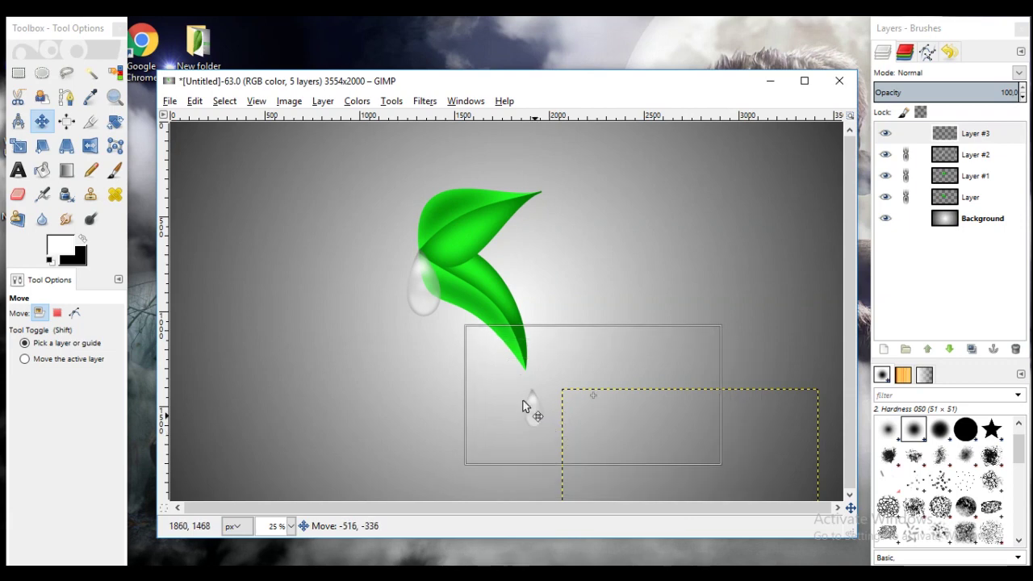
{"action": "left_click_drag", "start_coordinate": [522, 401], "coordinate": [528, 398]}
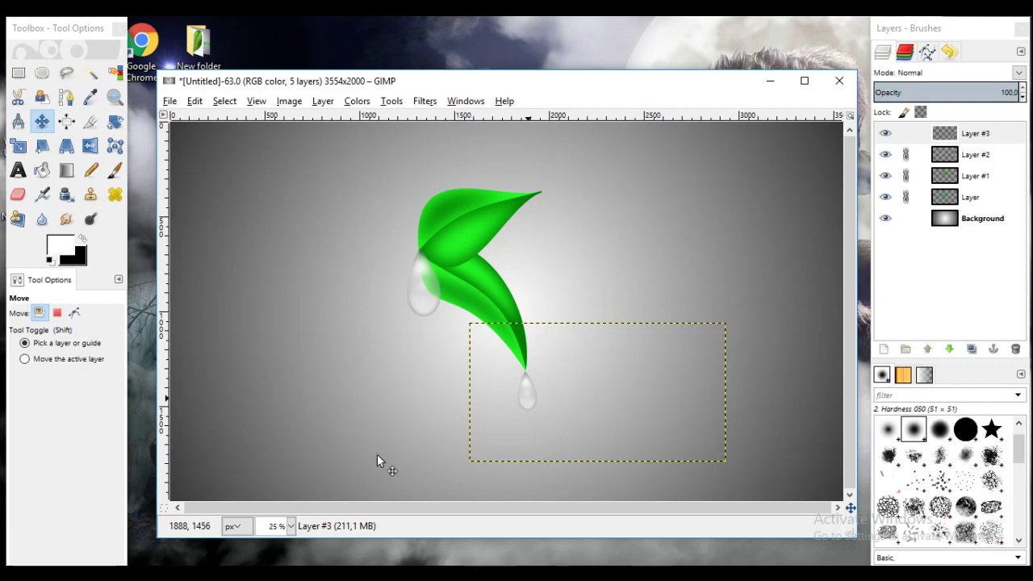
{"action": "left_click_drag", "start_coordinate": [531, 406], "coordinate": [532, 401]}
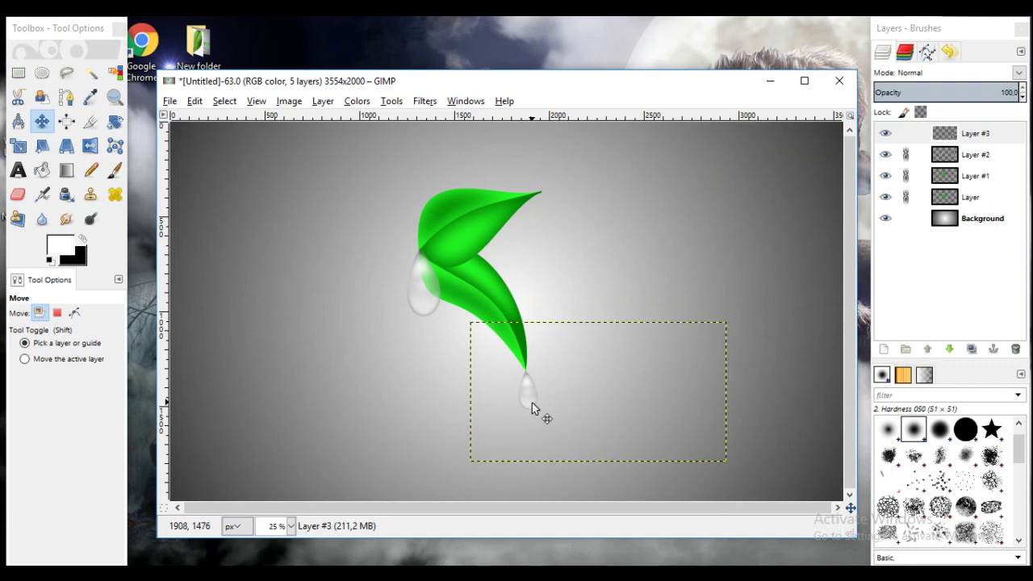
{"action": "left_click_drag", "start_coordinate": [532, 403], "coordinate": [531, 408]}
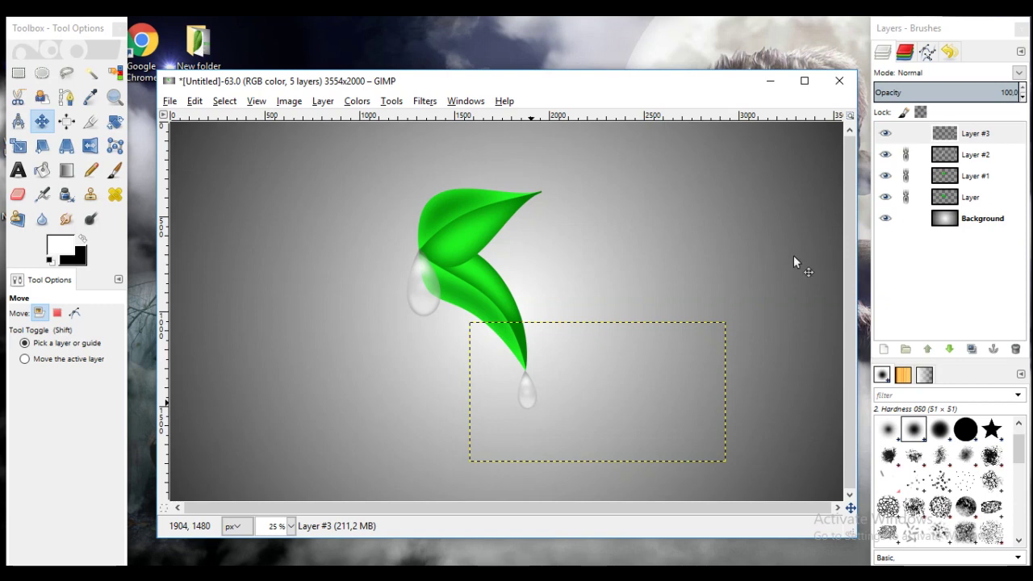
Add a new transparent layer and select a flat feathered ellipse beneath the small drop.
{"action": "left_click", "coordinate": [886, 349]}
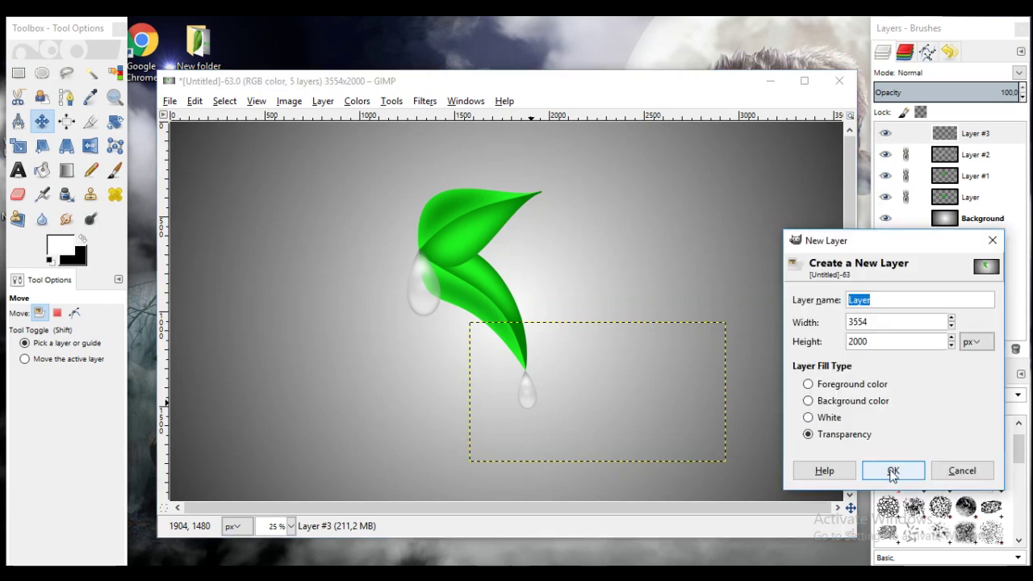
{"action": "left_click", "coordinate": [893, 469]}
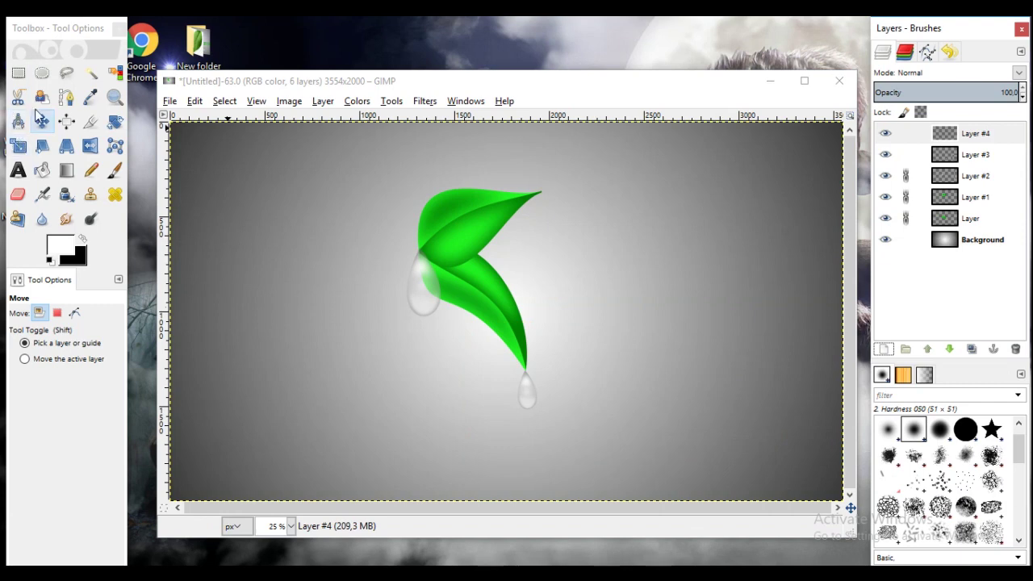
{"action": "left_click", "coordinate": [42, 72]}
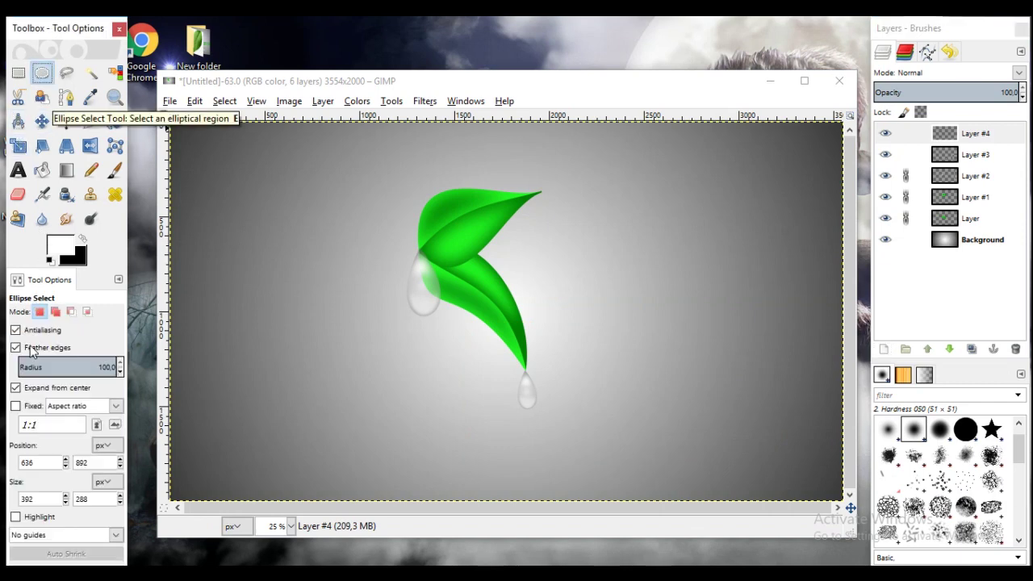
{"action": "left_click", "coordinate": [107, 367]}
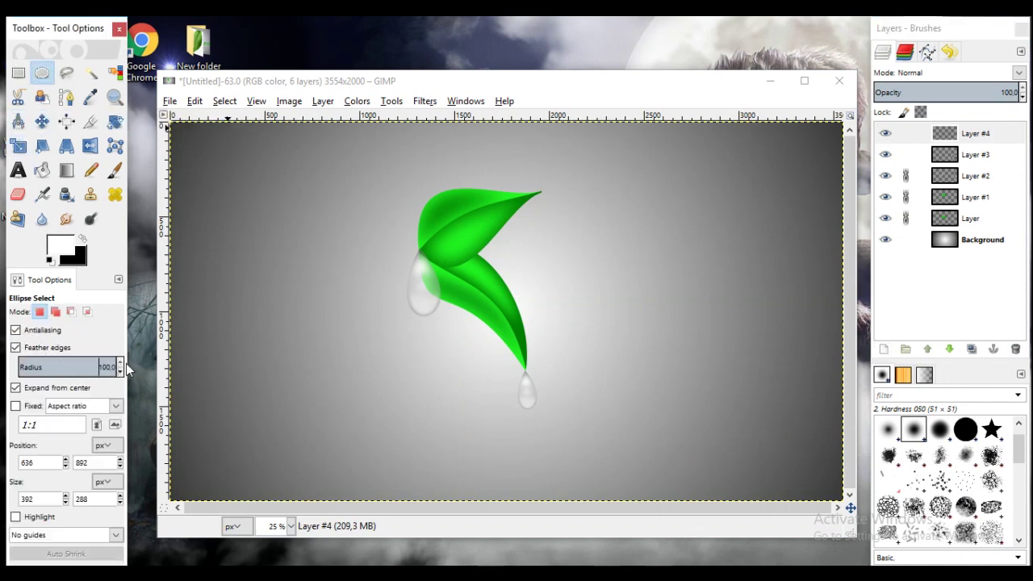
{"action": "left_click_drag", "start_coordinate": [514, 418], "coordinate": [532, 423]}
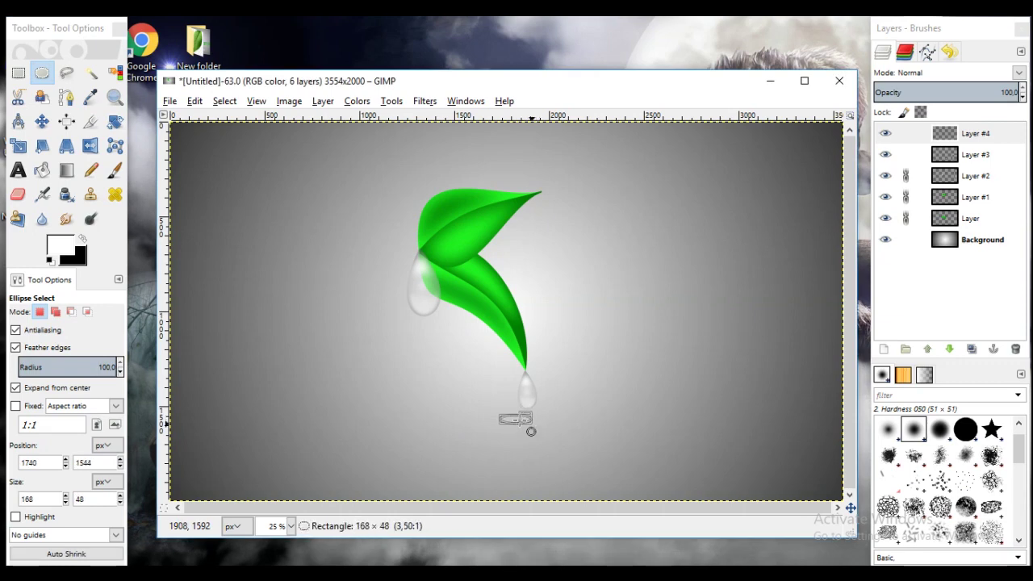
{"action": "left_click_drag", "start_coordinate": [519, 420], "coordinate": [527, 422]}
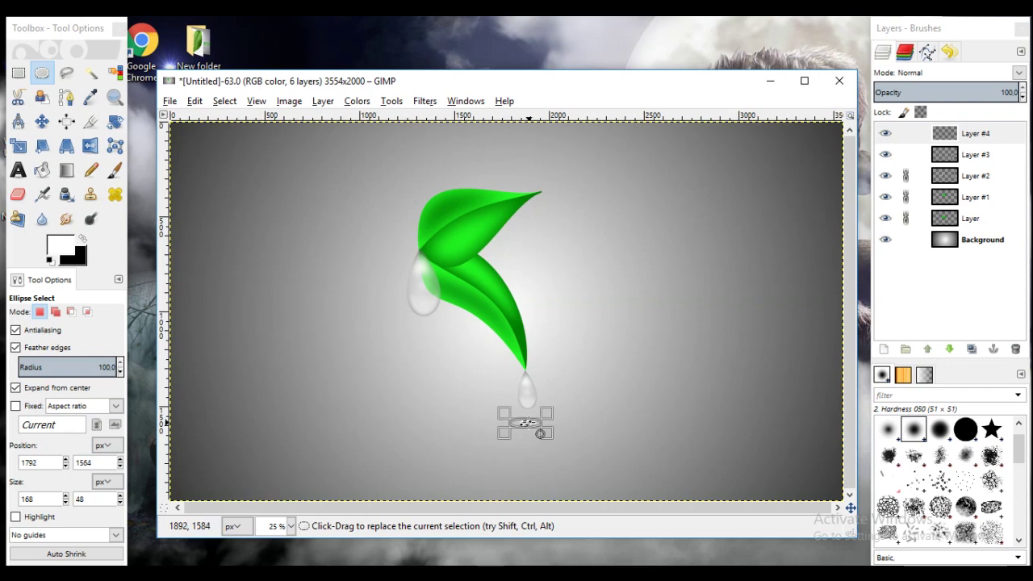
Fill the ellipse with the background colour, deselect, and lower Layer #4 opacity to about 53.
{"action": "left_click", "coordinate": [195, 101]}
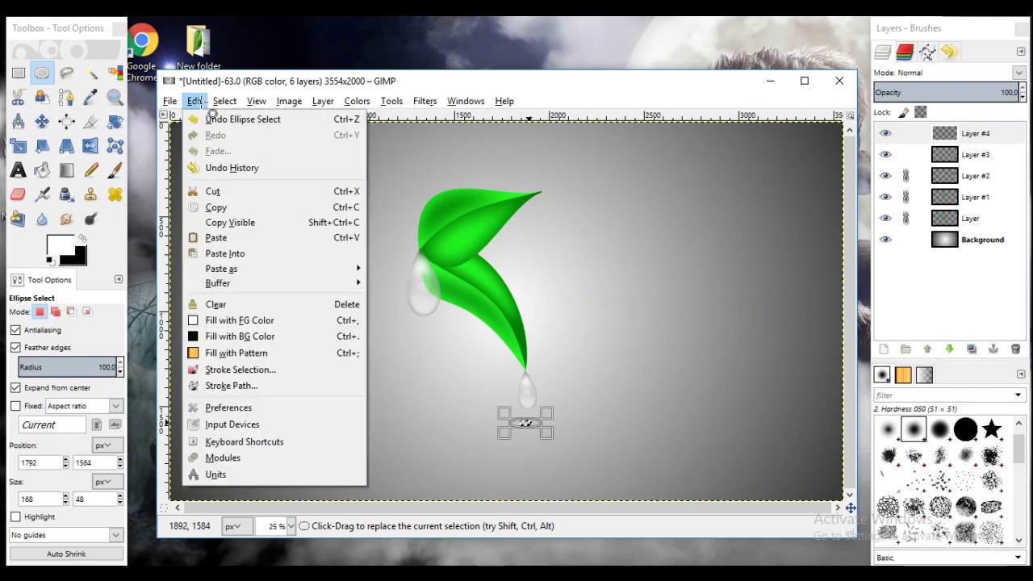
{"action": "left_click", "coordinate": [234, 336]}
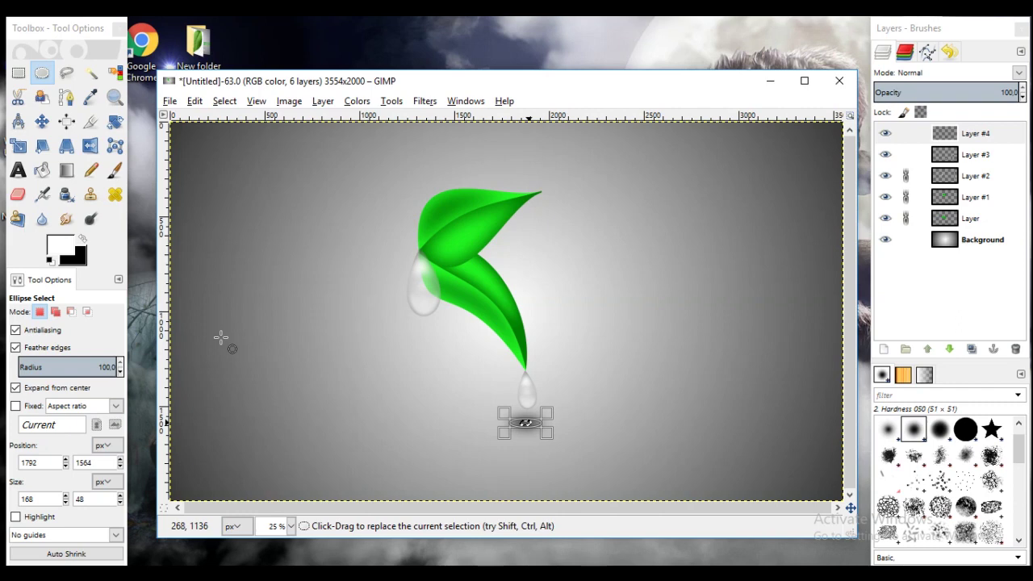
{"action": "left_click", "coordinate": [224, 101]}
{"action": "left_click", "coordinate": [234, 131]}
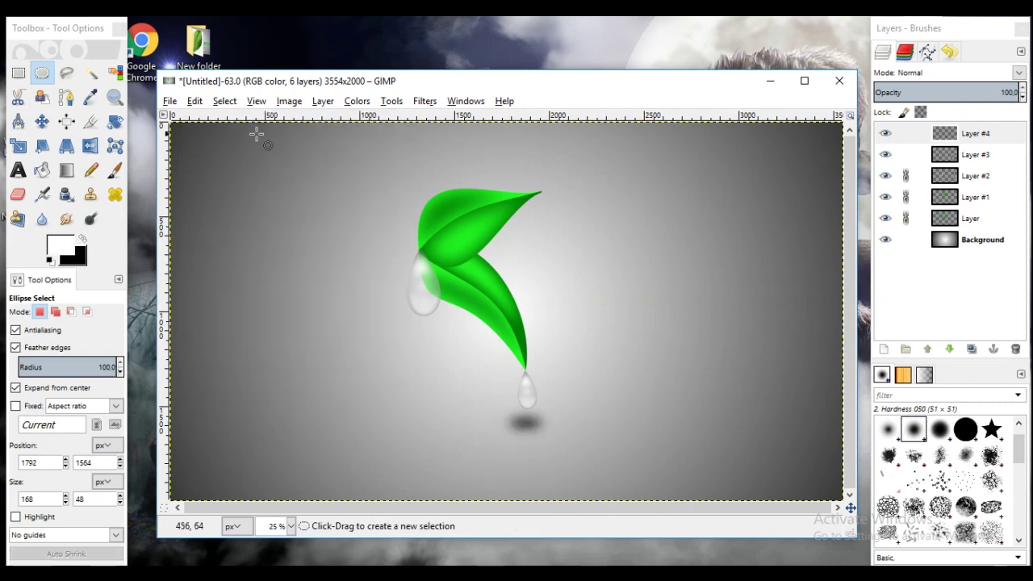
{"action": "left_click", "coordinate": [960, 92]}
{"action": "left_click_drag", "start_coordinate": [959, 92], "coordinate": [953, 92]}
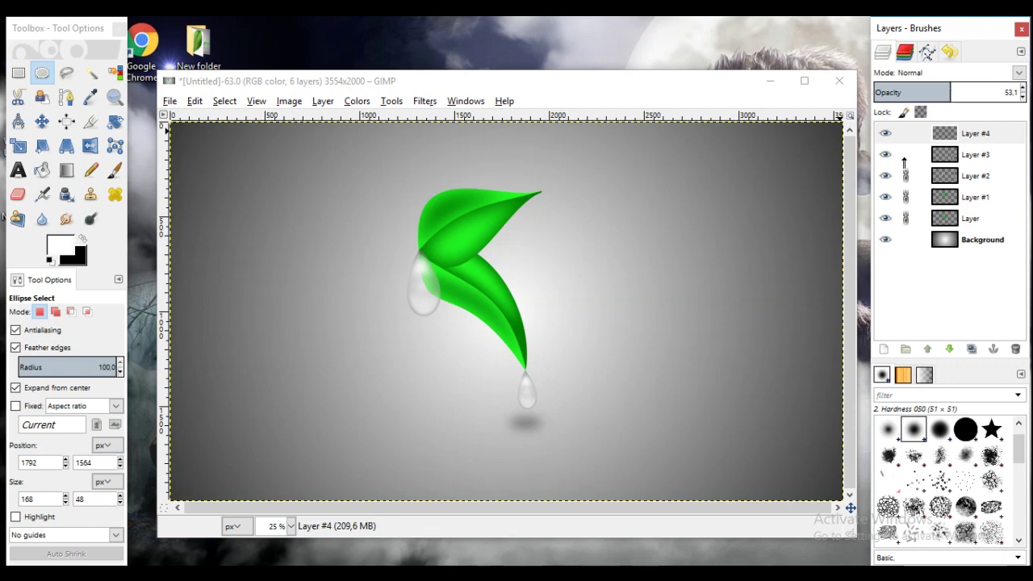
Toggle layer visibility to identify the droplet and leaf layers, then make Layer #1 active.
{"action": "left_click", "coordinate": [885, 176]}
{"action": "left_click", "coordinate": [885, 175]}
{"action": "left_click", "coordinate": [886, 197]}
{"action": "left_click", "coordinate": [886, 195]}
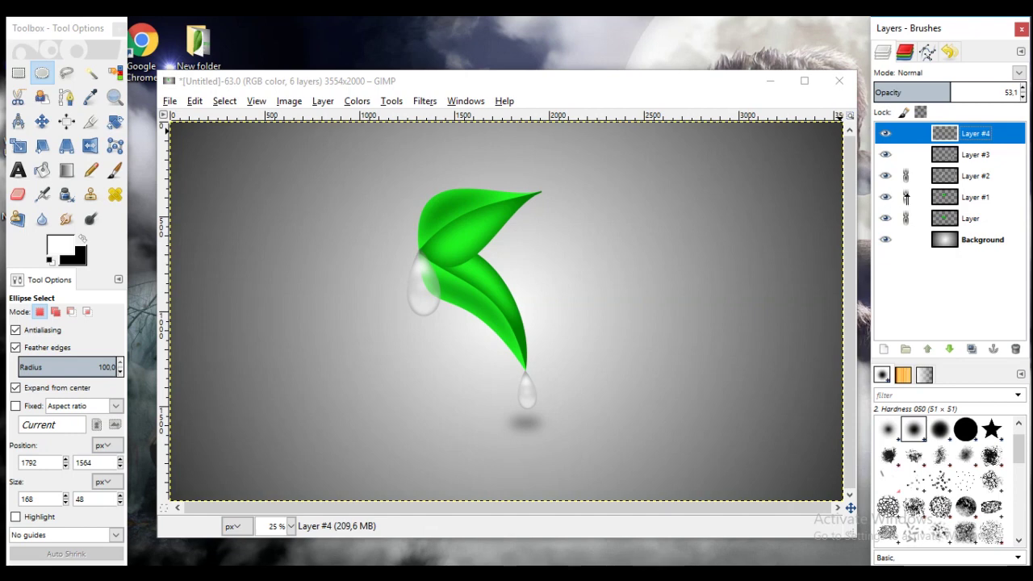
{"action": "left_click", "coordinate": [905, 197]}
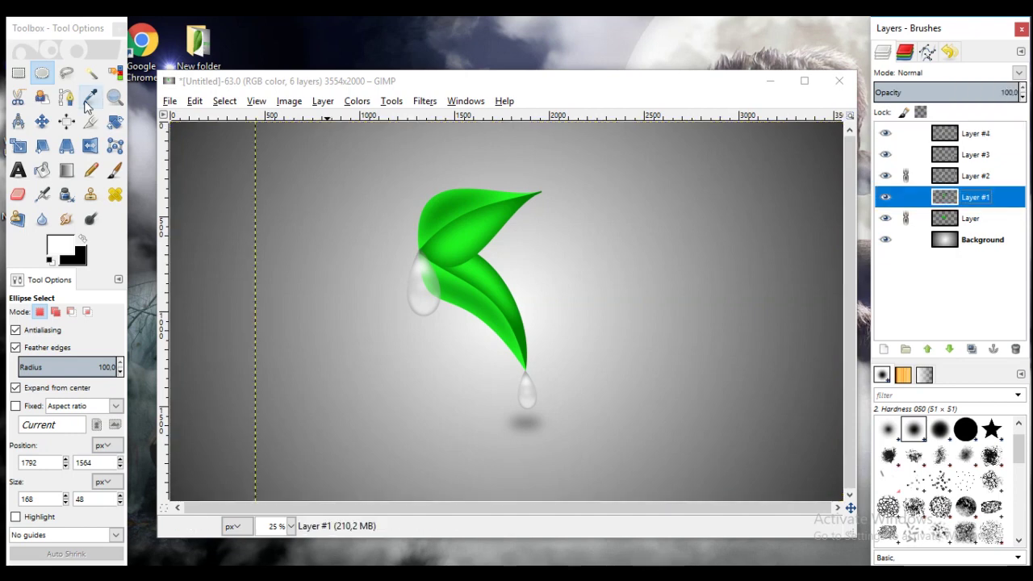
Nudge the top leaf layer and Layer #2 slightly down with the Move tool.
{"action": "left_click", "coordinate": [41, 121]}
{"action": "left_click_drag", "start_coordinate": [474, 218], "coordinate": [472, 215]}
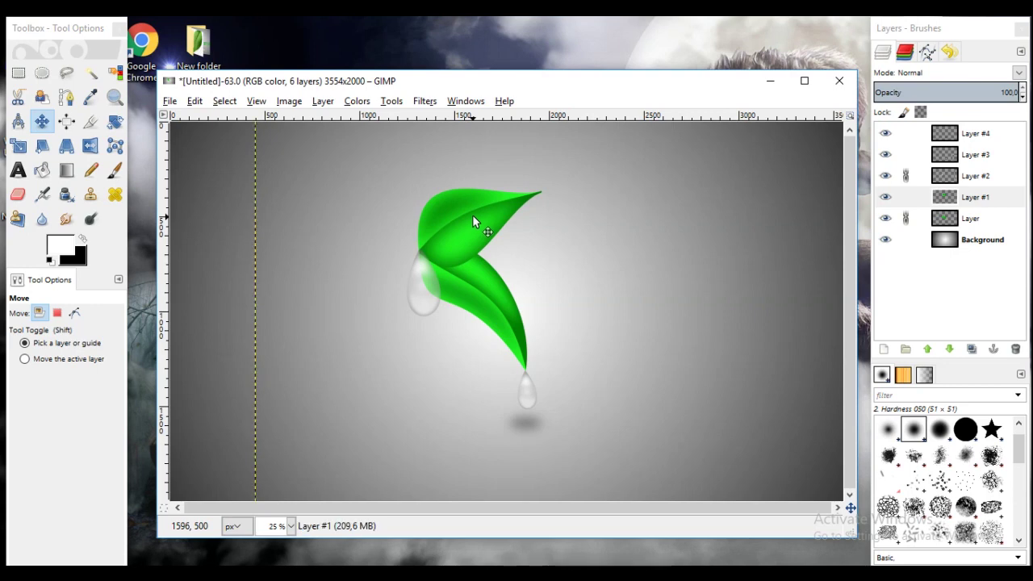
{"action": "left_click", "coordinate": [886, 156]}
{"action": "left_click", "coordinate": [885, 176]}
{"action": "left_click", "coordinate": [885, 176]}
{"action": "left_click", "coordinate": [968, 176]}
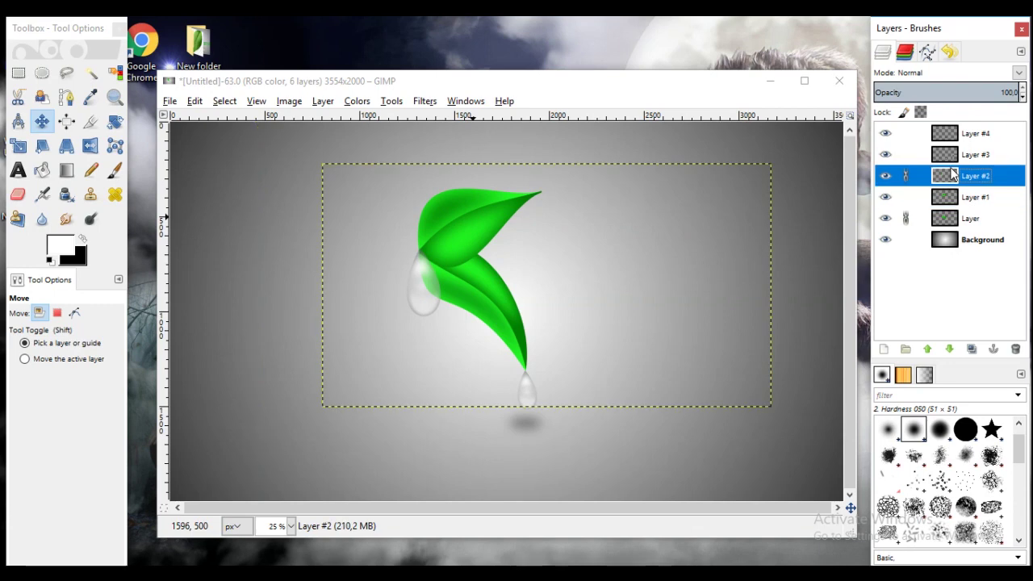
{"action": "left_click_drag", "start_coordinate": [425, 311], "coordinate": [424, 312]}
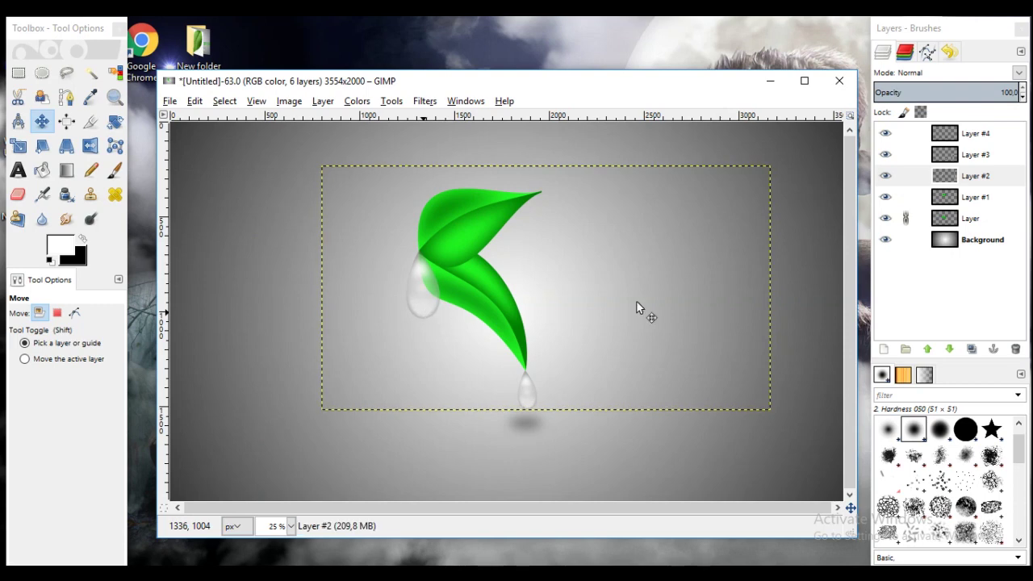
Link Layer #4 and Layer #3 to the leaves and drag the whole group left.
{"action": "left_click", "coordinate": [906, 133]}
{"action": "left_click", "coordinate": [905, 154]}
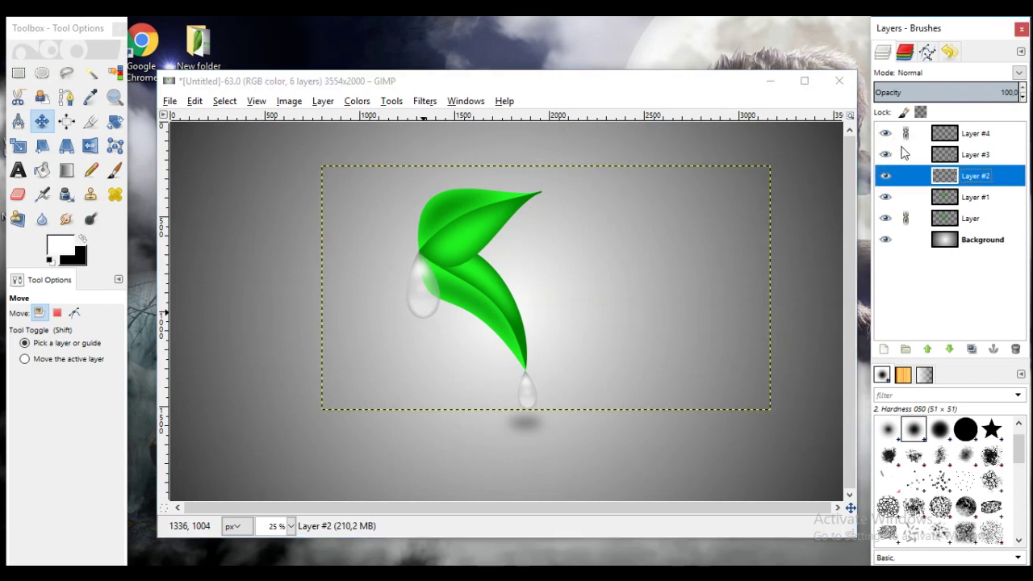
{"action": "mouse_move", "coordinate": [465, 213]}
{"action": "left_mouse_down"}
{"action": "mouse_move", "coordinate": [376, 208]}
{"action": "mouse_move", "coordinate": [379, 221]}
{"action": "left_mouse_up"}
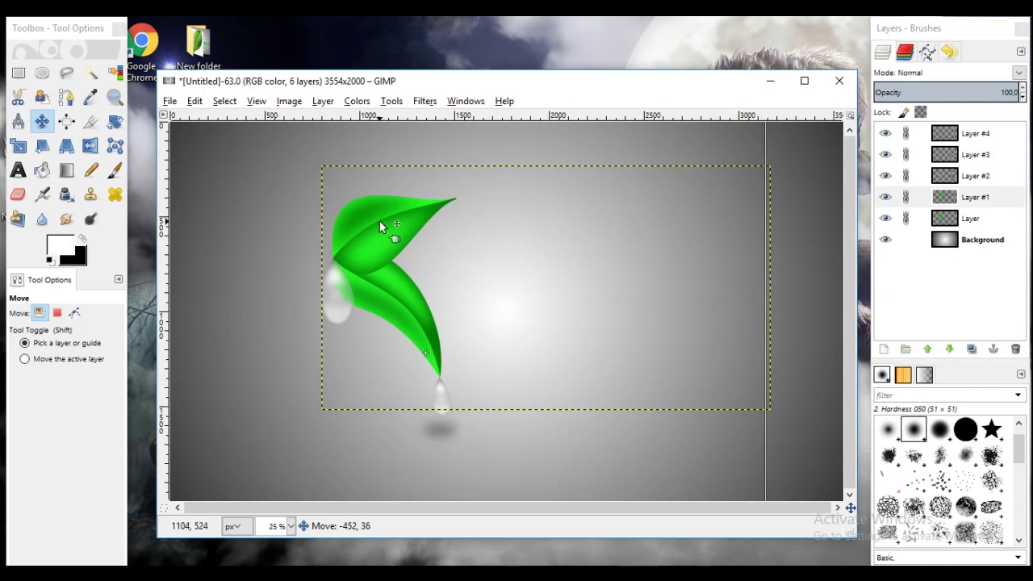
{"action": "left_click", "coordinate": [379, 220]}
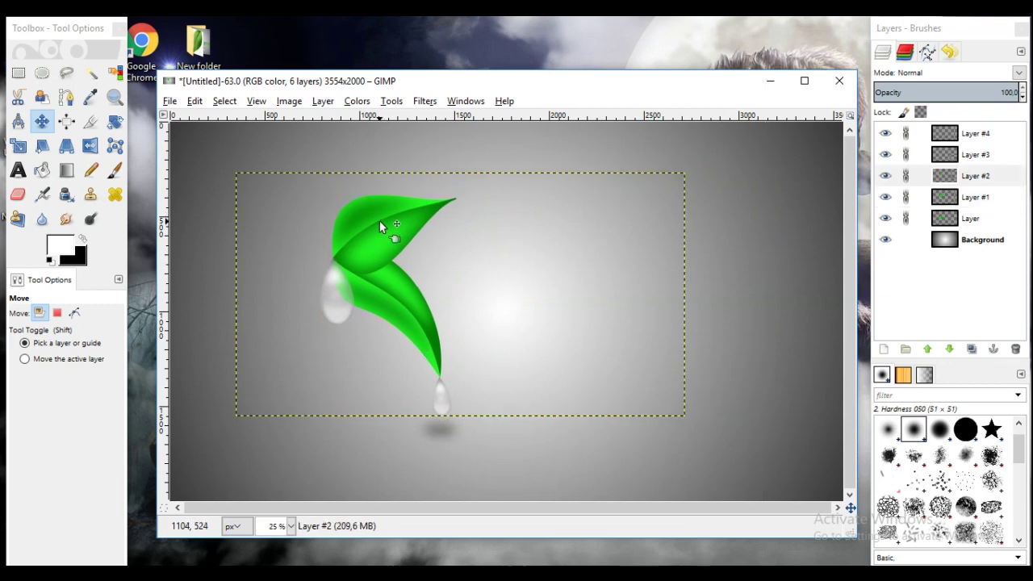
Draw a text box right of the leaf, choose Serif Bold, and type the letter L.
{"action": "left_click", "coordinate": [17, 171]}
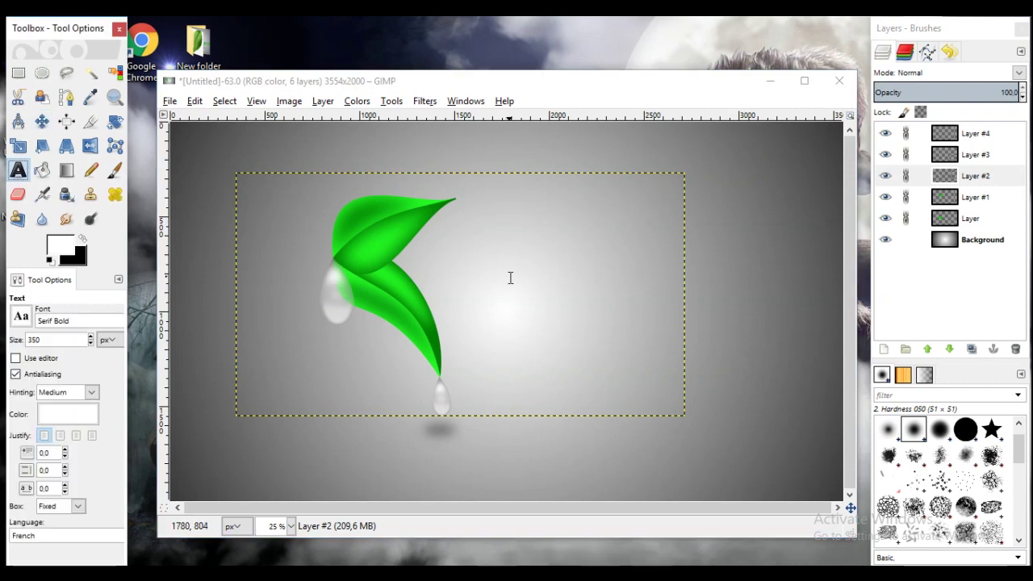
{"action": "mouse_move", "coordinate": [490, 196]}
{"action": "left_mouse_down"}
{"action": "mouse_move", "coordinate": [549, 364]}
{"action": "mouse_move", "coordinate": [652, 416]}
{"action": "left_mouse_up"}
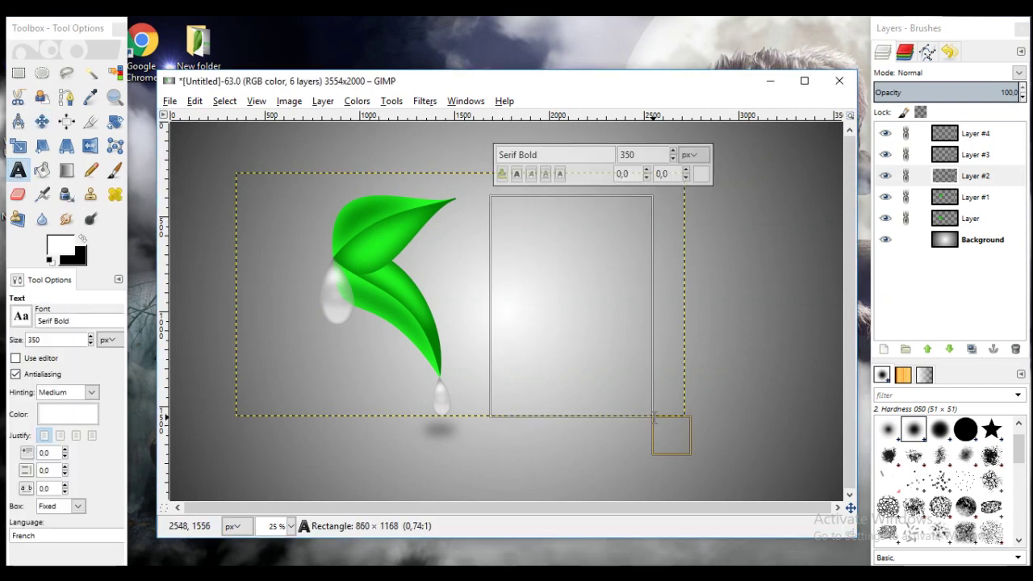
{"action": "left_click", "coordinate": [56, 321]}
{"action": "double_click", "coordinate": [58, 321]}
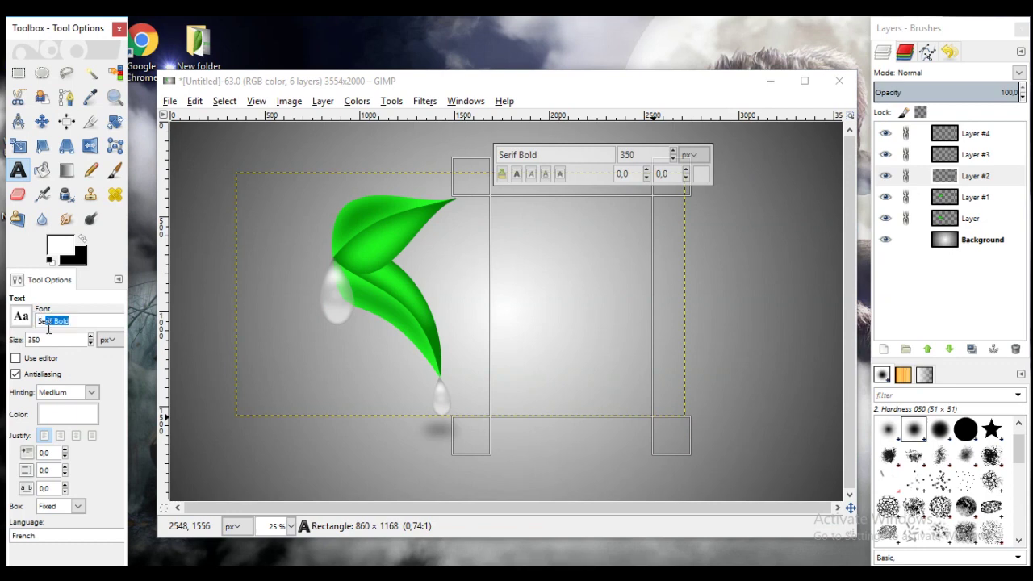
{"action": "double_click", "coordinate": [59, 340]}
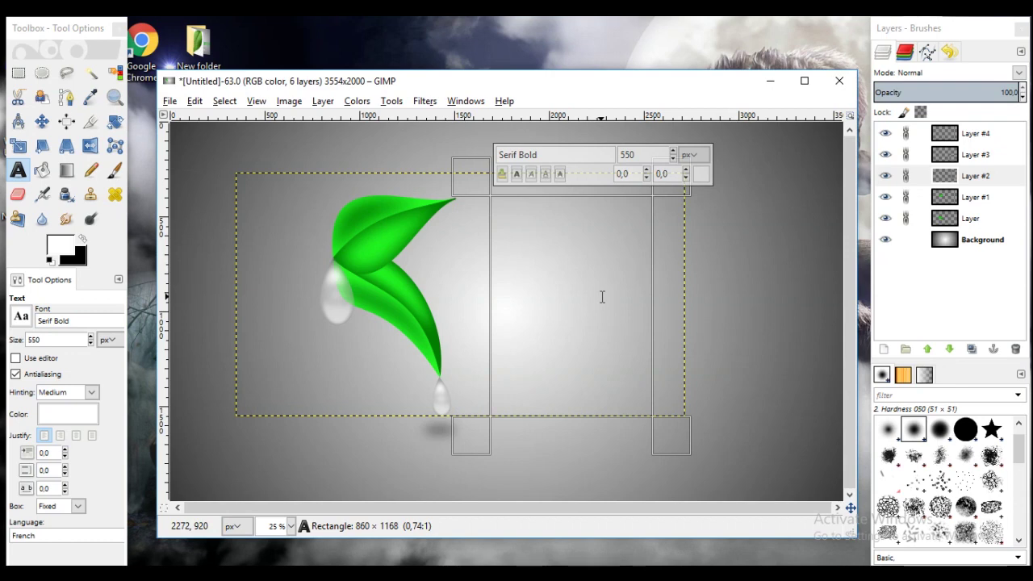
{"action": "type", "text": "L"}
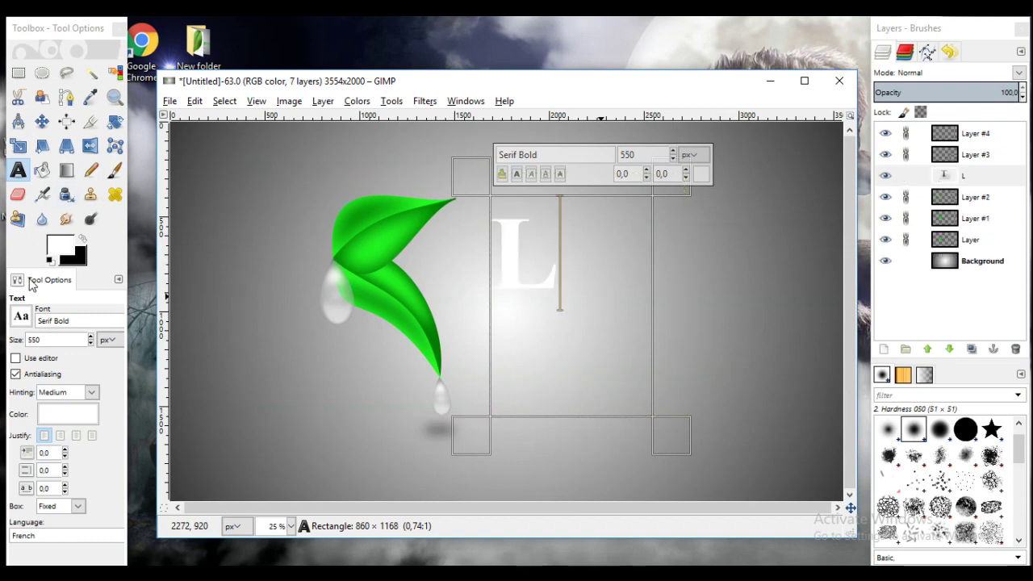
Colour the L black and enlarge its font size.
{"action": "left_click", "coordinate": [62, 415]}
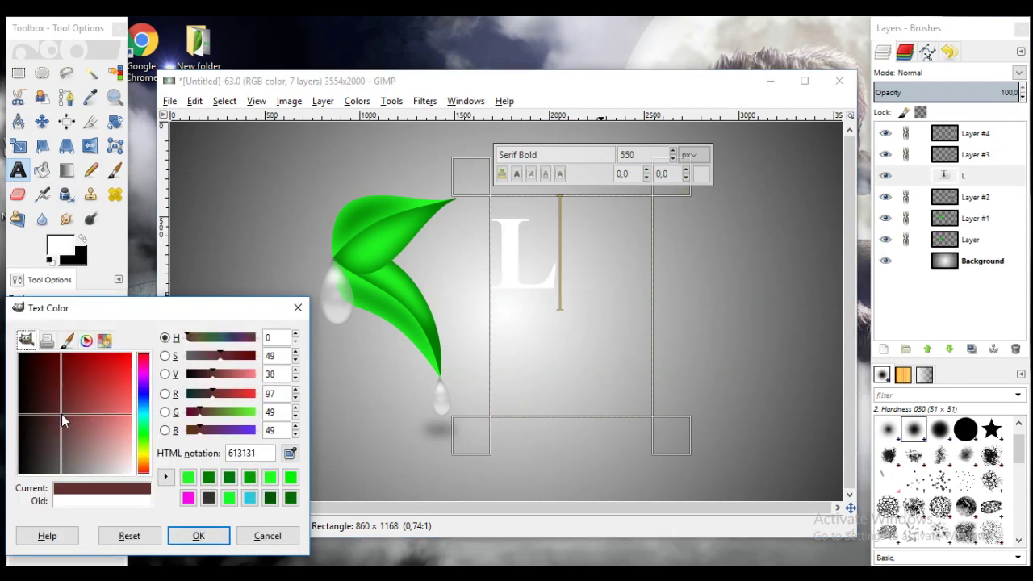
{"action": "left_click_drag", "start_coordinate": [114, 449], "coordinate": [114, 476]}
{"action": "left_click", "coordinate": [198, 537]}
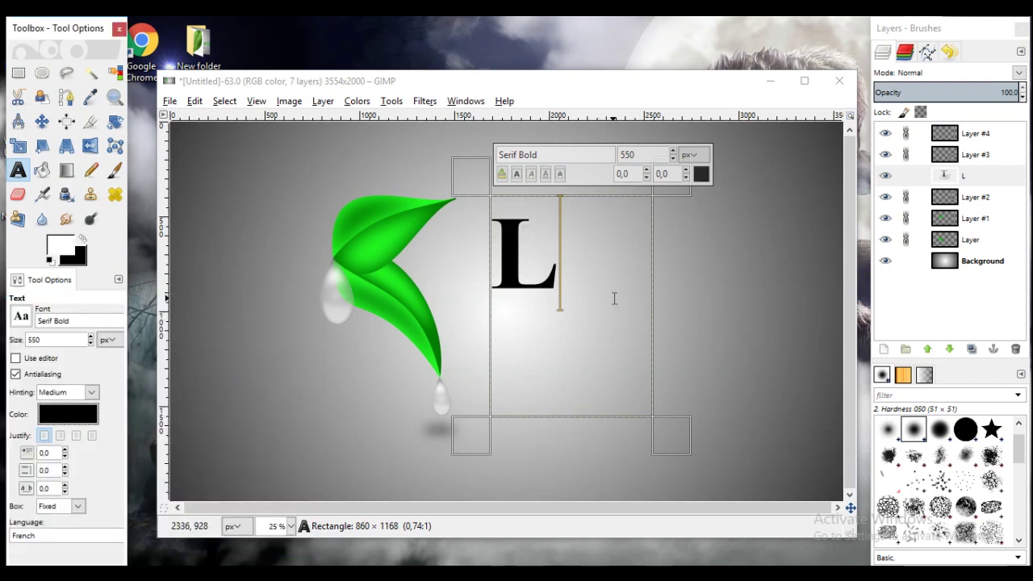
{"action": "double_click", "coordinate": [521, 275]}
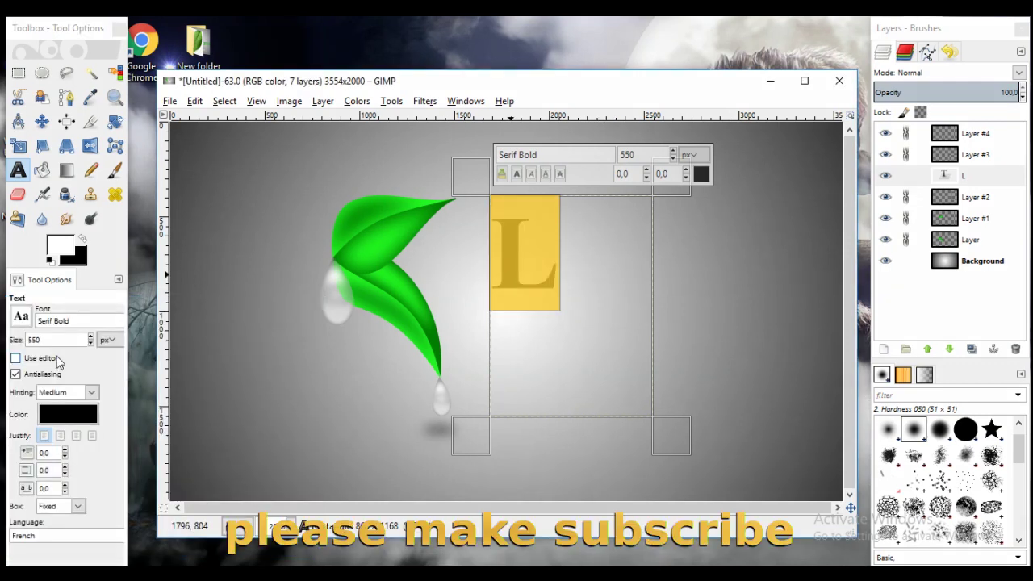
{"action": "double_click", "coordinate": [68, 338]}
{"action": "type", "text": "8"}
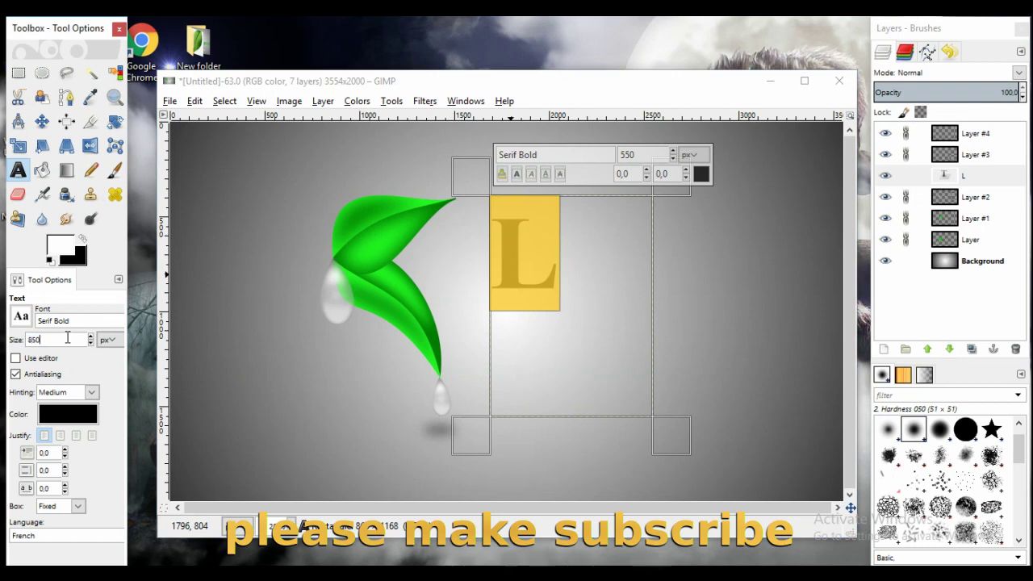
{"action": "type", "text": "0"}
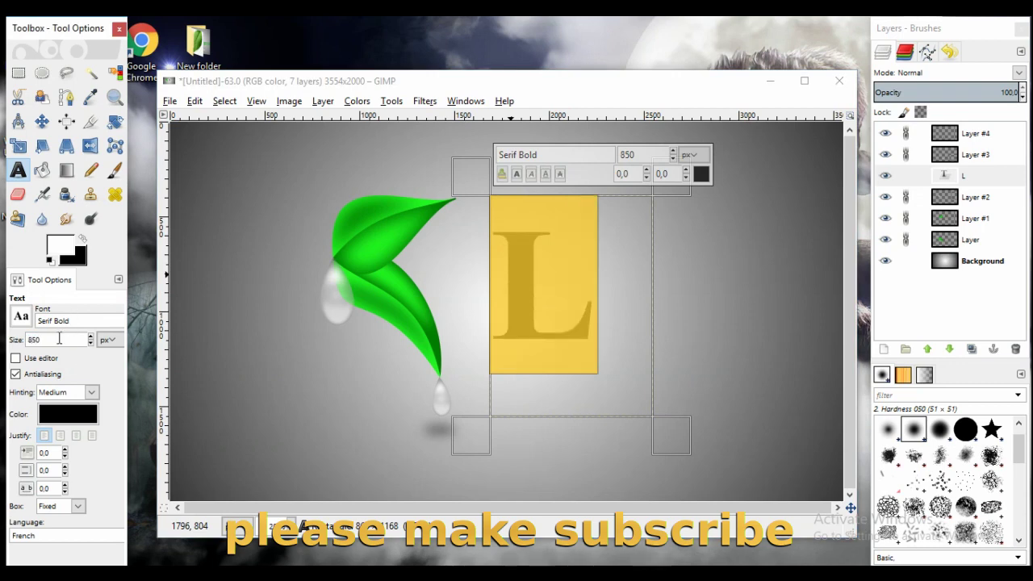
{"action": "type", "text": "5"}
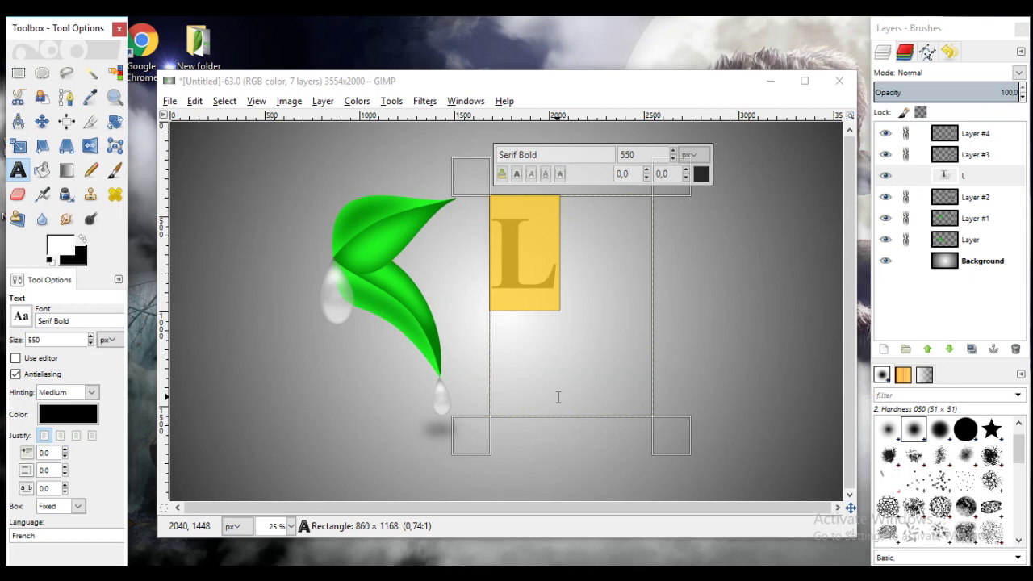
Try moving the L text layer left, then undo the move.
{"action": "left_click", "coordinate": [42, 121]}
{"action": "mouse_move", "coordinate": [502, 271]}
{"action": "left_mouse_down"}
{"action": "mouse_move", "coordinate": [473, 281]}
{"action": "mouse_move", "coordinate": [106, 165]}
{"action": "left_mouse_up"}
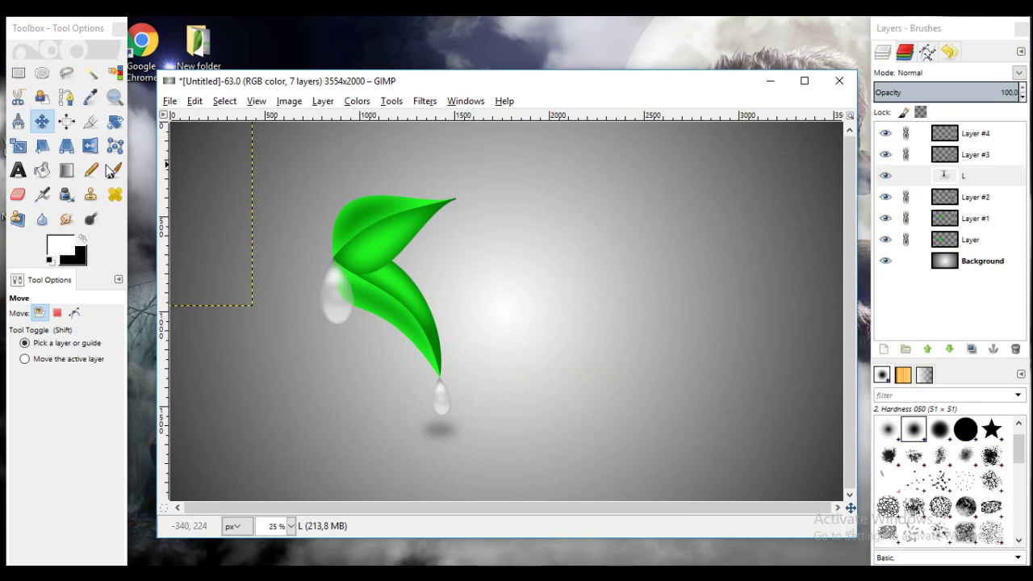
{"action": "left_click", "coordinate": [195, 101]}
Undo the move and shrink the L text box to fit the letter.
{"action": "left_click", "coordinate": [199, 118]}
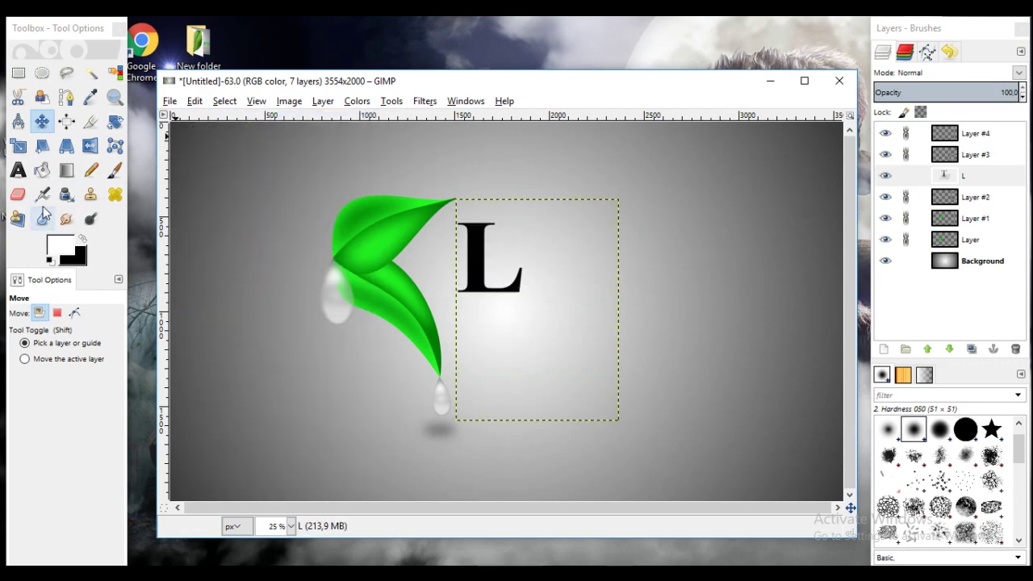
{"action": "left_click", "coordinate": [18, 170]}
{"action": "left_click", "coordinate": [561, 355]}
{"action": "left_click_drag", "start_coordinate": [627, 440], "coordinate": [537, 319]}
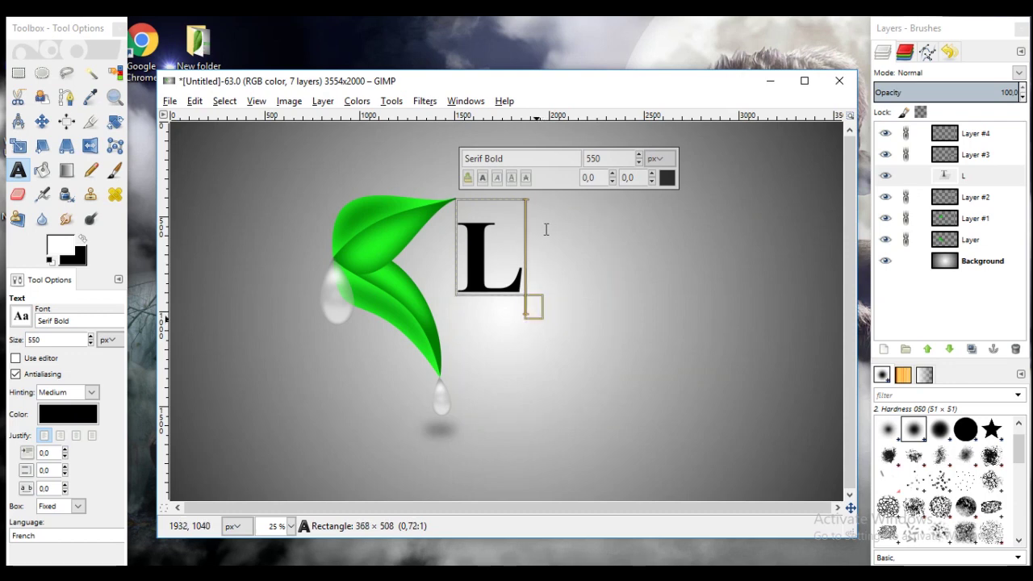
Draw a new text box right of the L and type OGO at size 300.
{"action": "left_click_drag", "start_coordinate": [733, 304], "coordinate": [535, 214]}
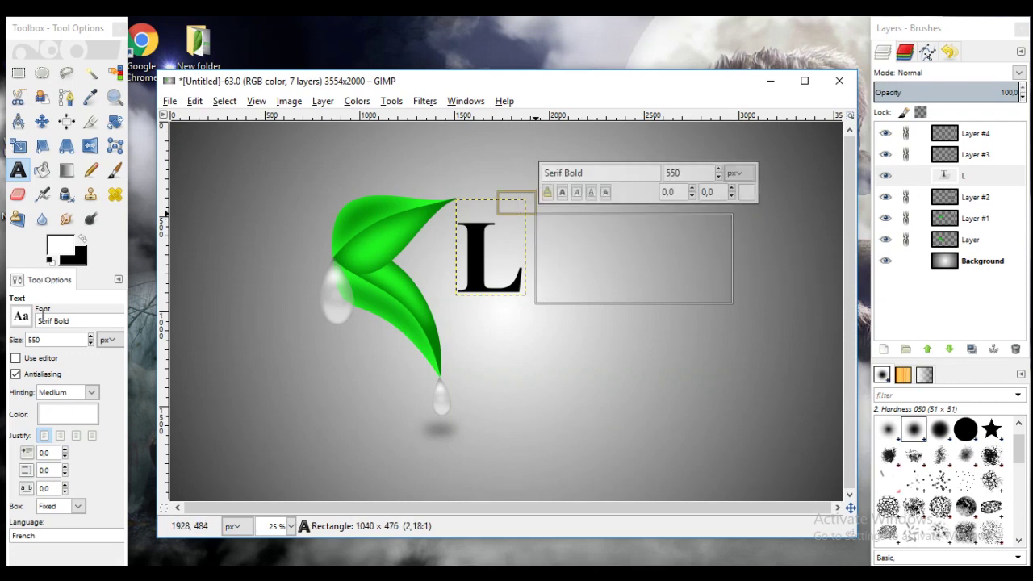
{"action": "left_click", "coordinate": [55, 339]}
{"action": "type", "text": "300"}
{"action": "left_click", "coordinate": [613, 250]}
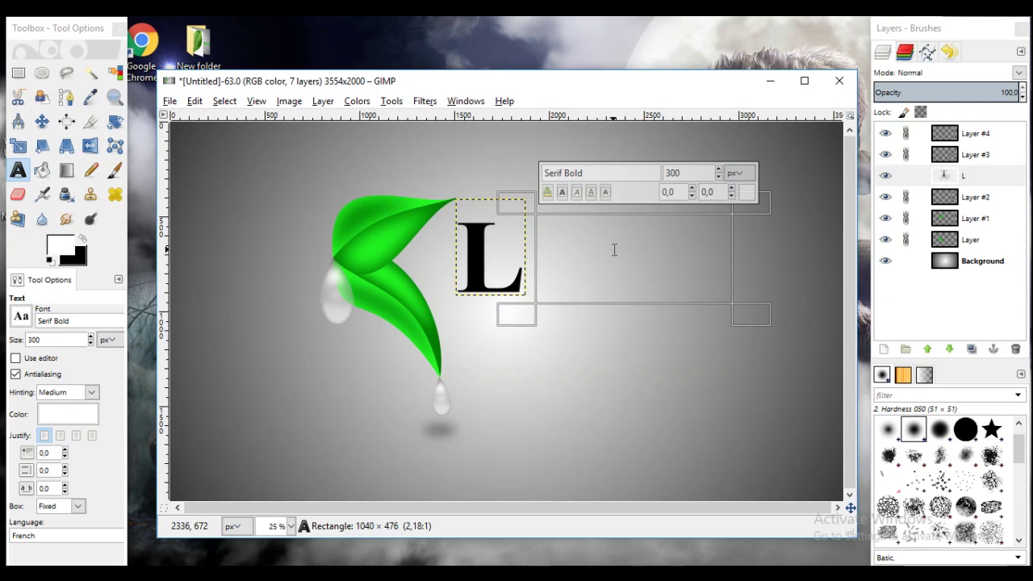
{"action": "type", "text": "OGO"}
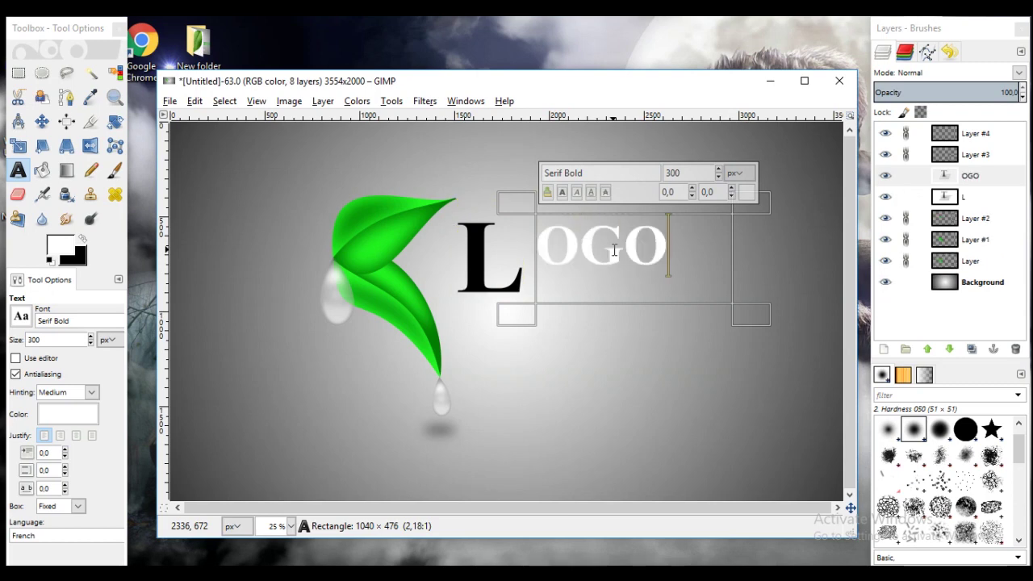
Colour OGO black and move it snugly beside the L.
{"action": "left_click", "coordinate": [68, 414]}
{"action": "left_click", "coordinate": [188, 473]}
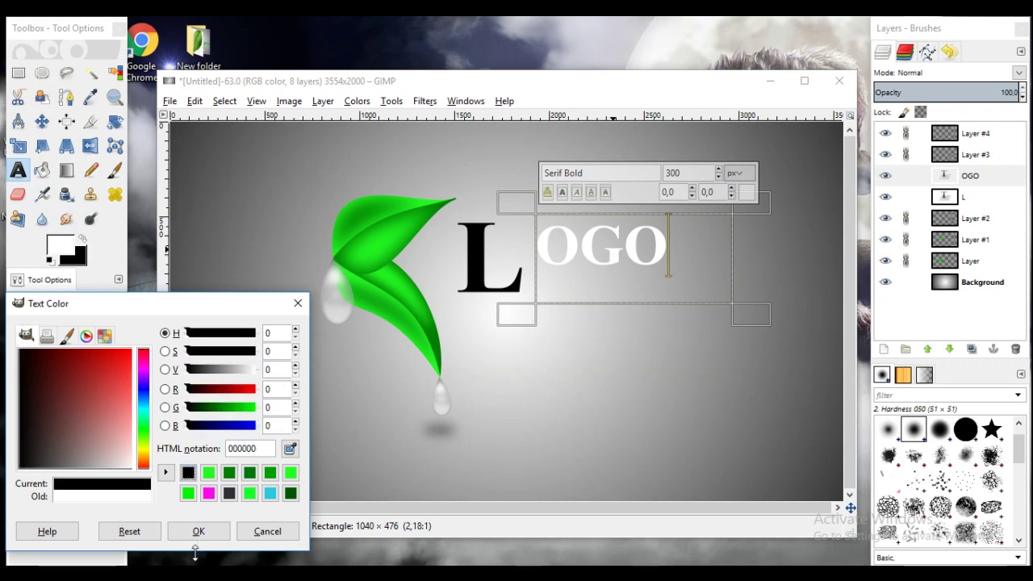
{"action": "left_click", "coordinate": [198, 531]}
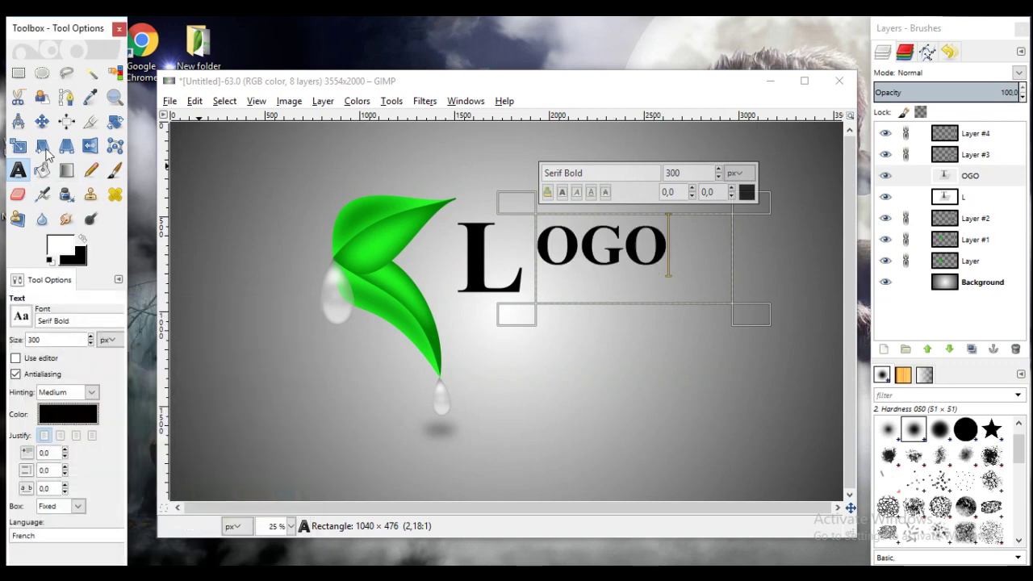
{"action": "left_click", "coordinate": [41, 121]}
{"action": "mouse_move", "coordinate": [584, 260]}
{"action": "left_mouse_down"}
{"action": "mouse_move", "coordinate": [584, 289]}
{"action": "mouse_move", "coordinate": [559, 252]}
{"action": "left_mouse_up"}
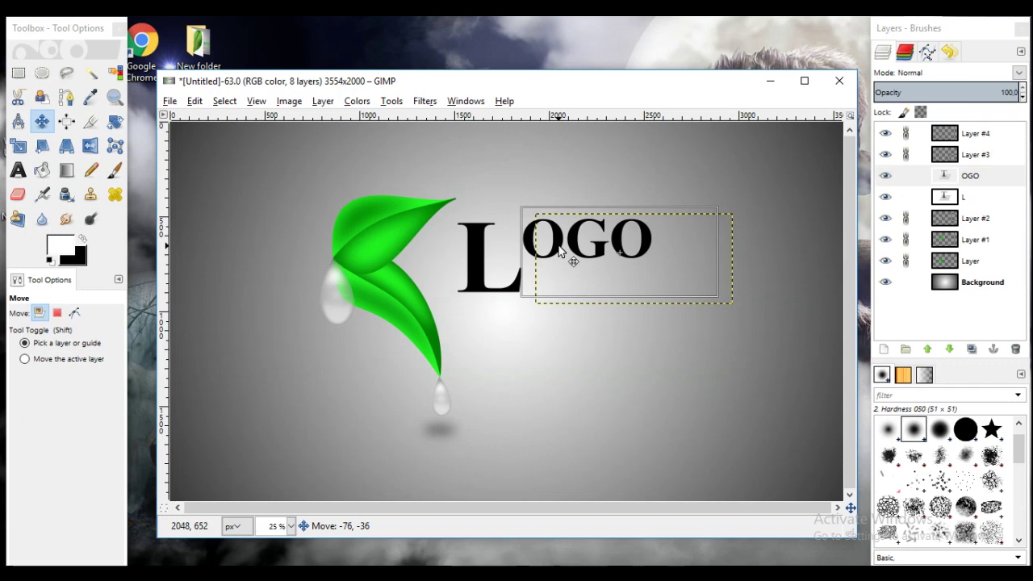
{"action": "left_click_drag", "start_coordinate": [559, 252], "coordinate": [560, 254]}
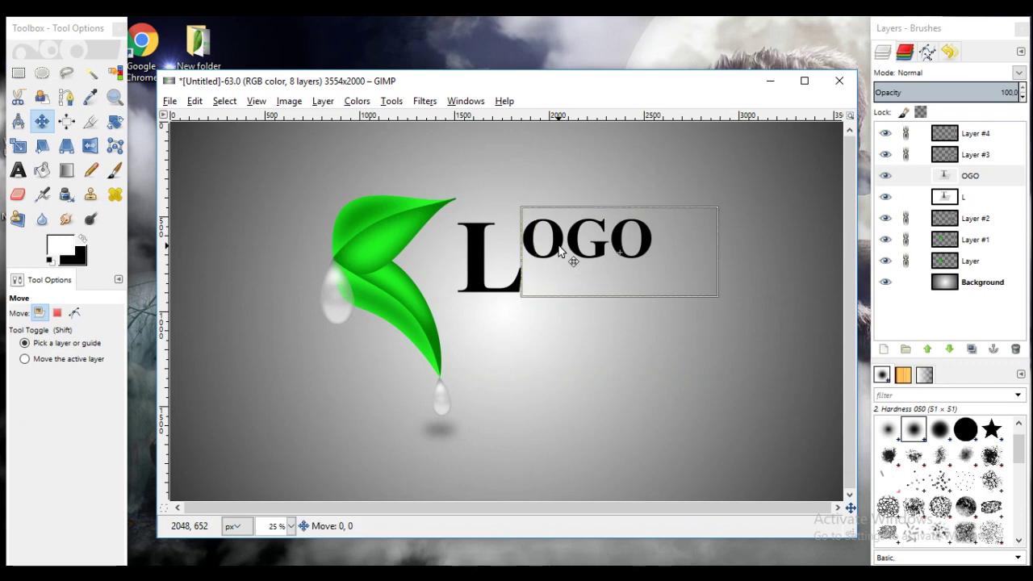
{"action": "left_click", "coordinate": [18, 169]}
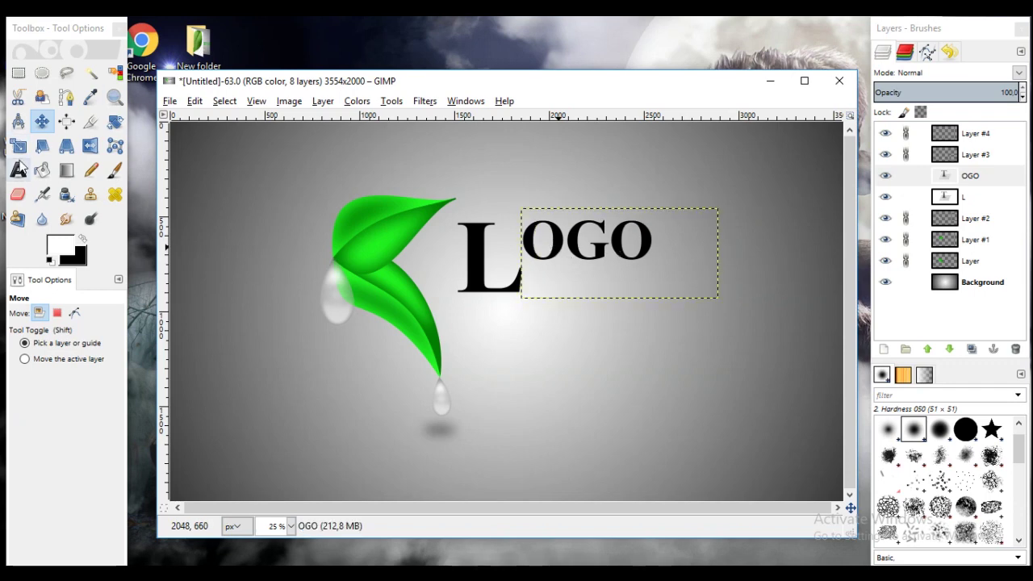
Type NAME in black at 200 px and move it up just under OGO.
{"action": "left_click_drag", "start_coordinate": [698, 355], "coordinate": [530, 297]}
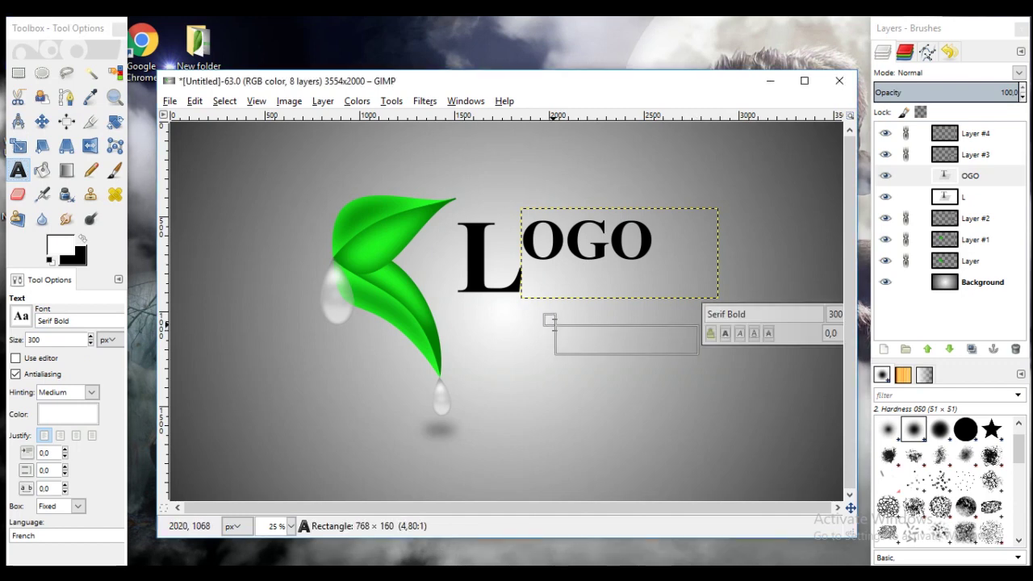
{"action": "left_click", "coordinate": [55, 339]}
{"action": "type", "text": "200"}
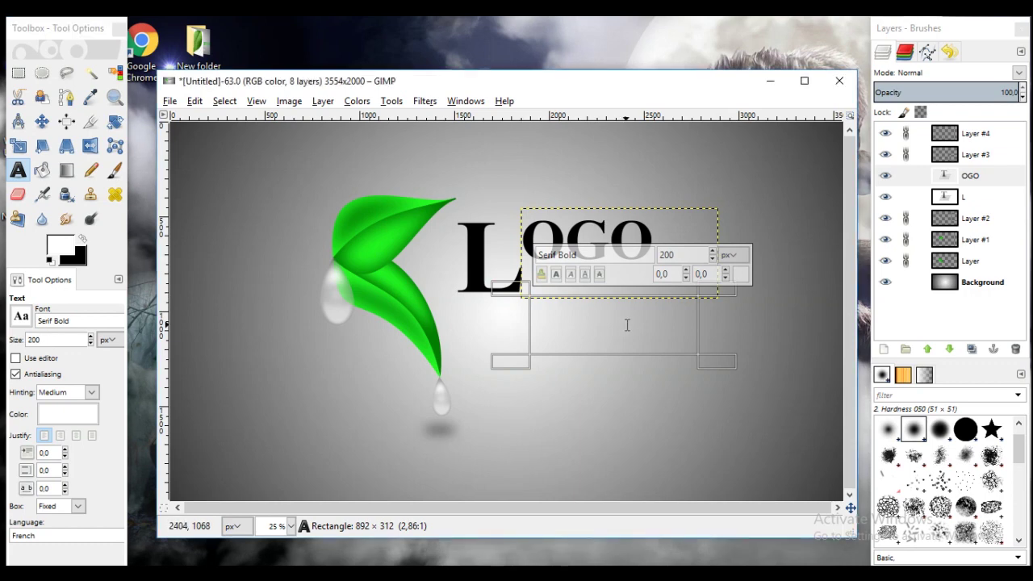
{"action": "left_click", "coordinate": [626, 325]}
{"action": "type", "text": "NAM"}
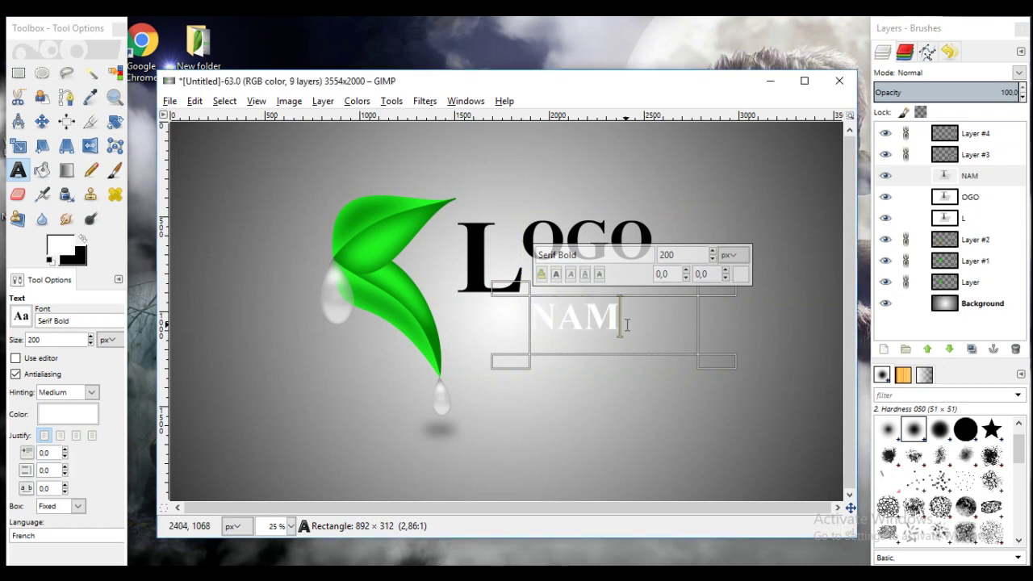
{"action": "type", "text": "E"}
{"action": "left_click", "coordinate": [81, 415]}
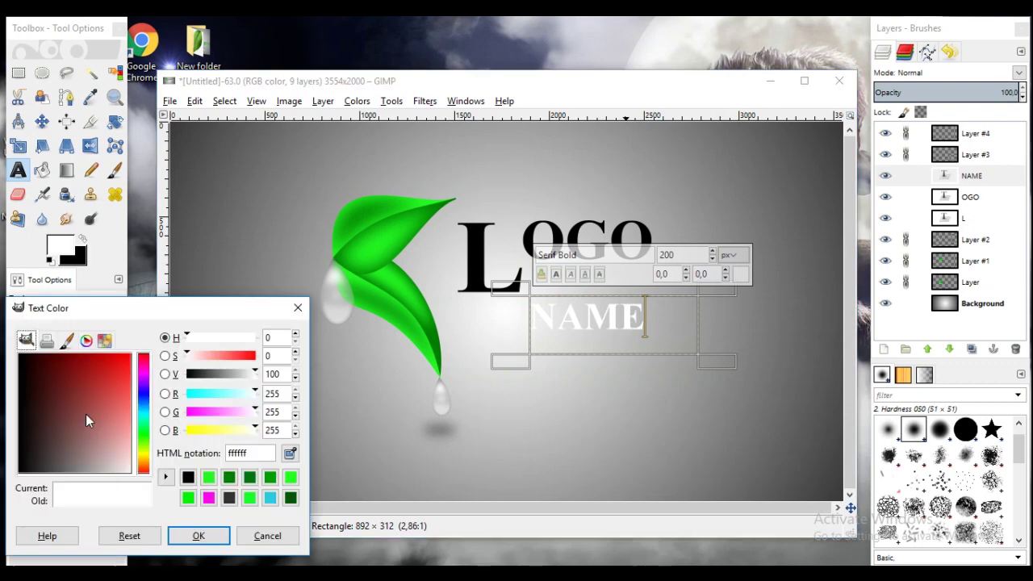
{"action": "left_click", "coordinate": [188, 477]}
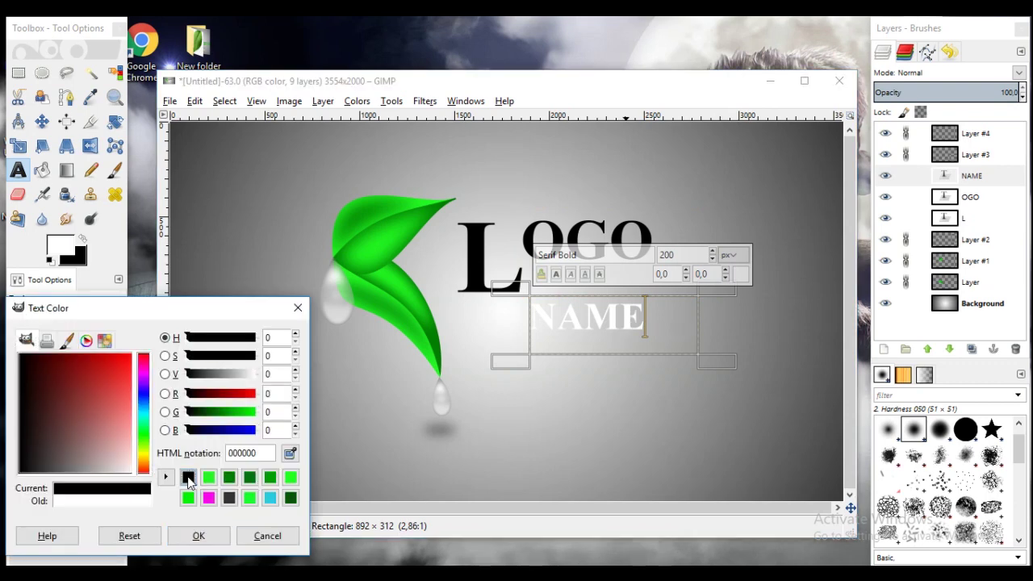
{"action": "left_click", "coordinate": [197, 536]}
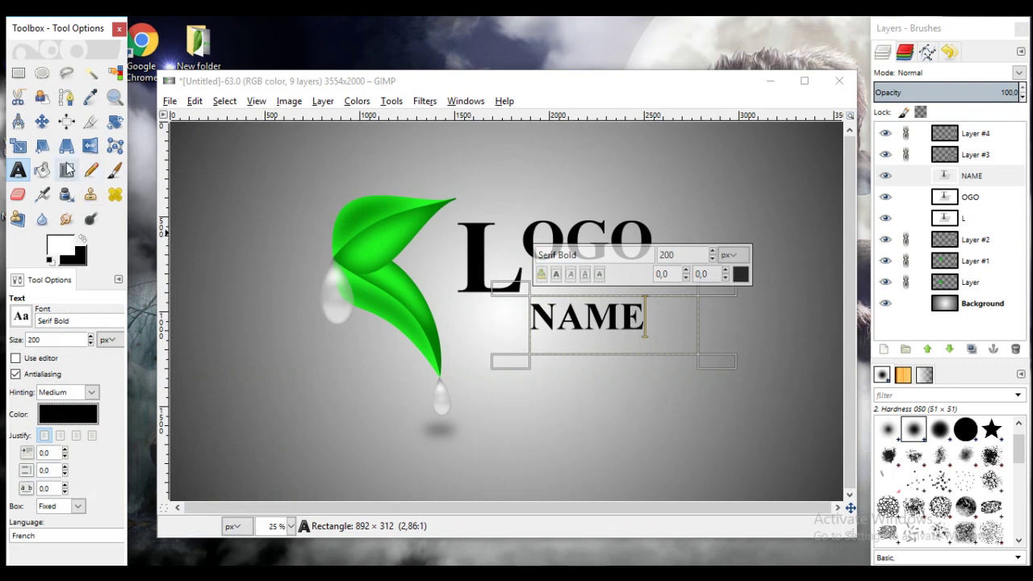
{"action": "left_click", "coordinate": [42, 121]}
{"action": "left_click_drag", "start_coordinate": [607, 331], "coordinate": [615, 295]}
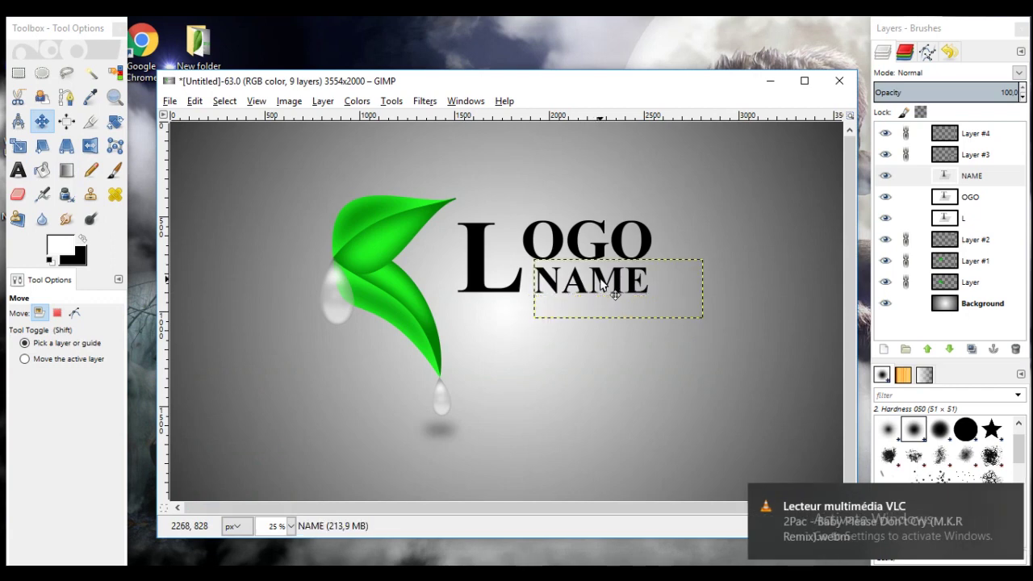
Nudge the OGO and NAME text a few pixels into alignment.
{"action": "left_click_drag", "start_coordinate": [600, 254], "coordinate": [599, 255]}
{"action": "left_click", "coordinate": [601, 254]}
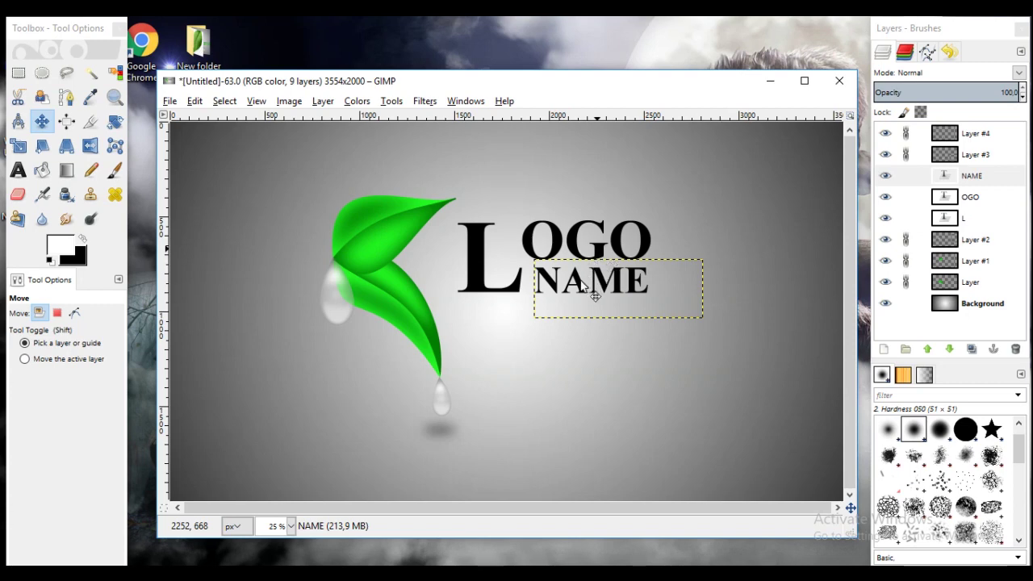
{"action": "left_click", "coordinate": [580, 284]}
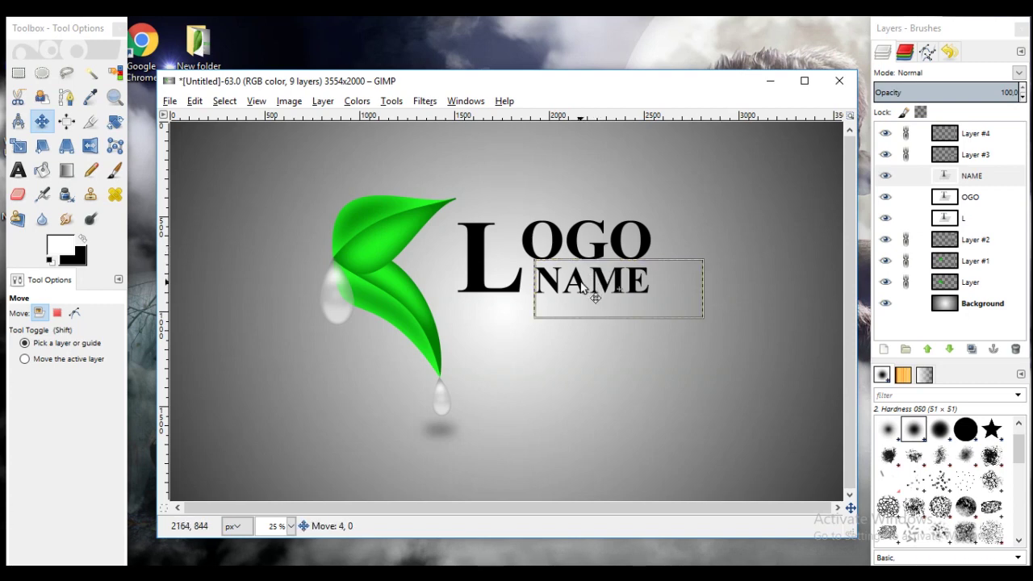
{"action": "left_click_drag", "start_coordinate": [580, 284], "coordinate": [581, 284]}
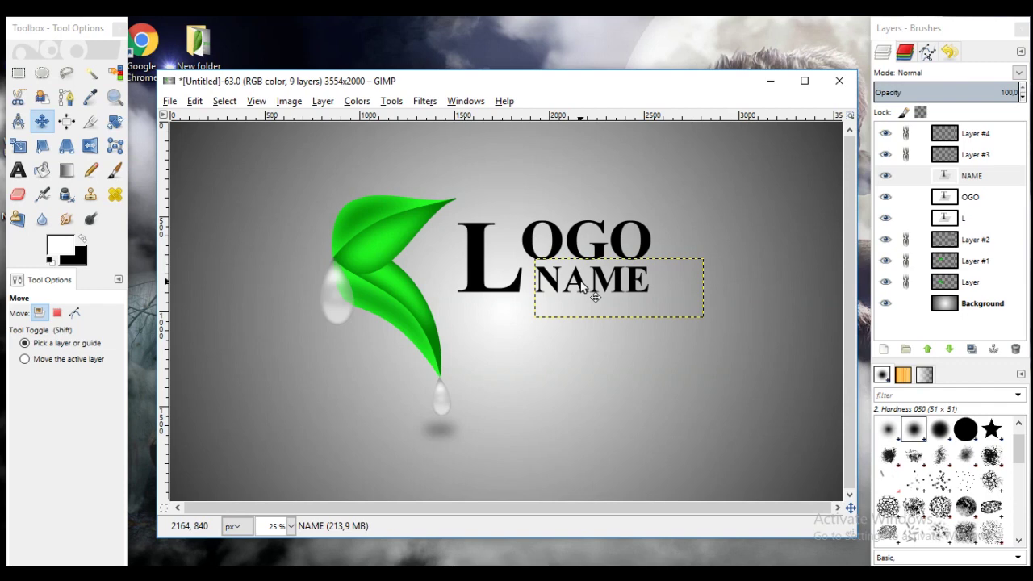
Unlink the leaf layers, link L, OGO and NAME, and move the text block down-right.
{"action": "left_click", "coordinate": [907, 175]}
{"action": "left_click", "coordinate": [905, 133]}
{"action": "left_click", "coordinate": [906, 154]}
{"action": "left_click", "coordinate": [905, 240]}
{"action": "left_click", "coordinate": [906, 261]}
{"action": "left_click", "coordinate": [906, 218]}
{"action": "left_click", "coordinate": [906, 196]}
{"action": "left_click", "coordinate": [905, 175]}
{"action": "left_click_drag", "start_coordinate": [584, 291], "coordinate": [595, 318]}
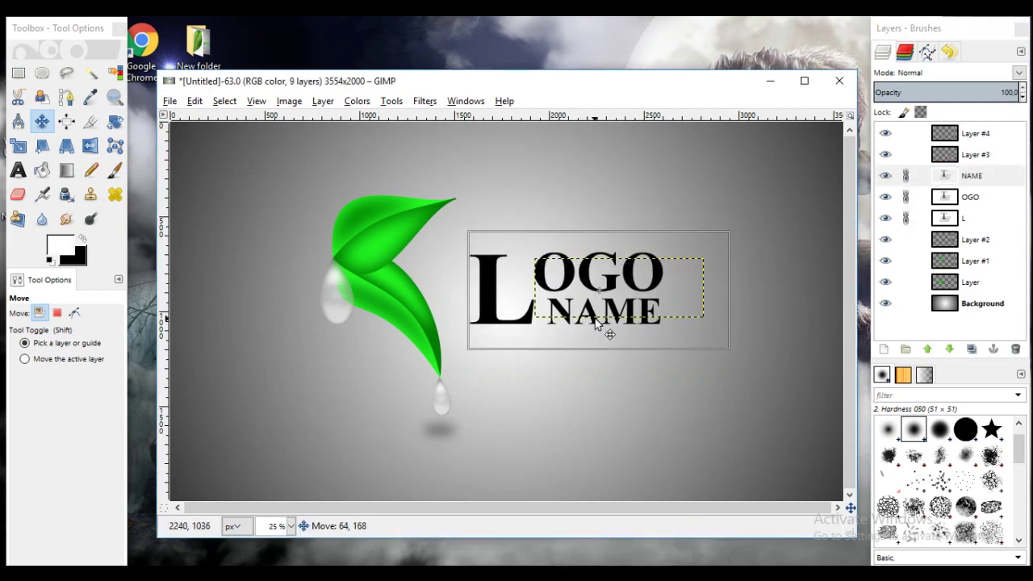
{"action": "left_click_drag", "start_coordinate": [597, 322], "coordinate": [606, 330]}
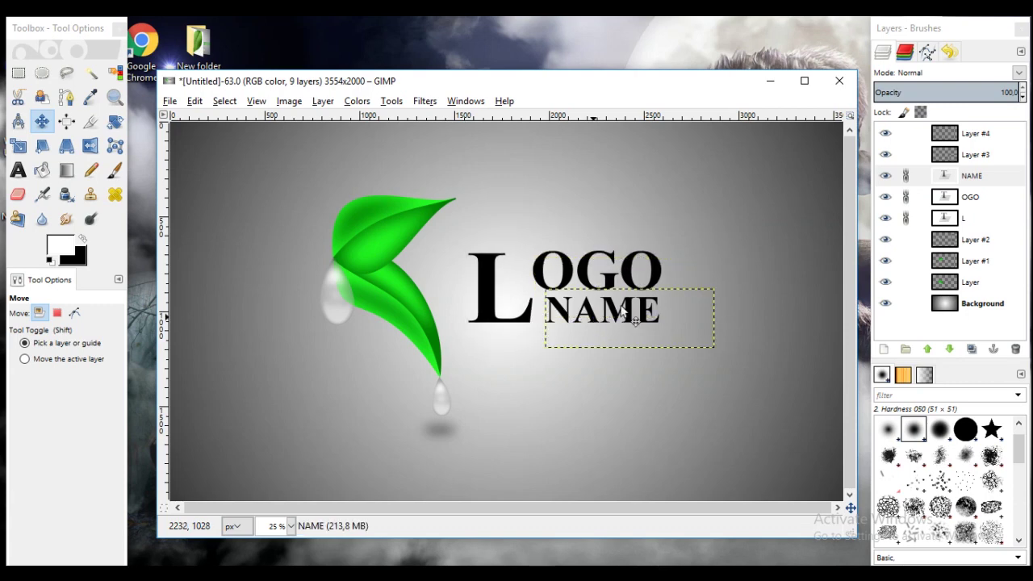
Relink all leaf, droplet and shadow layers with the text and shift the logo slightly right.
{"action": "left_click", "coordinate": [907, 154]}
{"action": "left_click", "coordinate": [905, 133]}
{"action": "left_click", "coordinate": [906, 240]}
{"action": "left_click", "coordinate": [906, 261]}
{"action": "mouse_move", "coordinate": [487, 314]}
{"action": "left_mouse_down"}
{"action": "mouse_move", "coordinate": [494, 325]}
{"action": "mouse_move", "coordinate": [498, 316]}
{"action": "left_mouse_up"}
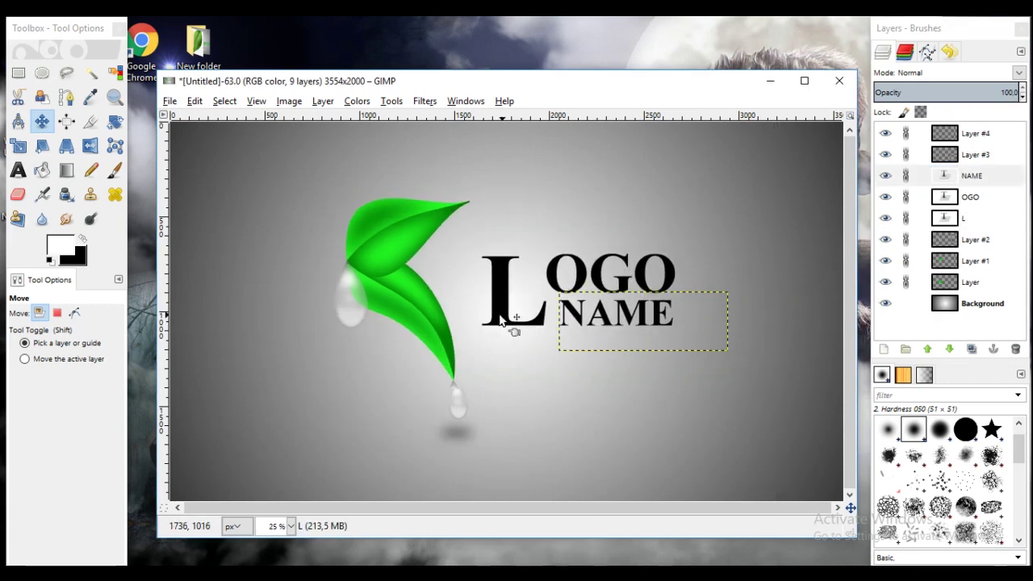
{"action": "left_click", "coordinate": [969, 303]}
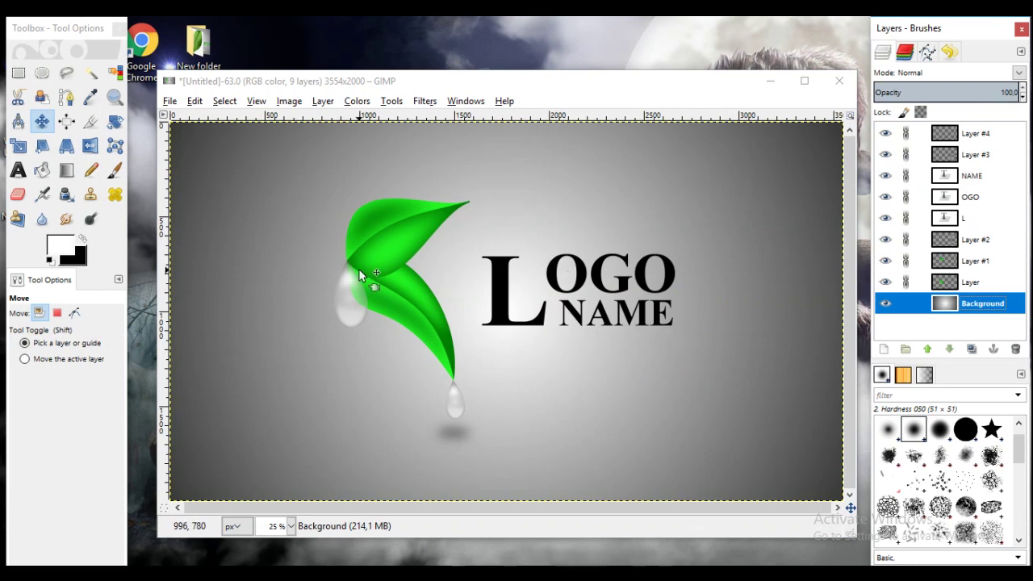
{"action": "left_click", "coordinate": [169, 101]}
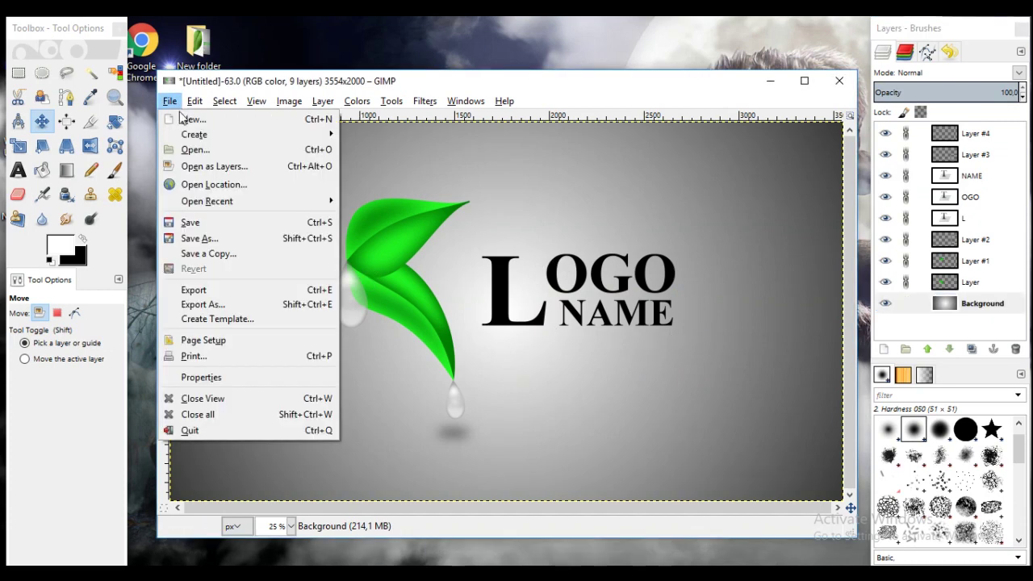
Export as 'LOGO NAME.png' with default PNG settings, then minimise GIMP and open the Desktop file.
{"action": "left_click", "coordinate": [200, 292]}
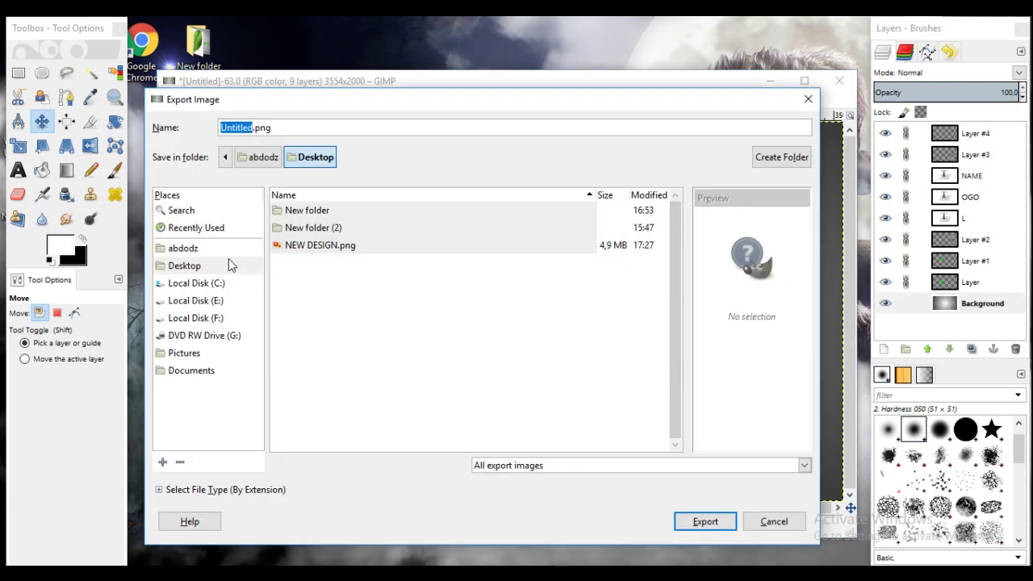
{"action": "type", "text": "LOGO "}
{"action": "type", "text": "NAME"}
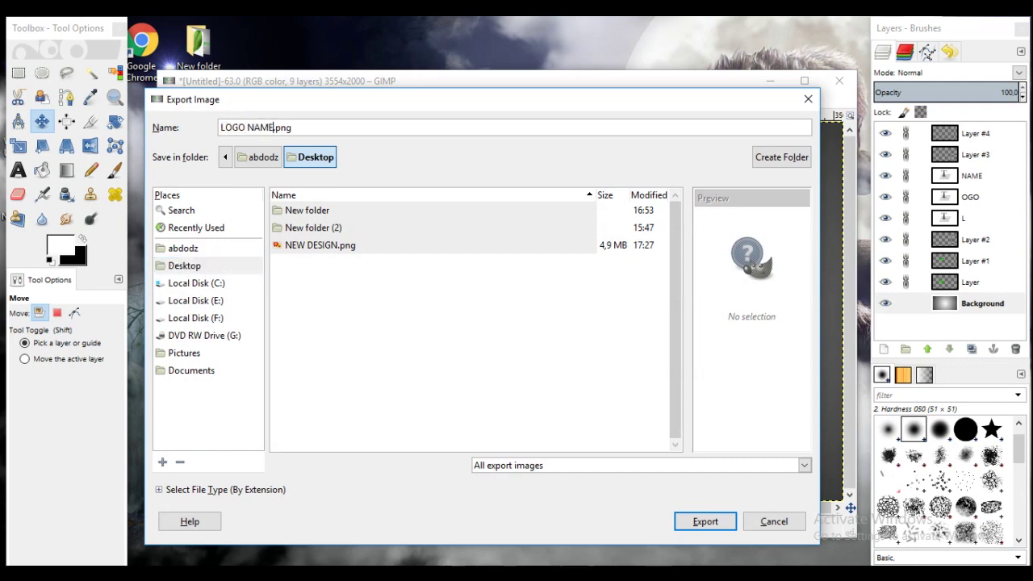
{"action": "left_click", "coordinate": [692, 522]}
{"action": "left_click", "coordinate": [523, 441]}
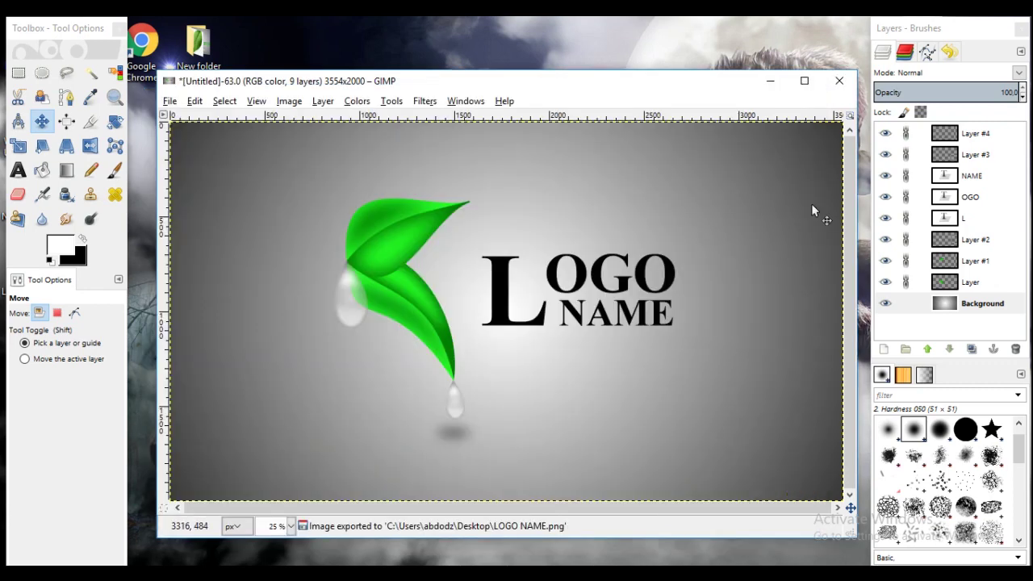
{"action": "left_click", "coordinate": [766, 86]}
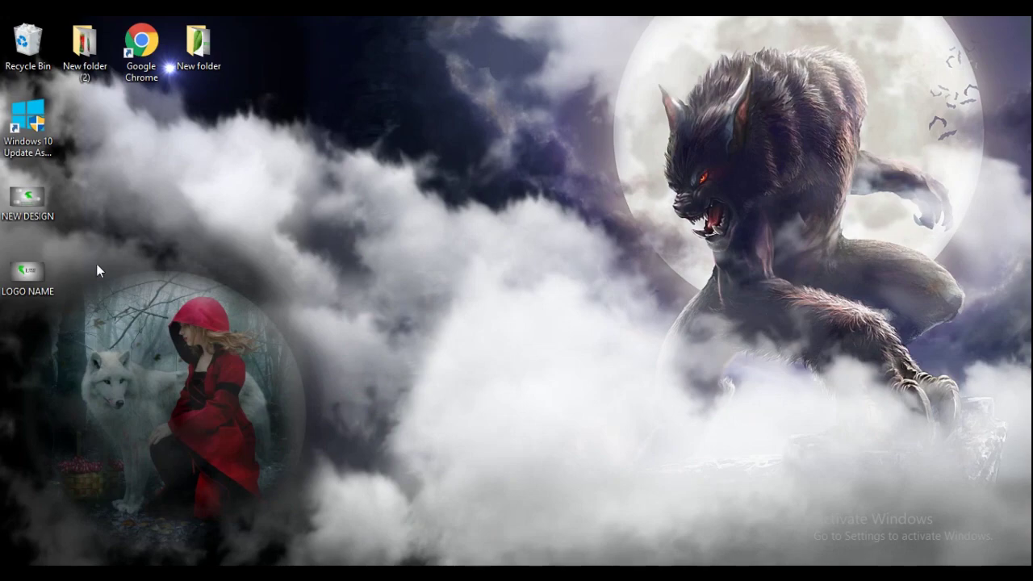
{"action": "double_click", "coordinate": [27, 271]}
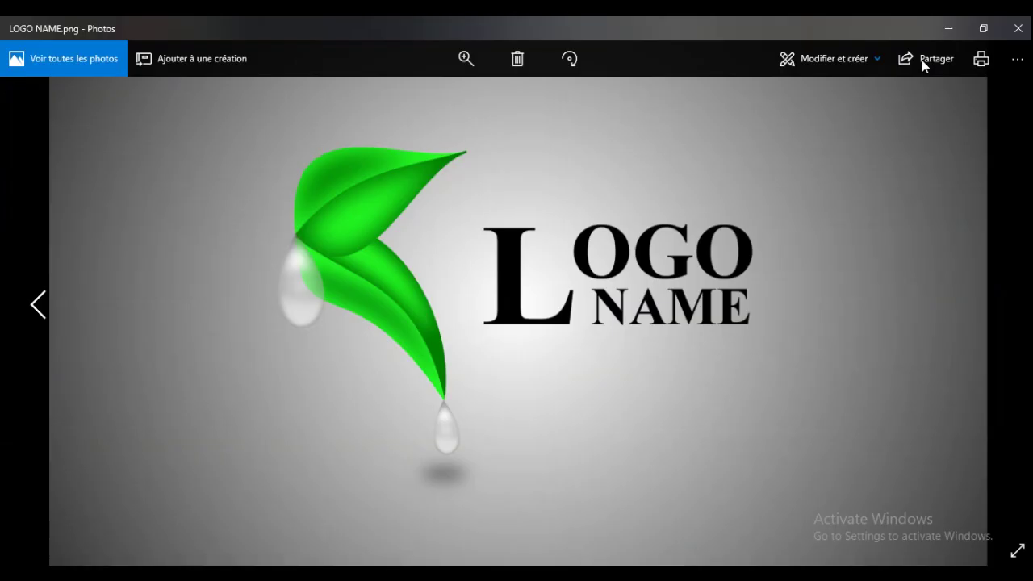